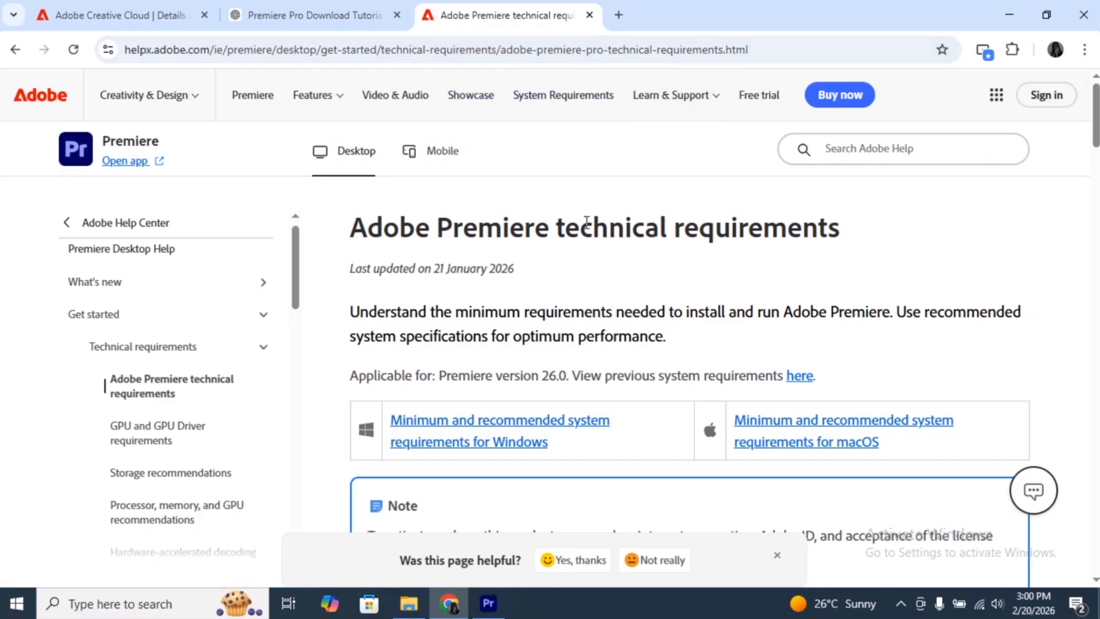
# - Examine the minimum and recommended Premiere technical requirements for Windows and macOS, including the available language versions
pyautogui.scroll(-8, 603, 297)
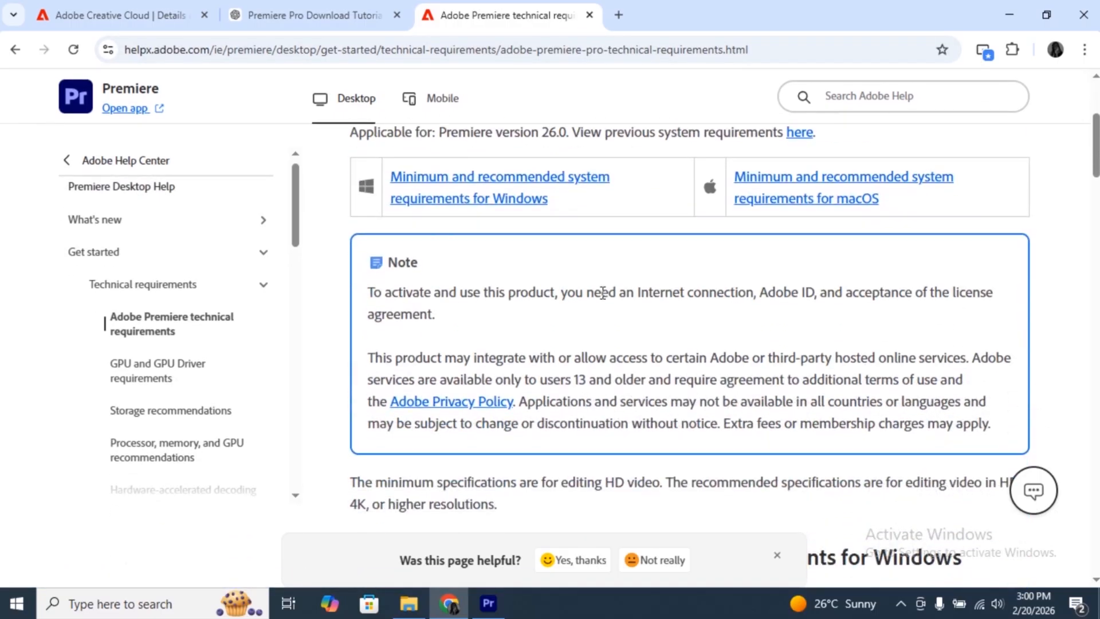
pyautogui.scroll(-4, 603, 298)
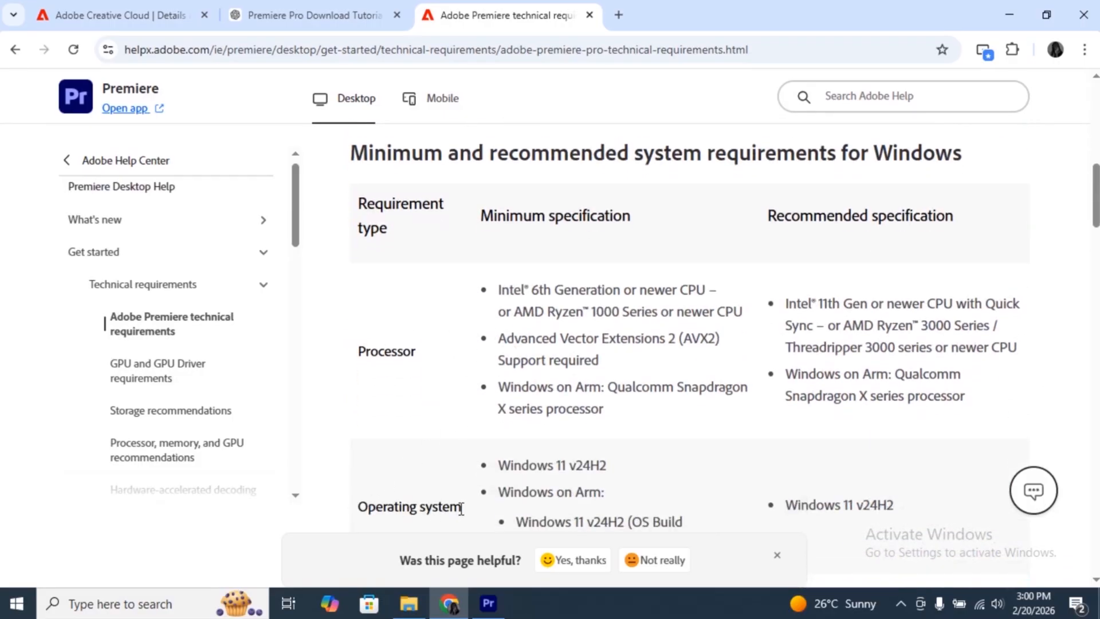
pyautogui.scroll(-4, 461, 507)
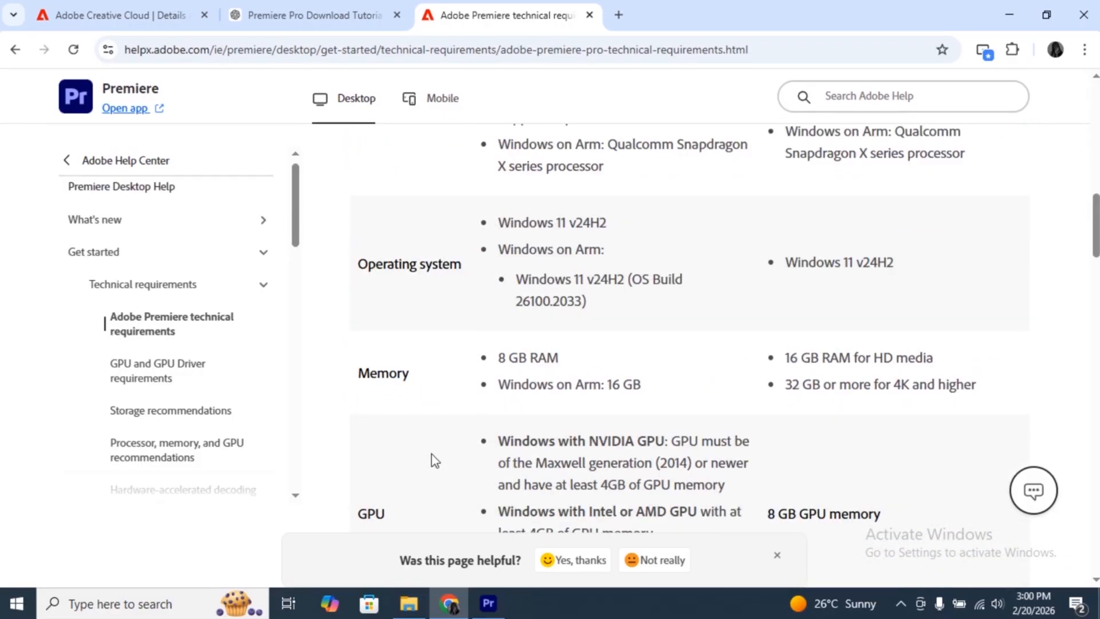
pyautogui.scroll(-3, 424, 506)
pyautogui.scroll(-3, 424, 507)
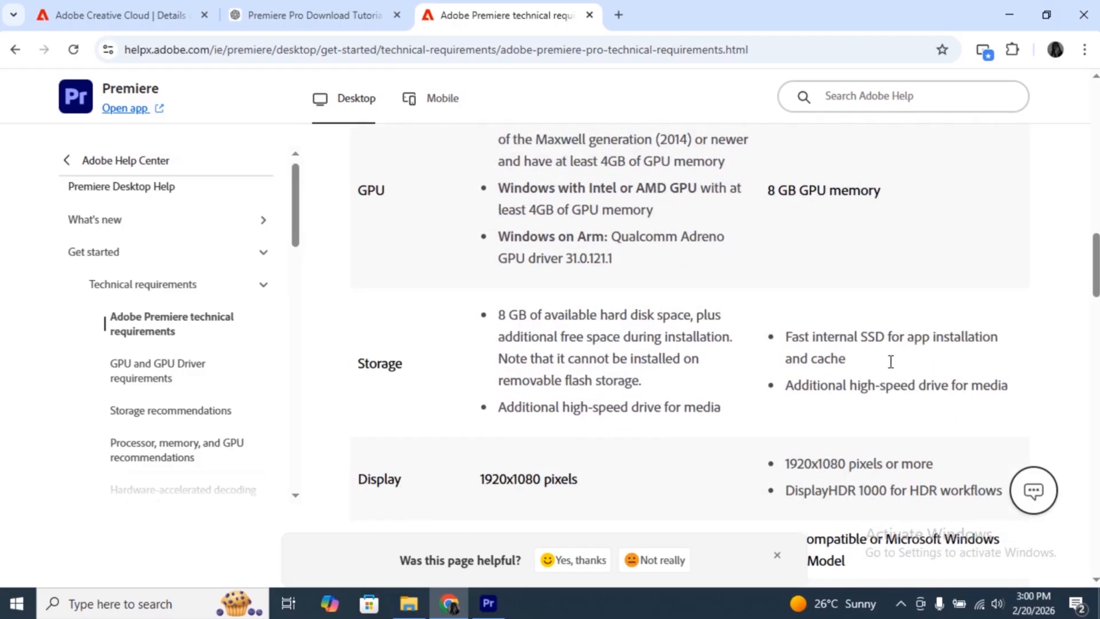
pyautogui.scroll(12, 911, 362)
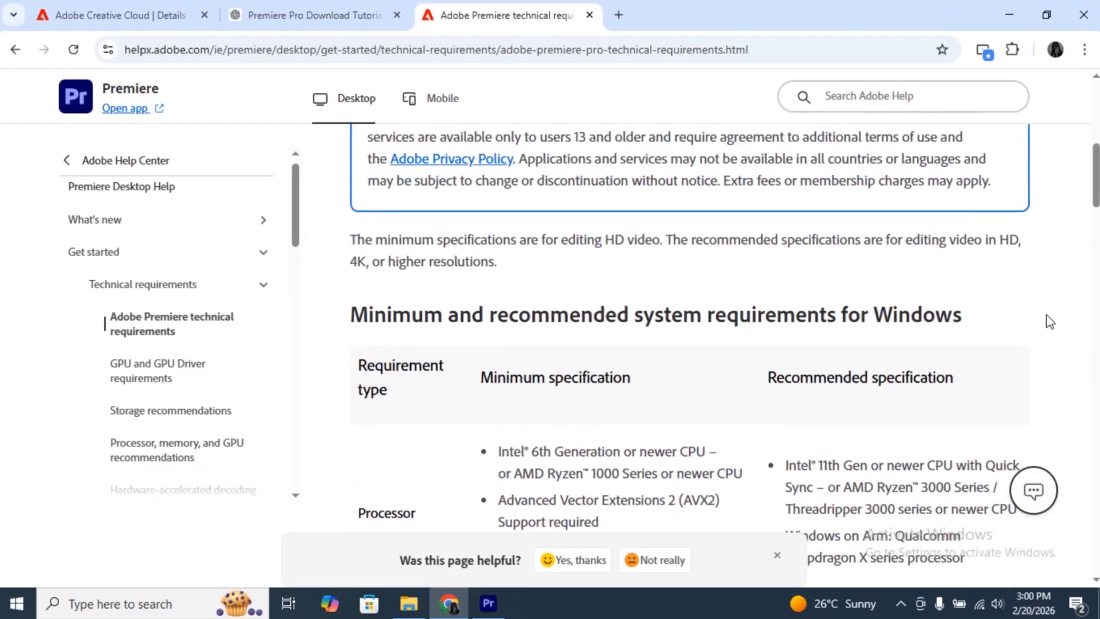
pyautogui.scroll(-18, 918, 367)
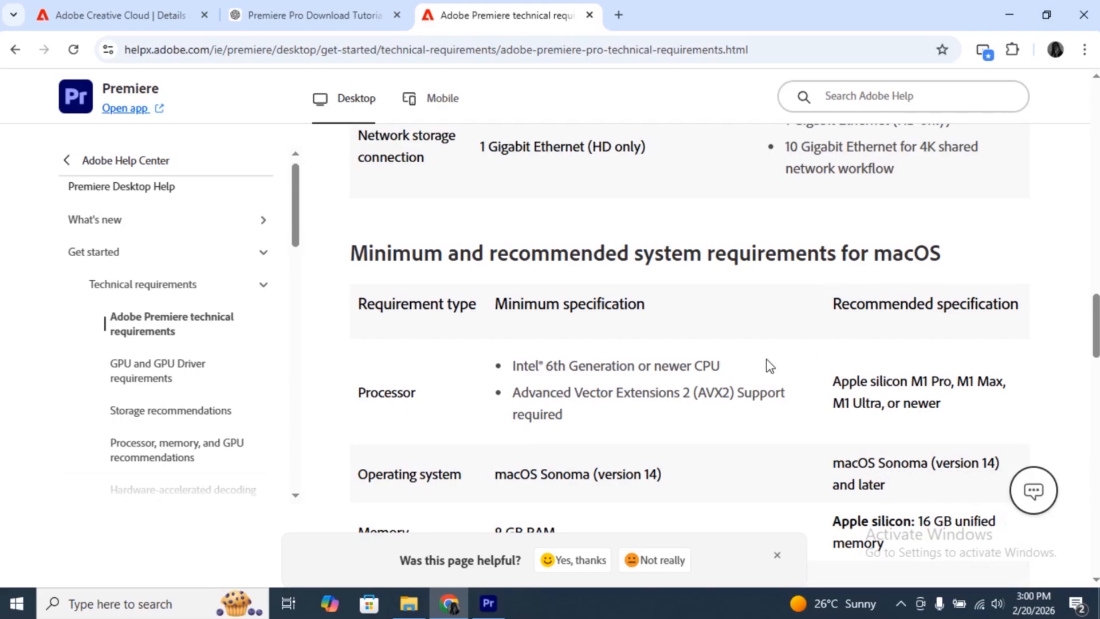
pyautogui.scroll(-15, 767, 366)
pyautogui.scroll(-8, 769, 366)
pyautogui.scroll(15, 768, 366)
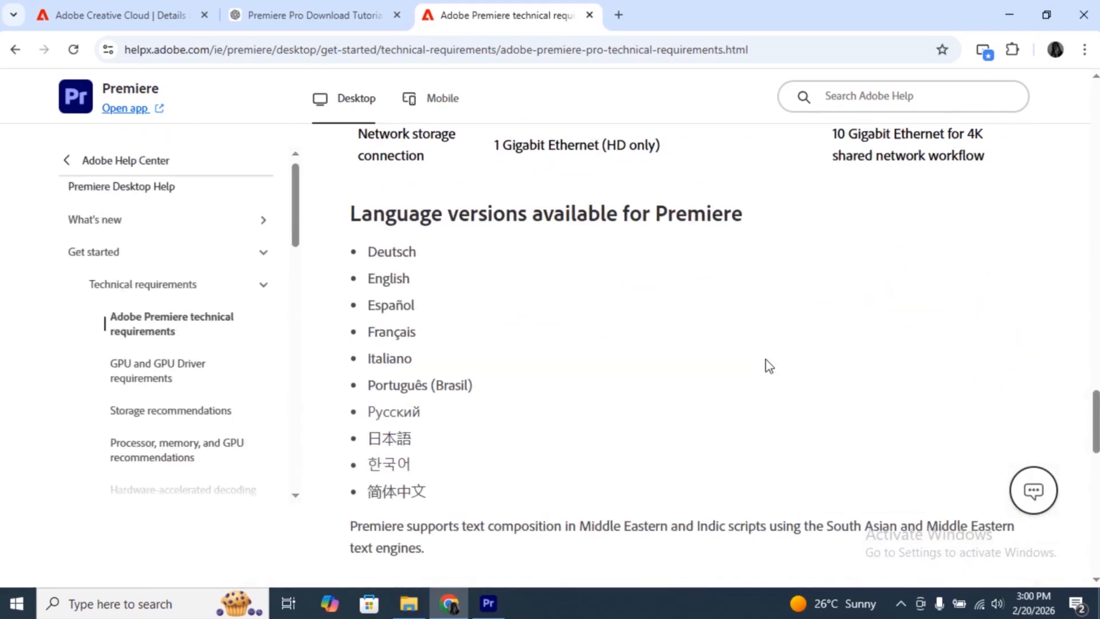
pyautogui.scroll(20, 768, 366)
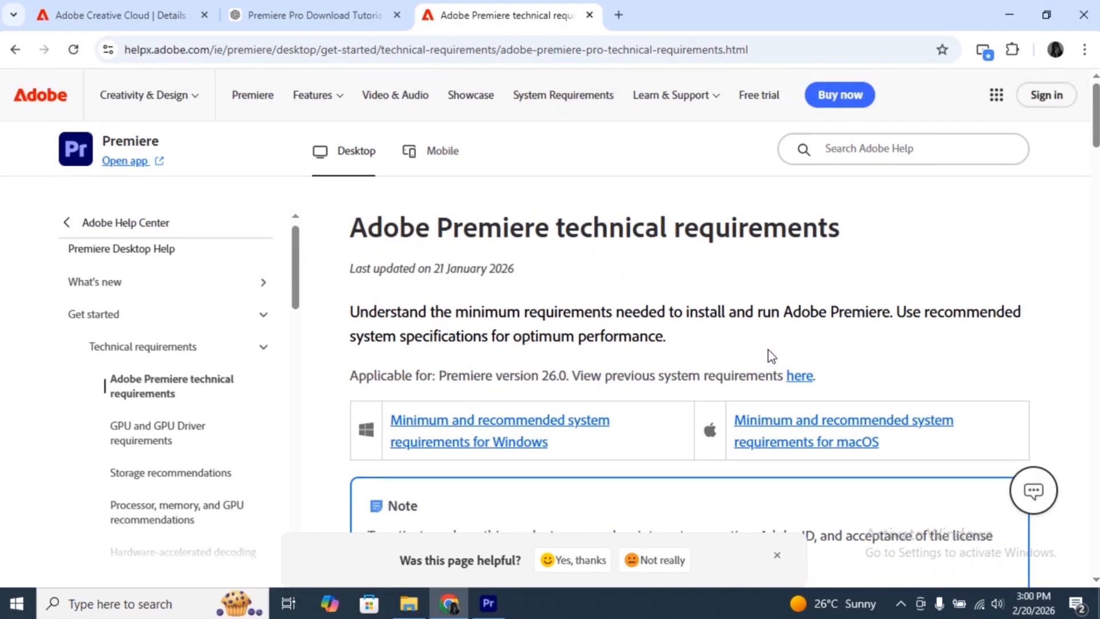
# - Switch to the Adobe Creative Cloud details page and review the free trial terms and the popular app offers
pyautogui.click(114, 15)
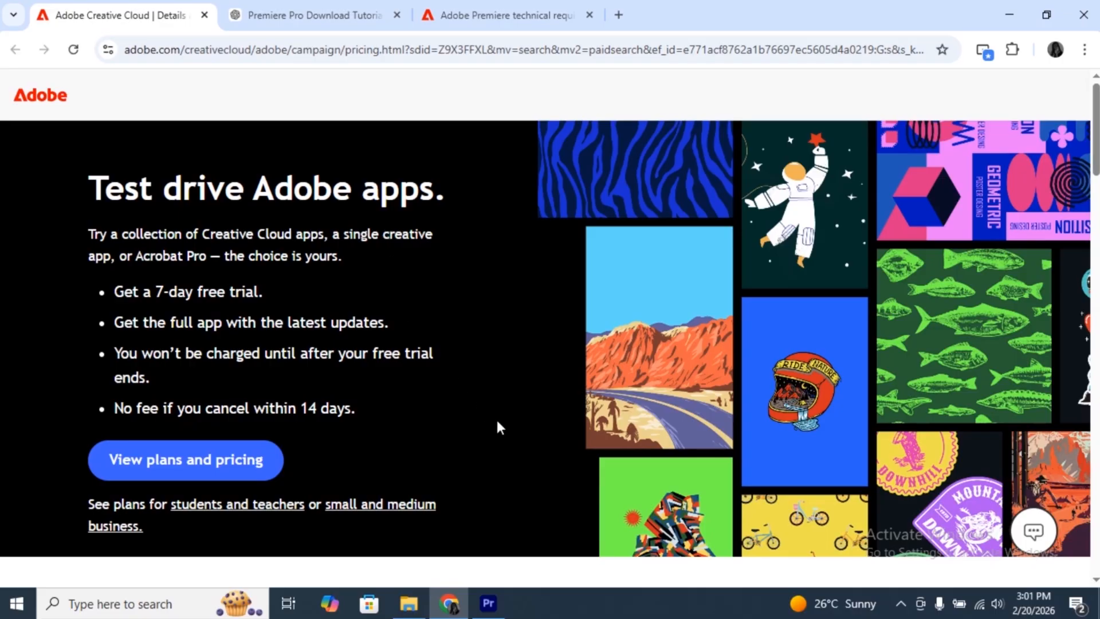
pyautogui.scroll(-6, 496, 422)
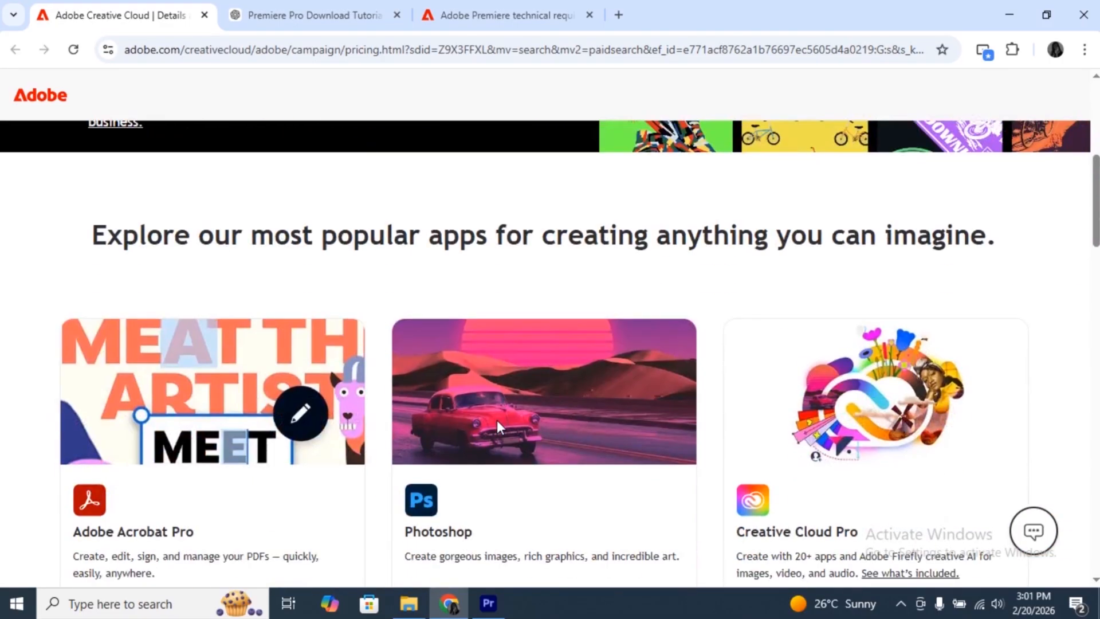
pyautogui.scroll(-5, 497, 425)
pyautogui.scroll(12, 497, 425)
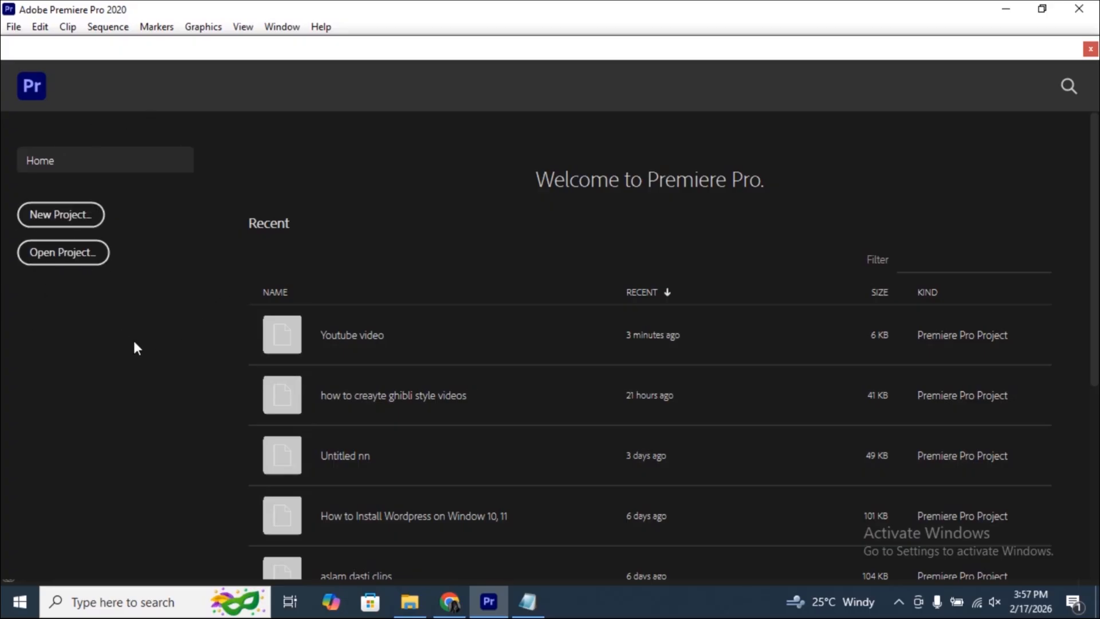
# - Create a new Premiere Pro project named "course video", stored in the Saved Pictures folder under Pictures
pyautogui.click(38, 217)
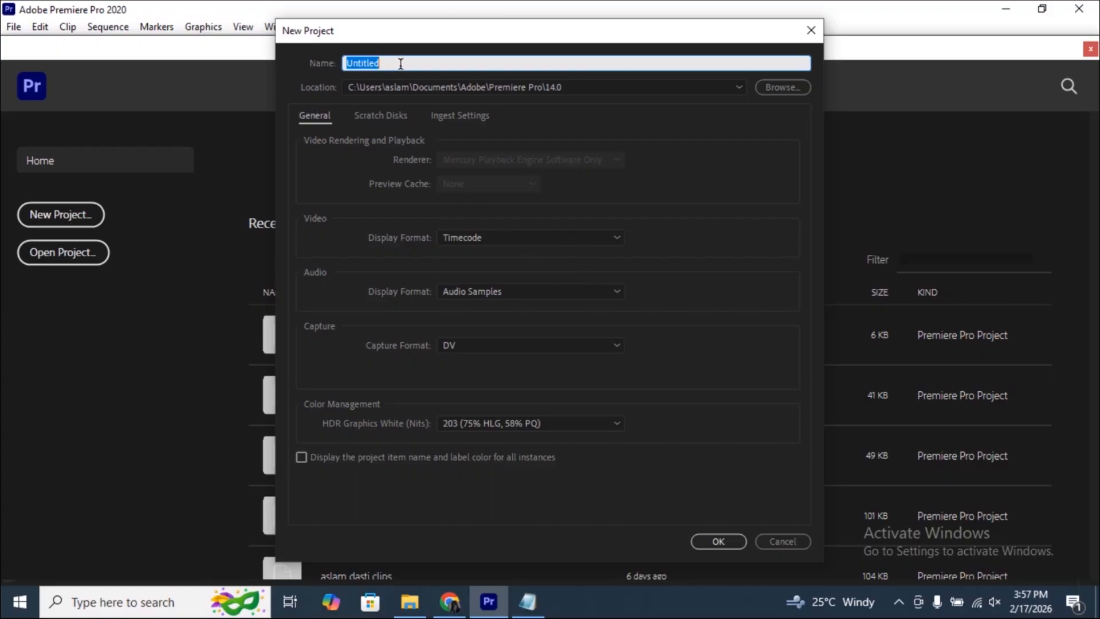
pyautogui.write('course video')
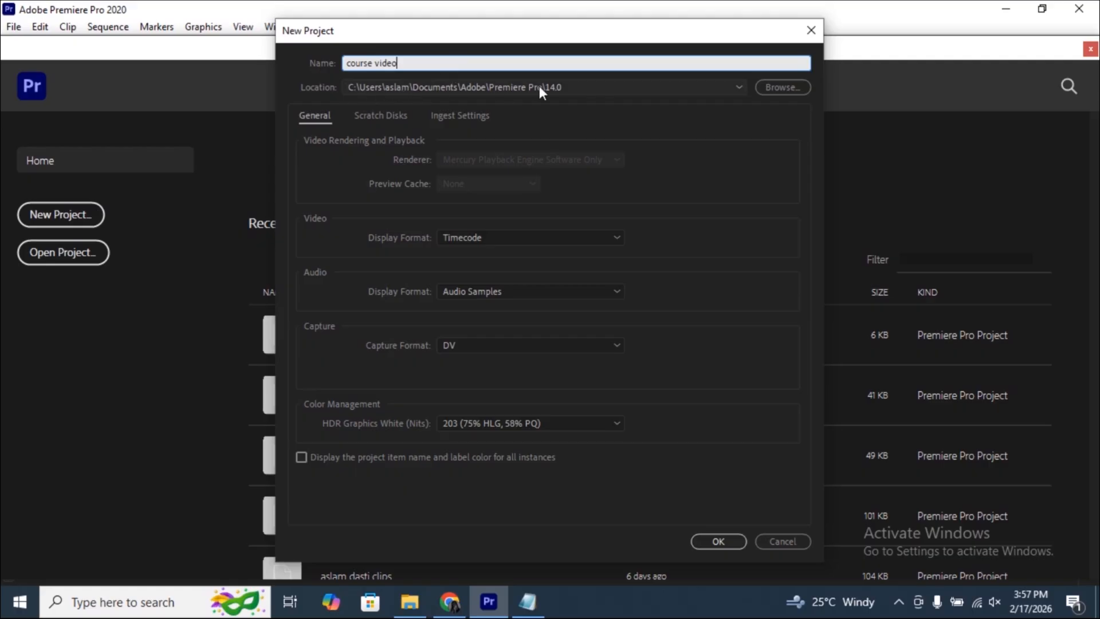
pyautogui.click(782, 87)
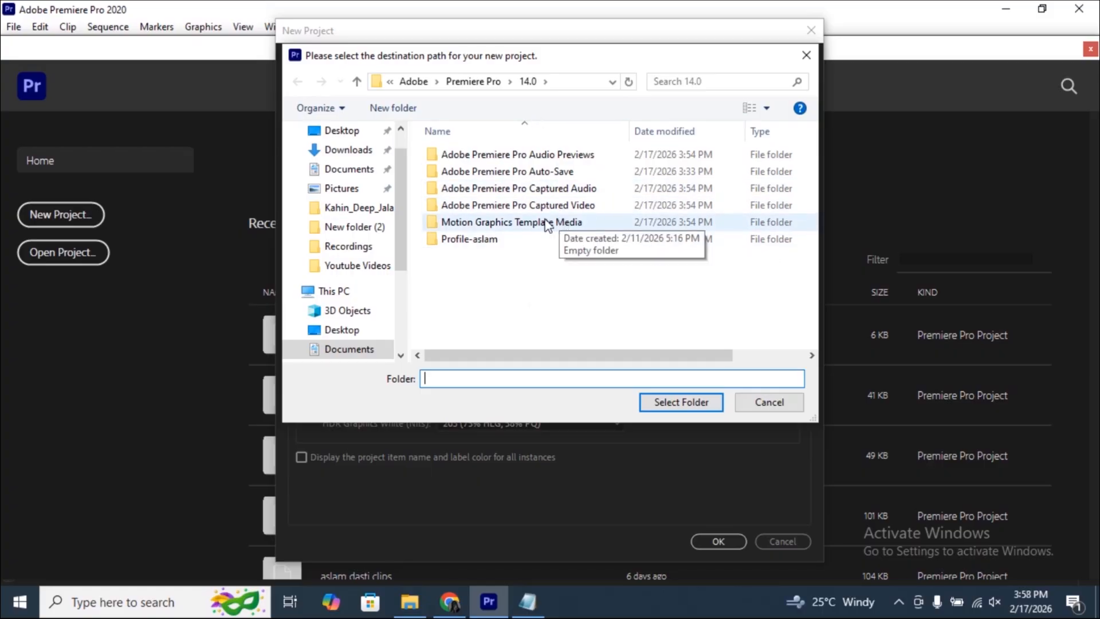
pyautogui.click(358, 191)
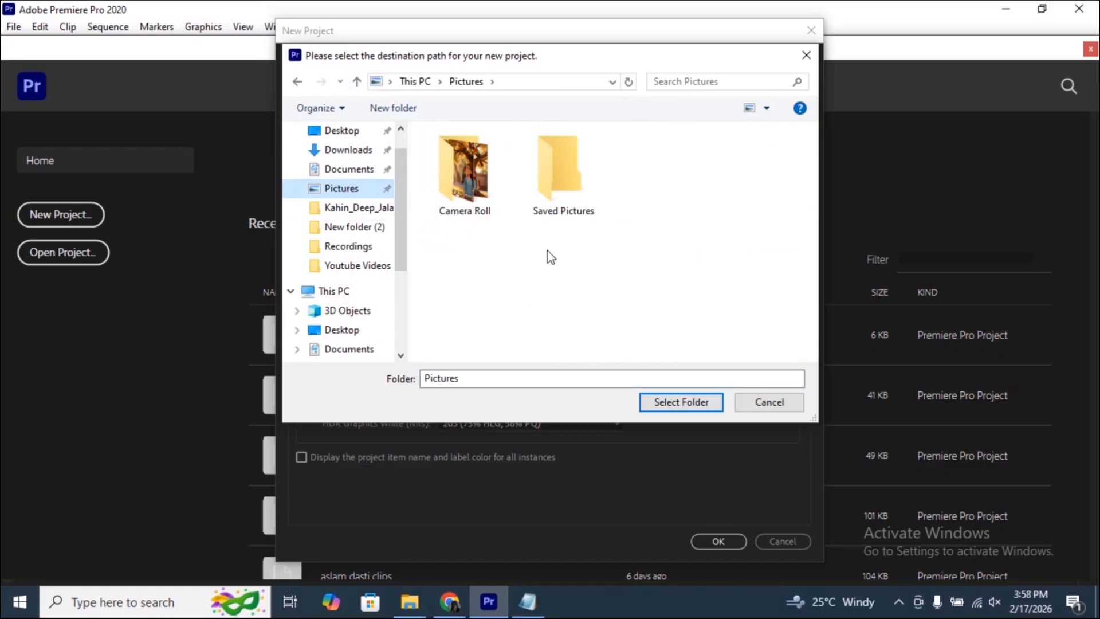
pyautogui.click(548, 216)
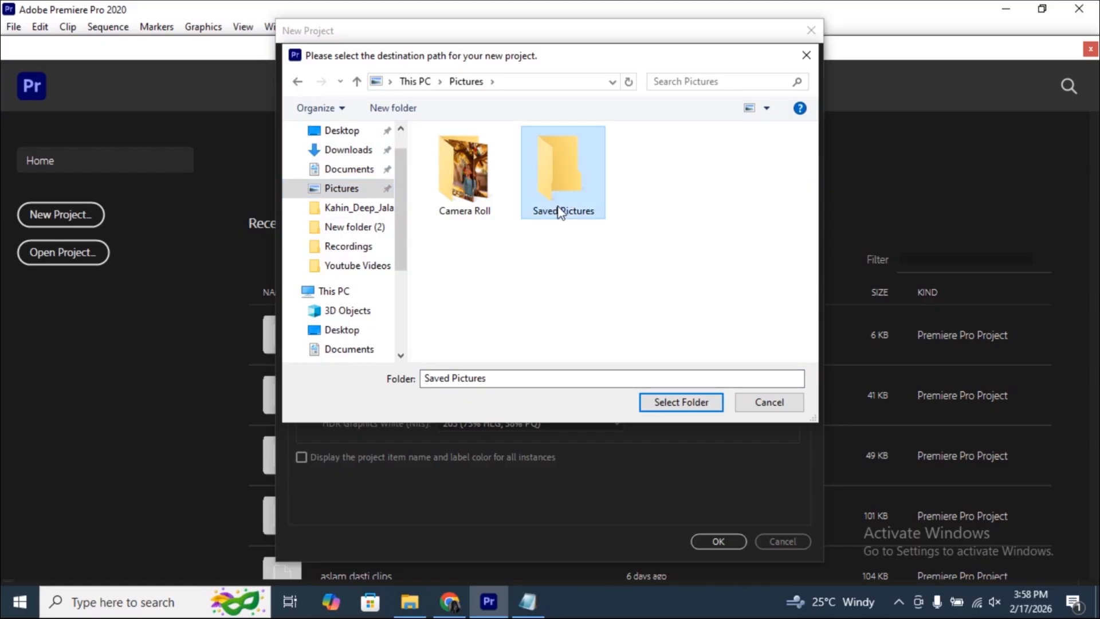
pyautogui.click(684, 404)
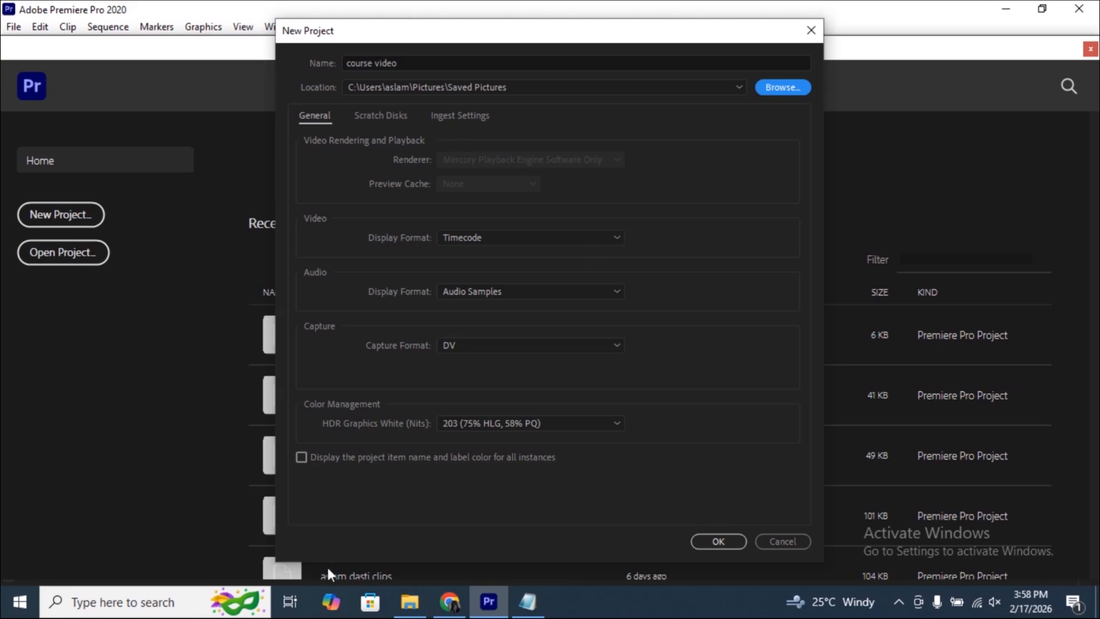
pyautogui.click(718, 542)
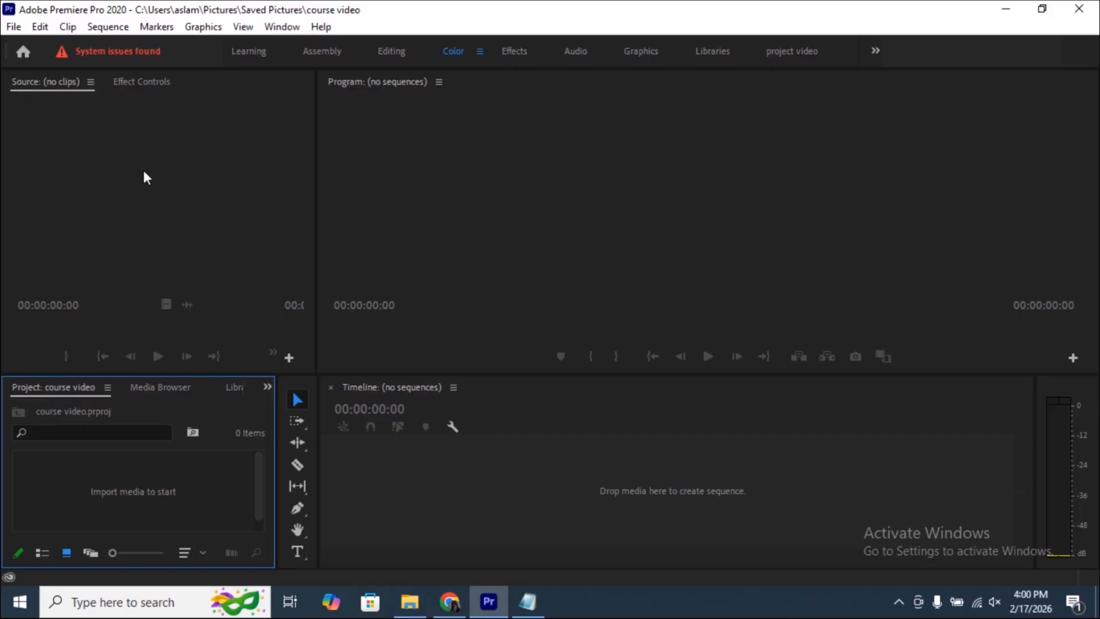
# - Look at the empty Effect Controls, return to the Source monitor, and view the list of available panels and workspaces
pyautogui.click(141, 83)
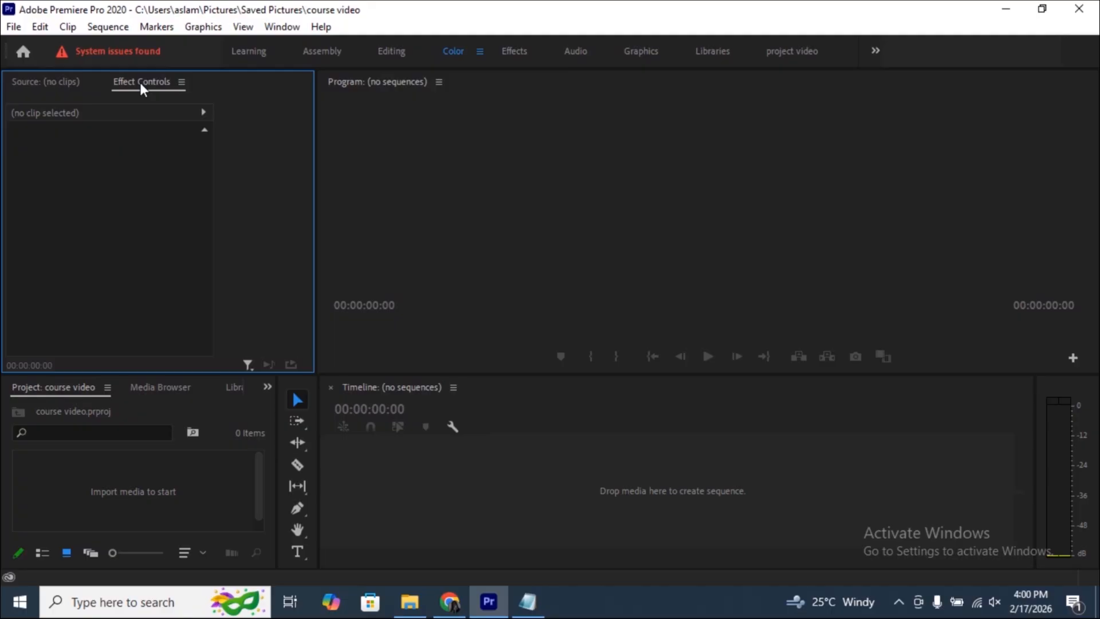
pyautogui.click(36, 81)
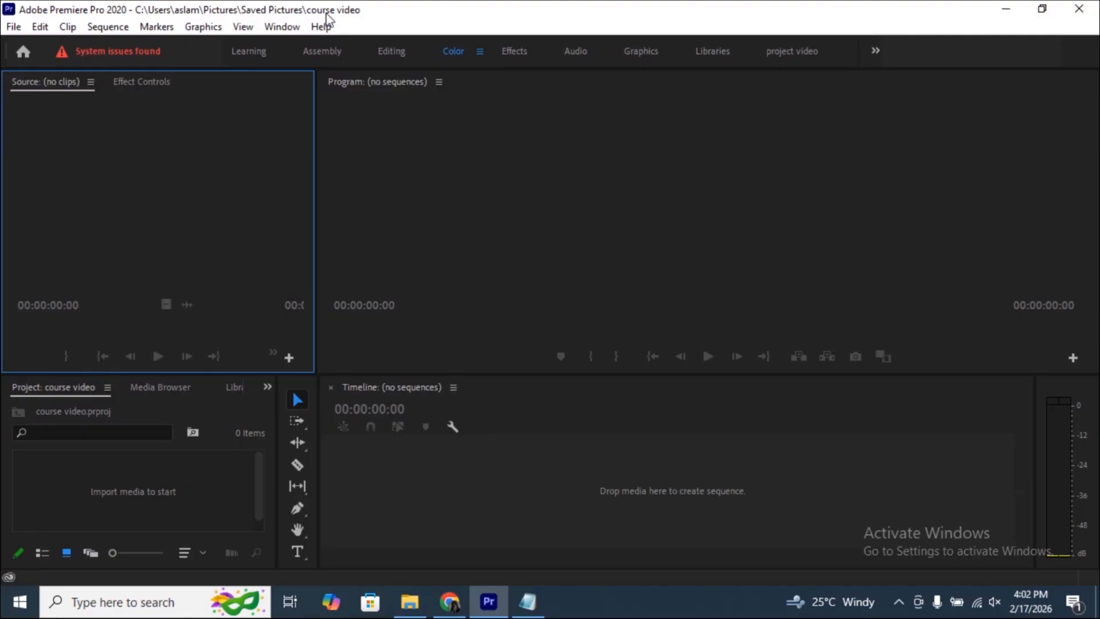
pyautogui.click(278, 27)
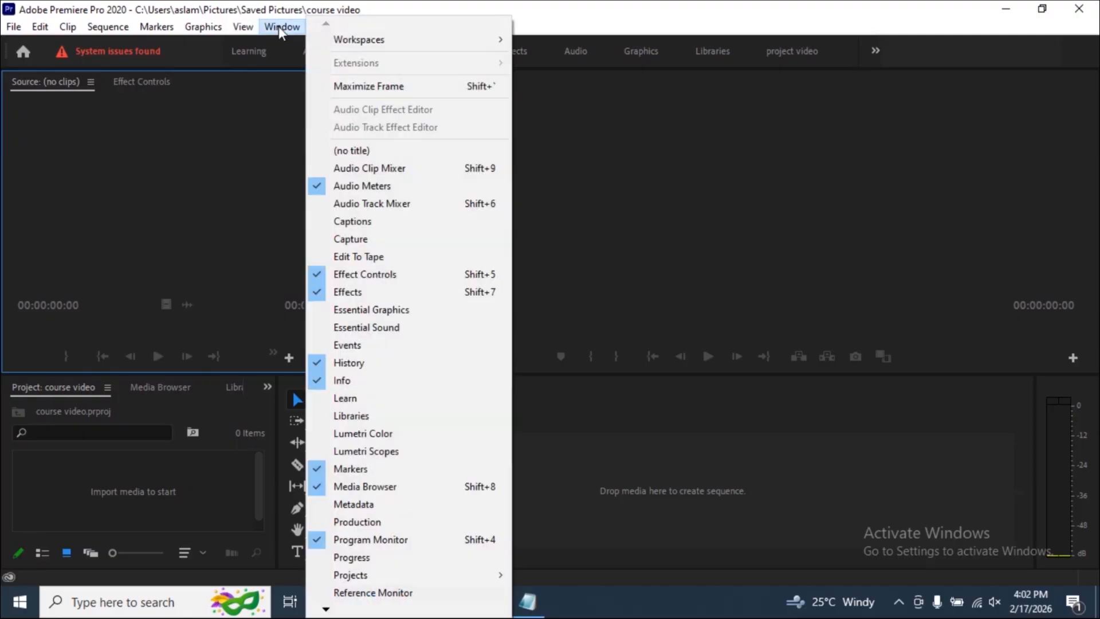
pyautogui.moveTo(386, 42)
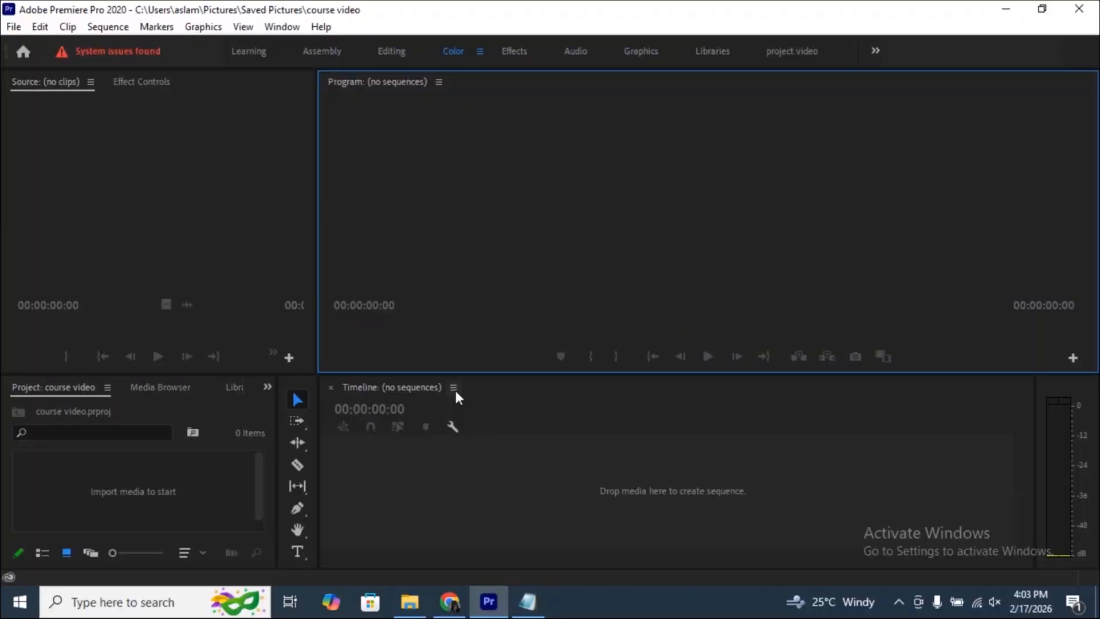
# - Import the video "How to create white board animation in canva (2)" from the Youtube Videos folder into the project
pyautogui.doubleClick(133, 490)
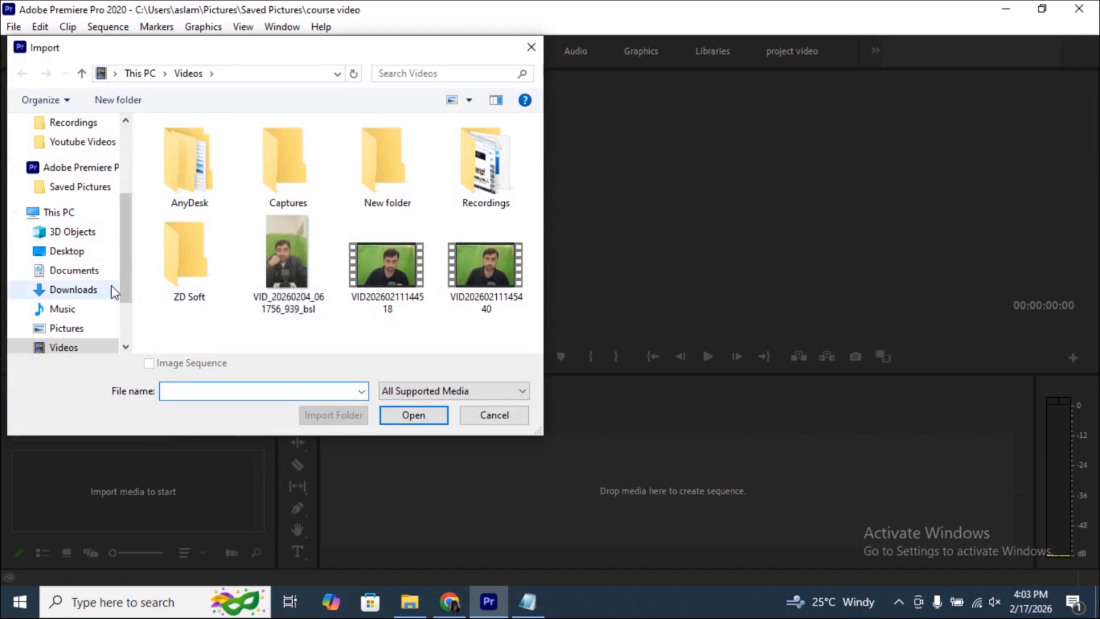
pyautogui.click(70, 290)
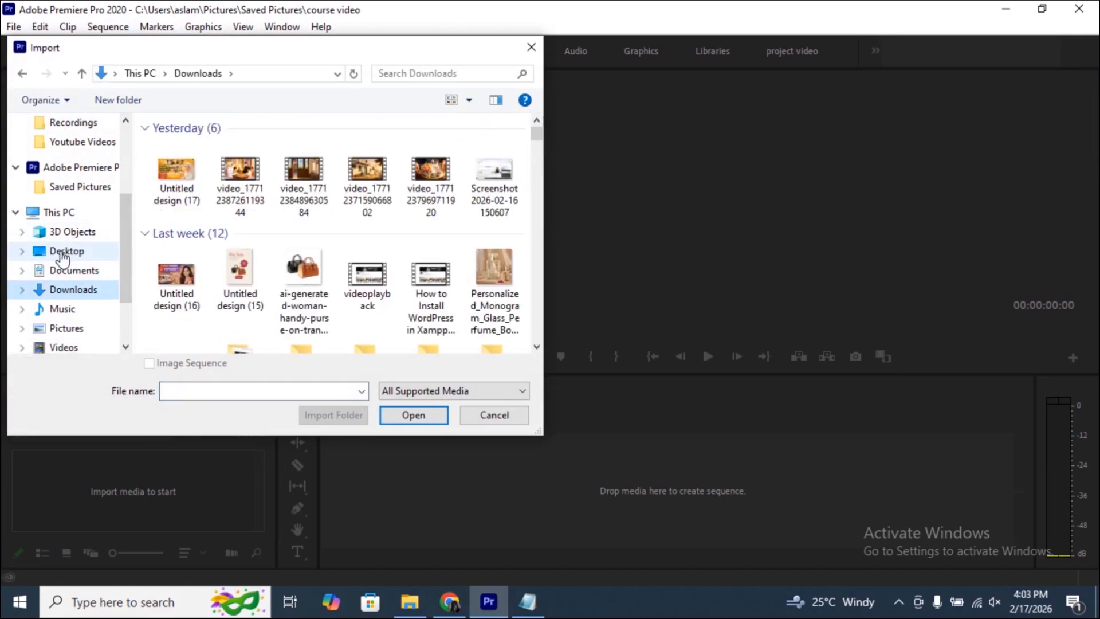
pyautogui.click(77, 144)
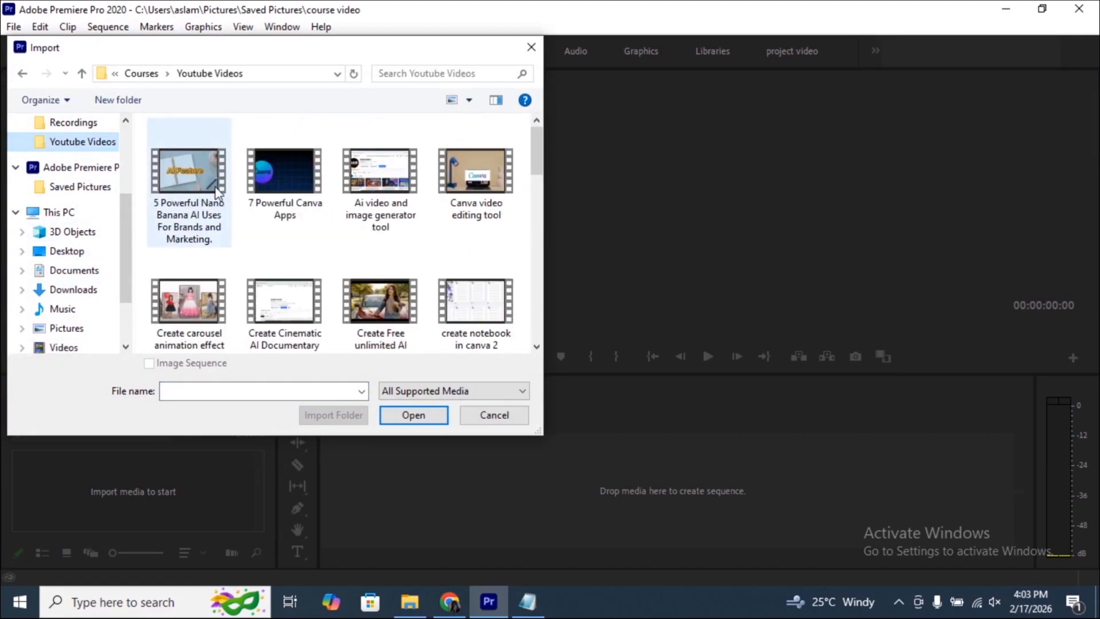
pyautogui.scroll(-8, 337, 265)
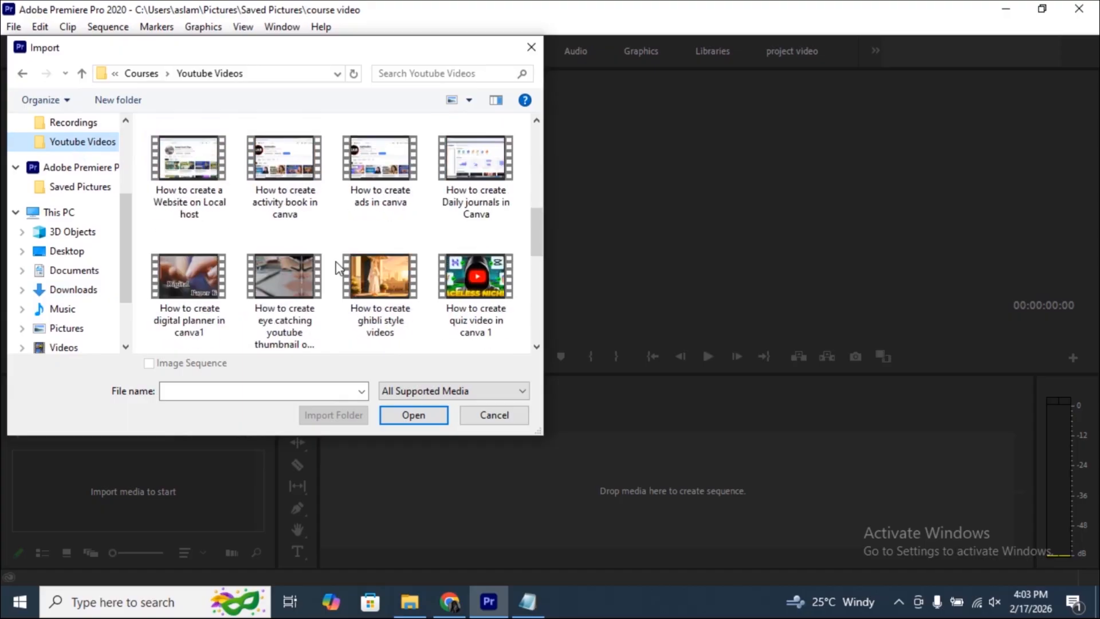
pyautogui.scroll(-3, 281, 303)
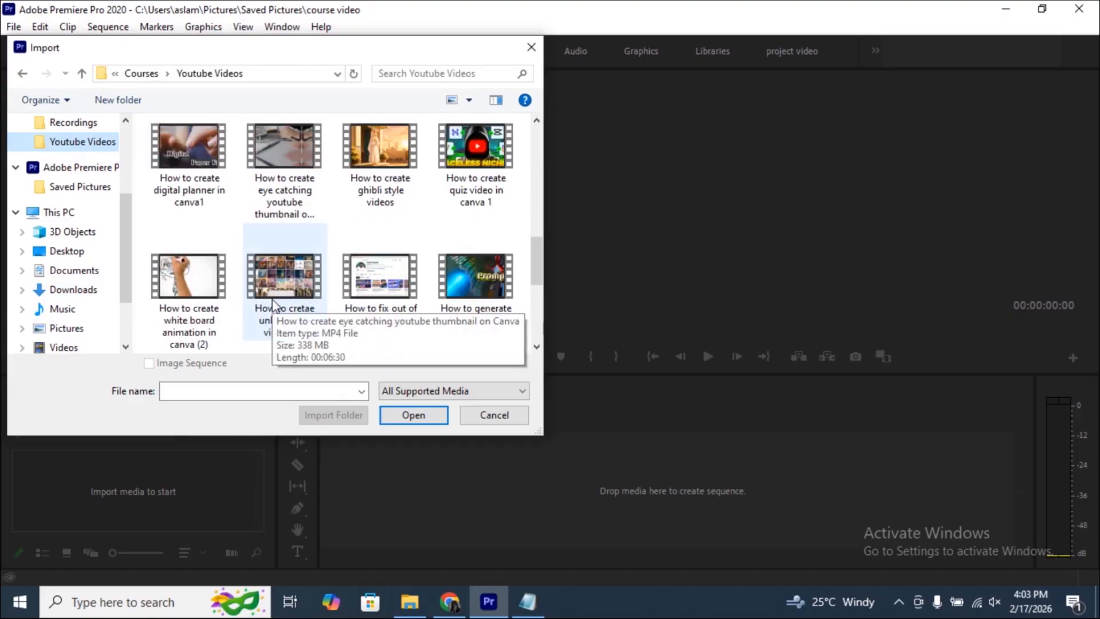
pyautogui.scroll(-3, 273, 304)
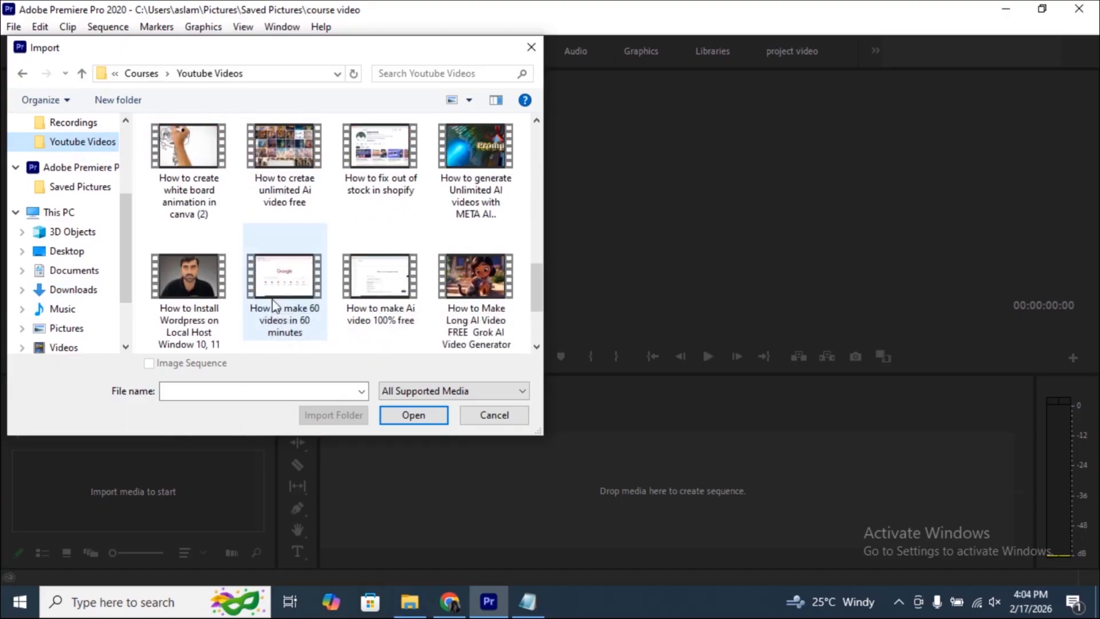
pyautogui.click(197, 184)
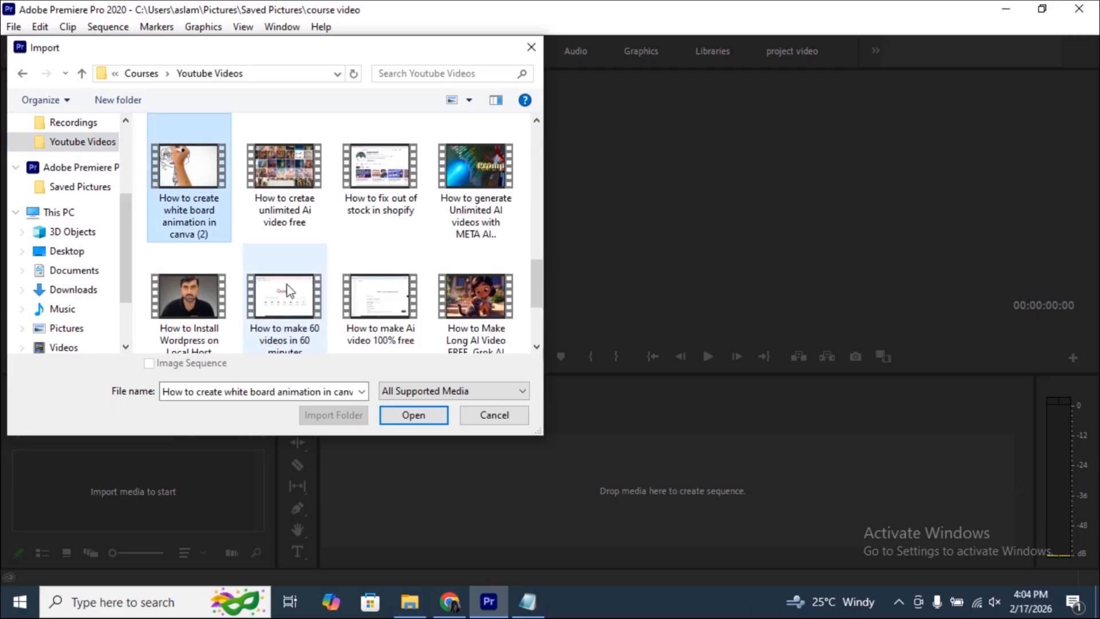
pyautogui.click(411, 415)
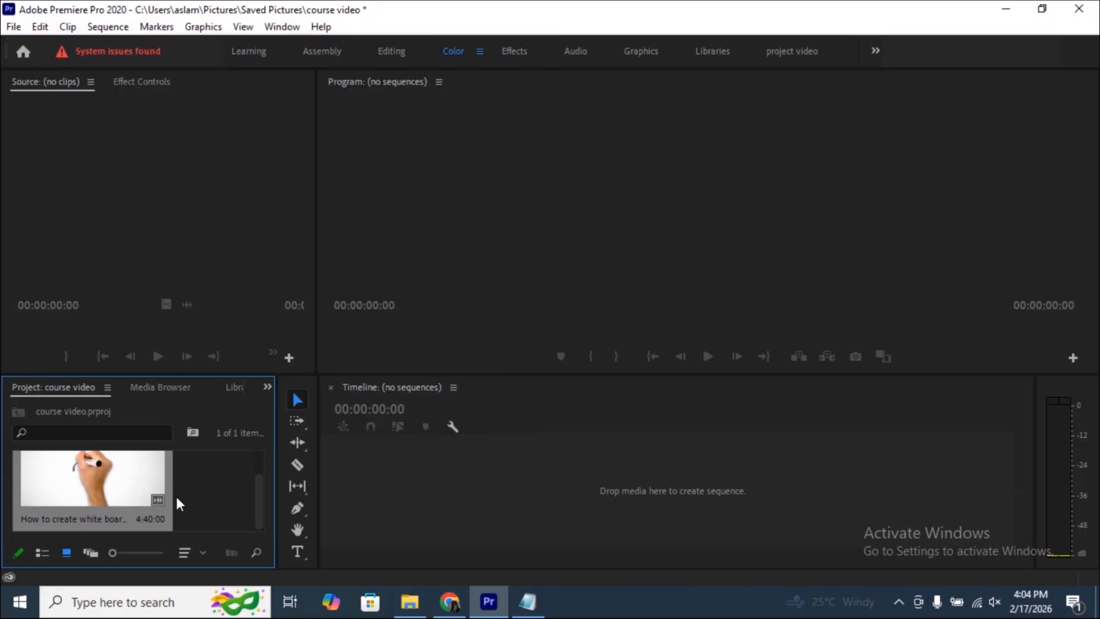
# - Add the video "How to create quiz video in canva 1" to the project's media straight from its File Explorer folder
pyautogui.click(409, 603)
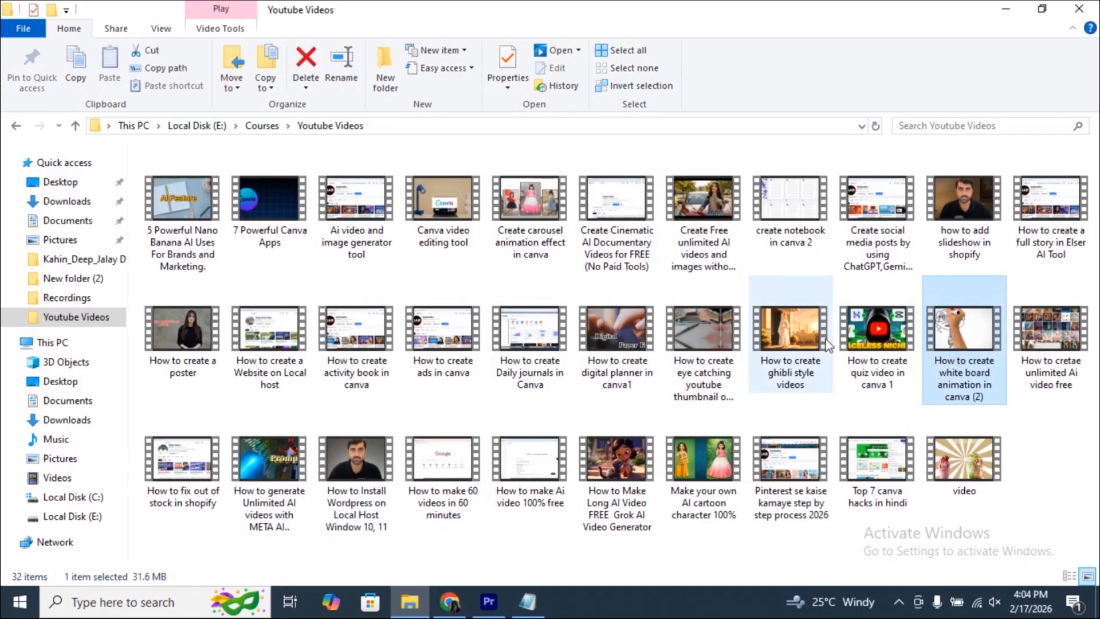
pyautogui.click(854, 344)
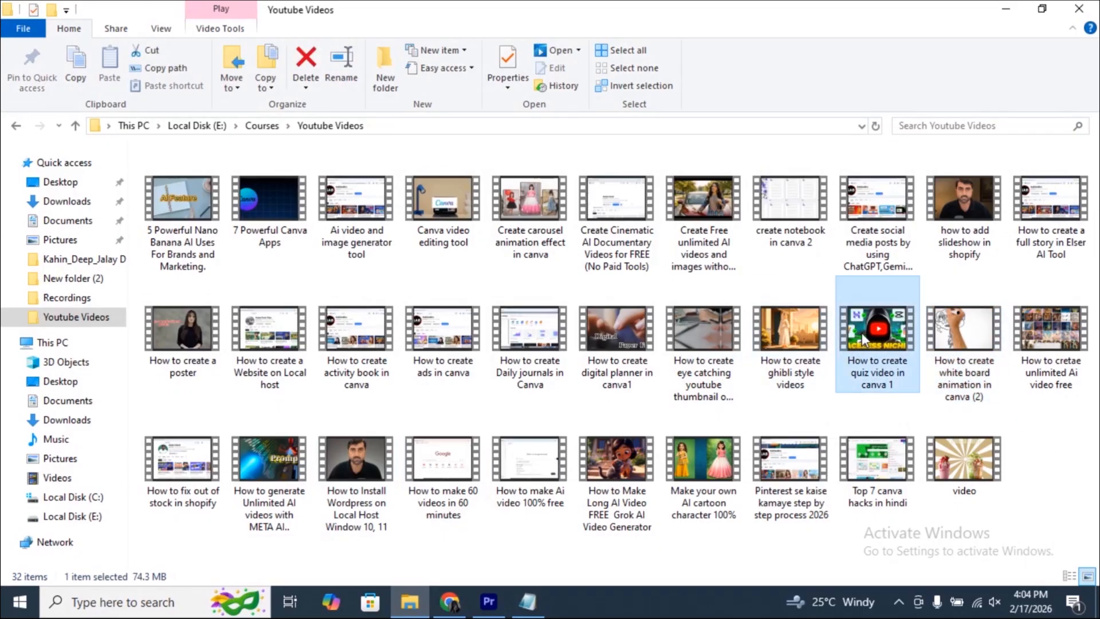
pyautogui.moveTo(861, 332); pyautogui.dragTo(186, 494)
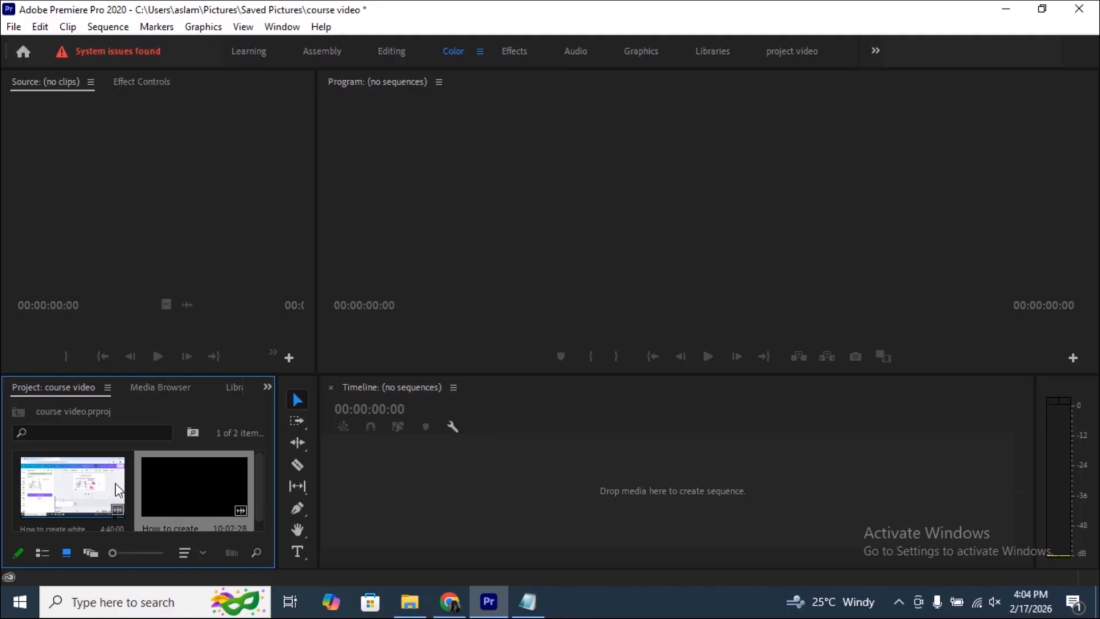
# - Open the white board animation clip in the Source monitor and move its playhead back to about 00:00:21:05
pyautogui.doubleClick(63, 491)
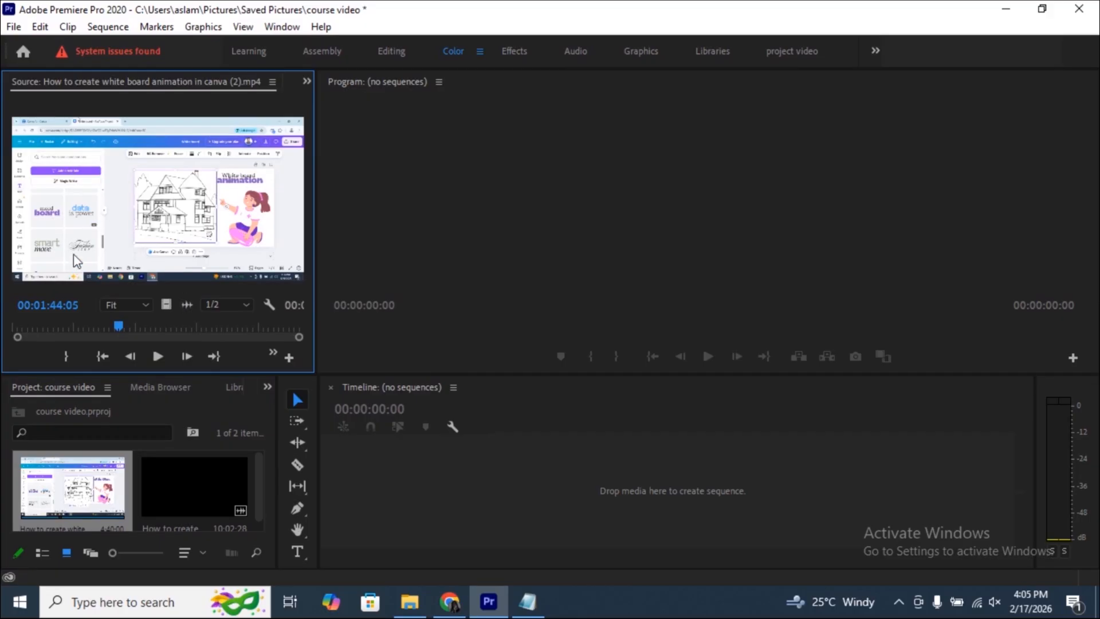
pyautogui.moveTo(117, 326); pyautogui.dragTo(32, 331)
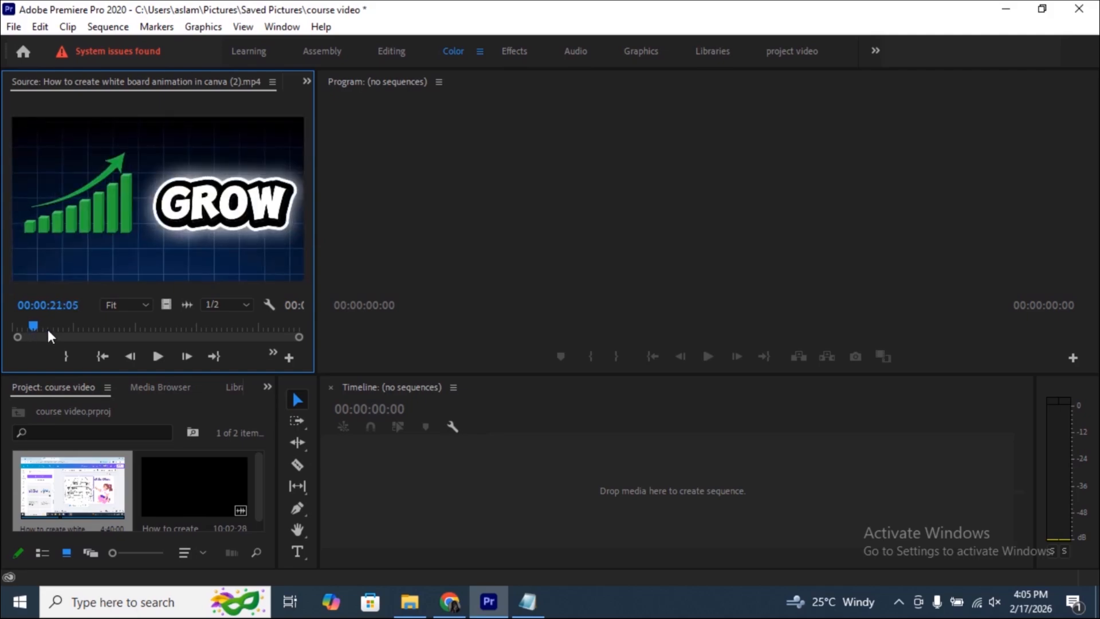
# - Mark the white board clip's out point at 00:01:54:15 and place the marked range in the empty timeline as a new sequence
pyautogui.click(64, 358)
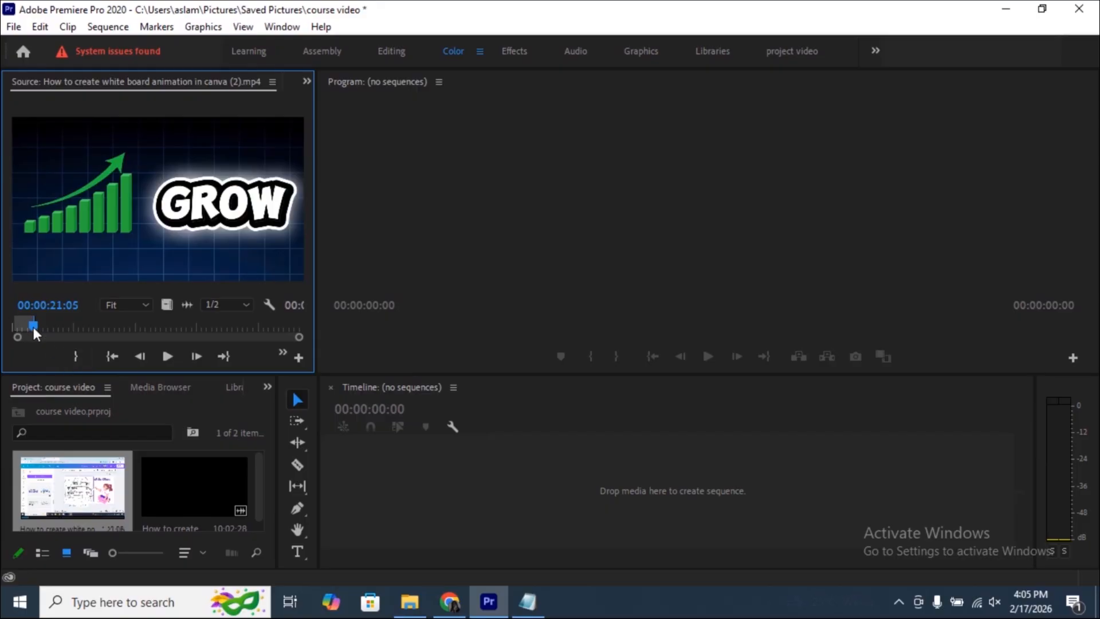
pyautogui.moveTo(33, 327); pyautogui.dragTo(130, 327)
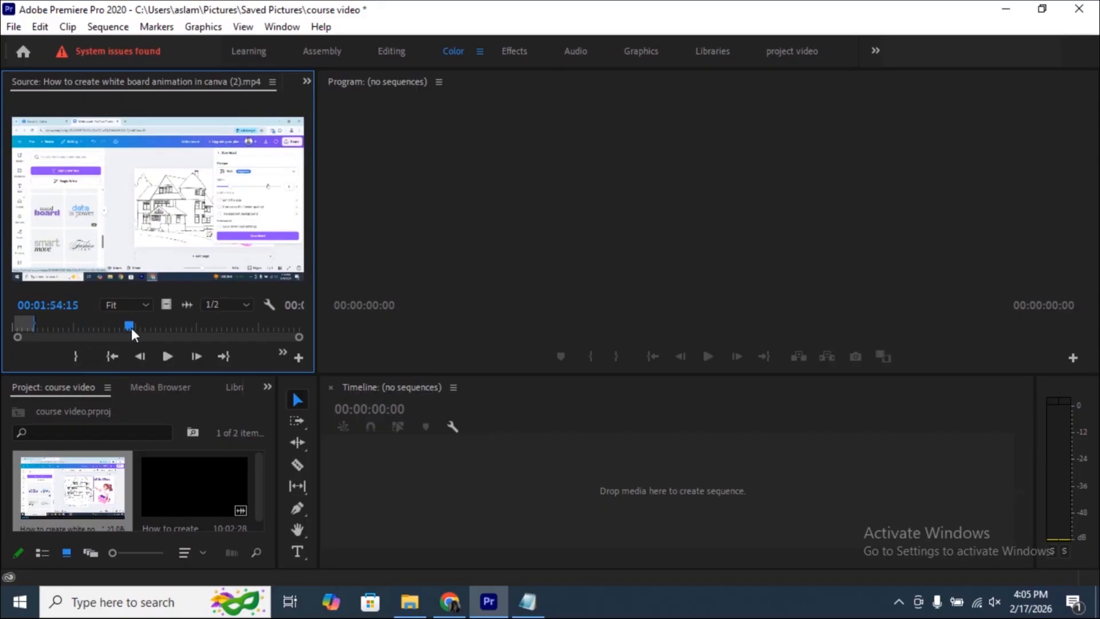
pyautogui.click(77, 354)
pyautogui.moveTo(208, 271); pyautogui.dragTo(353, 496)
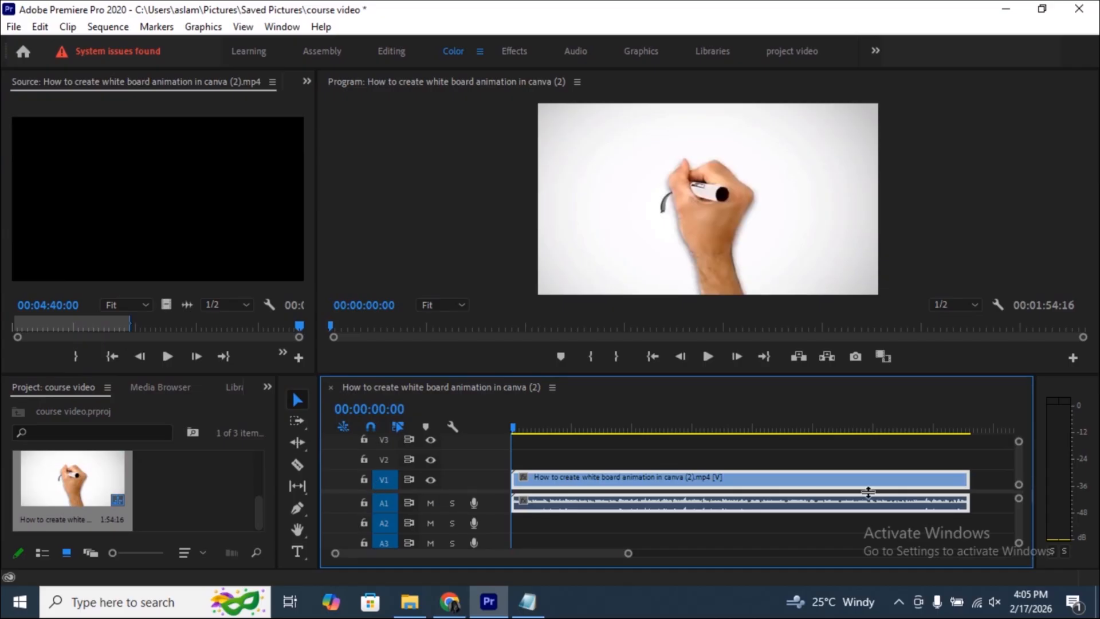
pyautogui.moveTo(513, 425); pyautogui.dragTo(501, 482)
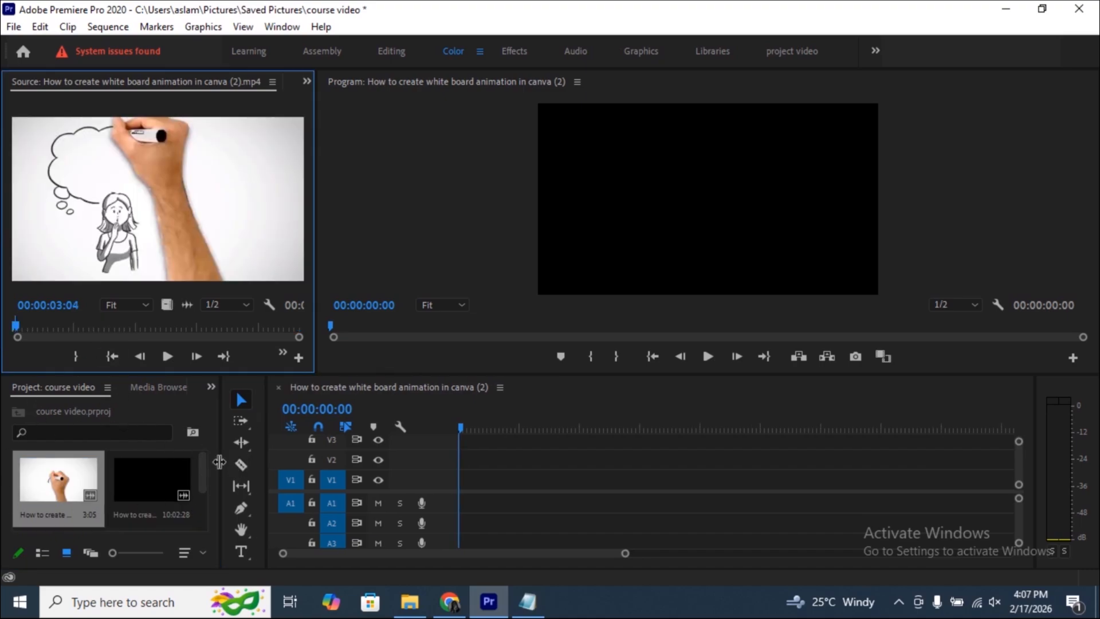
# - Look through the New Sequence presets, including the HDV group, and the VR Video settings, and leave without creating a sequence
pyautogui.moveTo(219, 459); pyautogui.dragTo(315, 460)
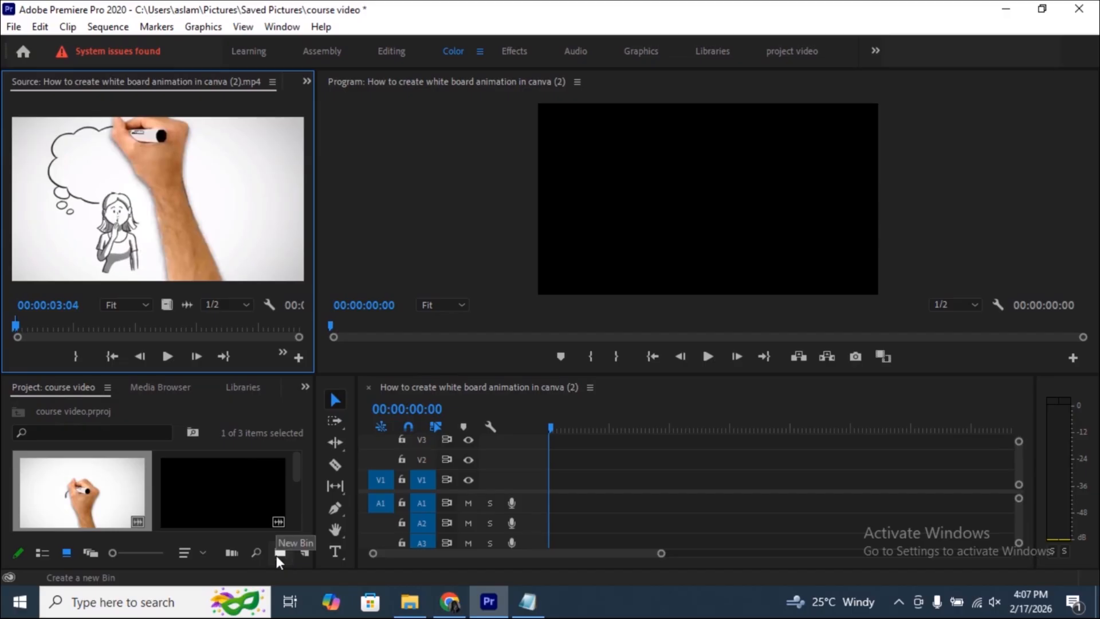
pyautogui.click(304, 551)
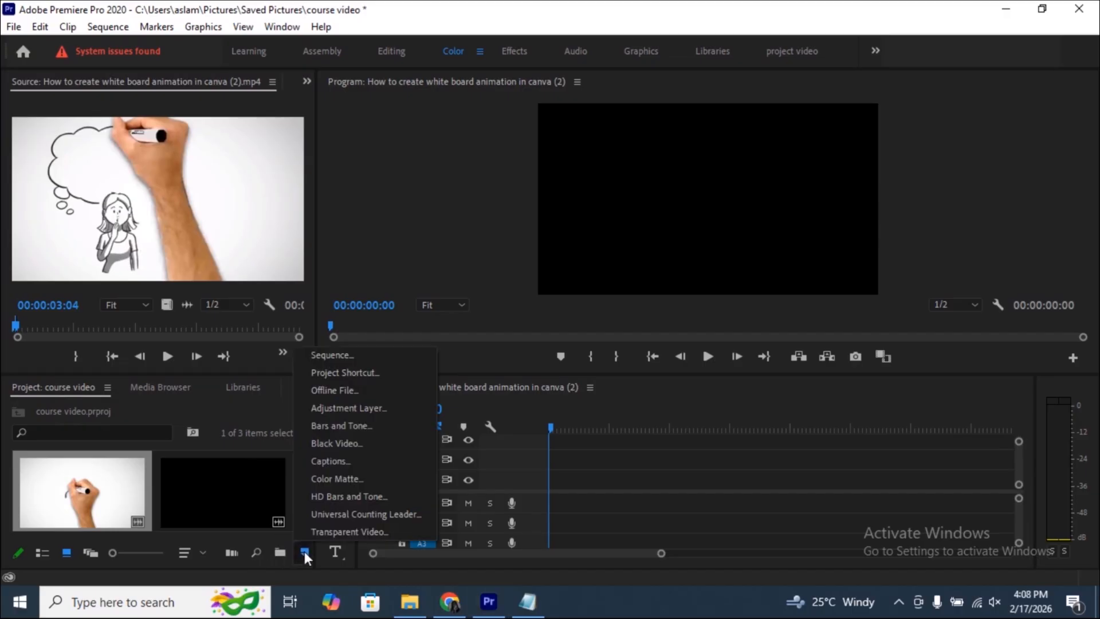
pyautogui.click(331, 359)
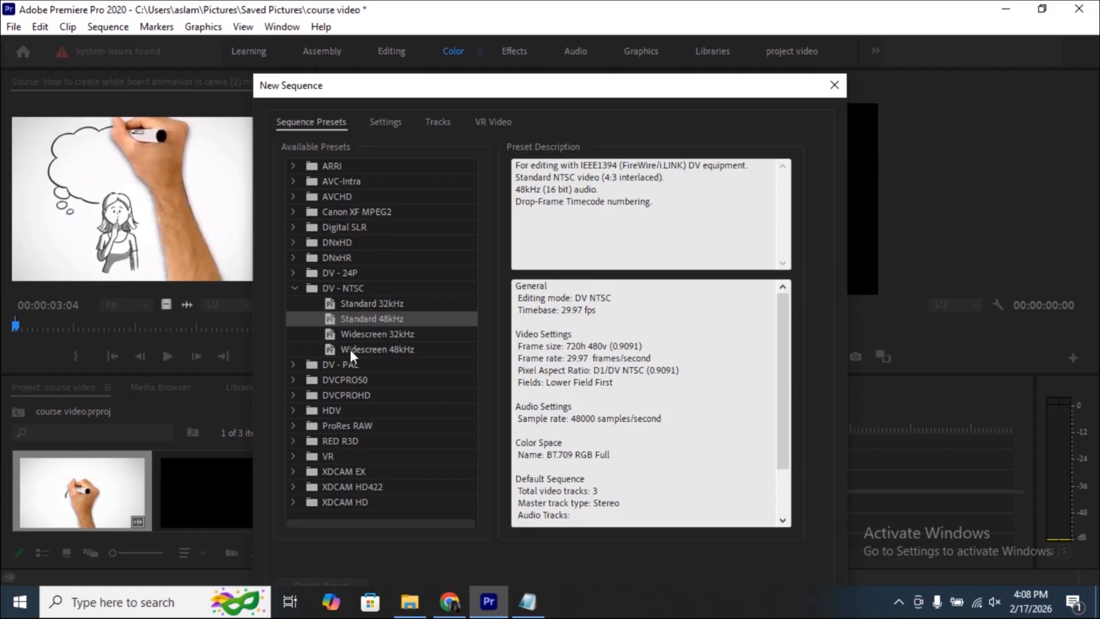
pyautogui.click(342, 411)
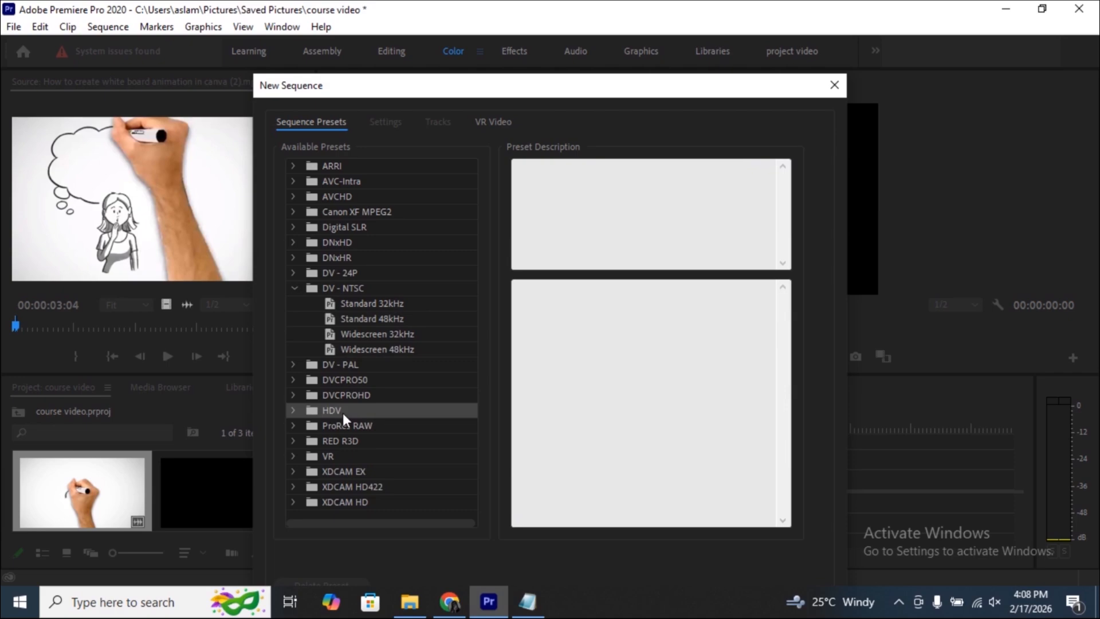
pyautogui.click(293, 410)
pyautogui.scroll(-3, 380, 378)
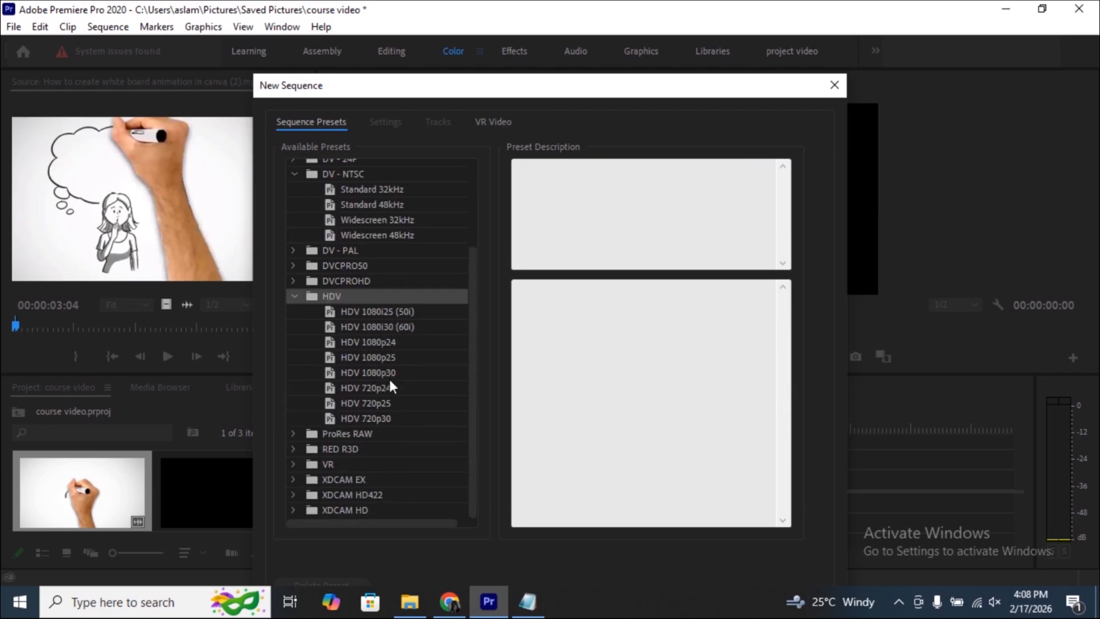
pyautogui.scroll(3, 390, 382)
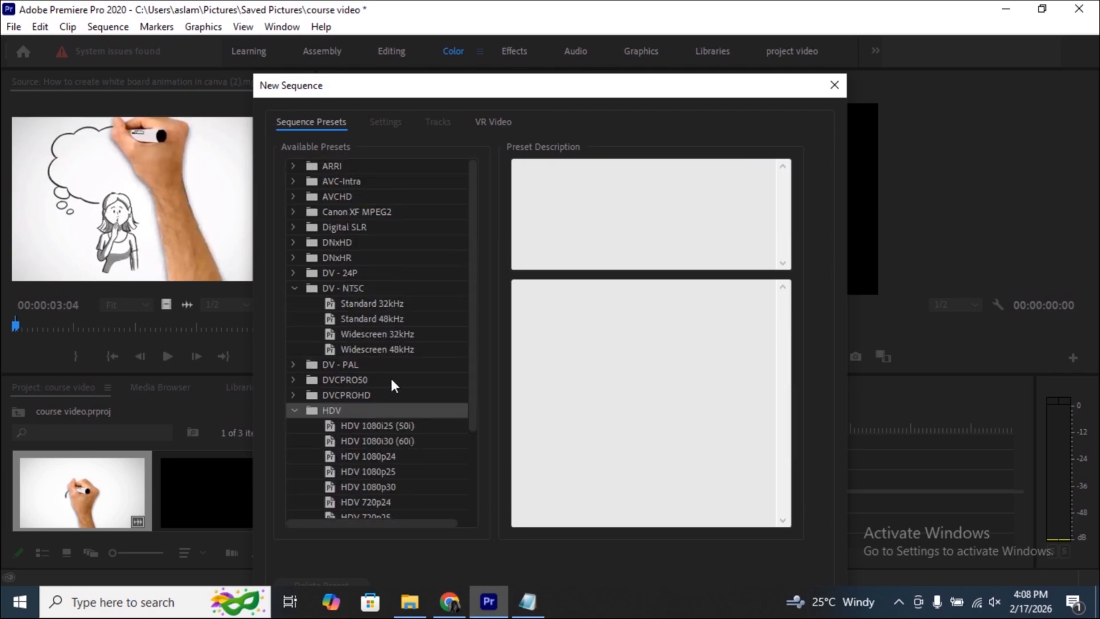
pyautogui.click(294, 409)
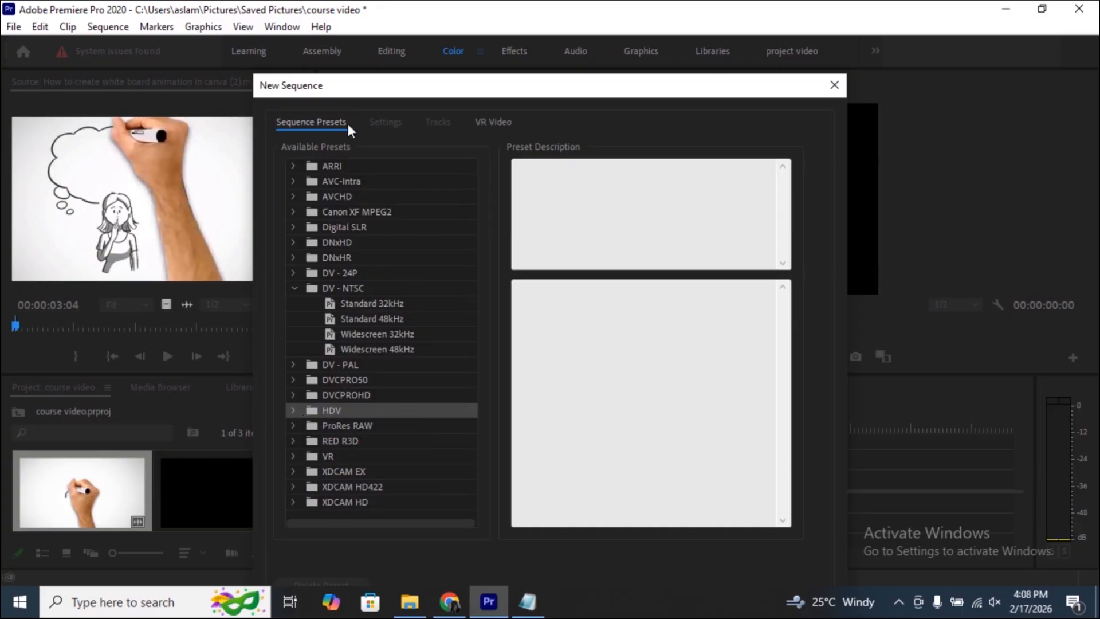
pyautogui.click(493, 121)
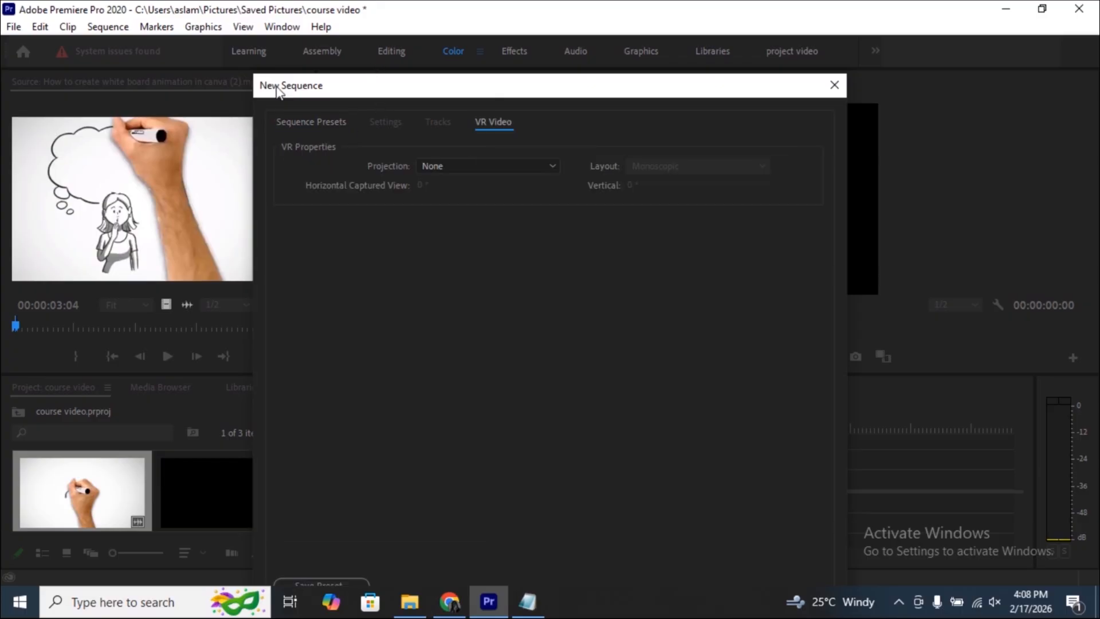
pyautogui.click(834, 86)
# - Place the "How to create quiz video in canva 1" clip at the start of tracks V1 and A1
pyautogui.scroll(-3, 184, 479)
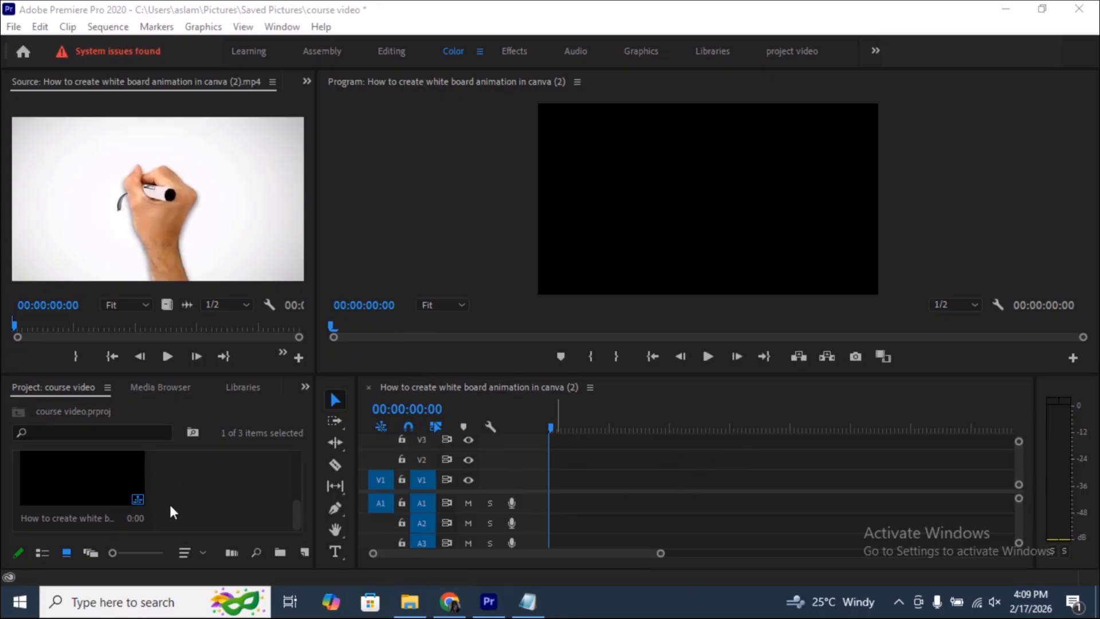
pyautogui.scroll(3, 169, 502)
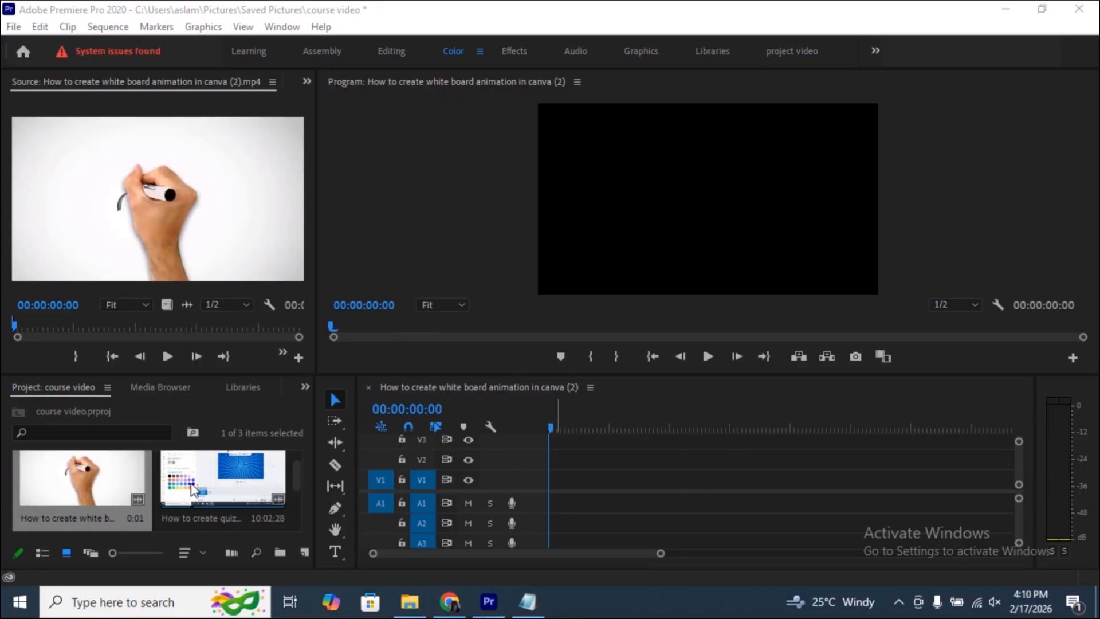
pyautogui.moveTo(174, 485); pyautogui.dragTo(554, 479)
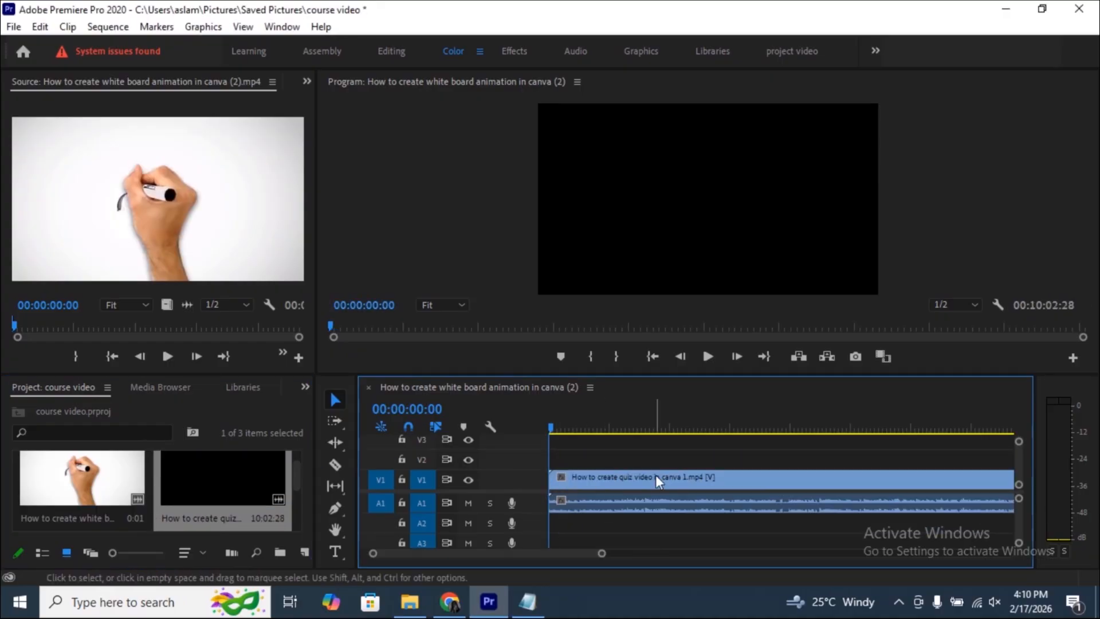
# - Widen the timeline area, zoom it out to show the whole quiz clip, and play the sequence
pyautogui.moveTo(316, 478); pyautogui.dragTo(208, 479)
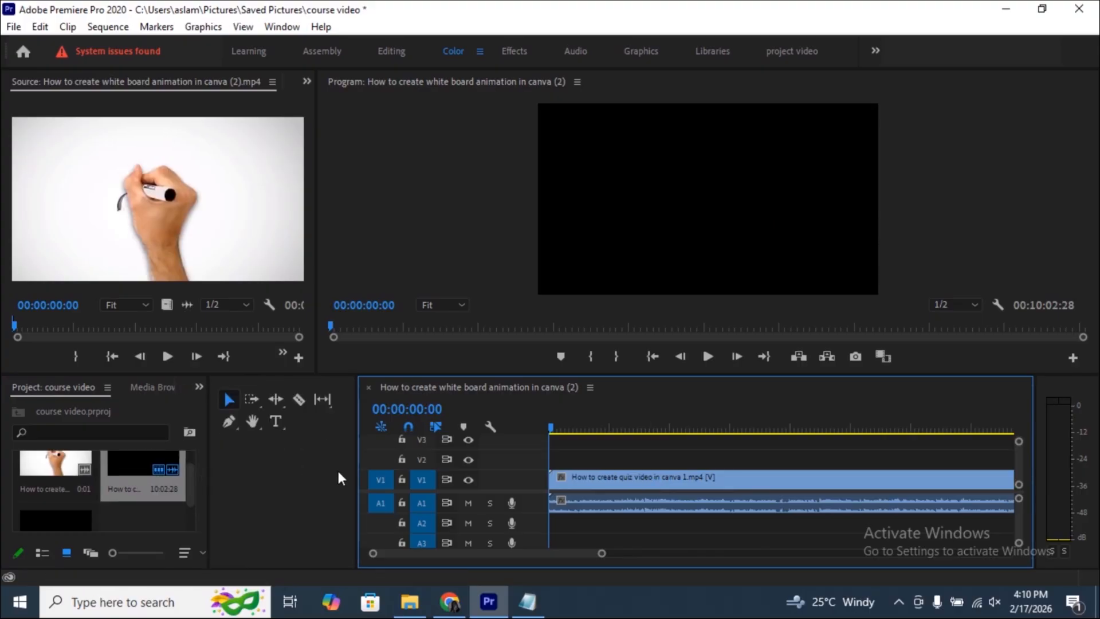
pyautogui.moveTo(355, 470); pyautogui.dragTo(245, 477)
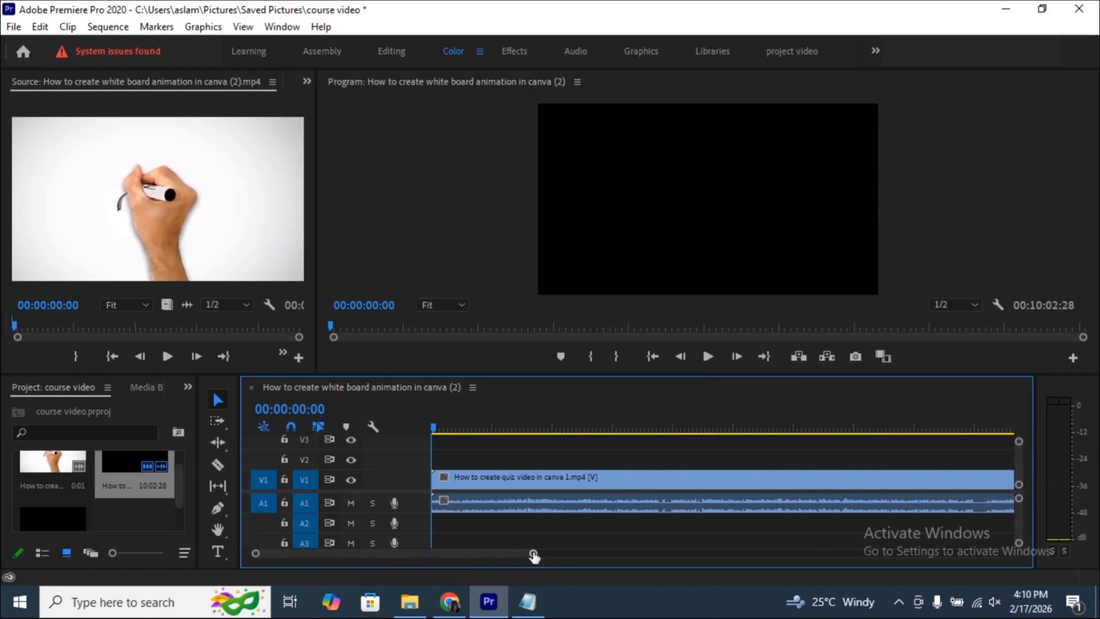
pyautogui.moveTo(534, 555); pyautogui.dragTo(841, 537)
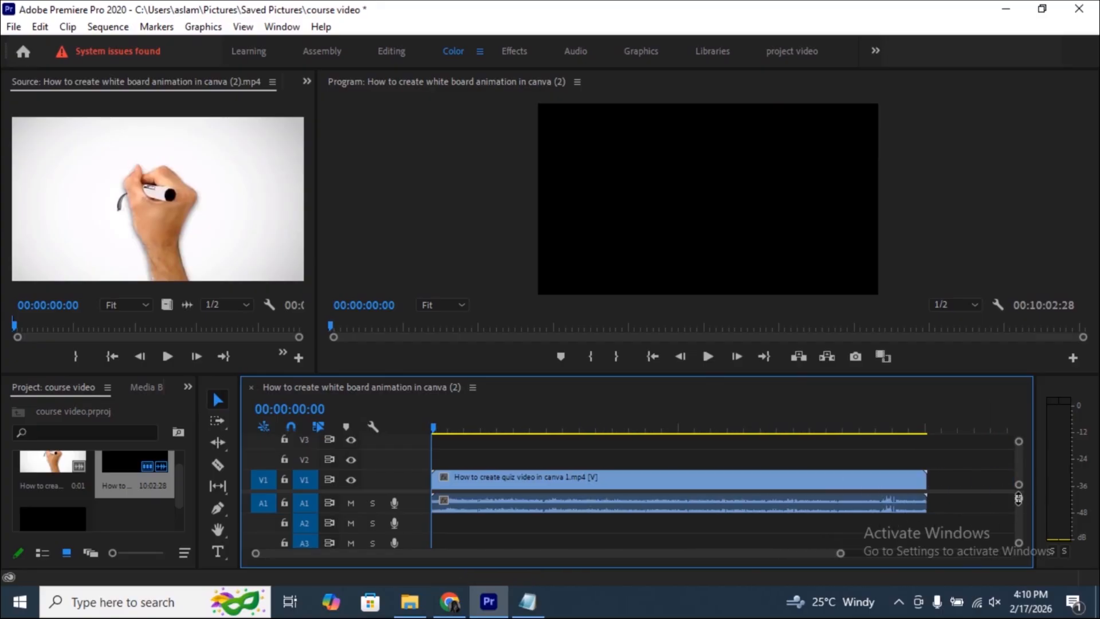
pyautogui.moveTo(1017, 501); pyautogui.dragTo(1020, 486)
pyautogui.click(705, 356)
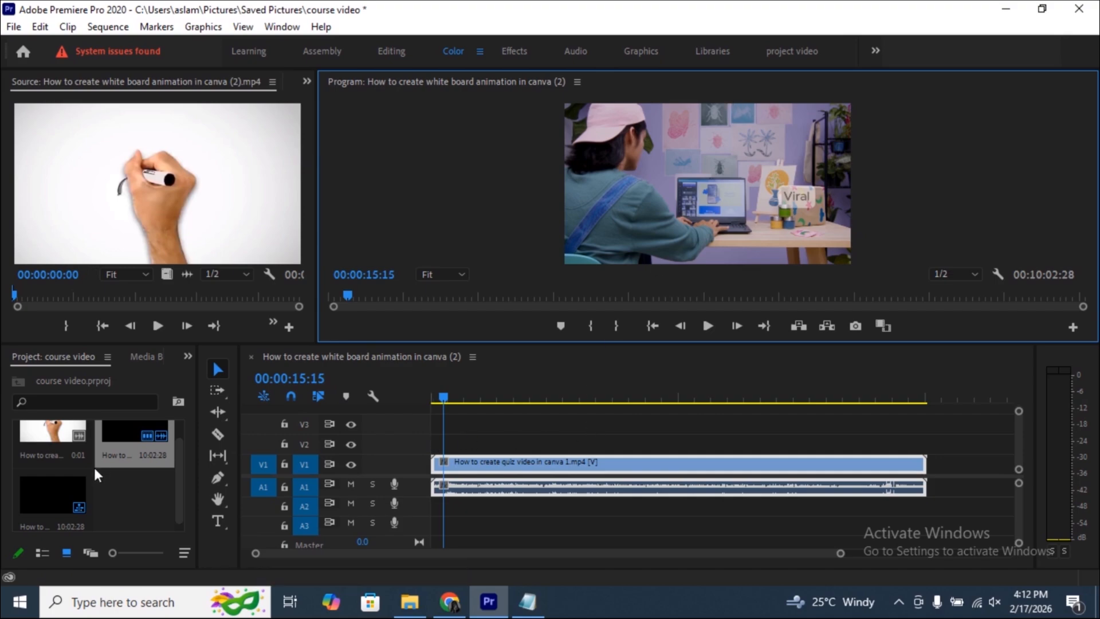
# - Add the ChatGPT image of the woman in yellow to track V2 at about 00:00:15:19 and extend the end of its clip
pyautogui.scroll(1, 80, 501)
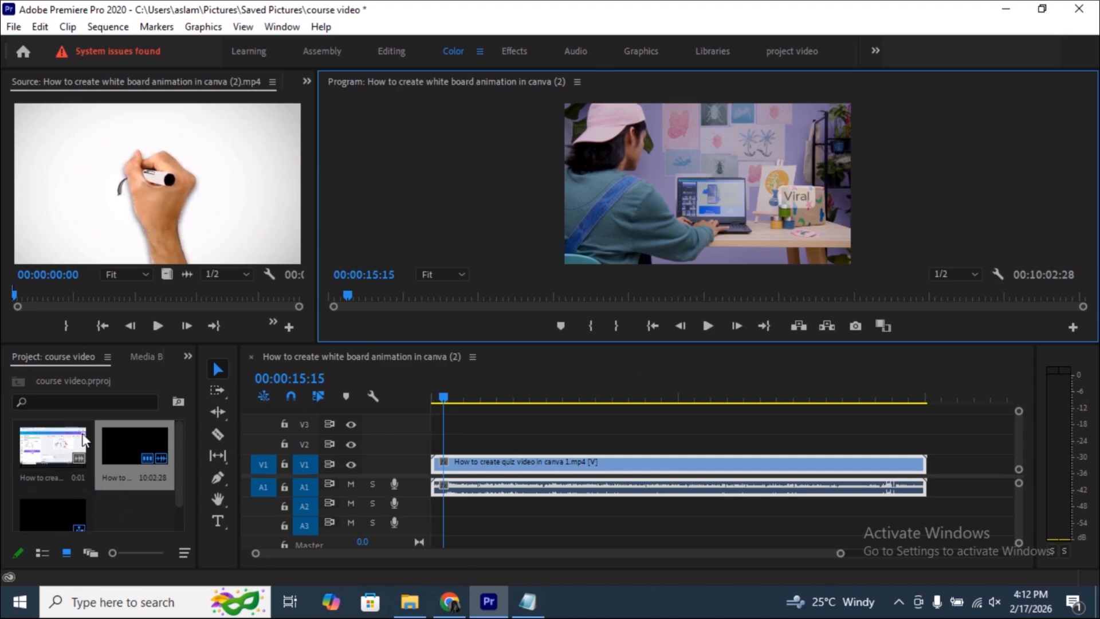
pyautogui.hotkey('alt', 'Tab')
pyautogui.moveTo(330, 447); pyautogui.dragTo(445, 443)
pyautogui.click(301, 445)
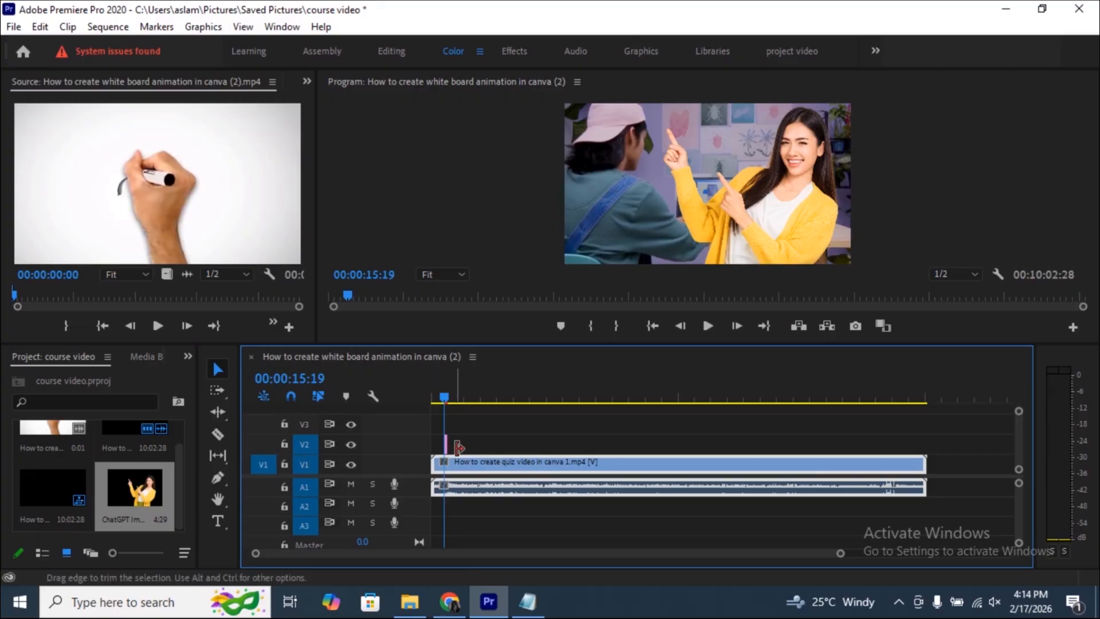
pyautogui.moveTo(451, 441); pyautogui.dragTo(504, 442)
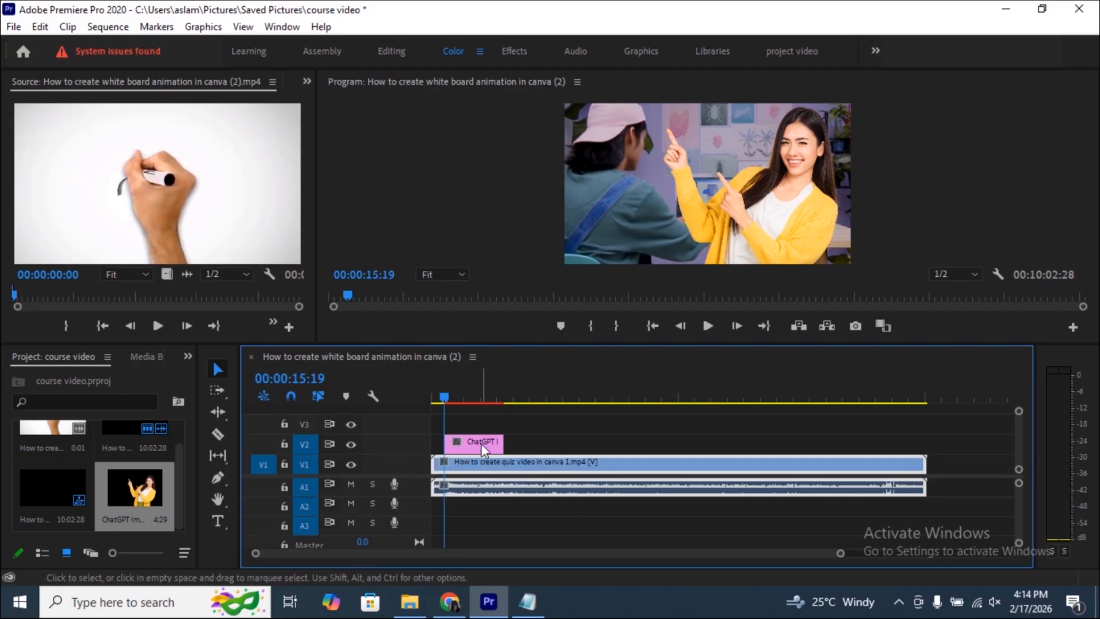
# - Scale the woman's image down to about half size and move it to the lower right of the video frame
pyautogui.click(730, 211)
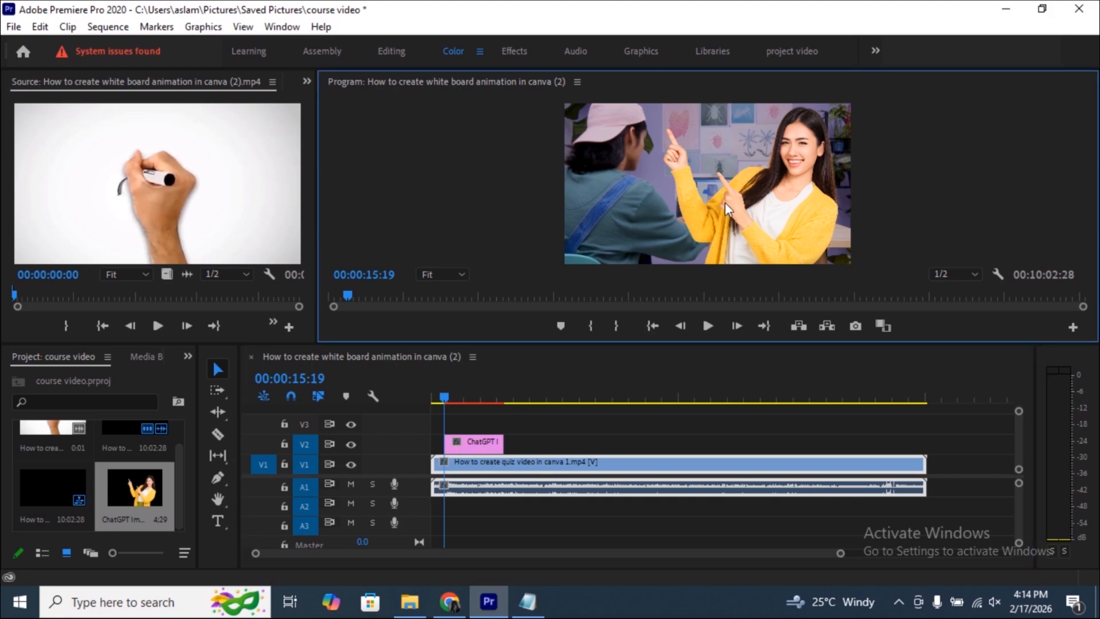
pyautogui.doubleClick(762, 183)
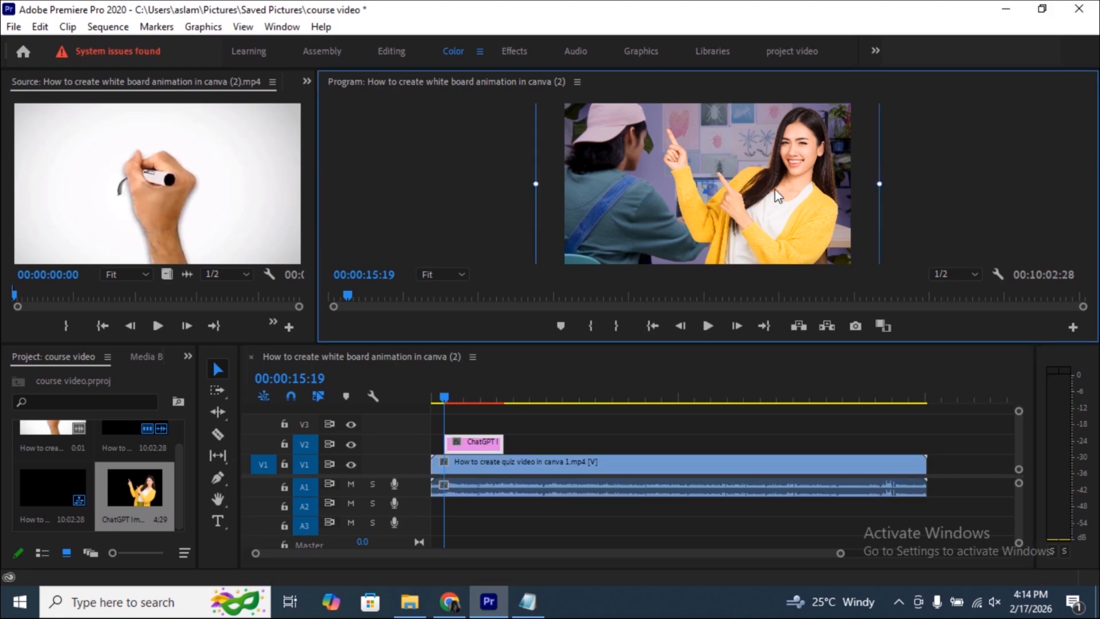
pyautogui.moveTo(772, 192); pyautogui.dragTo(692, 263)
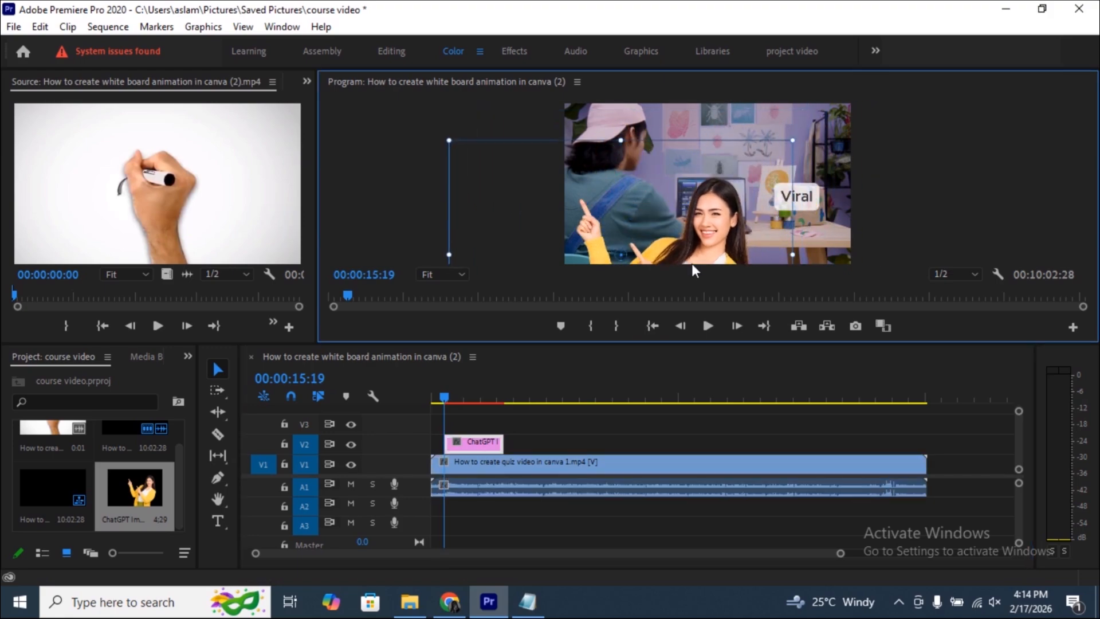
pyautogui.moveTo(786, 143); pyautogui.dragTo(744, 200)
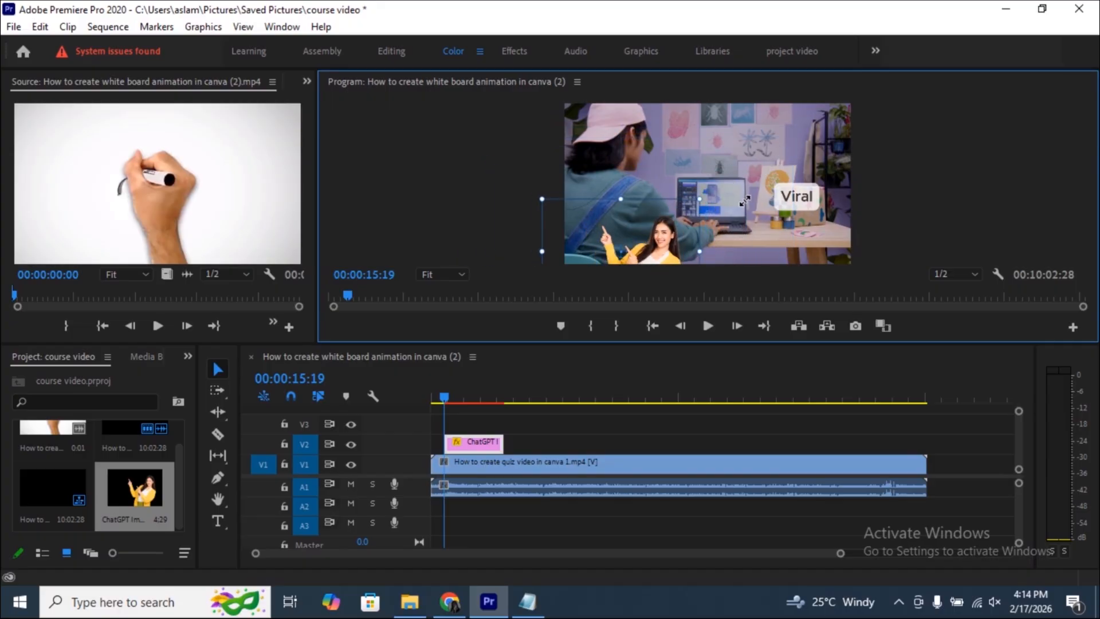
pyautogui.moveTo(676, 229); pyautogui.dragTo(806, 200)
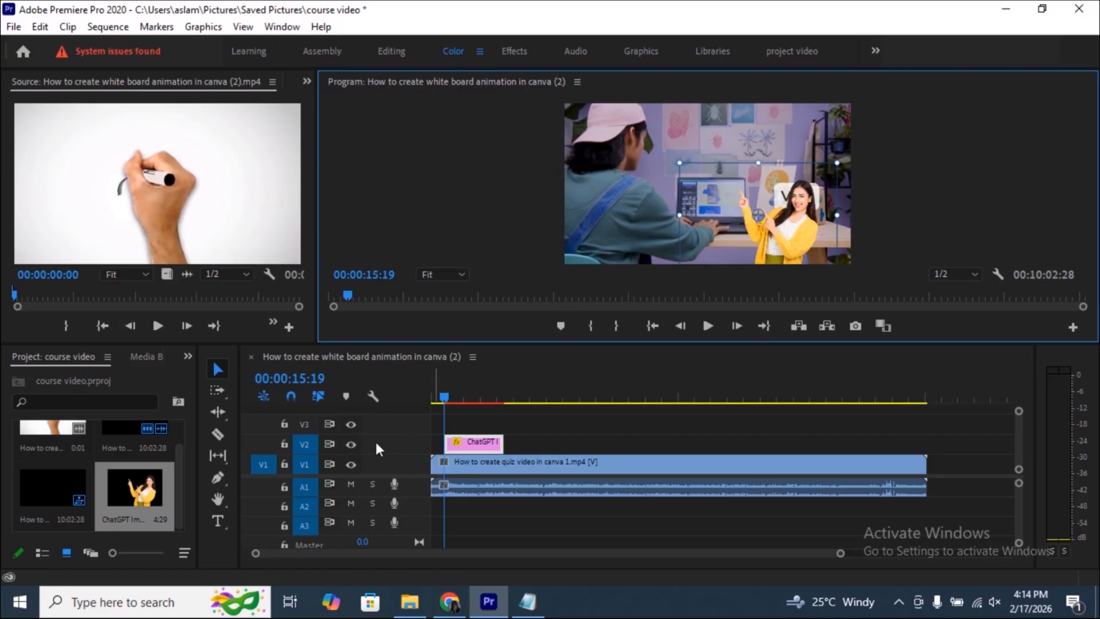
# - Lock and unlock track V2, and hide its video and show it again
pyautogui.click(284, 444)
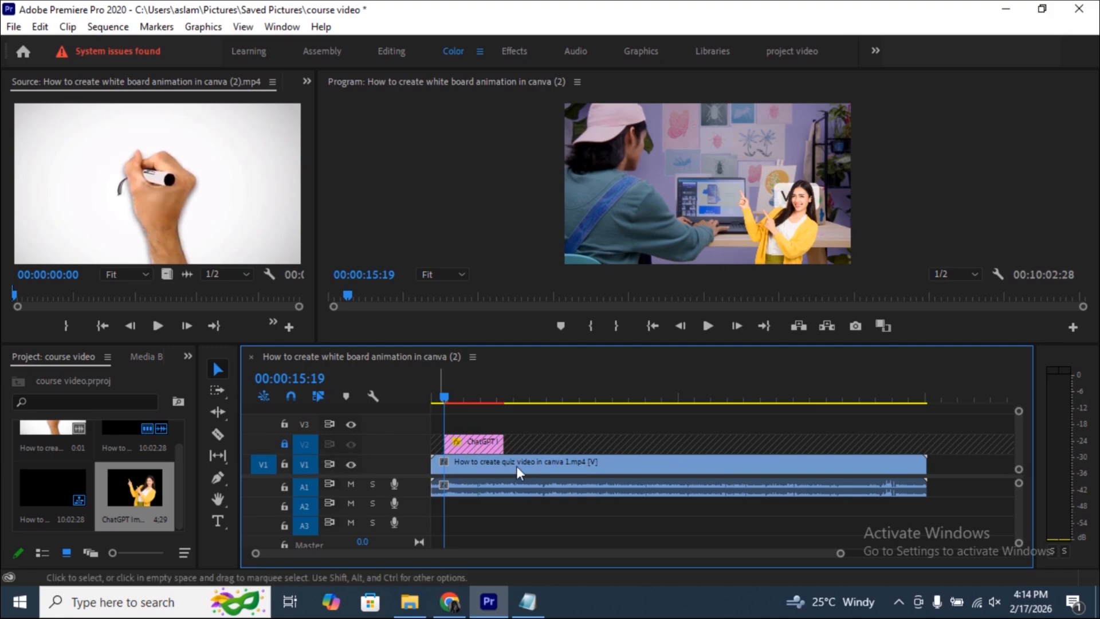
pyautogui.click(284, 443)
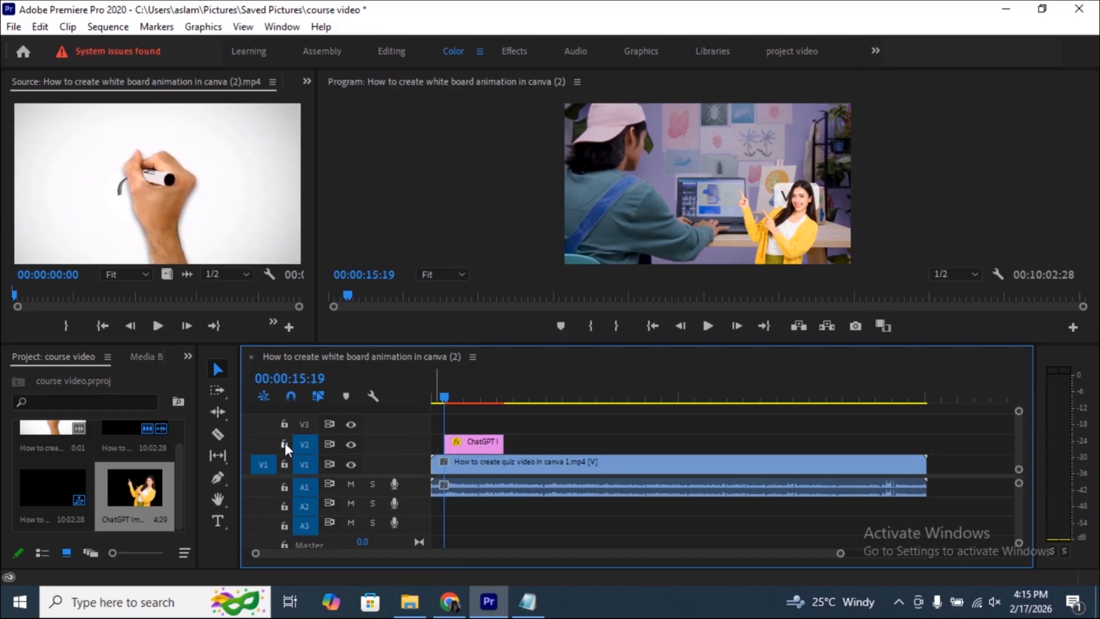
pyautogui.click(350, 445)
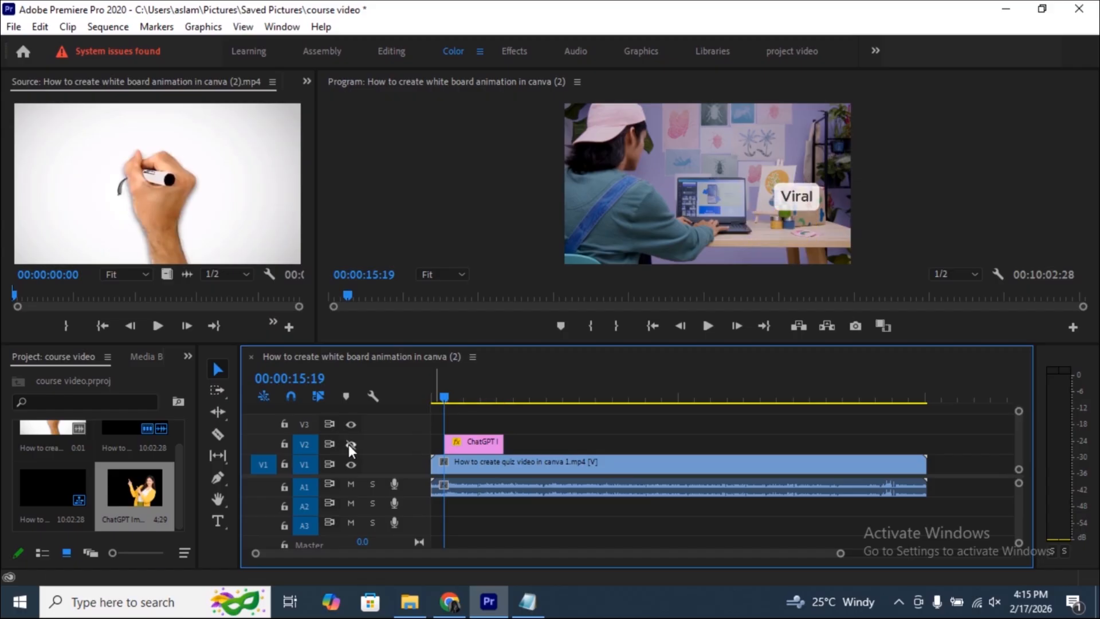
pyautogui.click(349, 444)
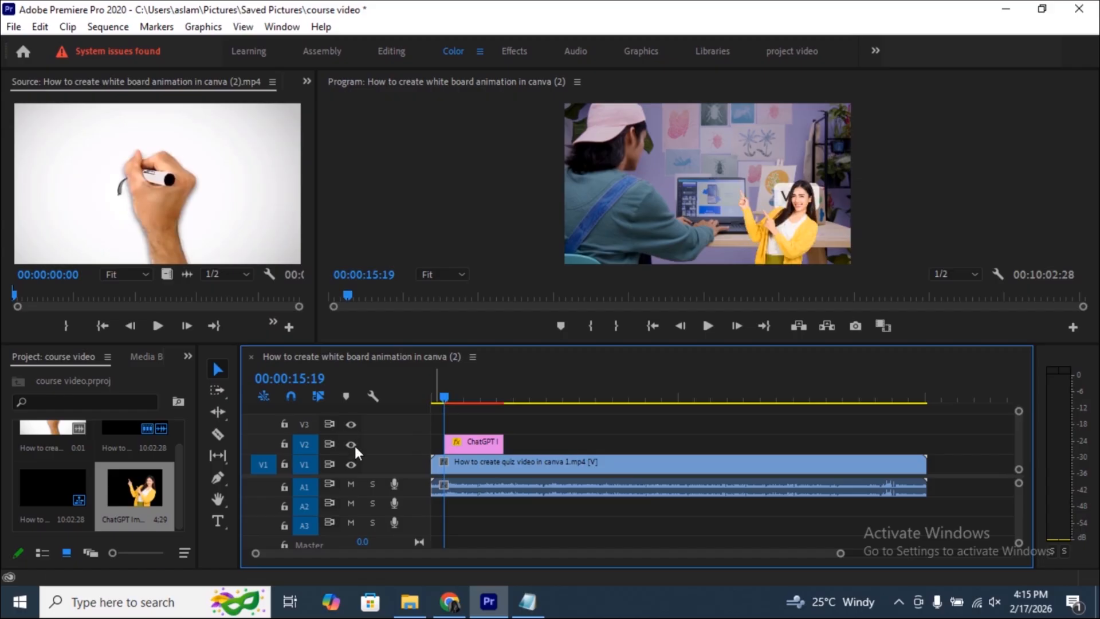
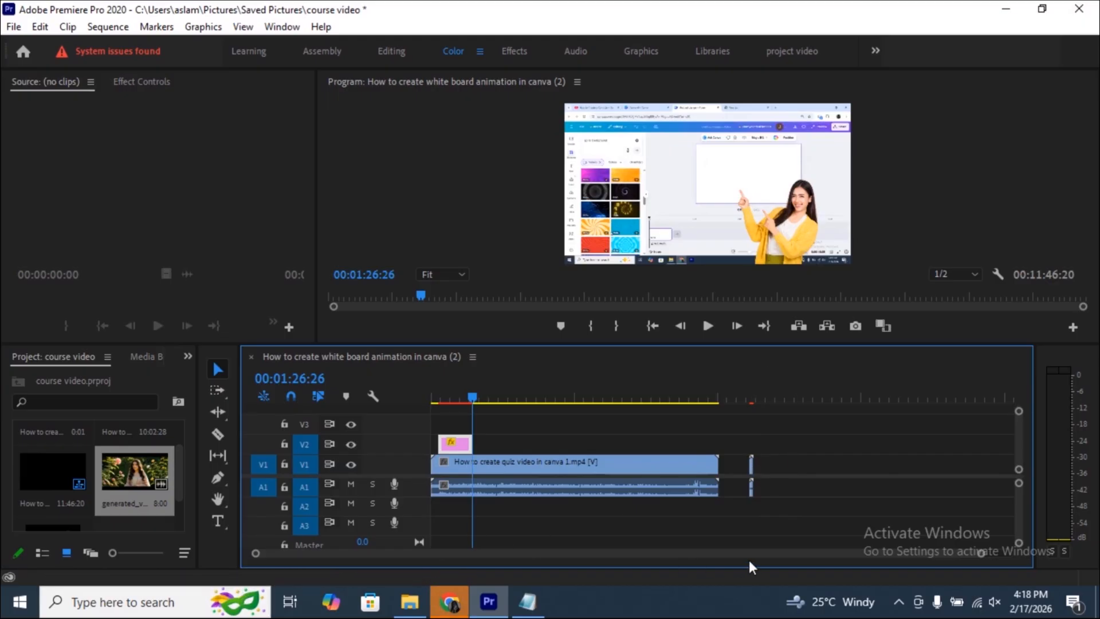
# - Move the short clip on track V1 up against the end of the quiz clip, closing the gap between them
pyautogui.moveTo(982, 556); pyautogui.dragTo(905, 560)
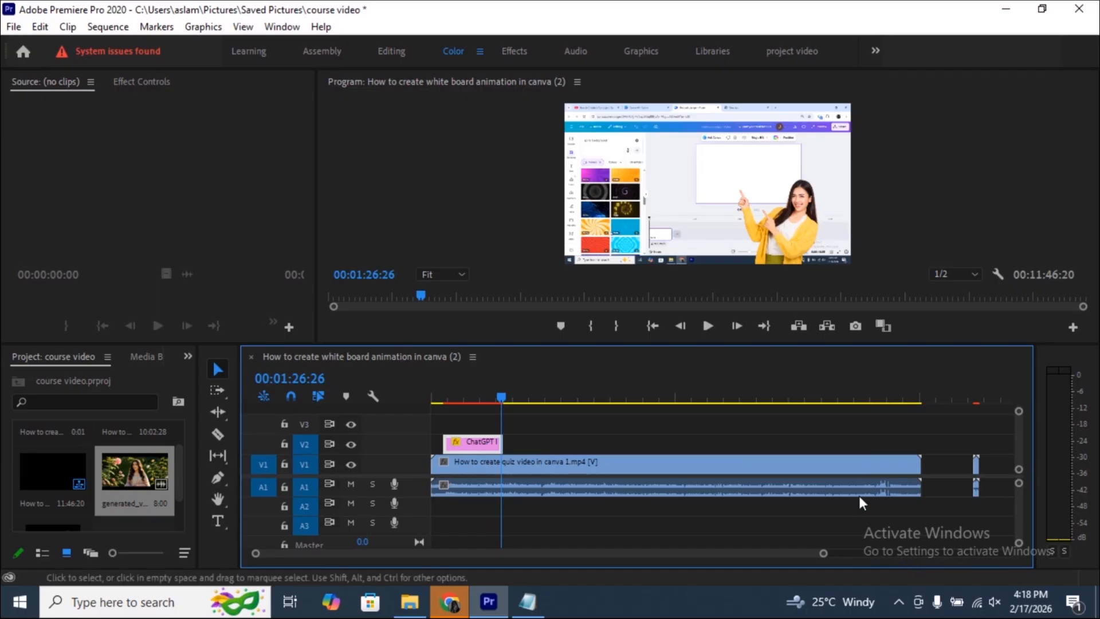
pyautogui.scroll(-4, 691, 498)
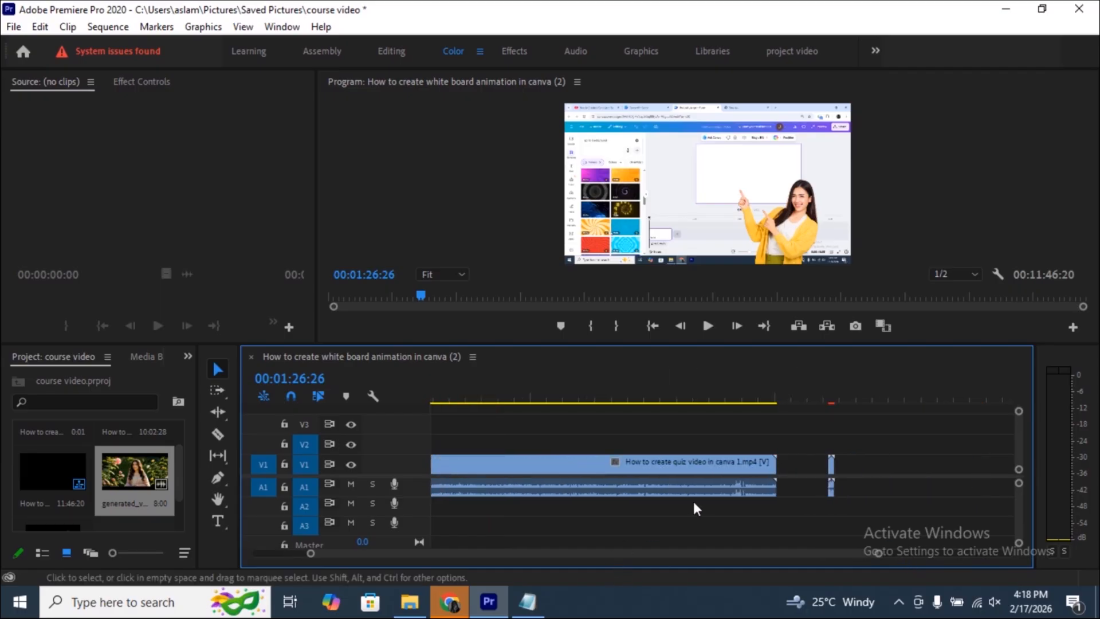
pyautogui.scroll(1, 693, 503)
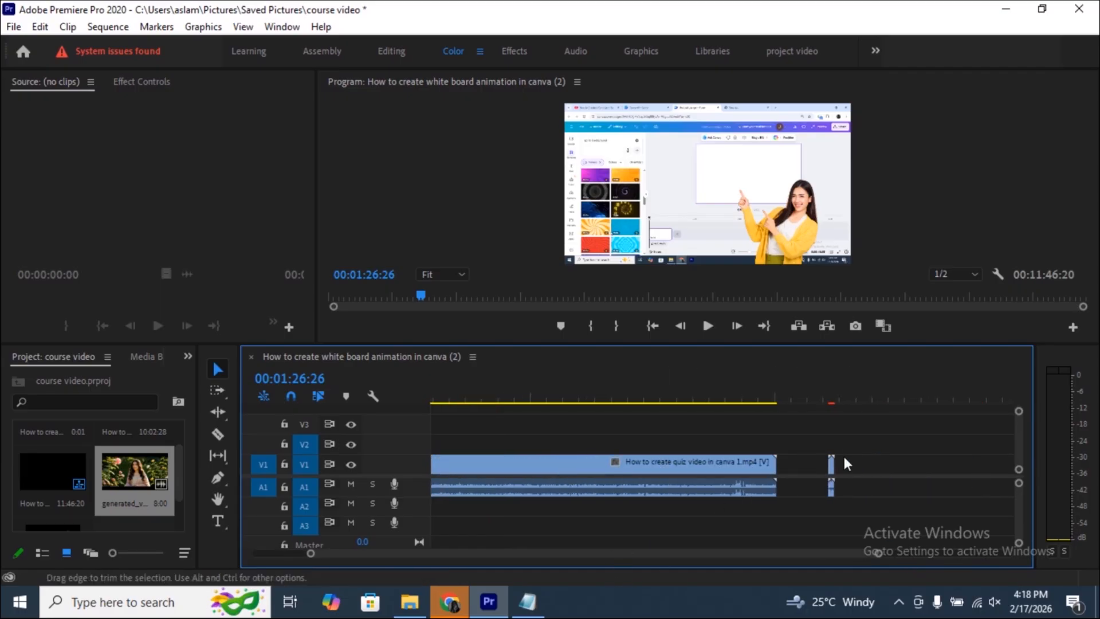
pyautogui.moveTo(829, 461); pyautogui.dragTo(783, 467)
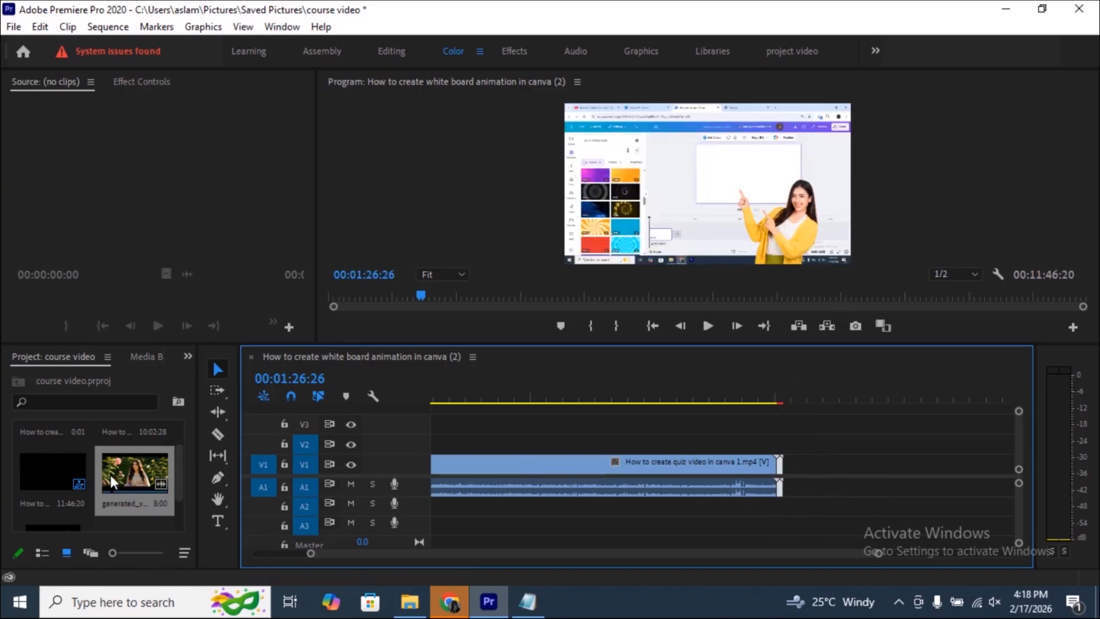
# - Add the generated video and the ChatGPT image of the woman in yellow end to end after the short clip on V1
pyautogui.moveTo(108, 472); pyautogui.dragTo(786, 464)
pyautogui.moveTo(60, 462); pyautogui.dragTo(822, 469)
pyautogui.scroll(-2, 95, 481)
pyautogui.moveTo(54, 485); pyautogui.dragTo(792, 464)
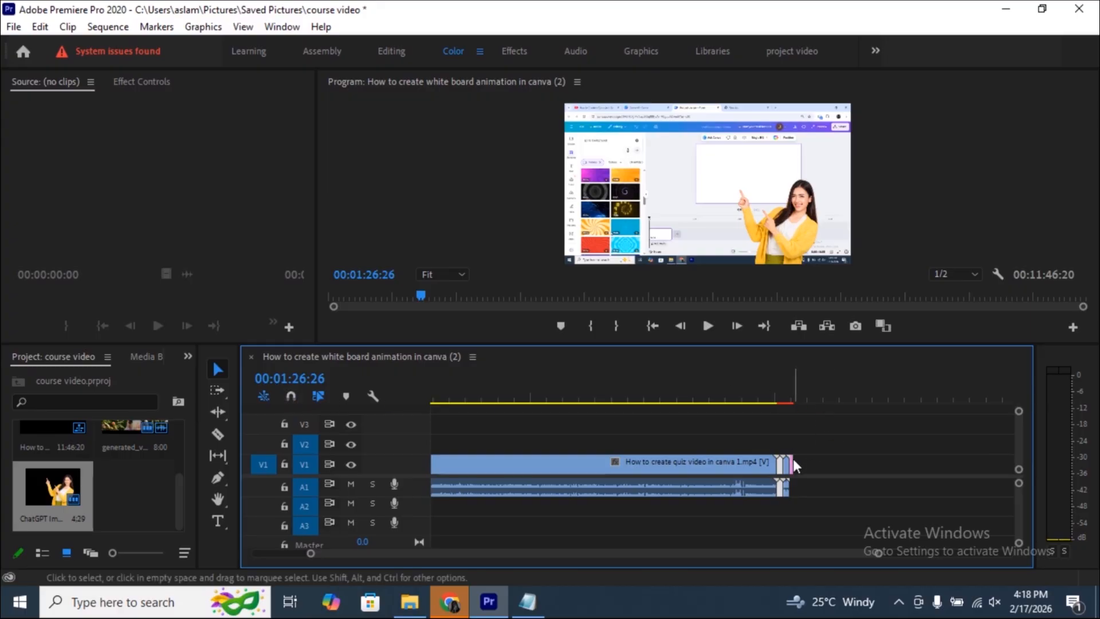
# - Move the short clips after the quiz clip apart on V1 and place the playhead at about 00:09:36:04
pyautogui.moveTo(792, 458); pyautogui.dragTo(873, 471)
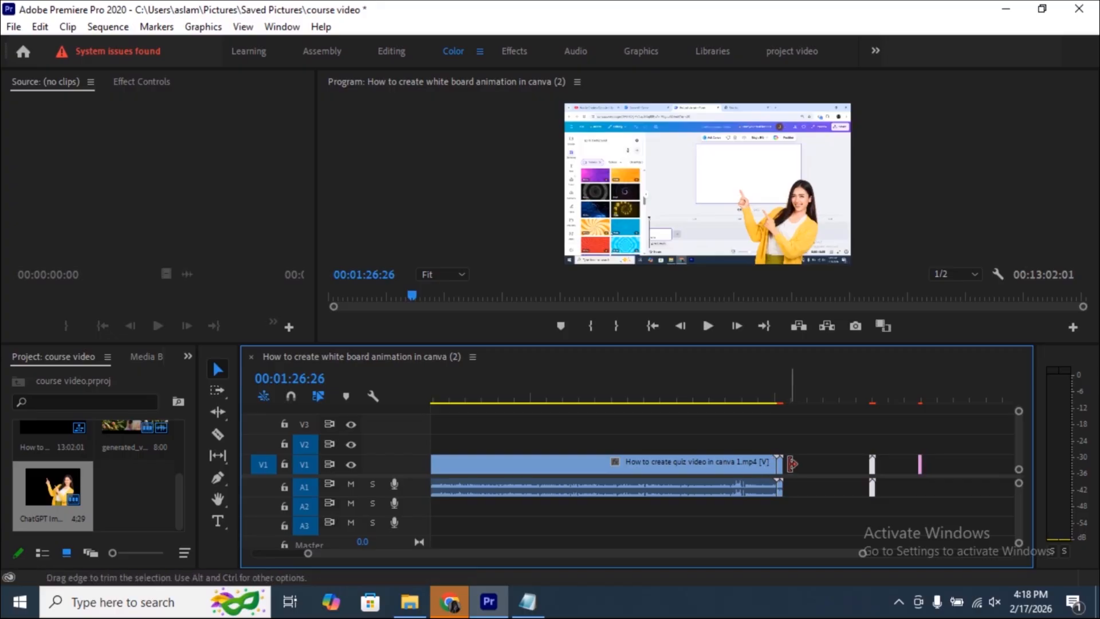
pyautogui.moveTo(782, 464)
pyautogui.mouseDown()
pyautogui.moveTo(820, 468)
pyautogui.moveTo(781, 461)
pyautogui.mouseUp()
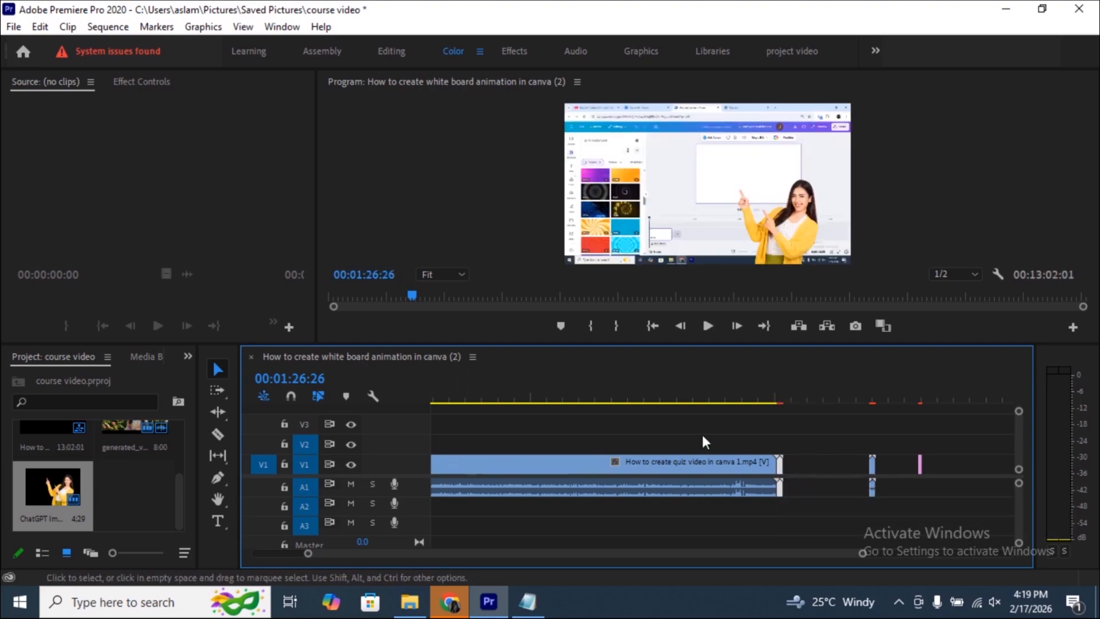
pyautogui.click(775, 400)
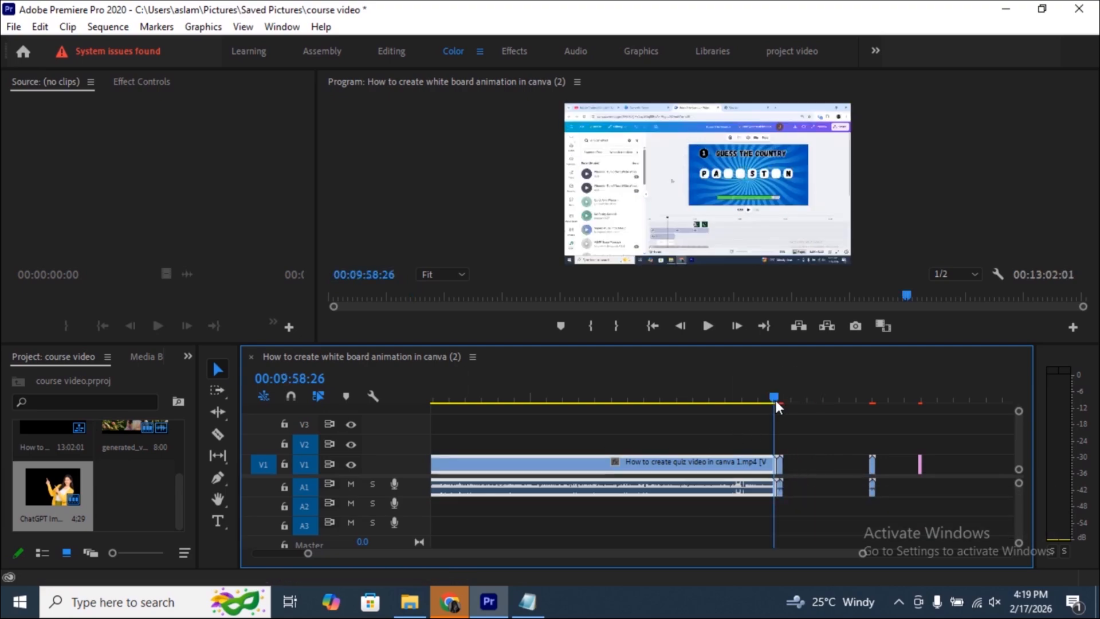
pyautogui.moveTo(774, 397); pyautogui.dragTo(755, 399)
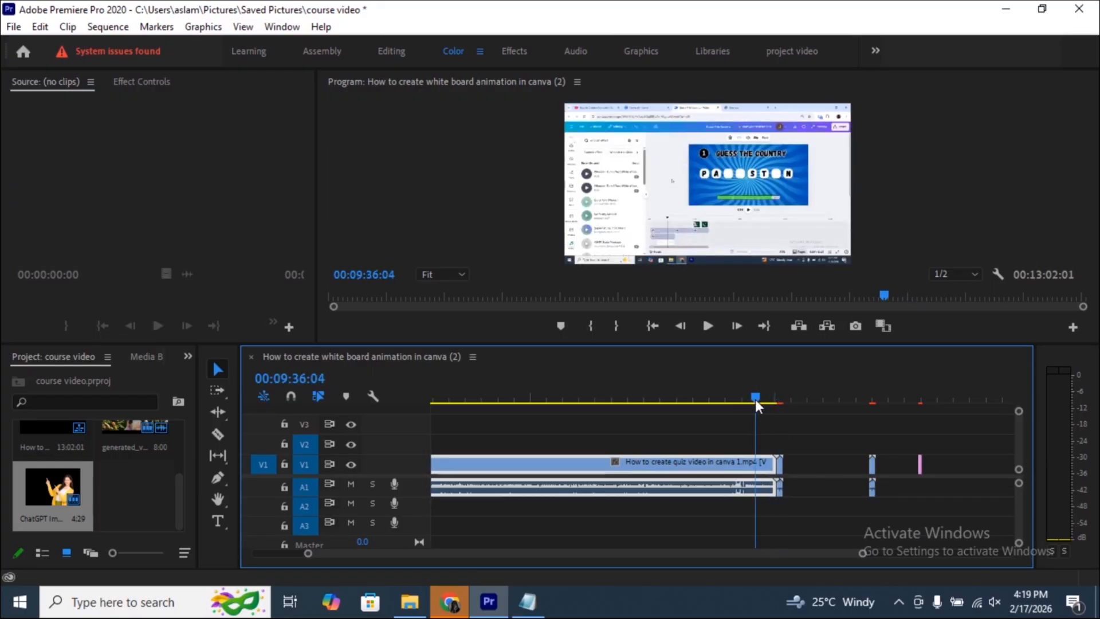
# - Toggle timeline snapping and move the separated short clips on V1 back together after the quiz clip
pyautogui.click(290, 396)
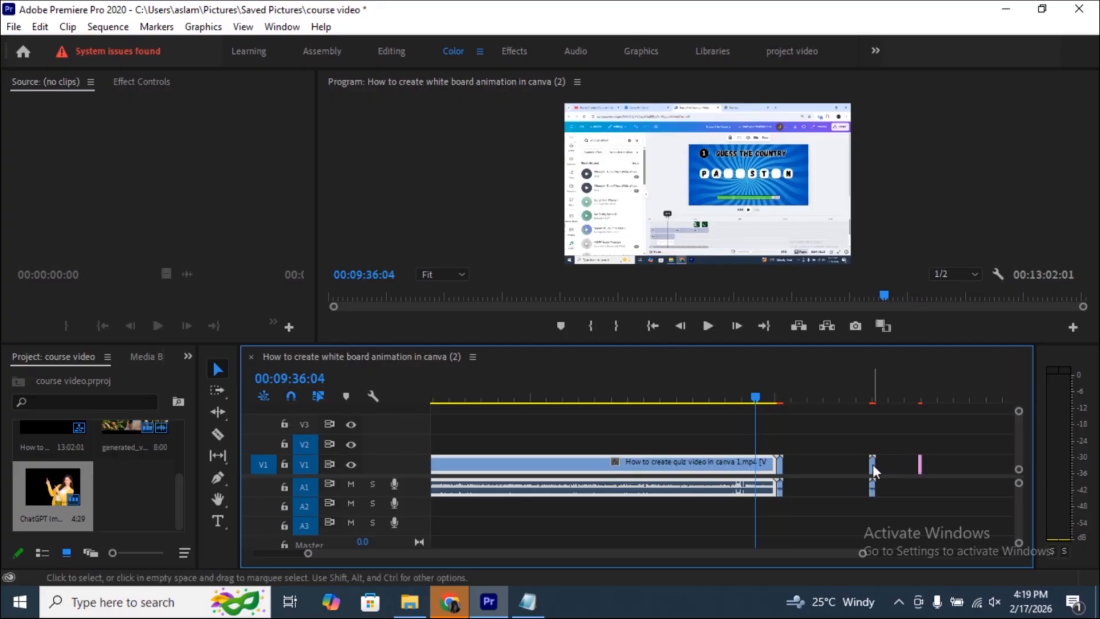
pyautogui.moveTo(871, 464); pyautogui.dragTo(794, 467)
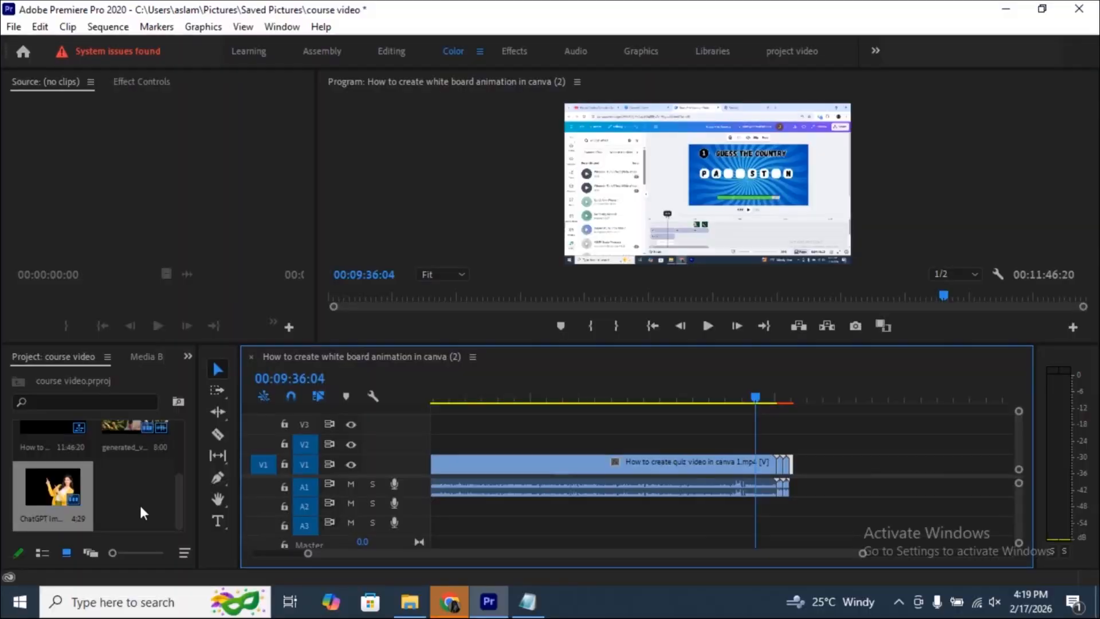
# - Ripple-trim the end of the quiz clip to the playhead at about 00:09:20:22
pyautogui.click(706, 396)
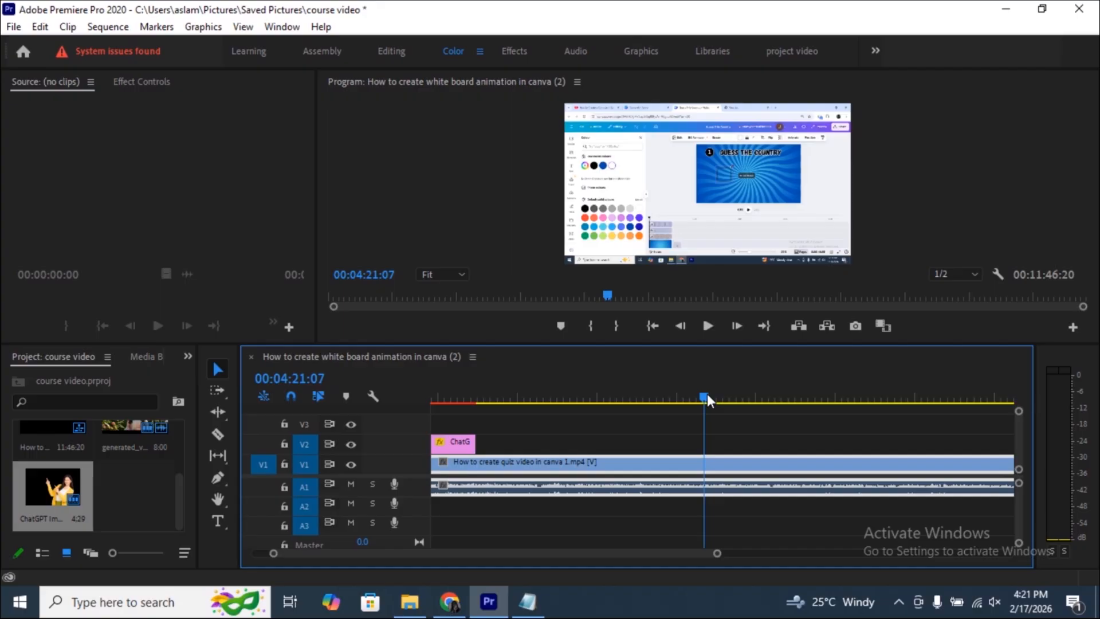
pyautogui.scroll(-5, 713, 423)
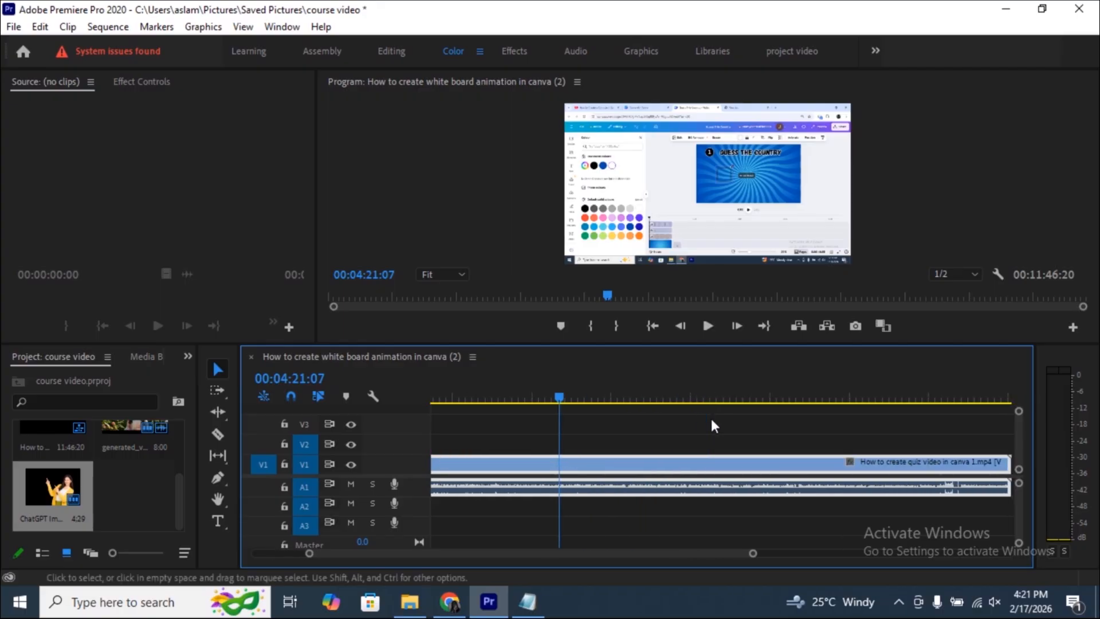
pyautogui.click(782, 395)
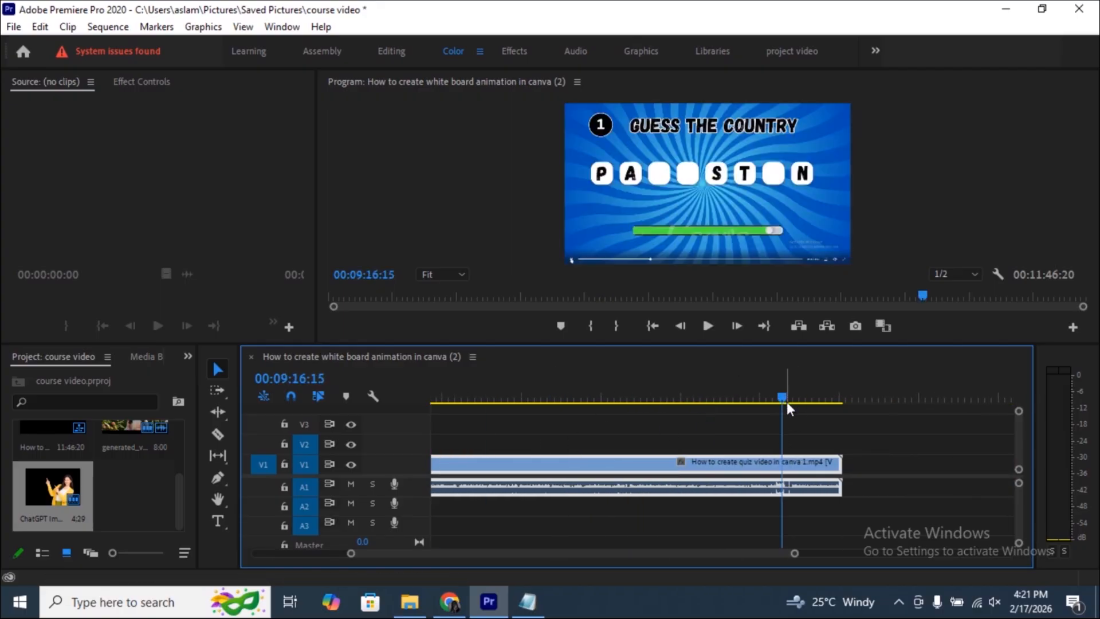
pyautogui.moveTo(778, 394)
pyautogui.mouseDown()
pyautogui.moveTo(806, 396)
pyautogui.moveTo(785, 396)
pyautogui.mouseUp()
pyautogui.press('w')
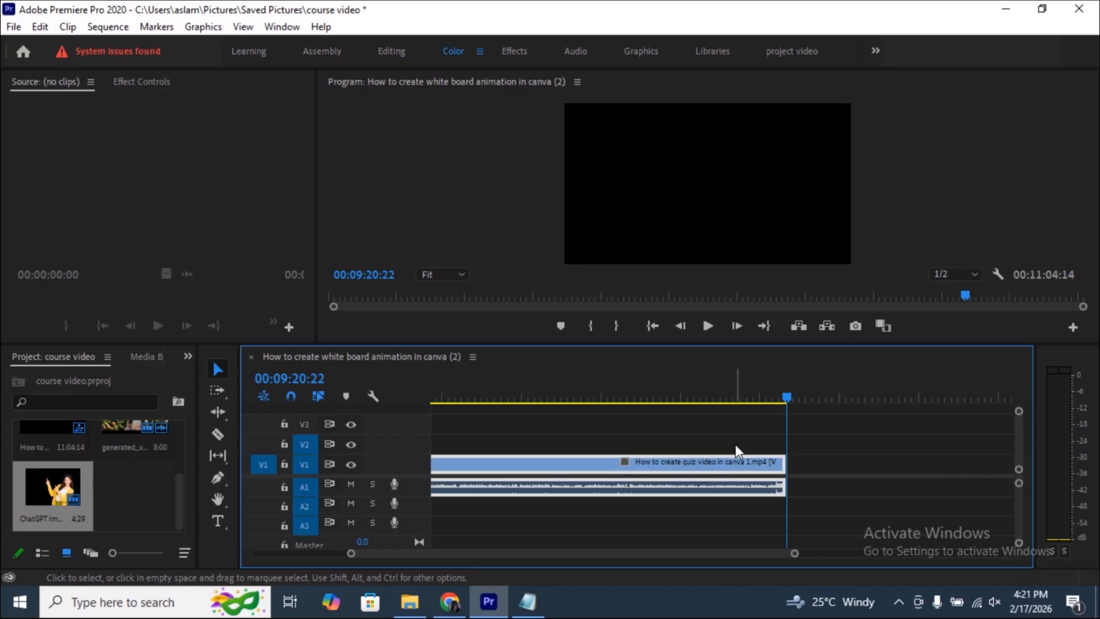
# - Ripple-trim the start of the quiz clip to the playhead at about 00:00:15:06
pyautogui.scroll(3, 734, 444)
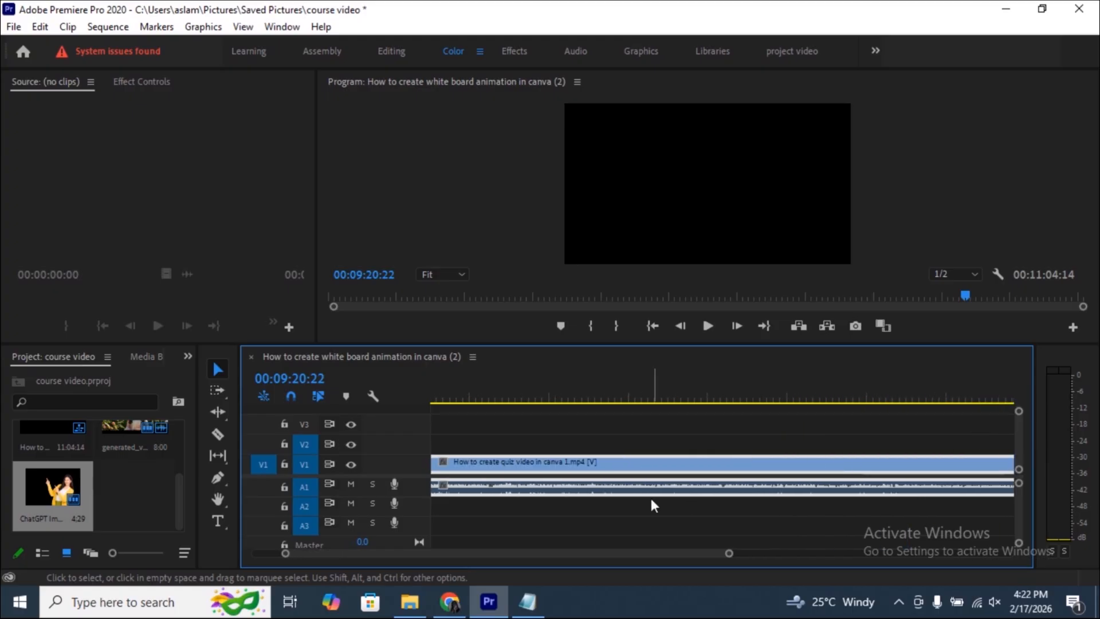
pyautogui.scroll(2, 650, 497)
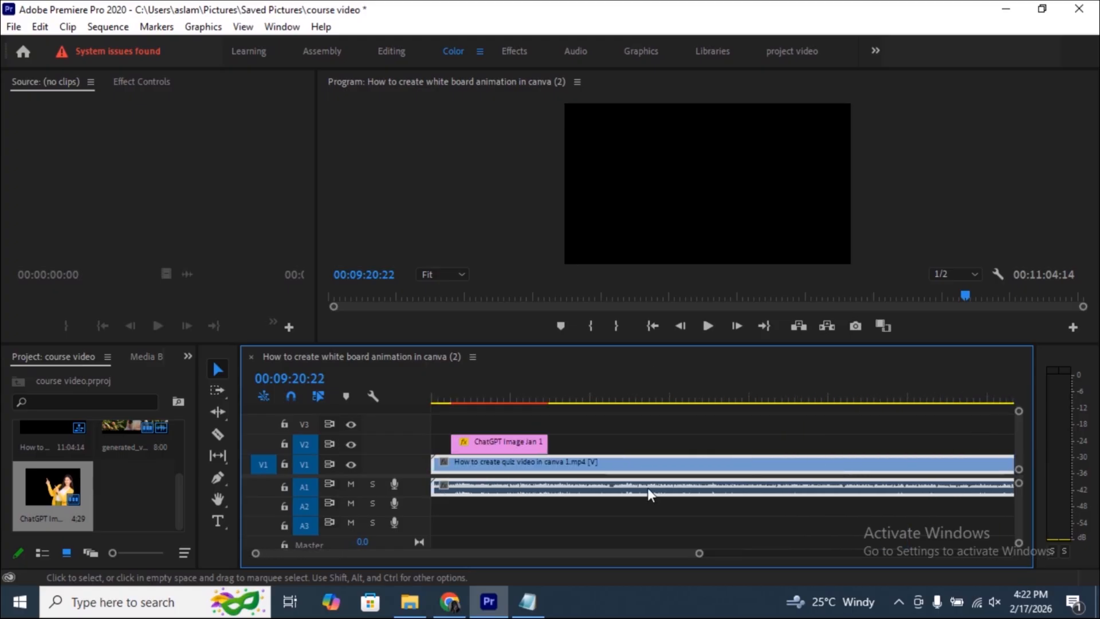
pyautogui.click(449, 400)
pyautogui.moveTo(449, 400); pyautogui.dragTo(453, 400)
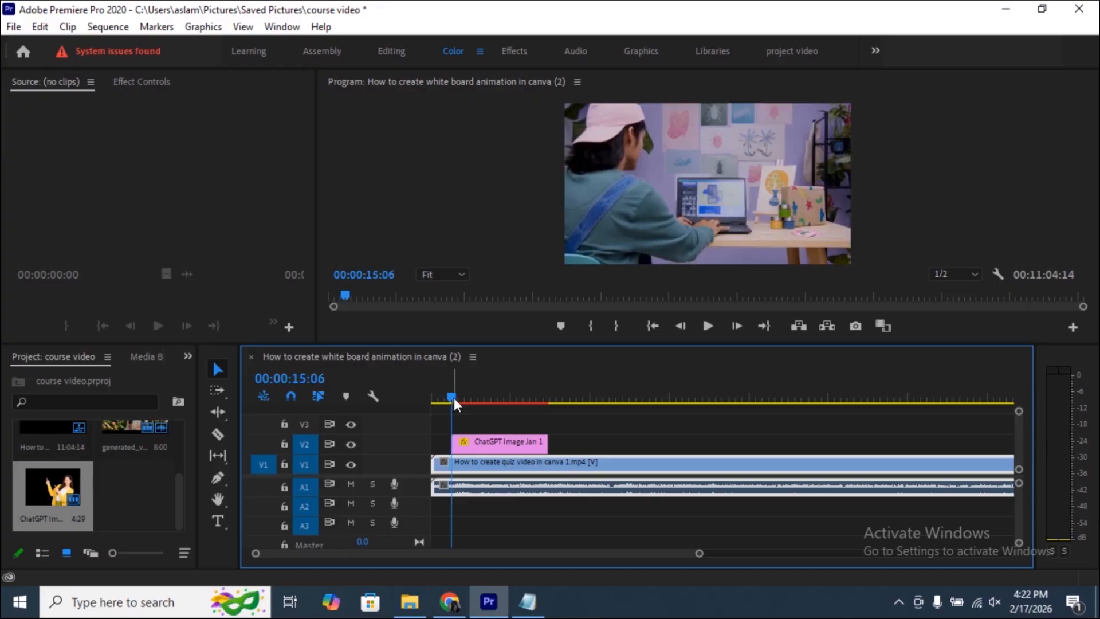
pyautogui.press('q')
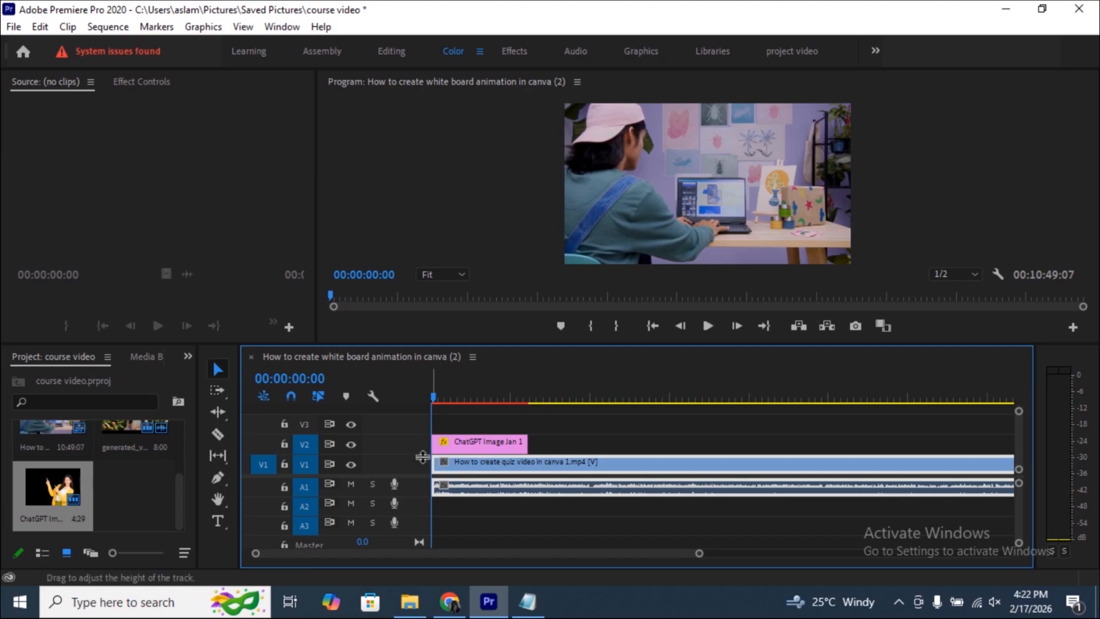
# - Check the trimmed quiz clip in the timeline and undo both its start and end trims
pyautogui.scroll(-10, 608, 477)
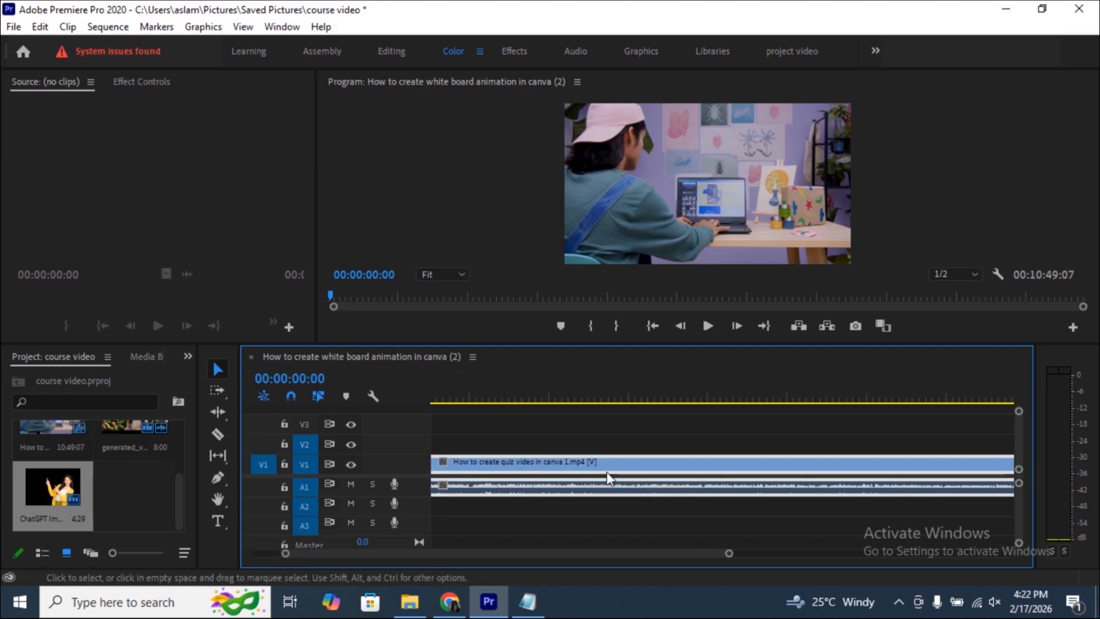
pyautogui.scroll(8, 607, 476)
pyautogui.scroll(2, 606, 472)
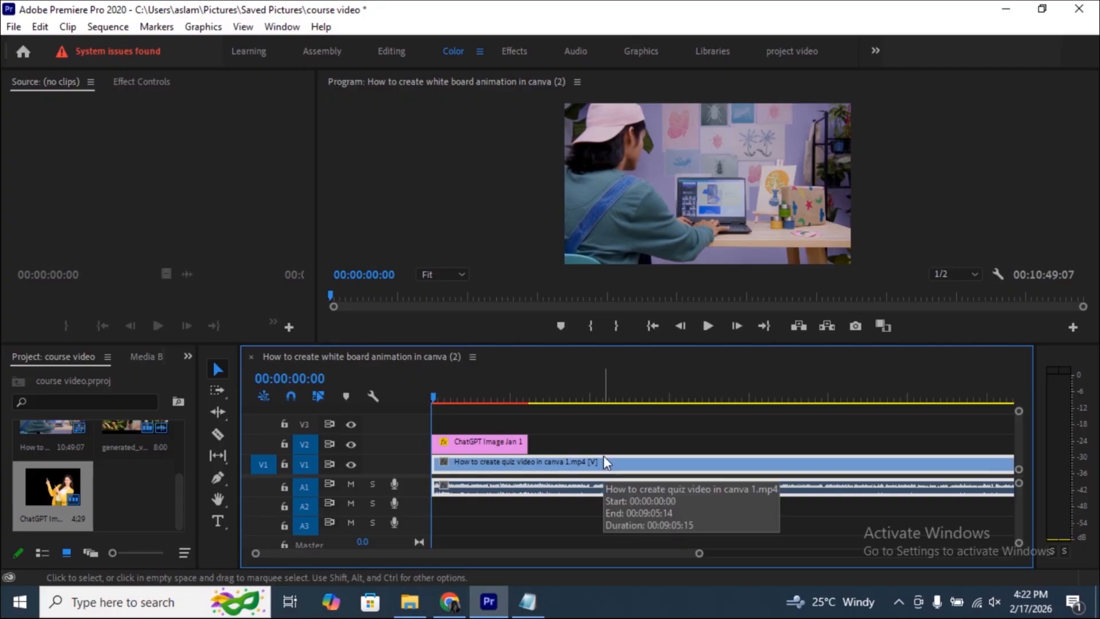
pyautogui.moveTo(604, 456); pyautogui.dragTo(603, 456)
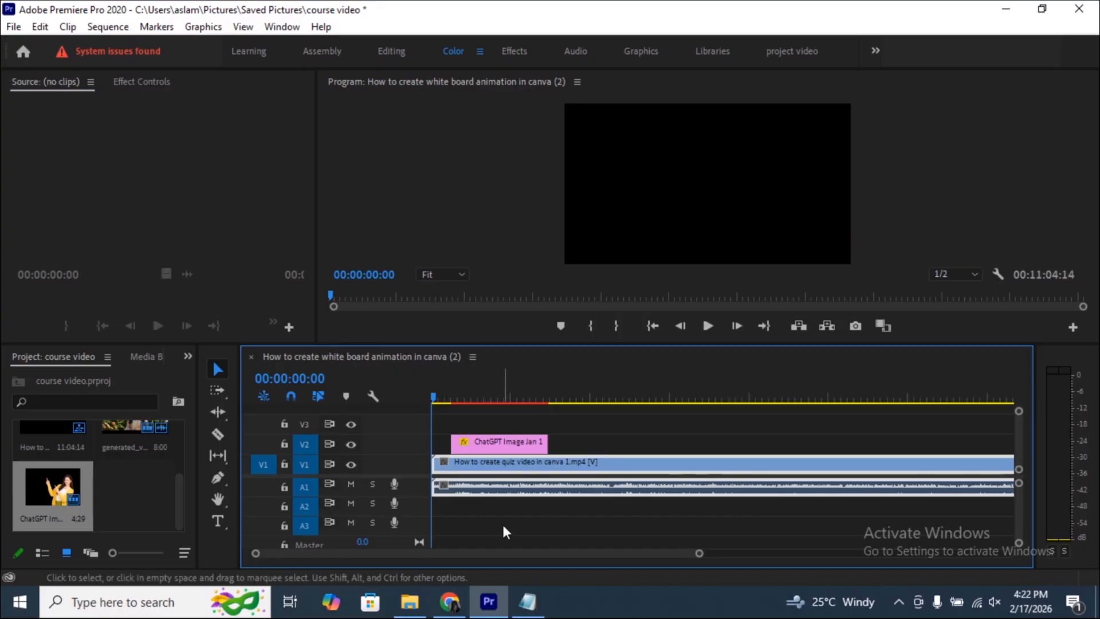
pyautogui.scroll(-4, 504, 519)
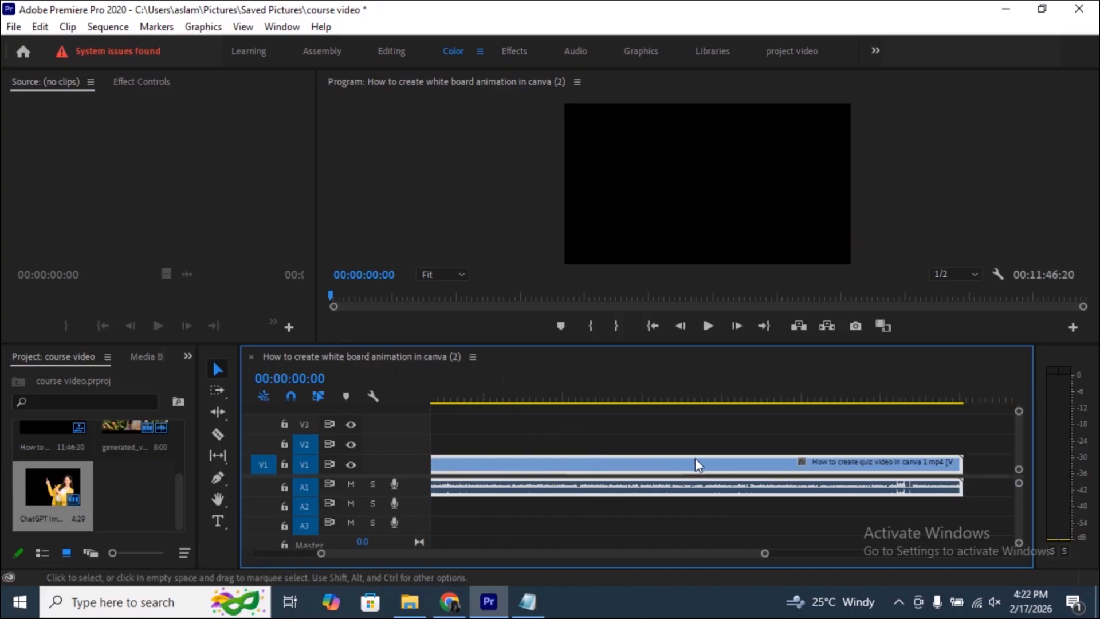
pyautogui.scroll(2, 645, 510)
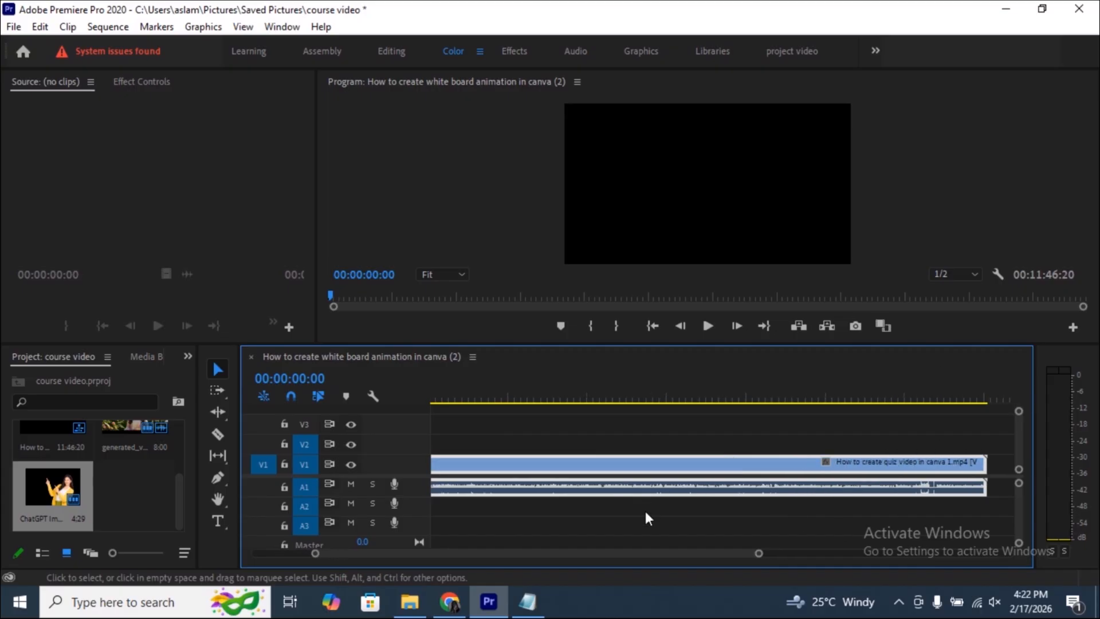
pyautogui.scroll(1, 643, 507)
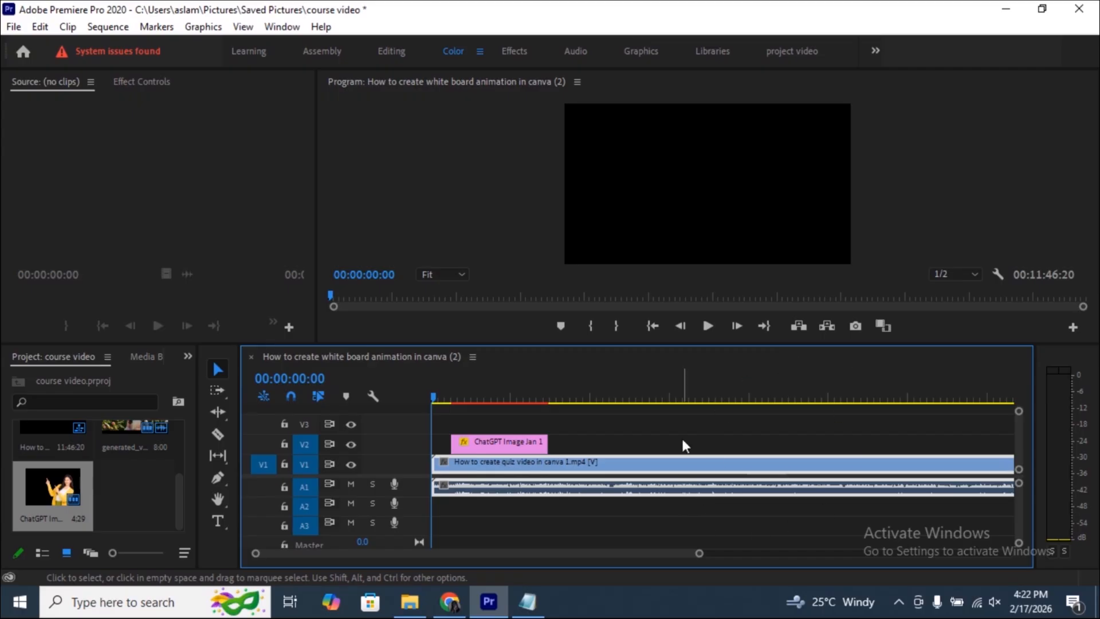
# - Split the quiz clip and its audio at about 00:05:12:26
pyautogui.scroll(-1, 732, 508)
pyautogui.scroll(-1, 733, 510)
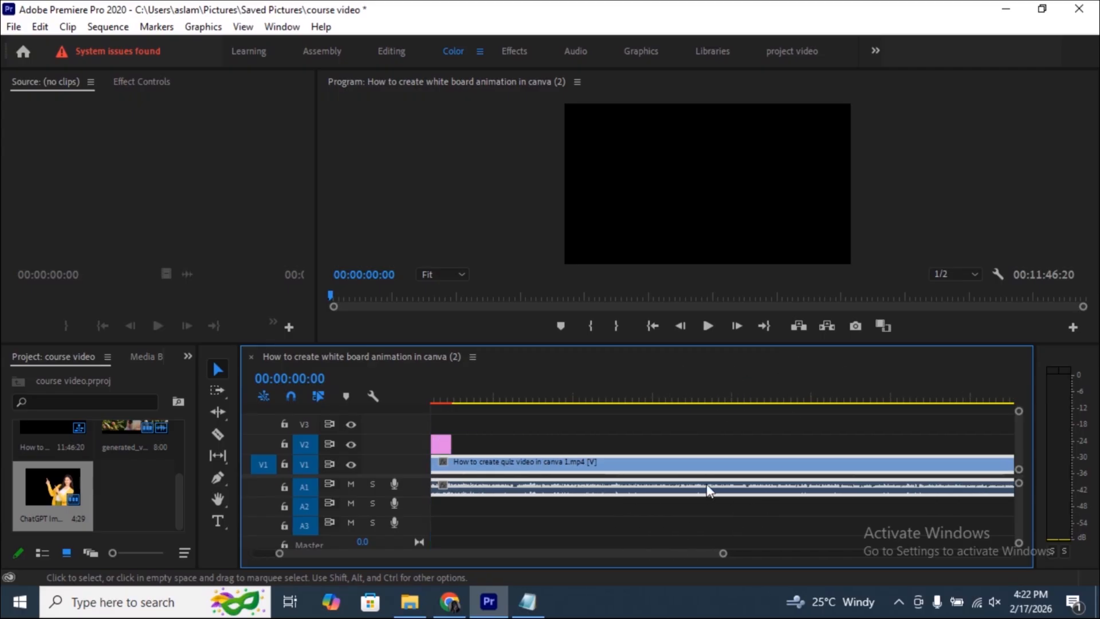
pyautogui.click(762, 397)
pyautogui.click(744, 398)
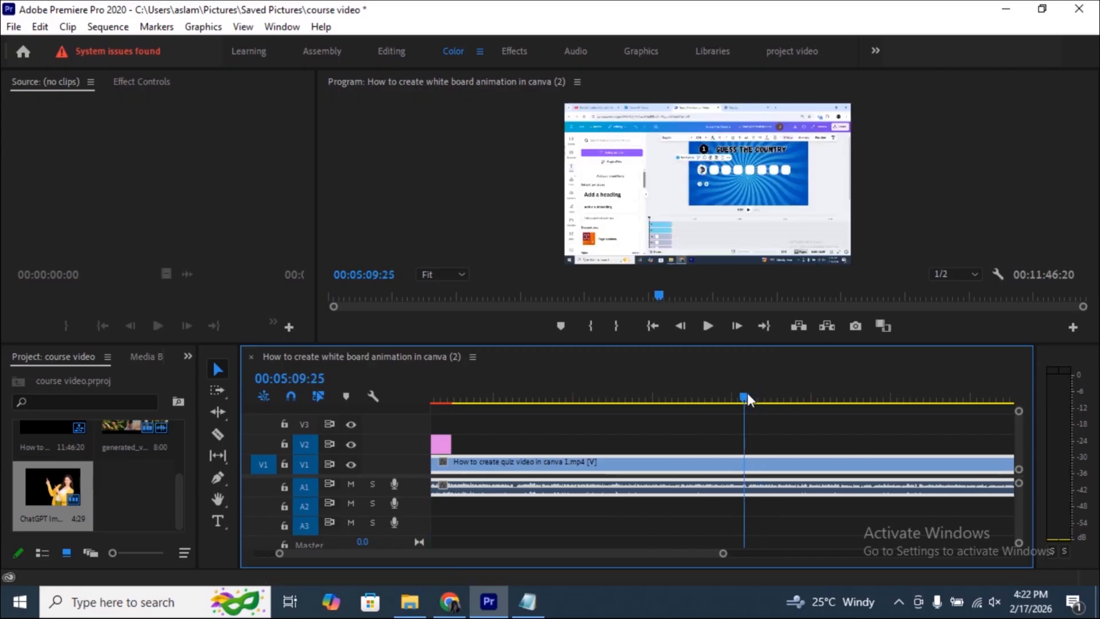
pyautogui.moveTo(747, 395); pyautogui.dragTo(752, 395)
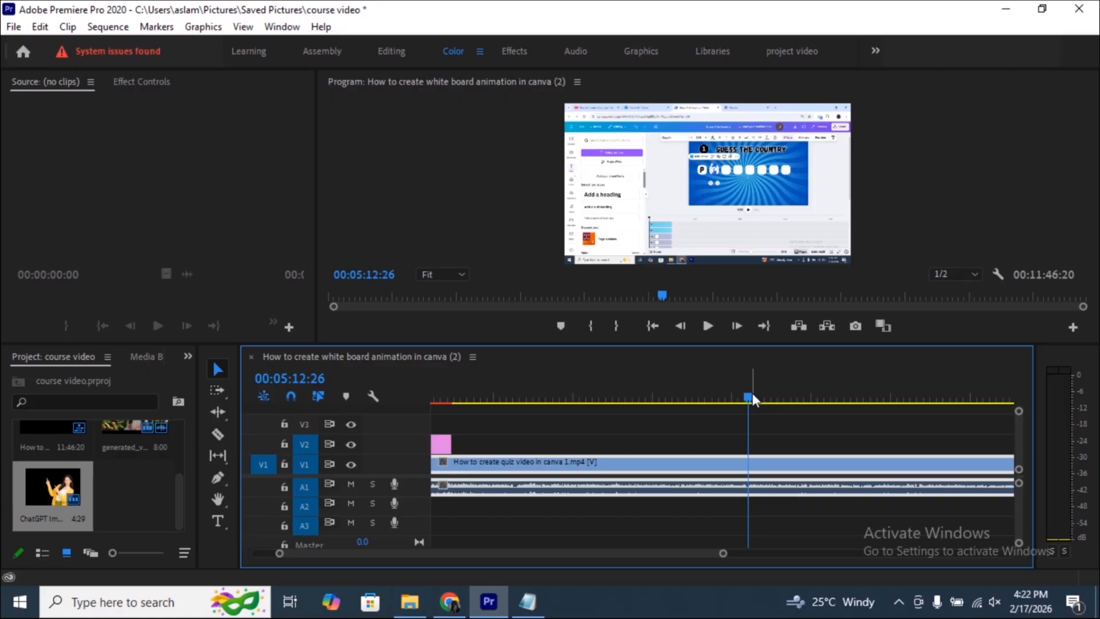
pyautogui.hotkey('ctrl', 'k')
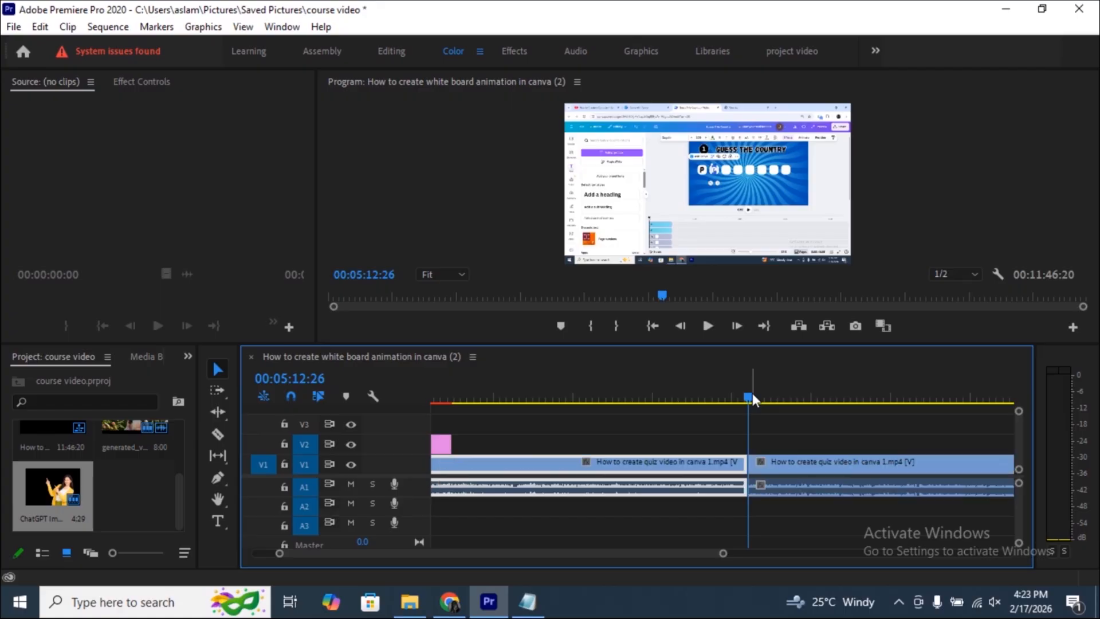
# - Try ripple-trimming the start of the quiz clip's second part to about 00:05:42:01, and undo the trim
pyautogui.click(790, 399)
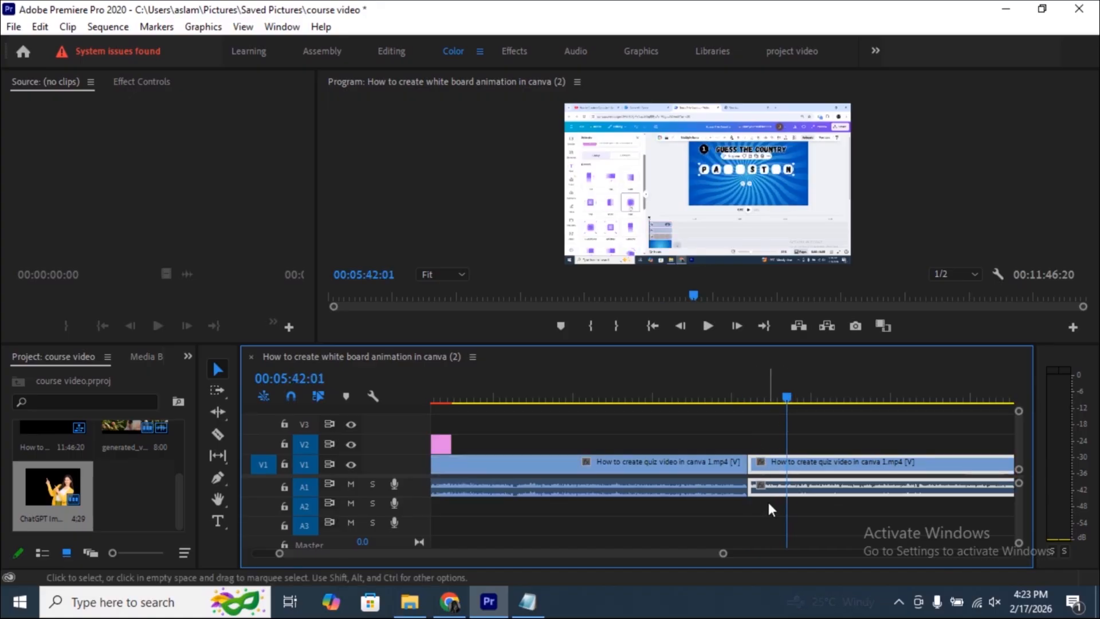
pyautogui.press('Up')
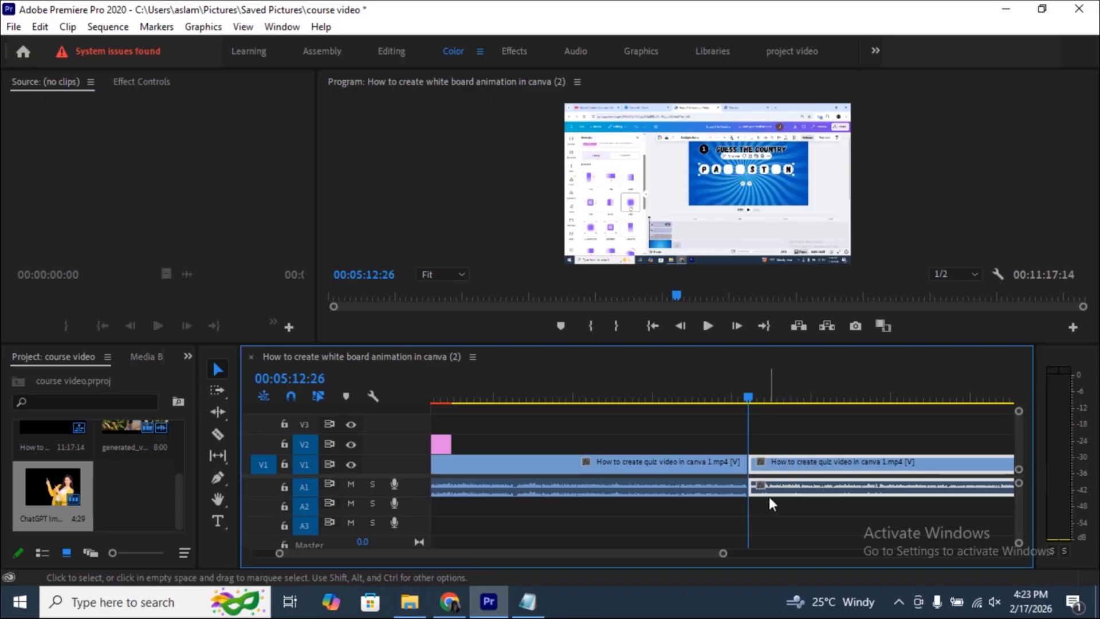
pyautogui.hotkey('ctrl', 'z')
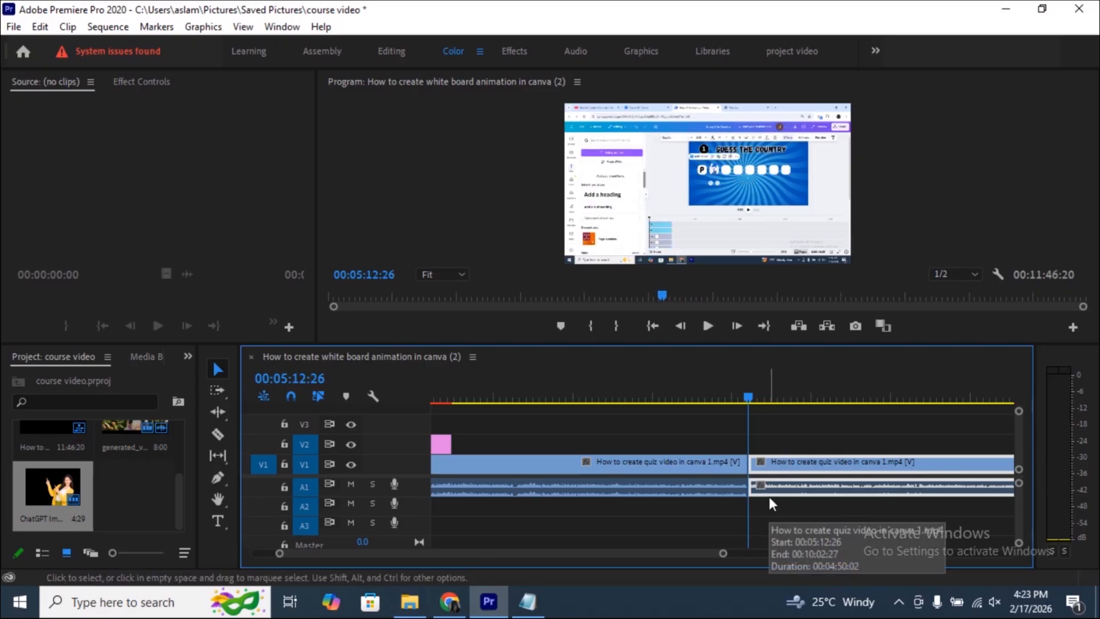
# - Split the quiz clip's second part at about 00:05:33:16, delete the short segment before the cut and close the gap
pyautogui.click(777, 397)
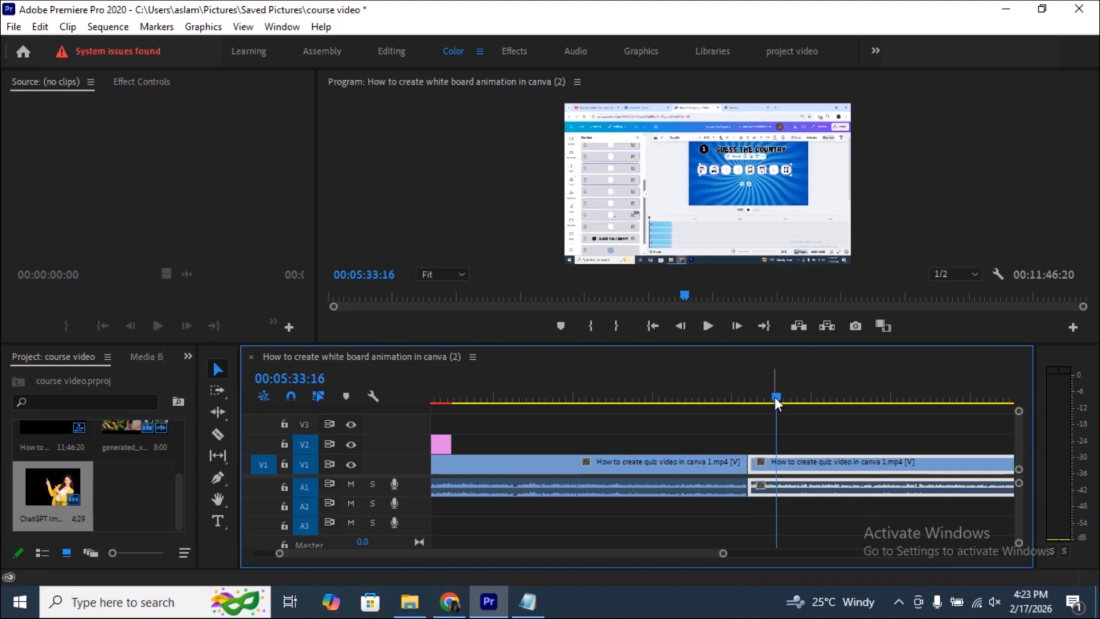
pyautogui.hotkey('ctrl', 'k')
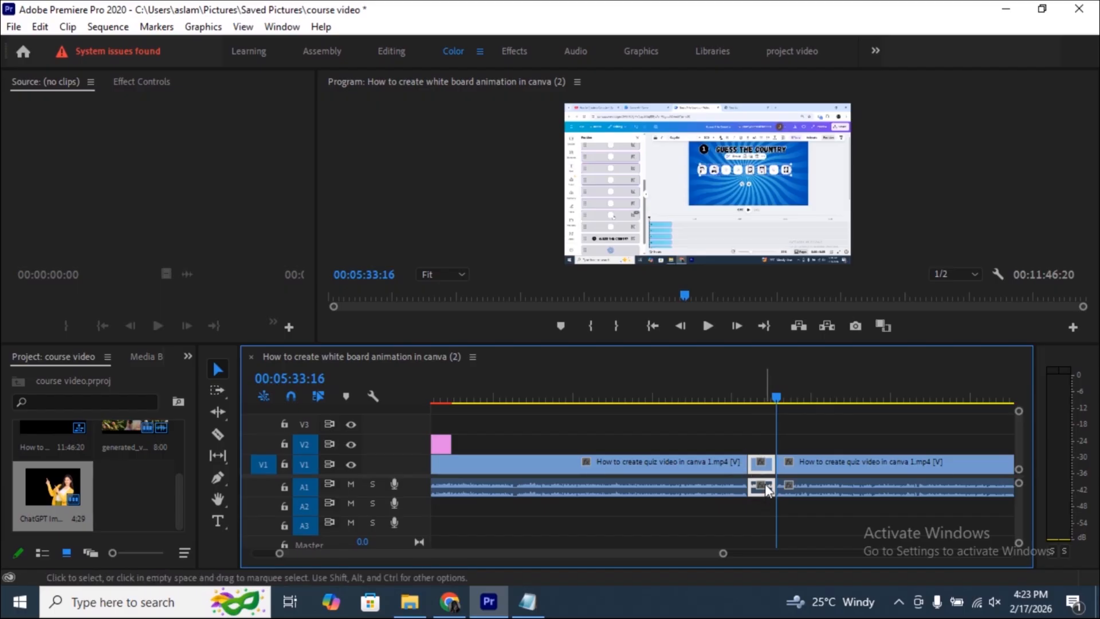
pyautogui.press('Delete')
pyautogui.press('Delete')
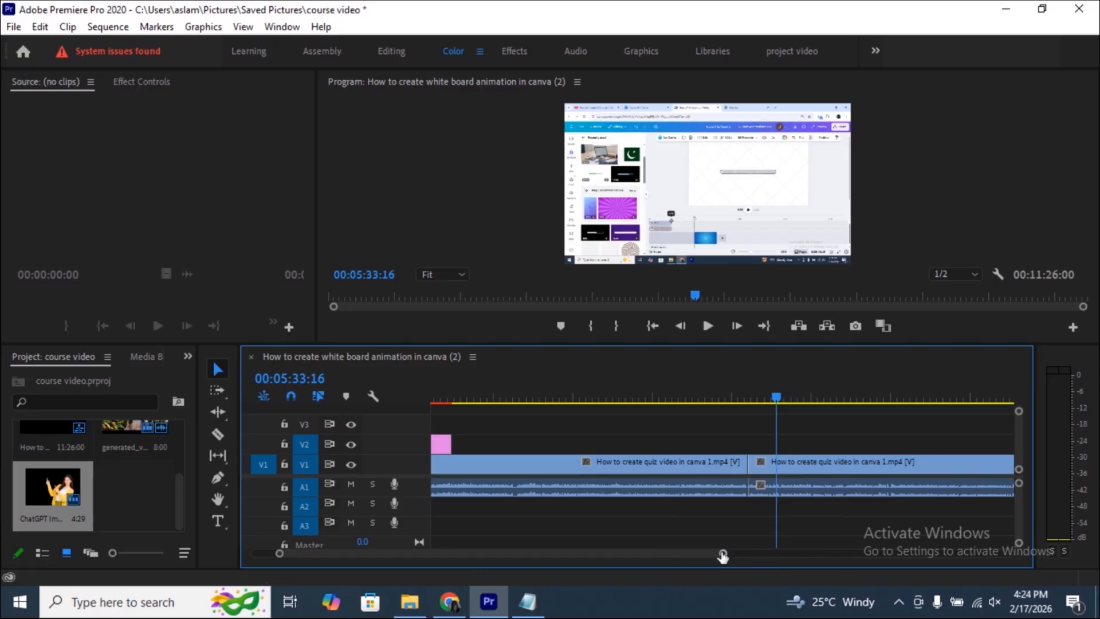
# - Inspect the quiz clip around its second cut, placing the playhead at about 00:05:38:10
pyautogui.moveTo(722, 555); pyautogui.dragTo(610, 553)
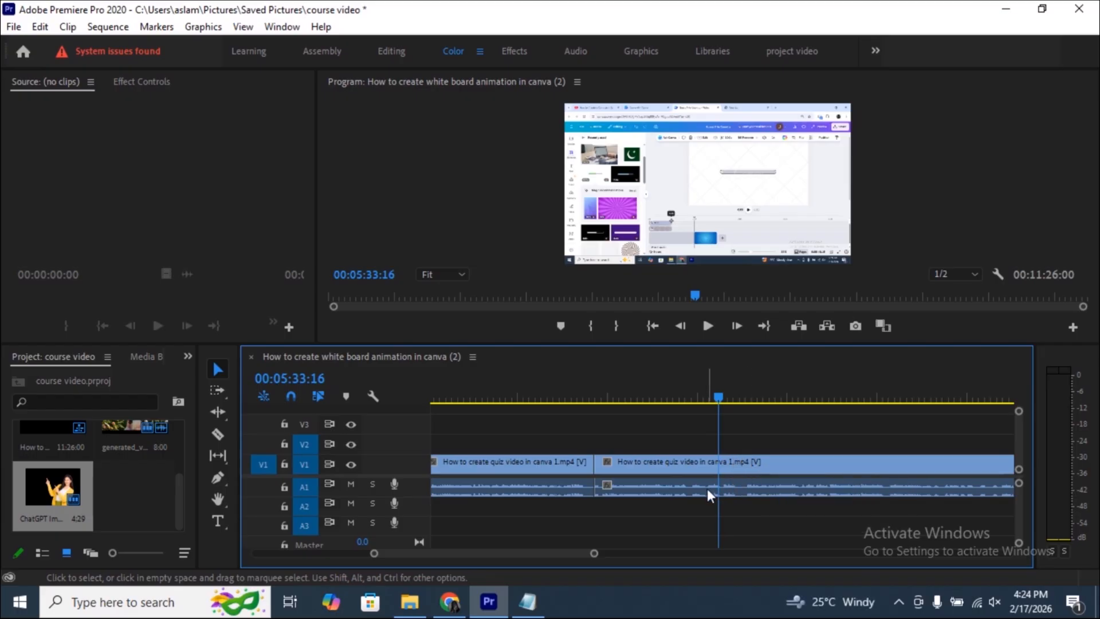
pyautogui.click(747, 397)
pyautogui.click(700, 396)
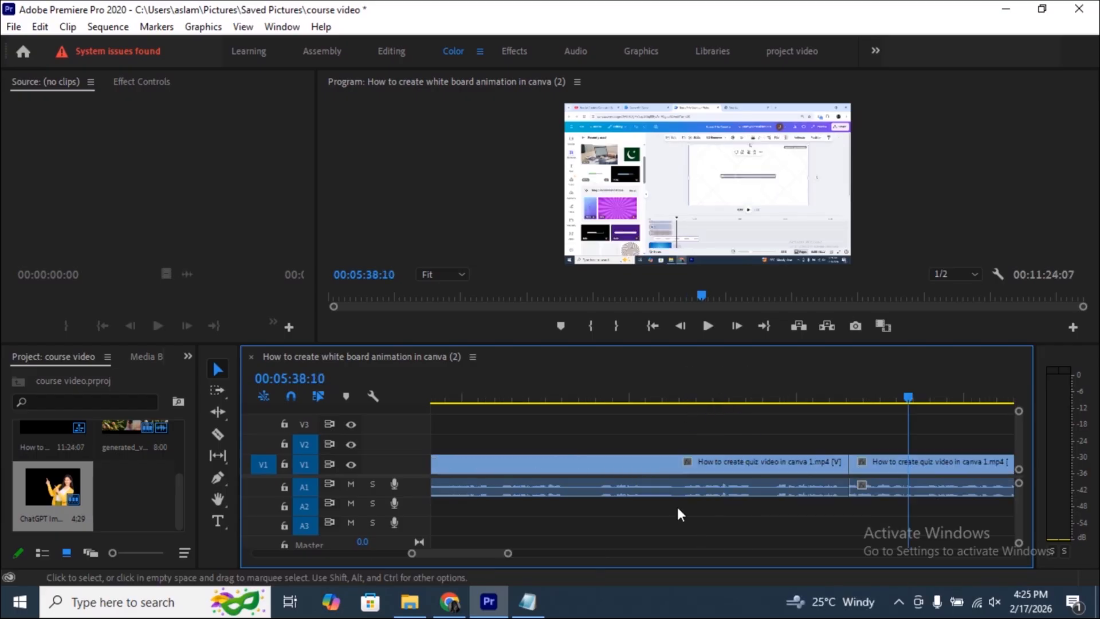
pyautogui.scroll(2, 677, 508)
pyautogui.scroll(2, 677, 514)
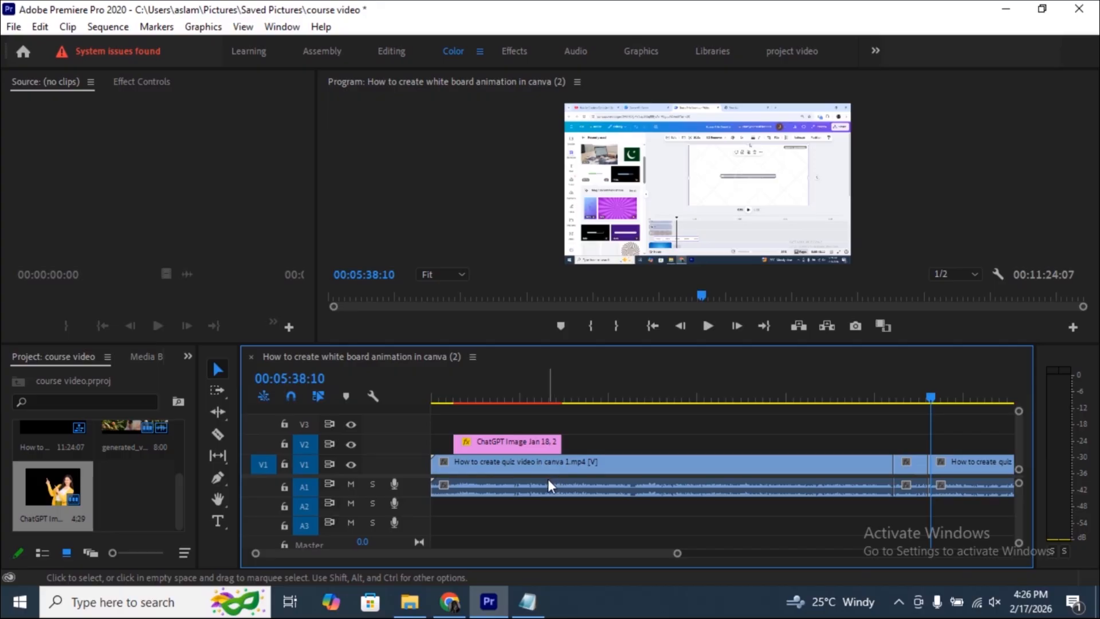
# - Undo the last shift of the image clip on V2 and delete the quiz clip's sections after its first cut
pyautogui.hotkey('ctrl', 'z')
pyautogui.click(531, 460)
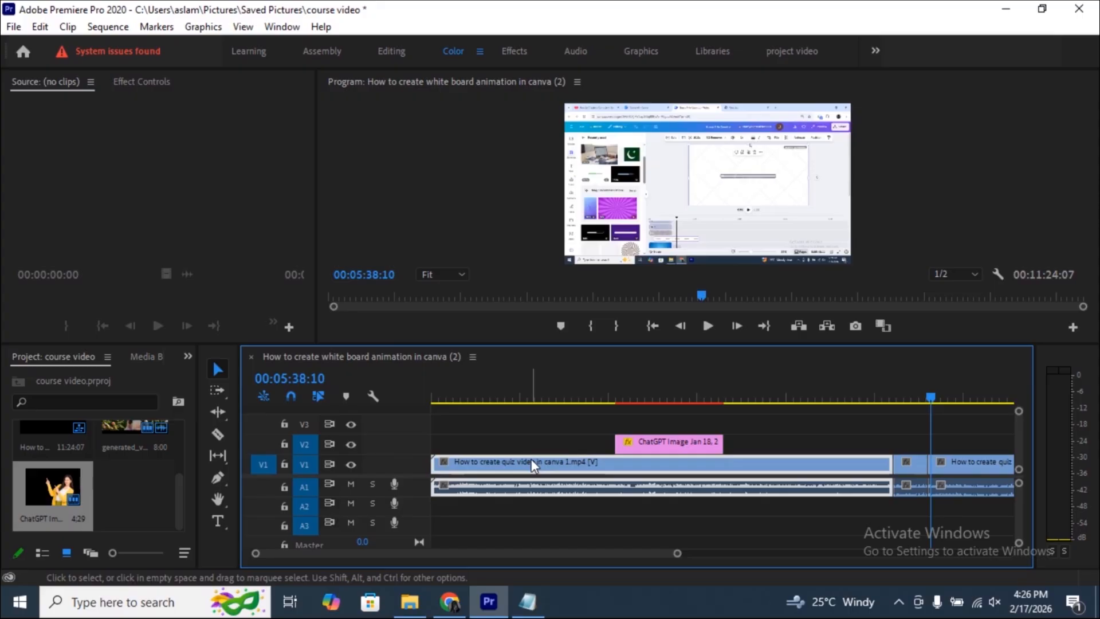
pyautogui.click(635, 447)
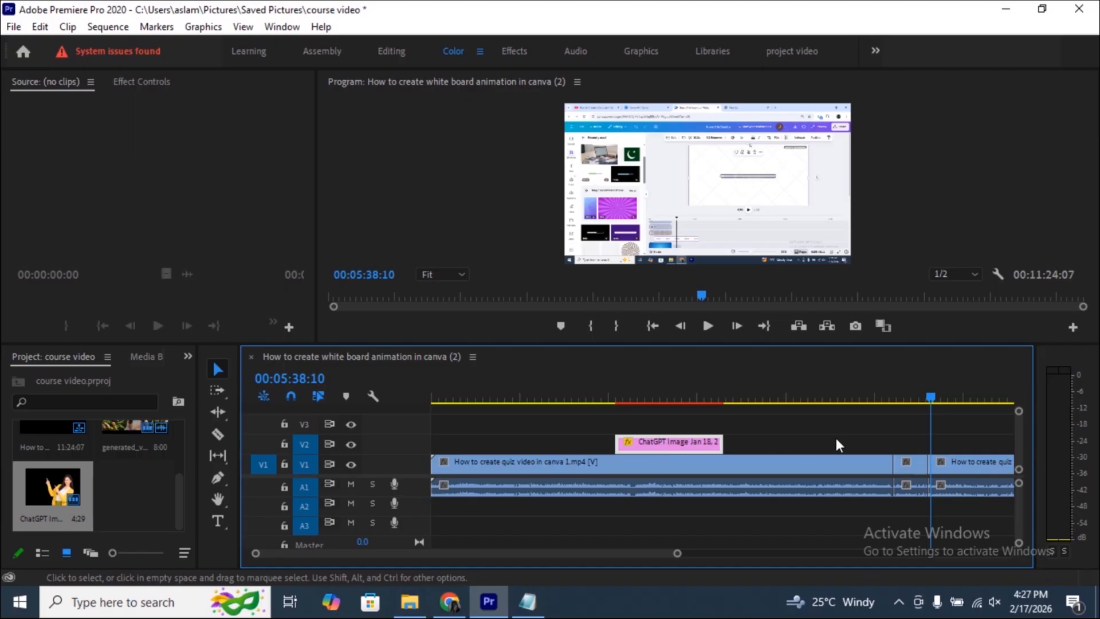
pyautogui.click(907, 464)
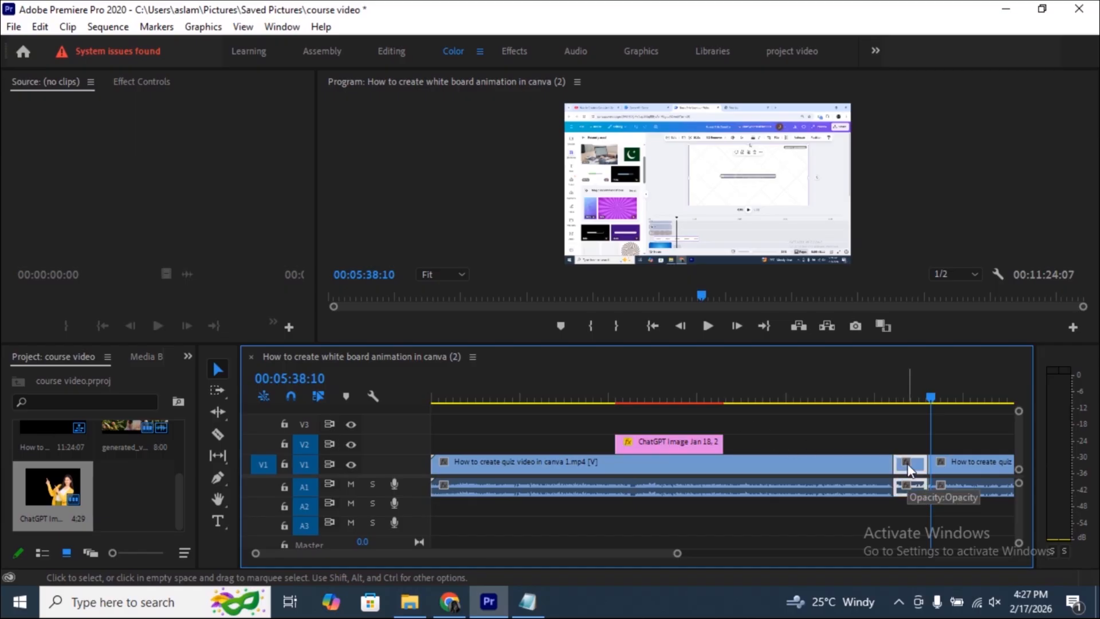
pyautogui.press('Delete')
# - At about 00:00:55:15, shrink the quiz video to about 51% scale and place it in the upper-left area of the frame
pyautogui.click(515, 401)
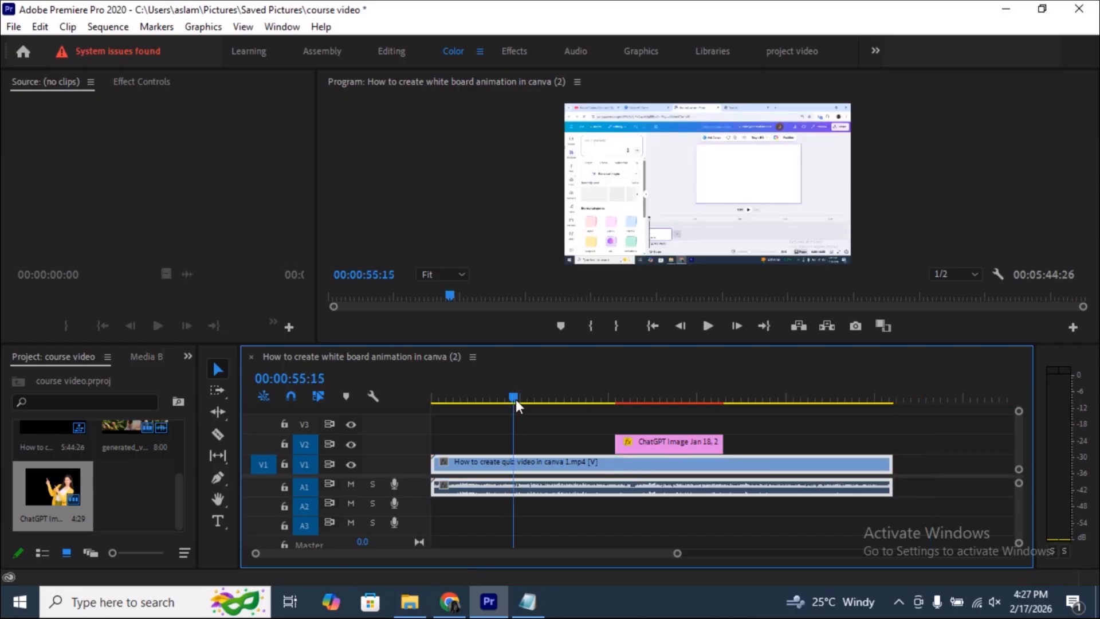
pyautogui.click(704, 175)
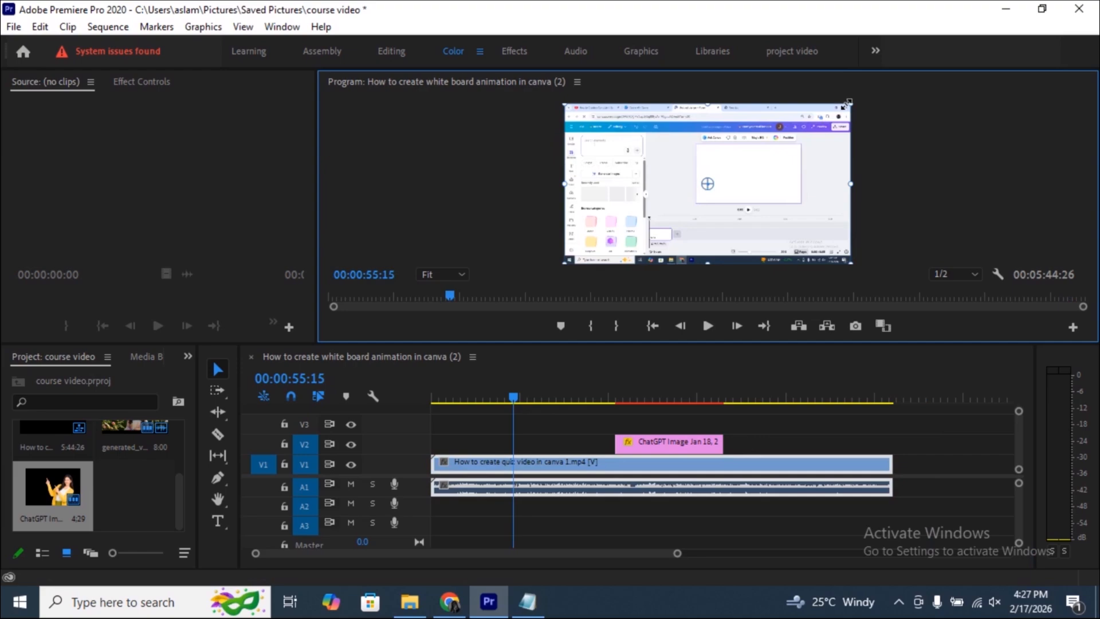
pyautogui.moveTo(849, 103); pyautogui.dragTo(781, 140)
pyautogui.moveTo(726, 185); pyautogui.dragTo(672, 160)
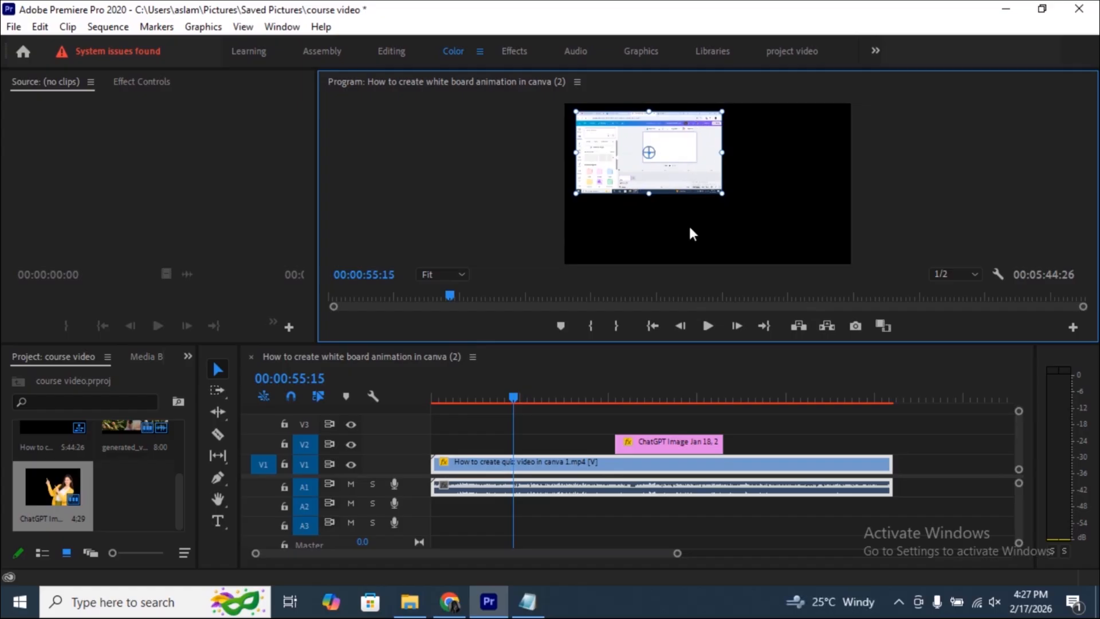
# - Move the V2 image clip to start at 00:00:55:15 and shift the woman in yellow closer to the frame's lower-right corner
pyautogui.click(640, 445)
pyautogui.moveTo(641, 445); pyautogui.dragTo(539, 442)
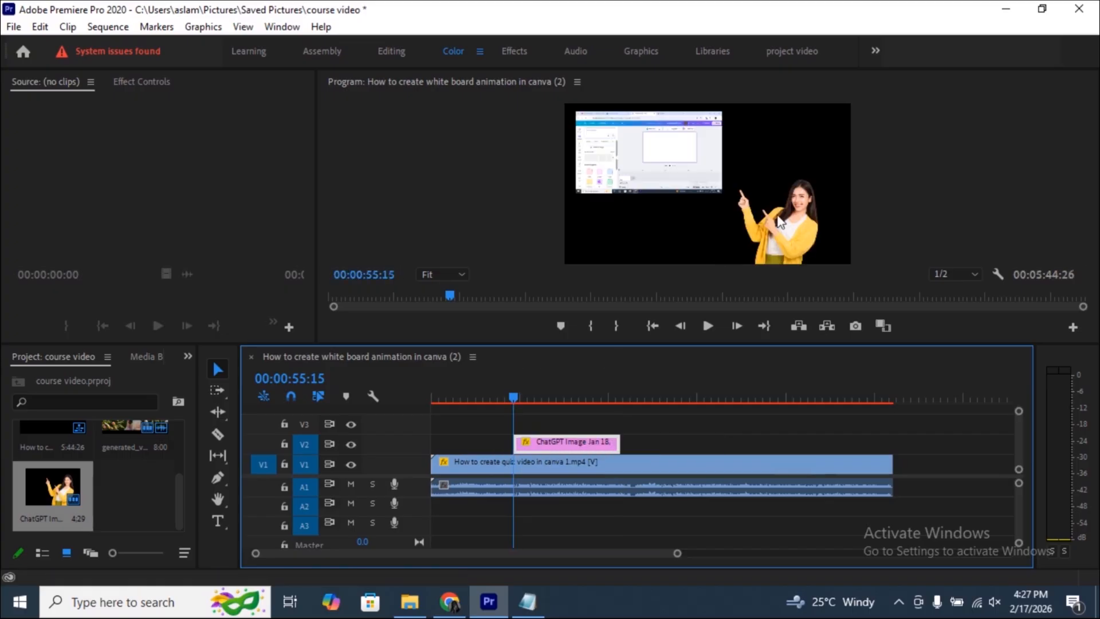
pyautogui.moveTo(777, 216); pyautogui.dragTo(787, 211)
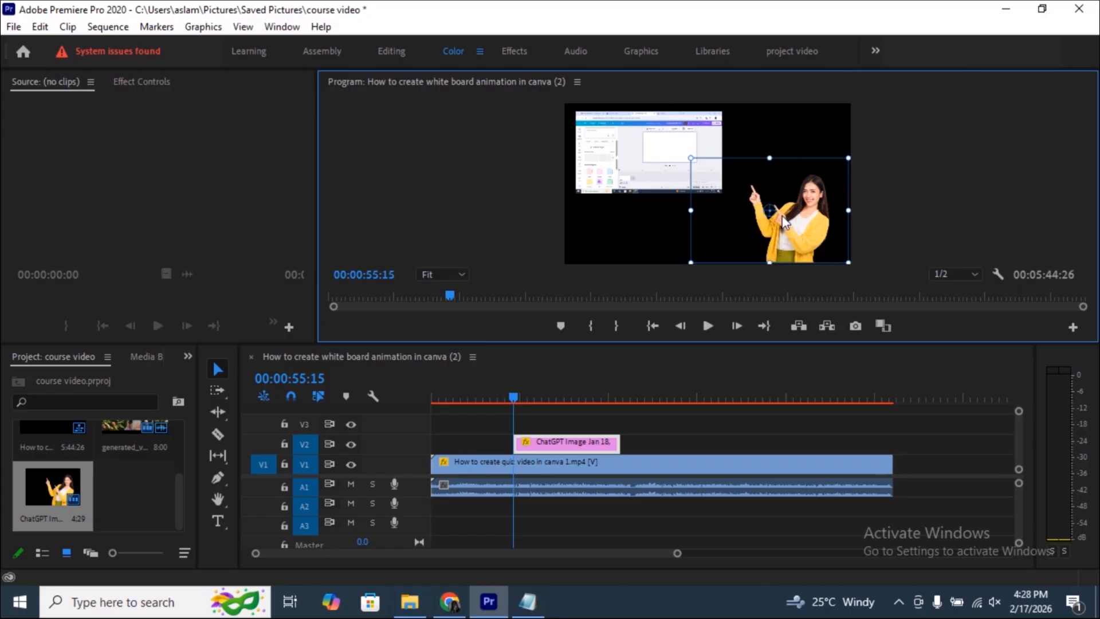
# - Set the image's position to about 881.9, 478.8 and its scale to about 49.9, and try adjusting its rotation
pyautogui.click(151, 83)
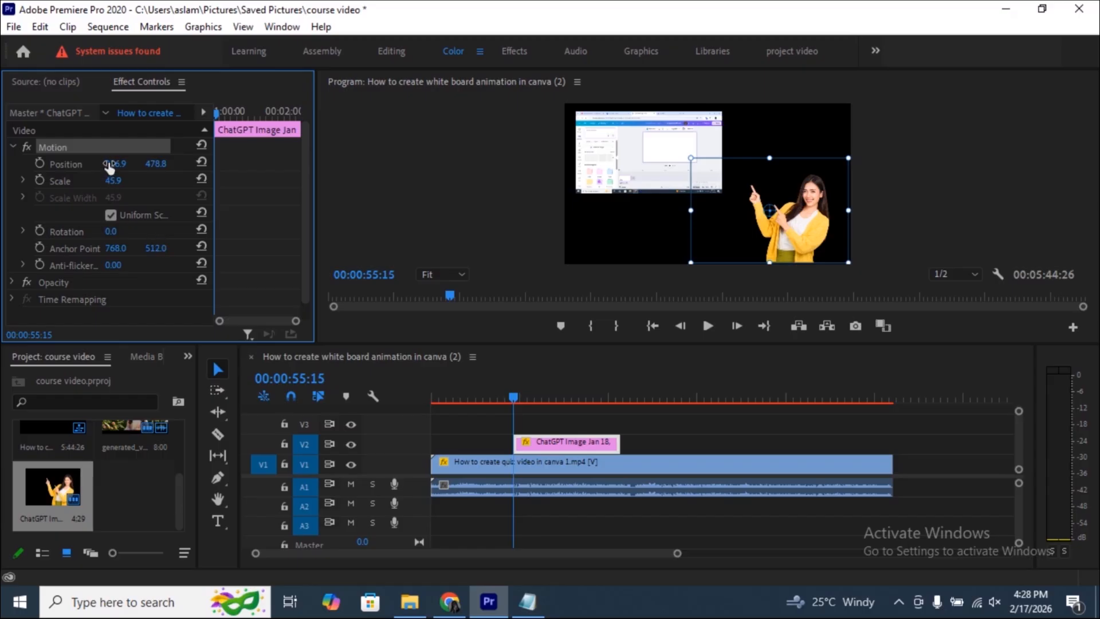
pyautogui.moveTo(109, 164)
pyautogui.mouseDown()
pyautogui.moveTo(86, 164)
pyautogui.moveTo(110, 181)
pyautogui.mouseUp()
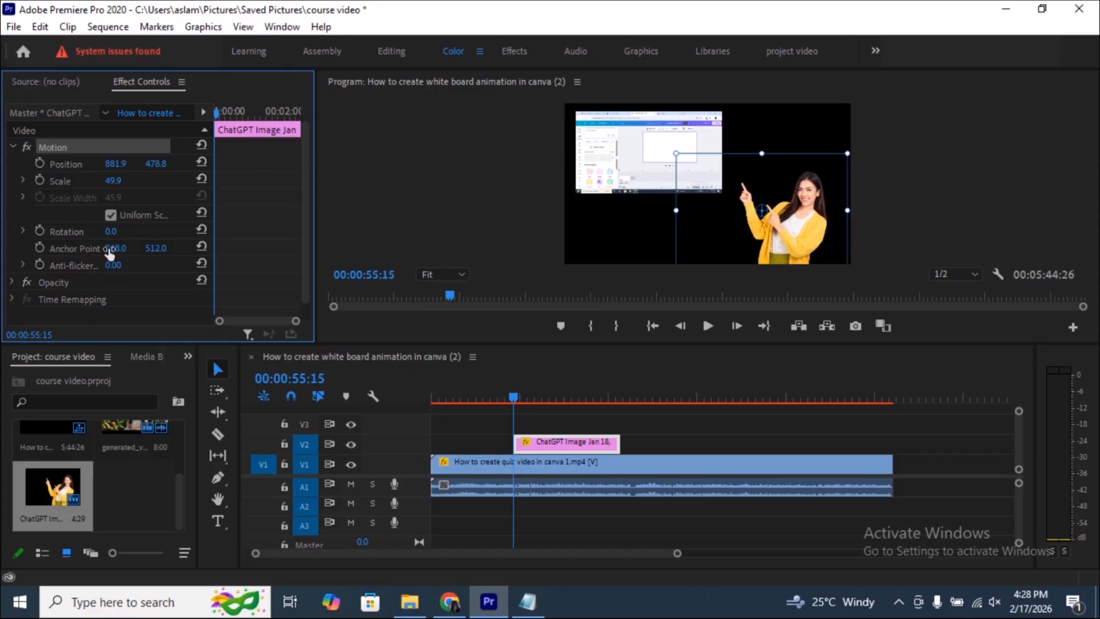
pyautogui.moveTo(111, 231)
pyautogui.mouseDown()
pyautogui.moveTo(92, 231)
pyautogui.moveTo(124, 232)
pyautogui.mouseUp()
# - Add an ellipse opacity mask to the image and enlarge it into a circle around the woman in yellow
pyautogui.click(12, 281)
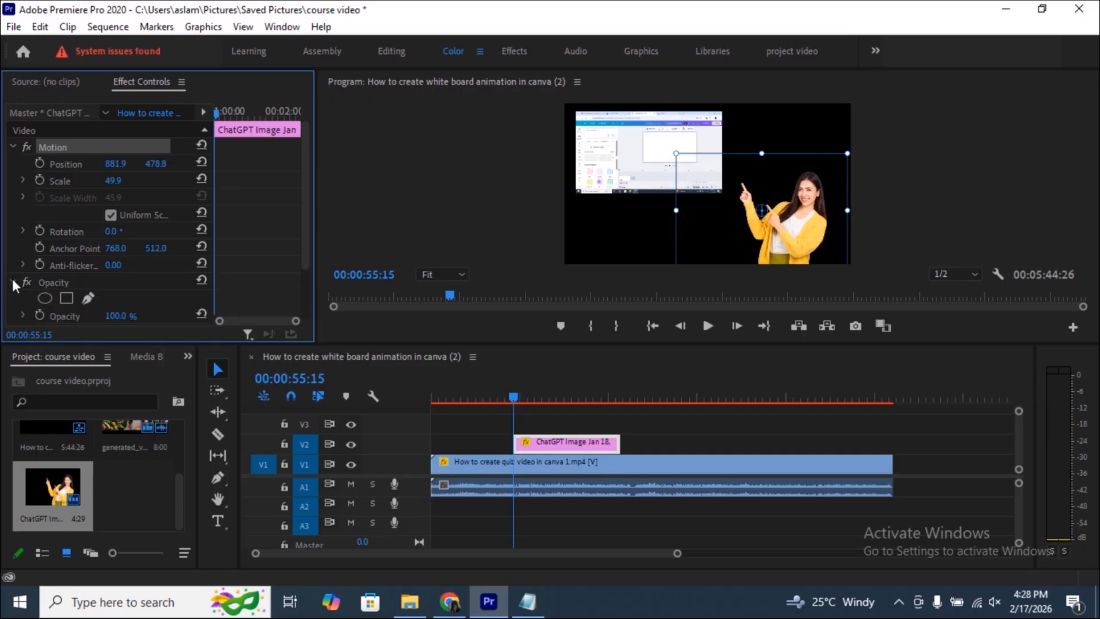
pyautogui.scroll(-1, 40, 286)
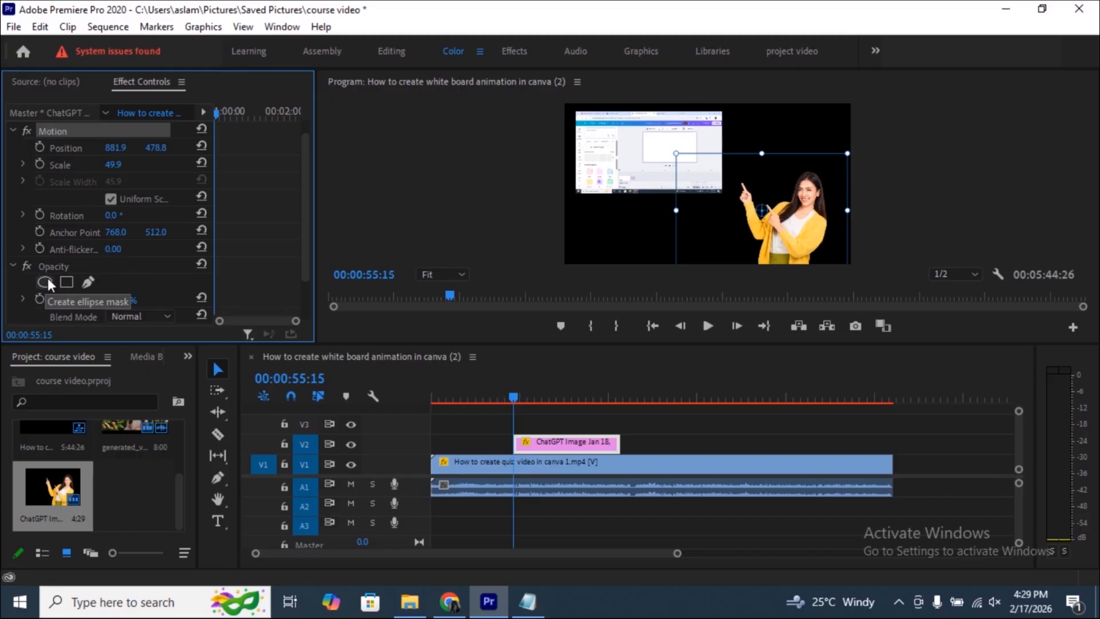
pyautogui.click(44, 281)
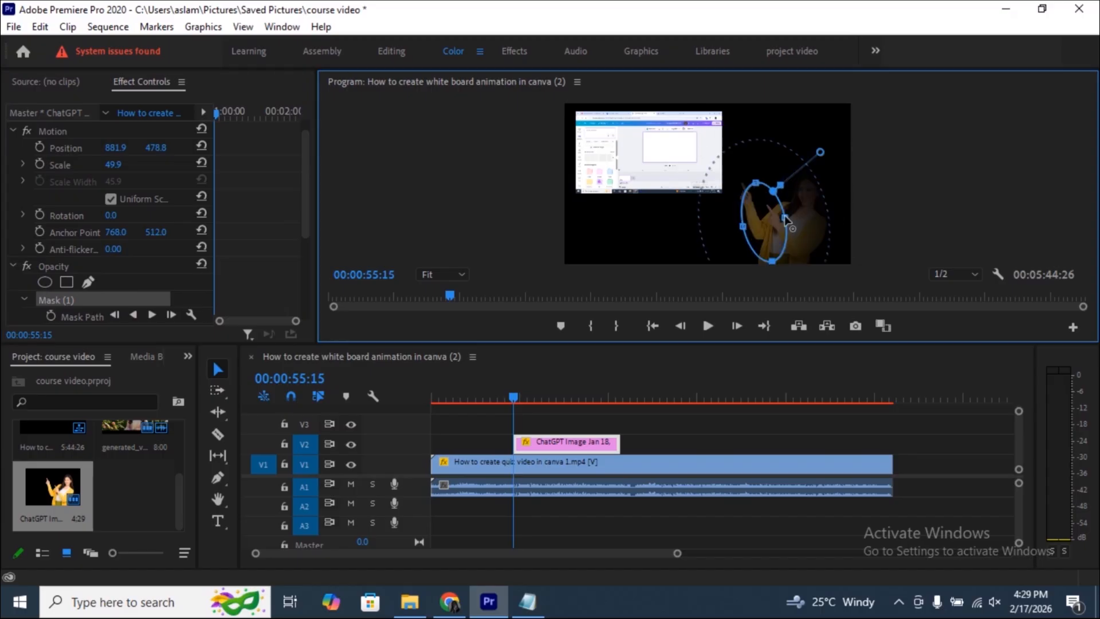
pyautogui.moveTo(783, 212); pyautogui.dragTo(840, 202)
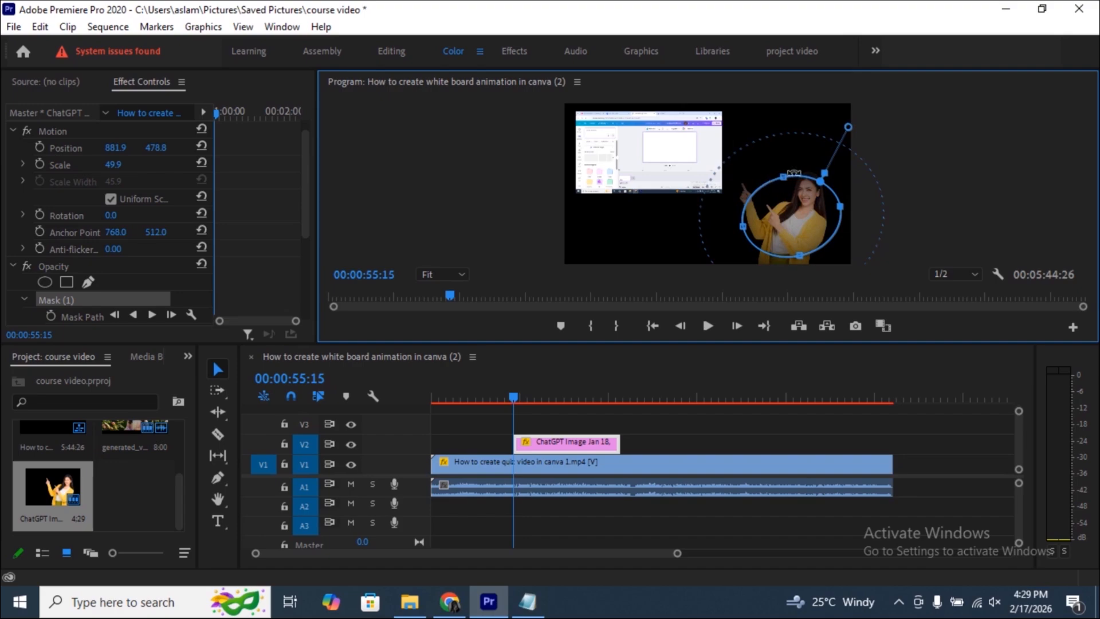
pyautogui.moveTo(784, 178); pyautogui.dragTo(760, 146)
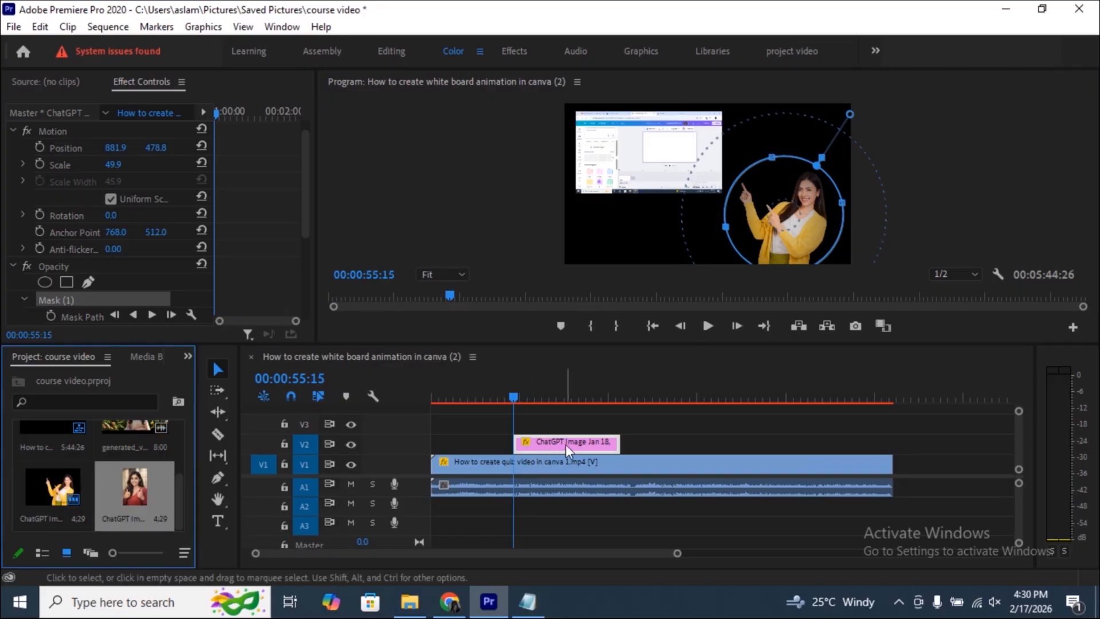
# - Delete the image clip from V2 and place ChatGPT Image.png there instead, starting at 00:00:55:15
pyautogui.click(566, 443)
pyautogui.press('Delete')
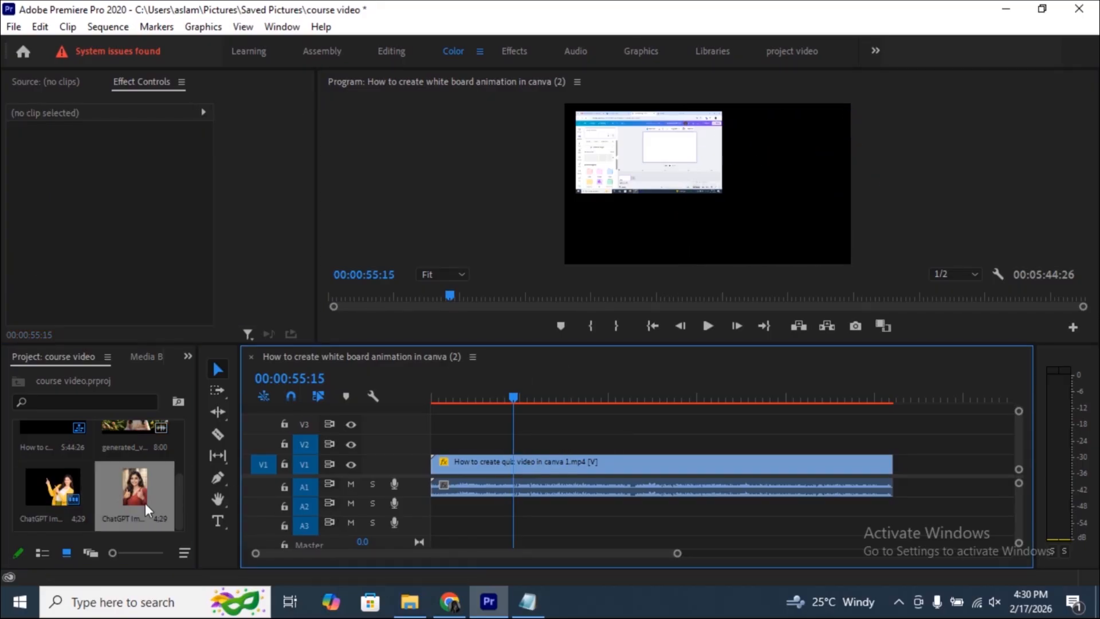
pyautogui.click(132, 491)
pyautogui.moveTo(132, 491); pyautogui.dragTo(610, 441)
pyautogui.click(576, 445)
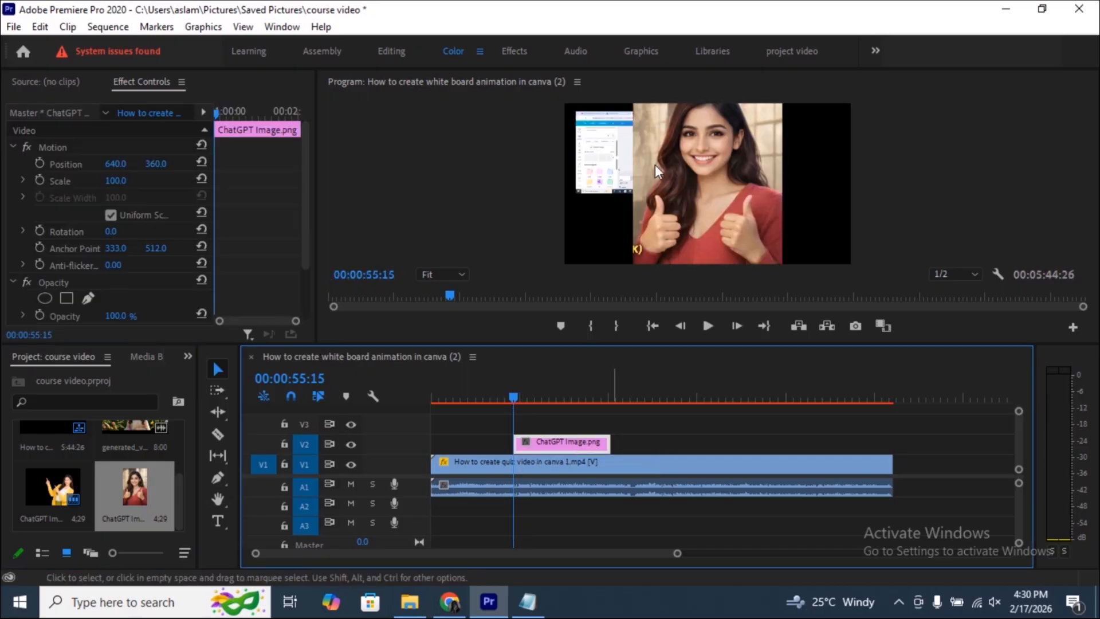
# - Add an ellipse opacity mask to ChatGPT Image.png and stretch it into a large circle around the woman's face and hands
pyautogui.click(45, 297)
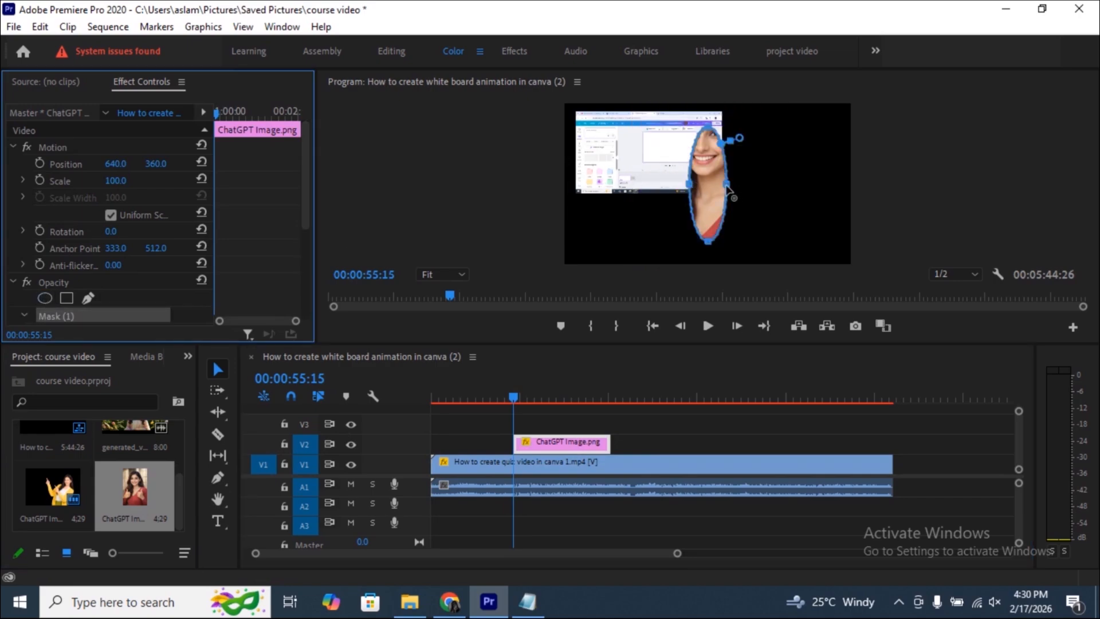
pyautogui.moveTo(735, 187); pyautogui.dragTo(809, 194)
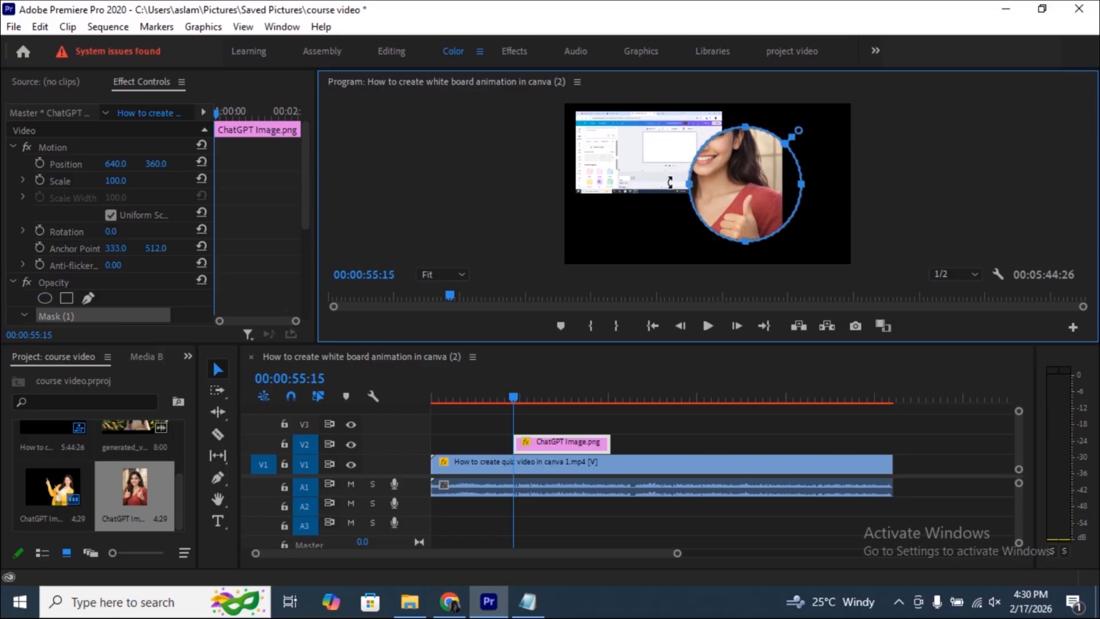
pyautogui.moveTo(689, 185); pyautogui.dragTo(644, 184)
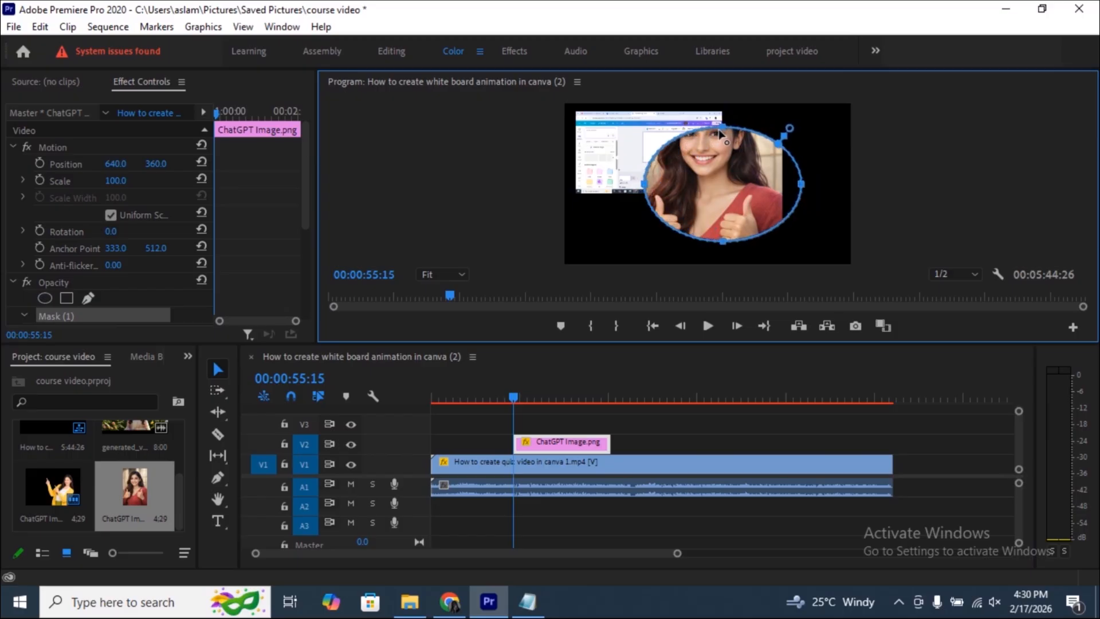
pyautogui.moveTo(723, 131); pyautogui.dragTo(722, 85)
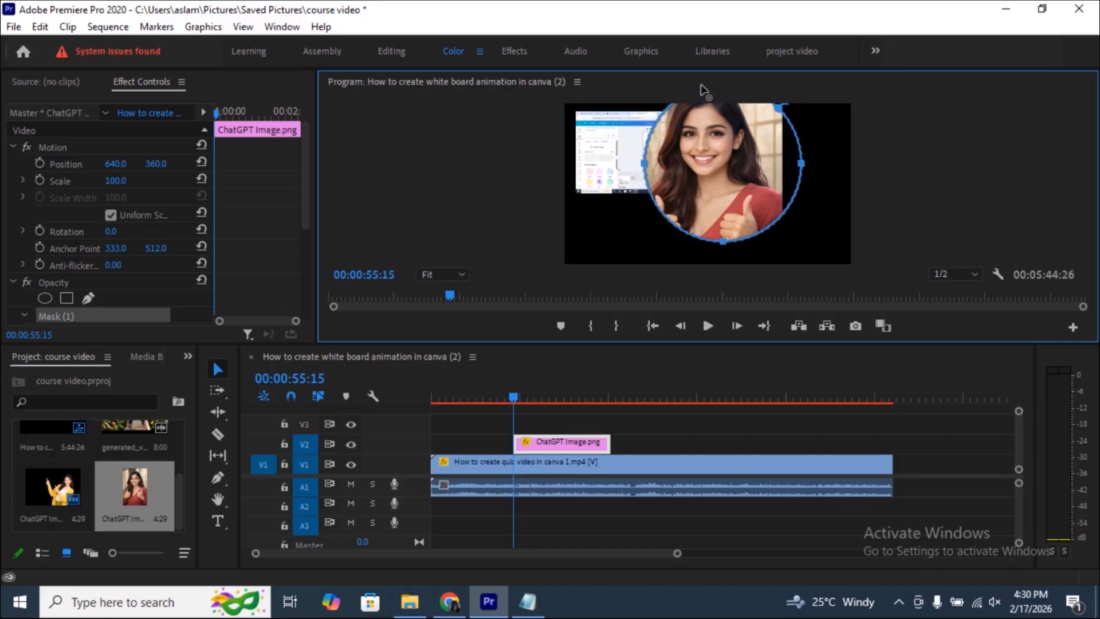
pyautogui.moveTo(723, 242); pyautogui.dragTo(722, 250)
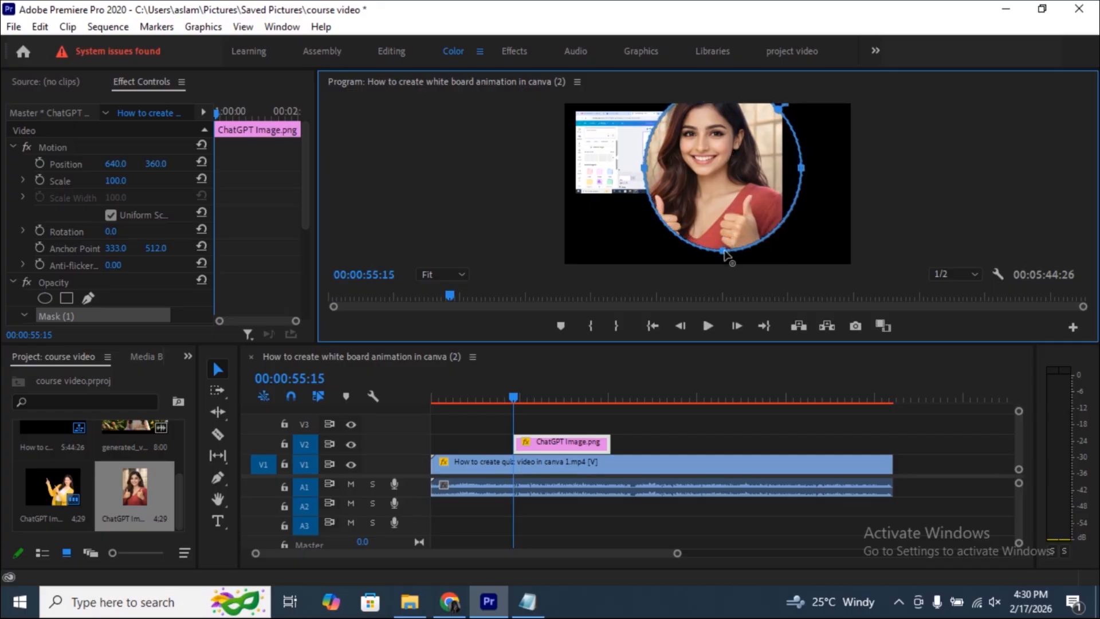
pyautogui.moveTo(644, 167); pyautogui.dragTo(625, 169)
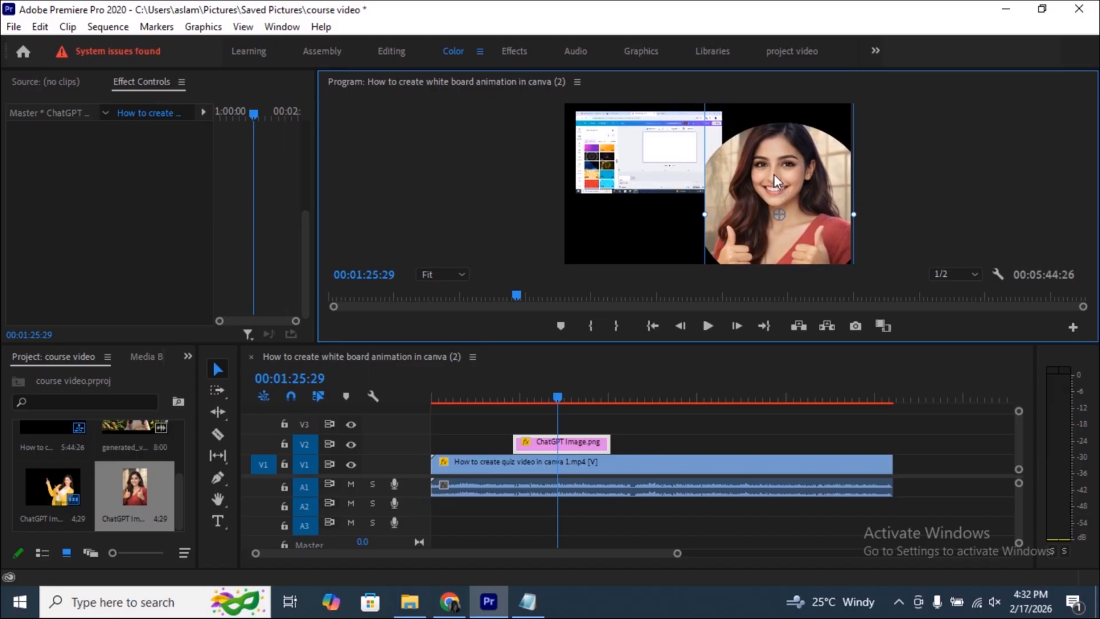
# - Shrink the masked image and place it in the lower-right area of the frame, beside the quiz video
pyautogui.moveTo(774, 174); pyautogui.dragTo(720, 195)
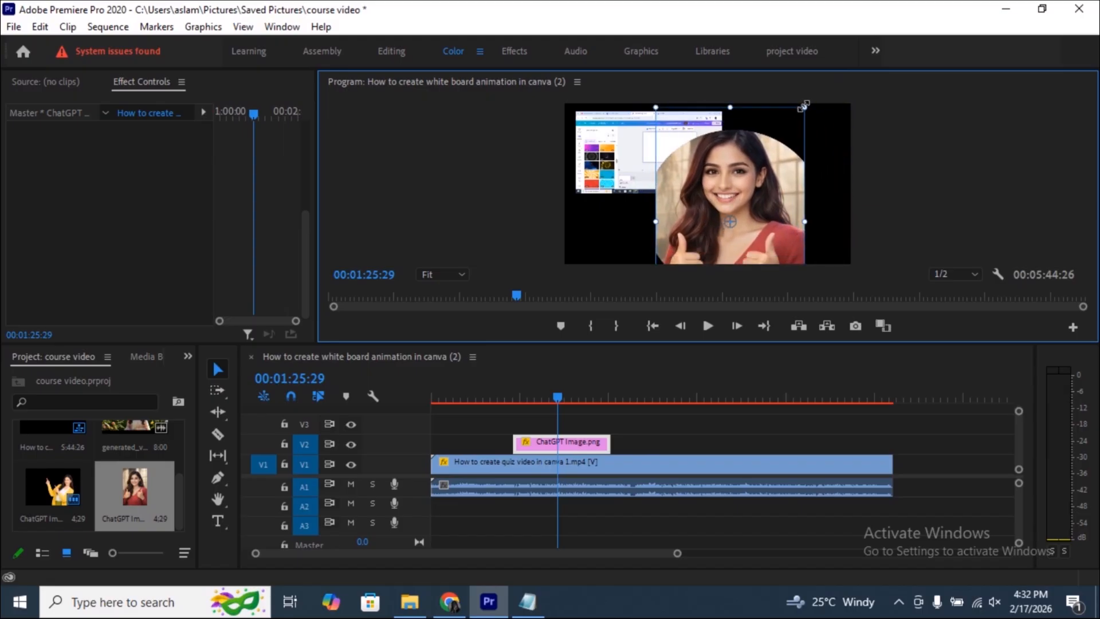
pyautogui.moveTo(800, 105); pyautogui.dragTo(764, 171)
pyautogui.moveTo(748, 212)
pyautogui.mouseDown()
pyautogui.moveTo(800, 197)
pyautogui.moveTo(731, 201)
pyautogui.mouseUp()
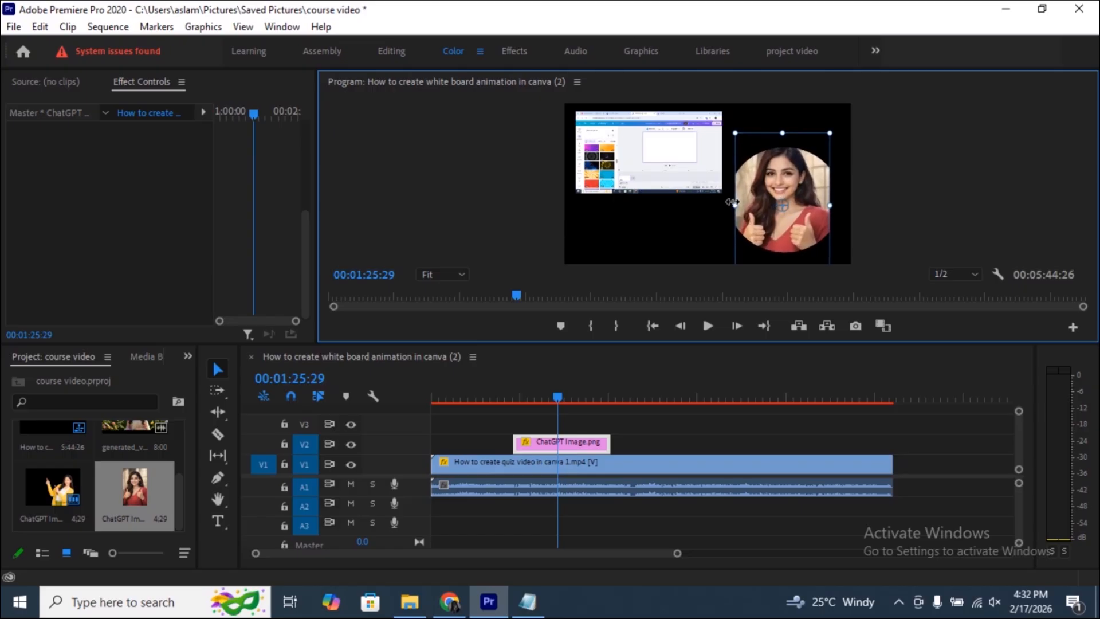
pyautogui.click(873, 191)
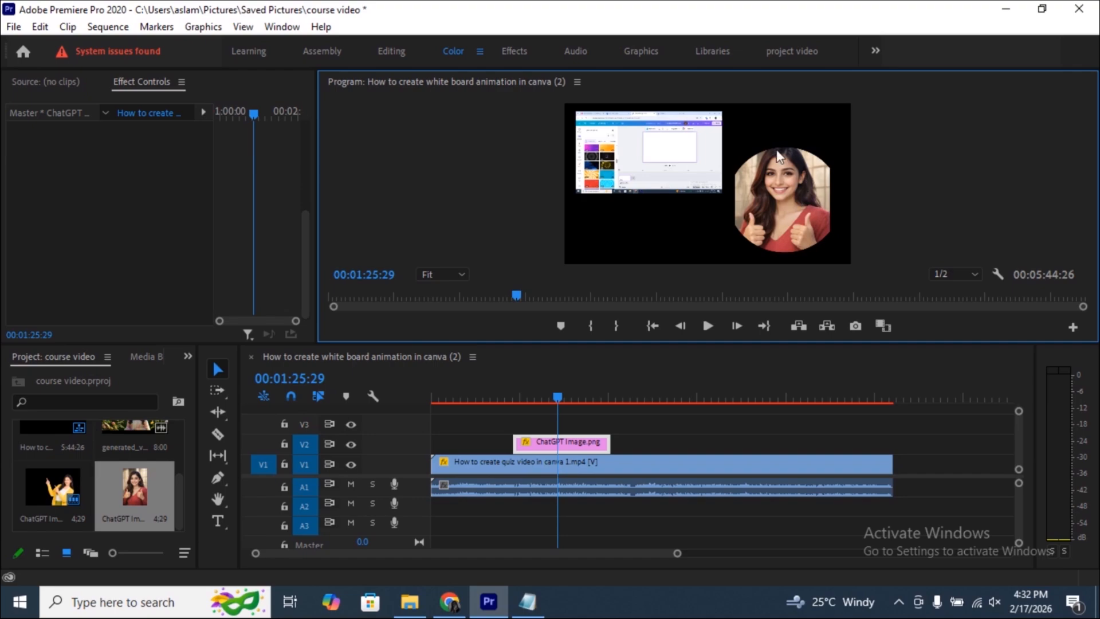
pyautogui.click(767, 210)
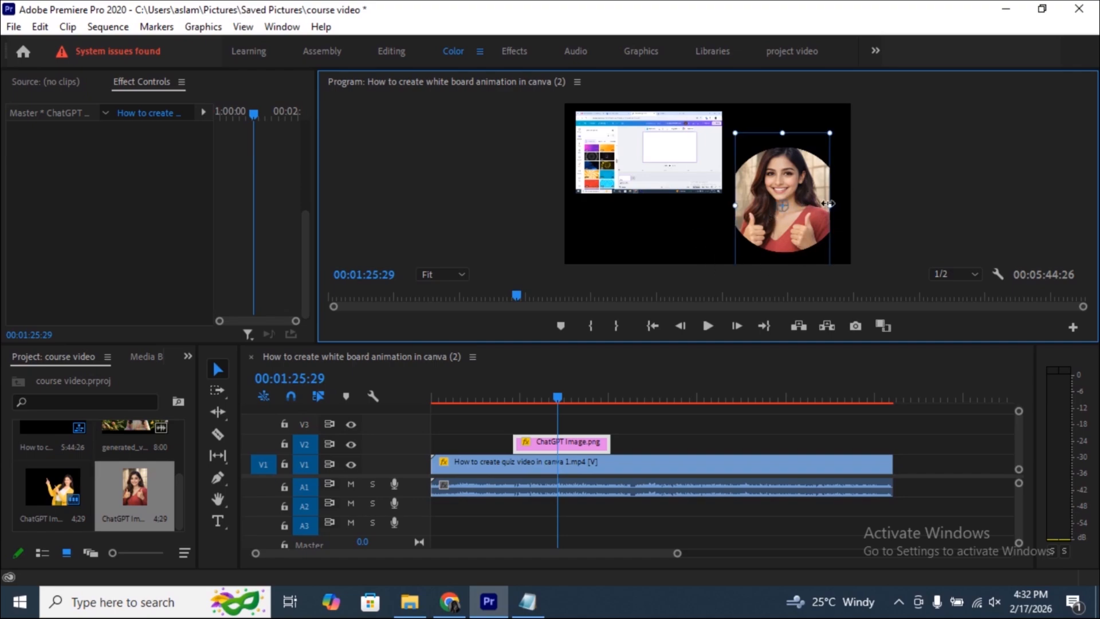
pyautogui.moveTo(767, 206); pyautogui.dragTo(771, 216)
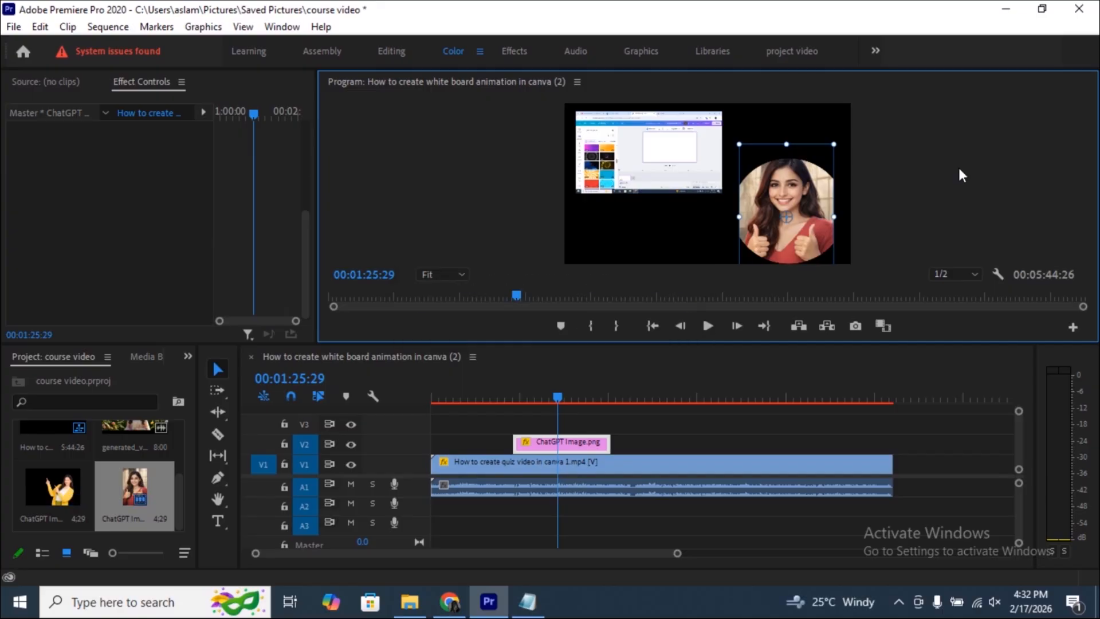
# - Play the sequence from about 00:00:55:15 and enlarge the quiz video to about 104.1% scale so it fills the frame behind the image
pyautogui.click(512, 397)
pyautogui.press('space')
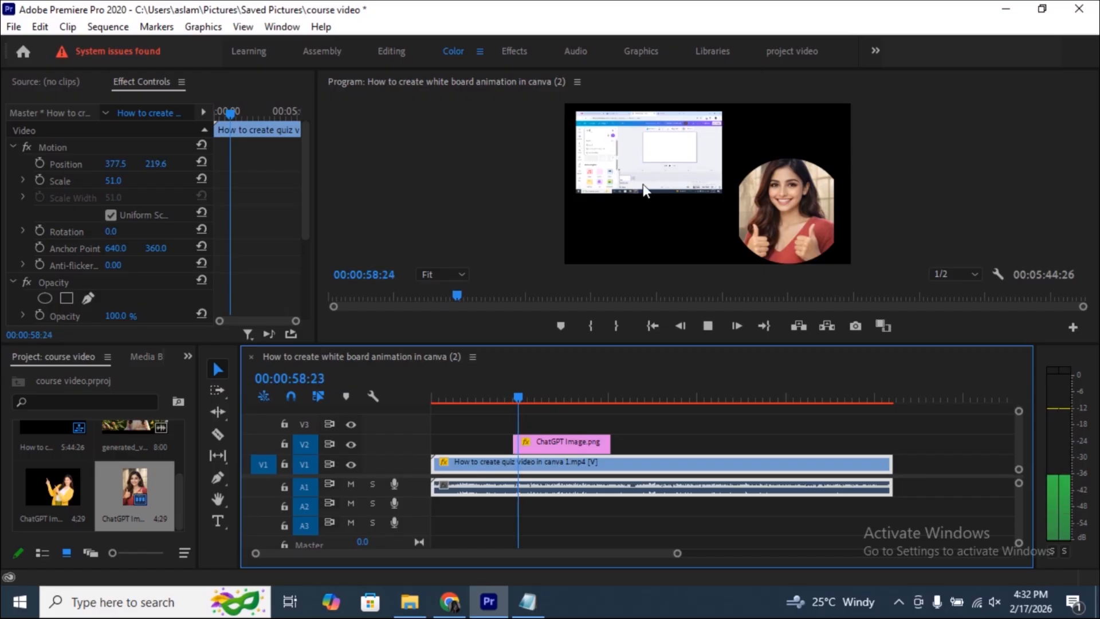
pyautogui.click(664, 156)
pyautogui.click(664, 155)
pyautogui.moveTo(721, 193); pyautogui.dragTo(732, 224)
pyautogui.moveTo(684, 182); pyautogui.dragTo(731, 208)
pyautogui.moveTo(821, 249); pyautogui.dragTo(841, 256)
pyautogui.moveTo(693, 188); pyautogui.dragTo(701, 191)
pyautogui.moveTo(563, 105); pyautogui.dragTo(557, 102)
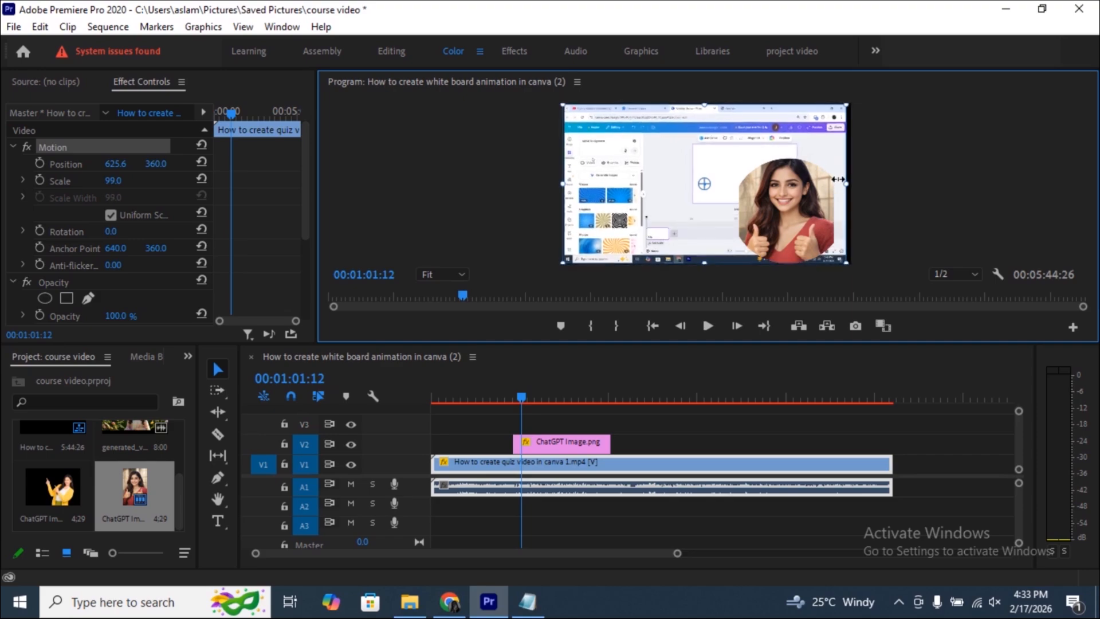
pyautogui.moveTo(846, 182); pyautogui.dragTo(854, 183)
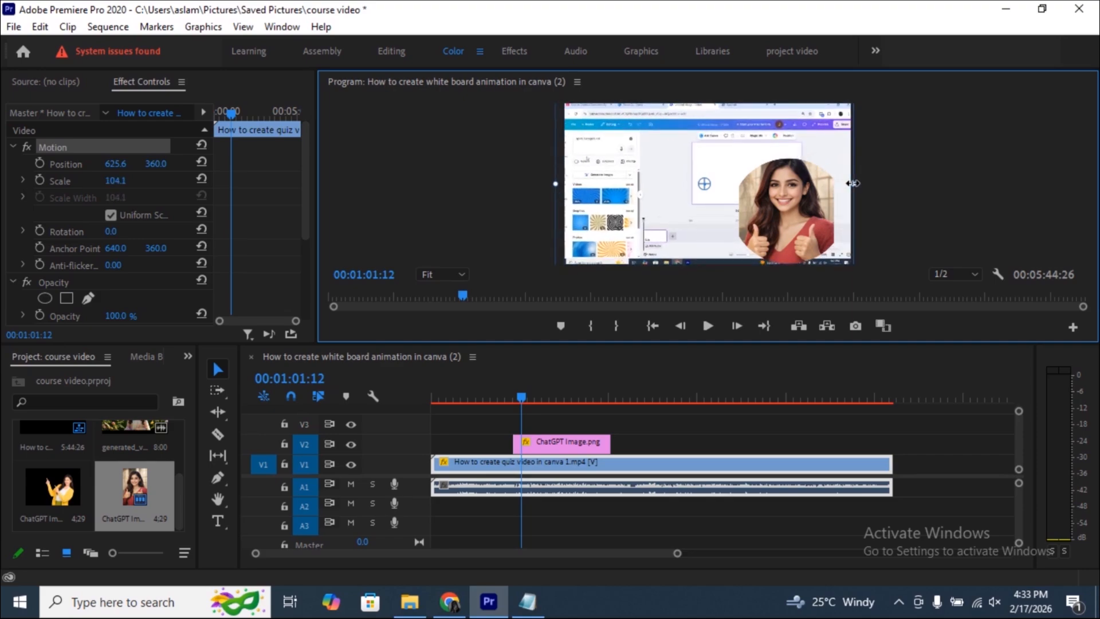
# - Shrink the masked image to about 29.1% scale and move it into the frame's lower-right corner at about 1164.9, 622.8
pyautogui.click(782, 216)
pyautogui.moveTo(799, 194); pyautogui.dragTo(834, 227)
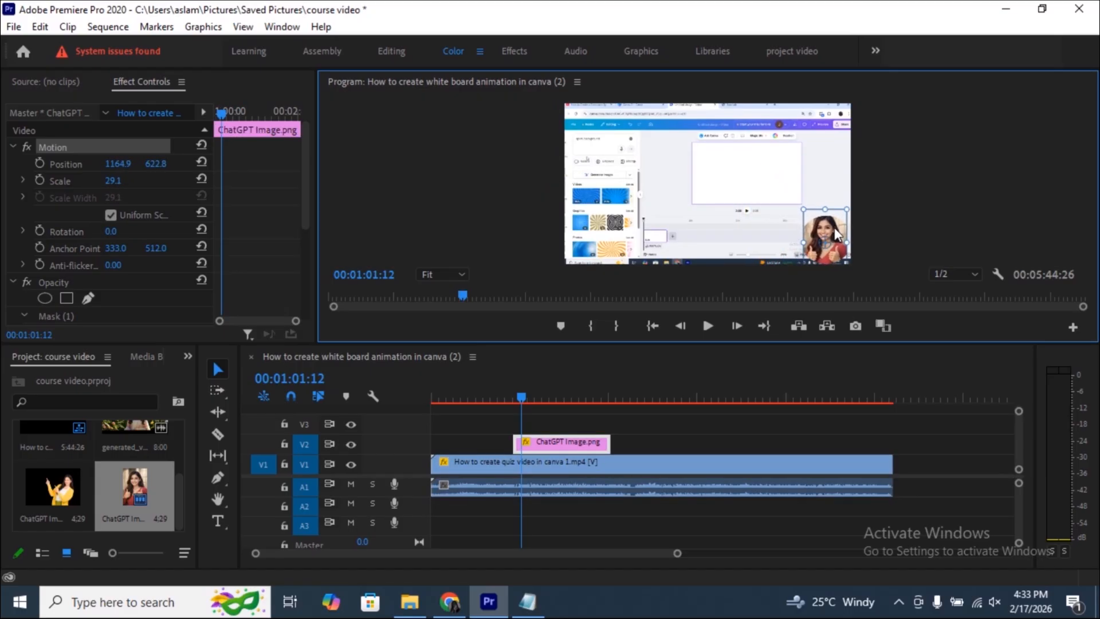
# - Play the sequence from 00:01:01:12 to review the circular presenter overlay, and look over the image's opacity mask settings
pyautogui.click(932, 191)
pyautogui.press('space')
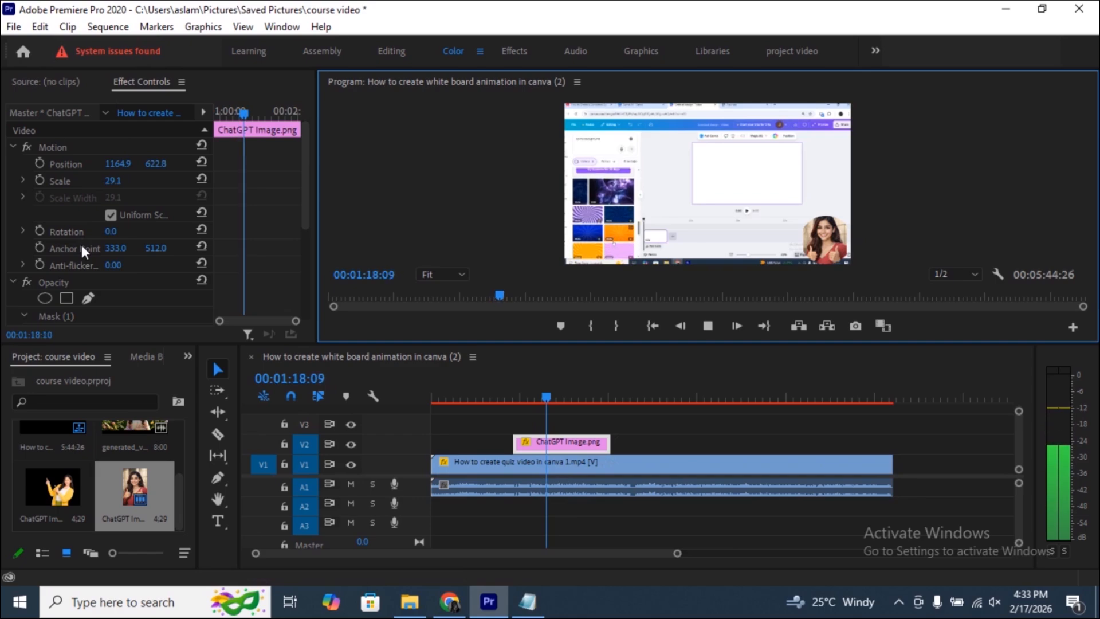
pyautogui.scroll(-1, 81, 246)
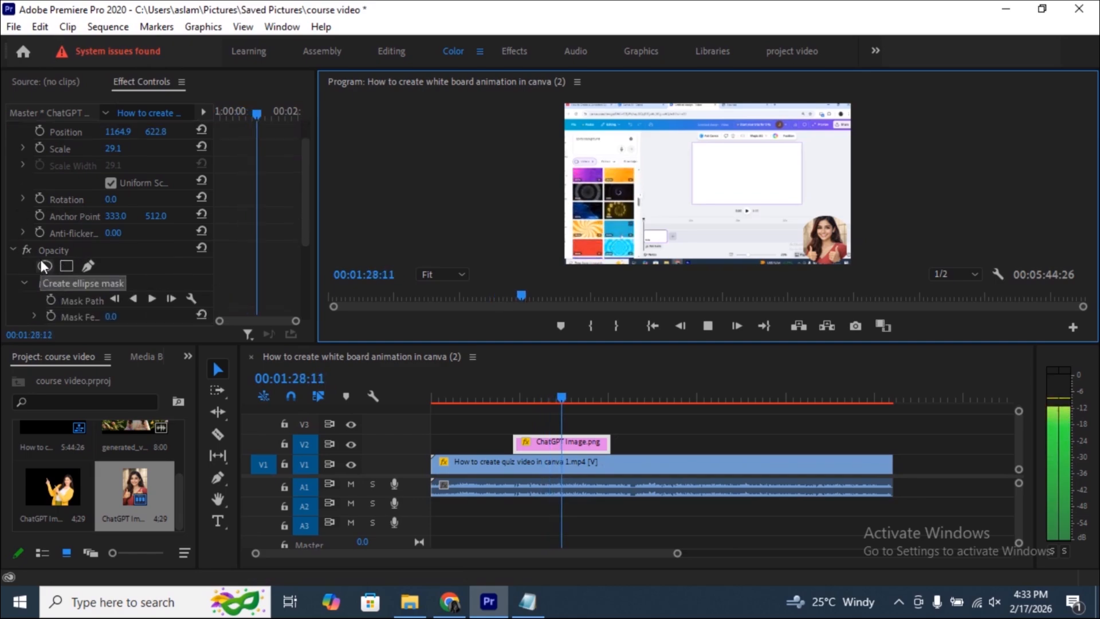
pyautogui.scroll(-3, 100, 253)
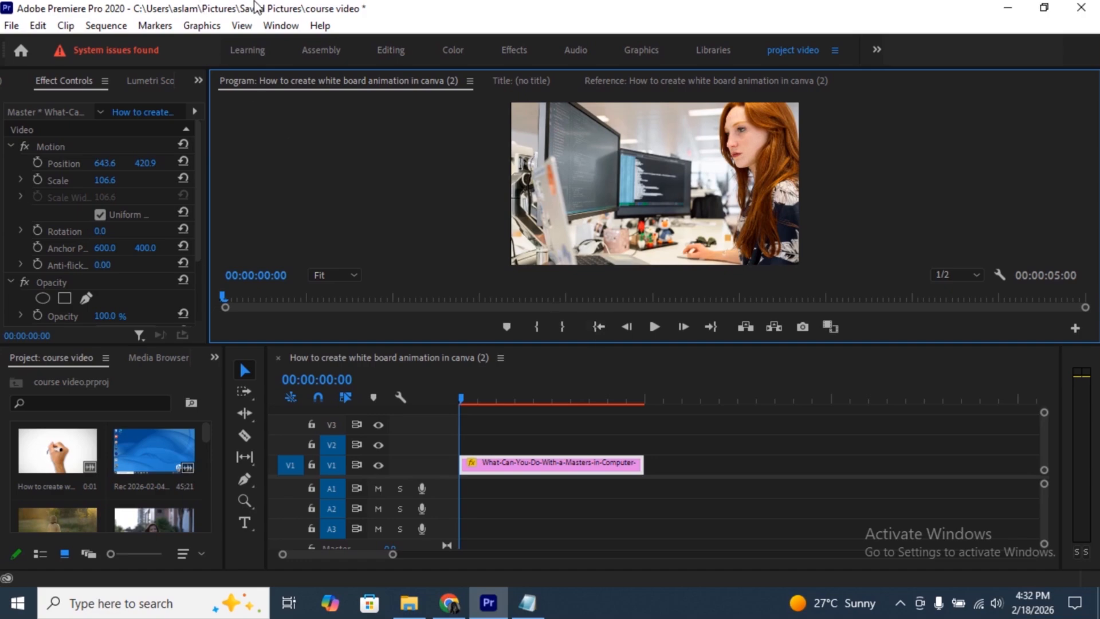
# - Switch the workspace layout to Effects
pyautogui.click(276, 25)
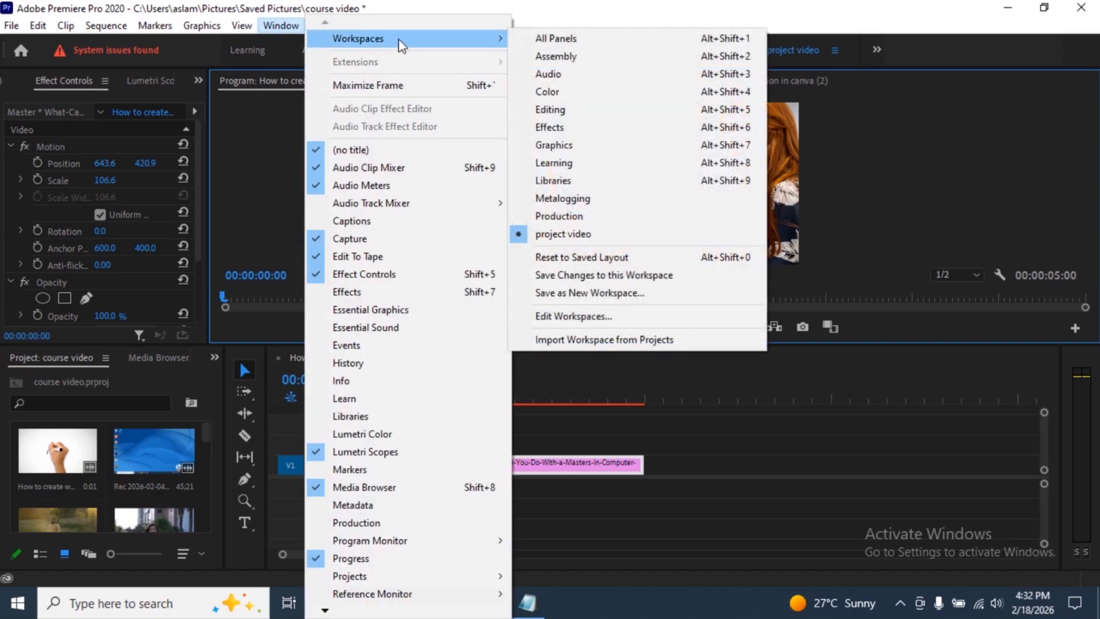
pyautogui.moveTo(497, 39)
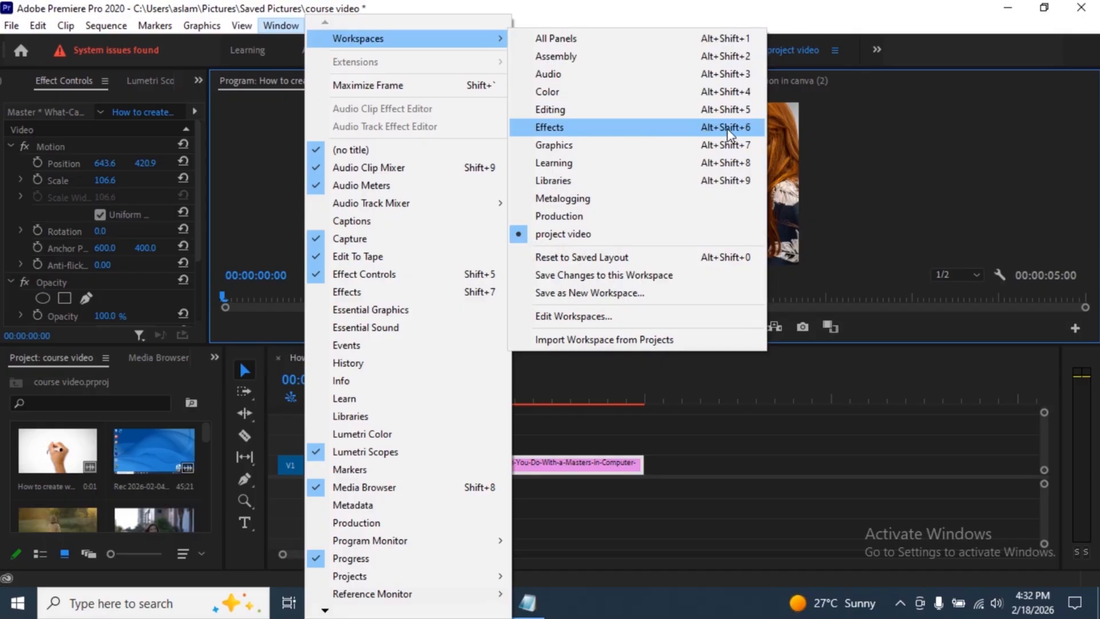
pyautogui.click(653, 132)
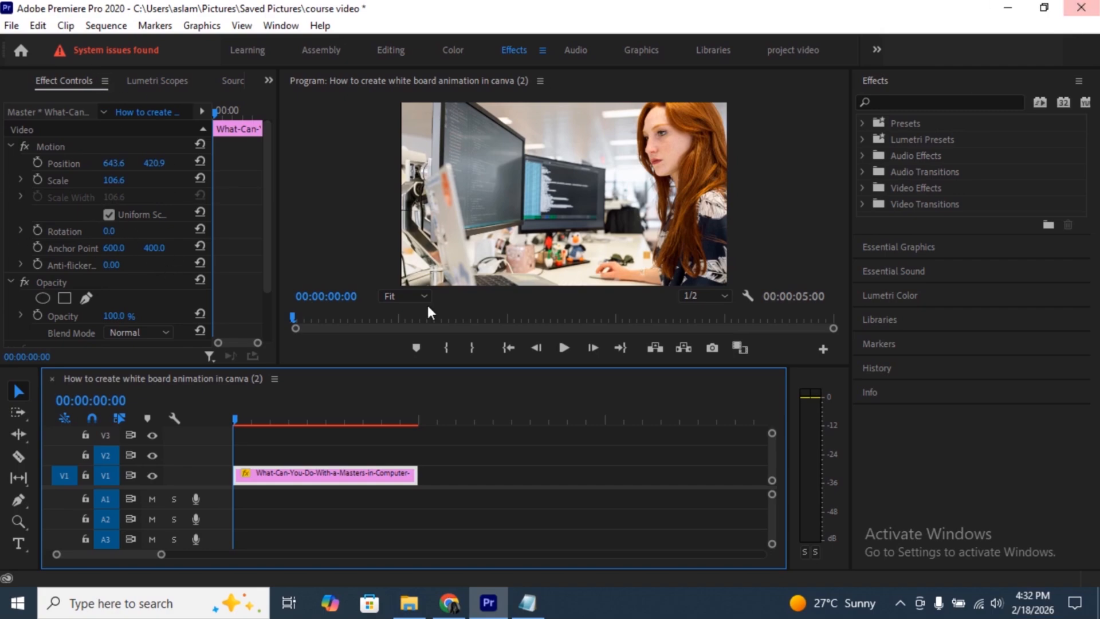
# - Apply the Gaussian Blur effect from the Blur & Sharpen video effects to the V1 image clip
pyautogui.click(900, 187)
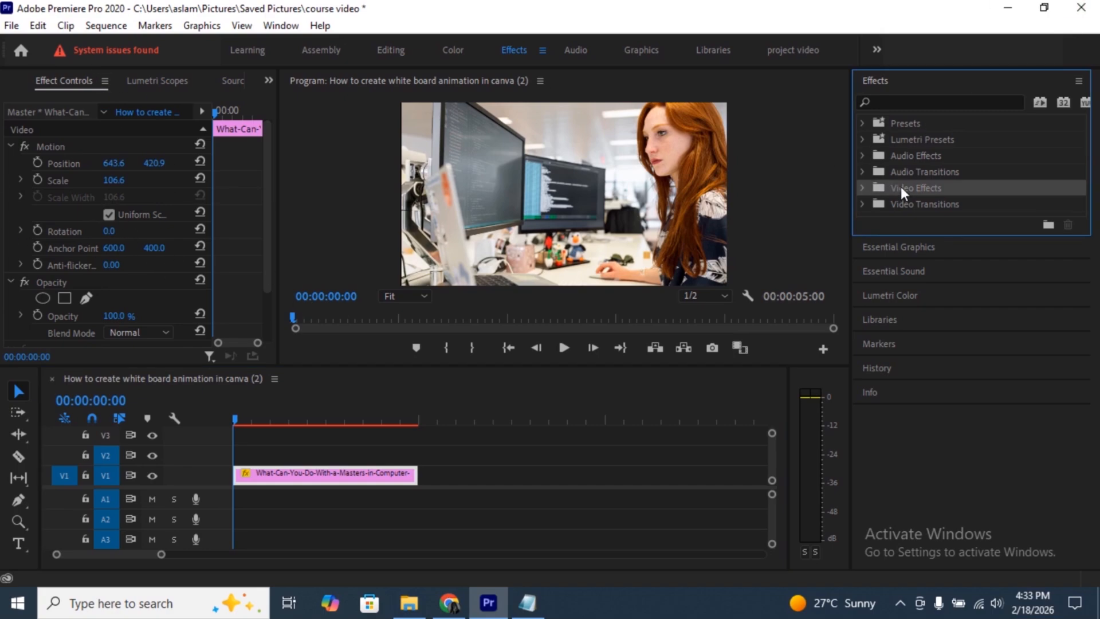
pyautogui.click(861, 187)
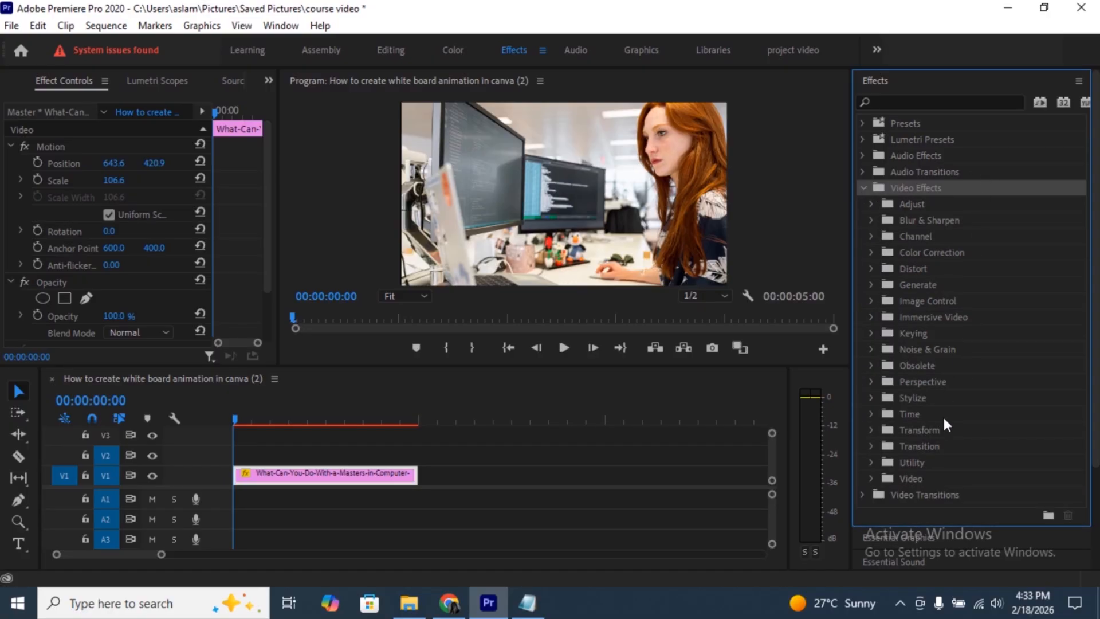
pyautogui.click(871, 220)
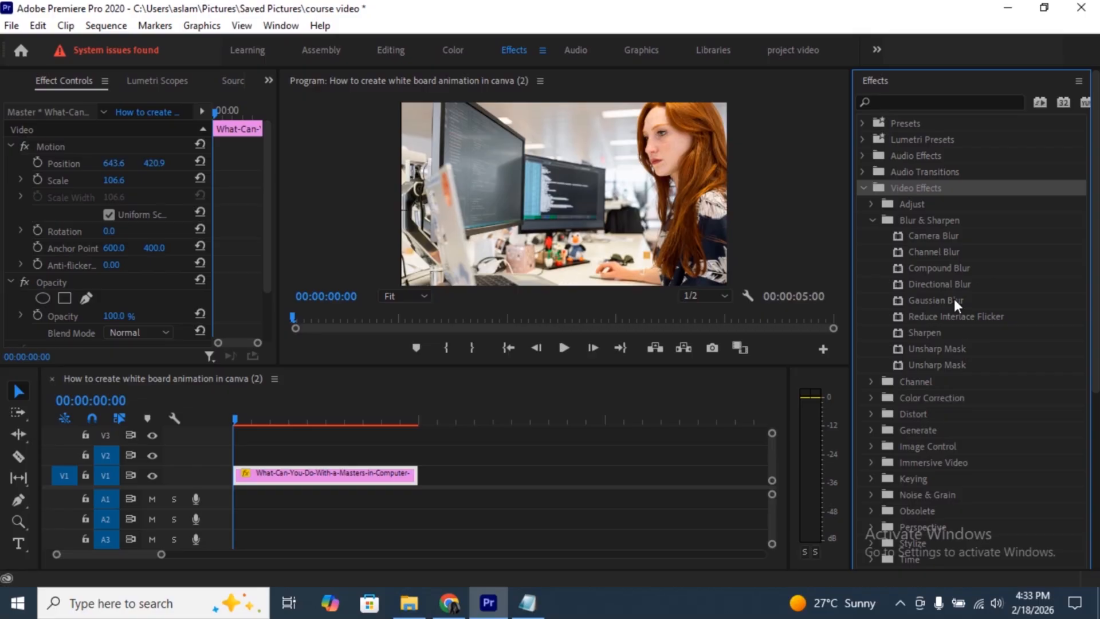
pyautogui.click(933, 302)
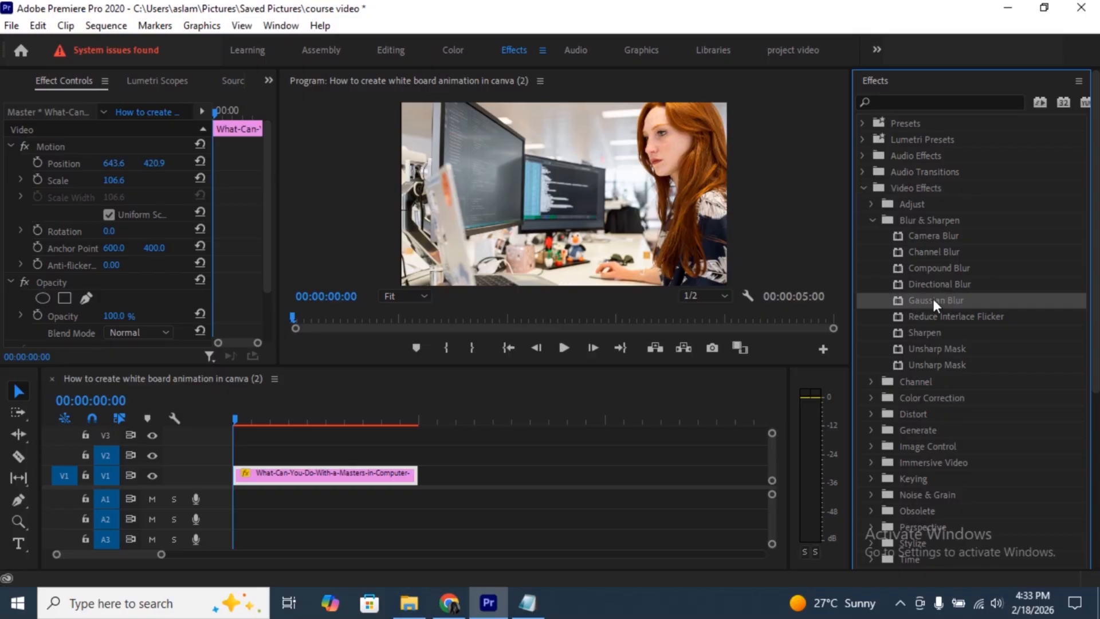
pyautogui.moveTo(932, 298); pyautogui.dragTo(353, 482)
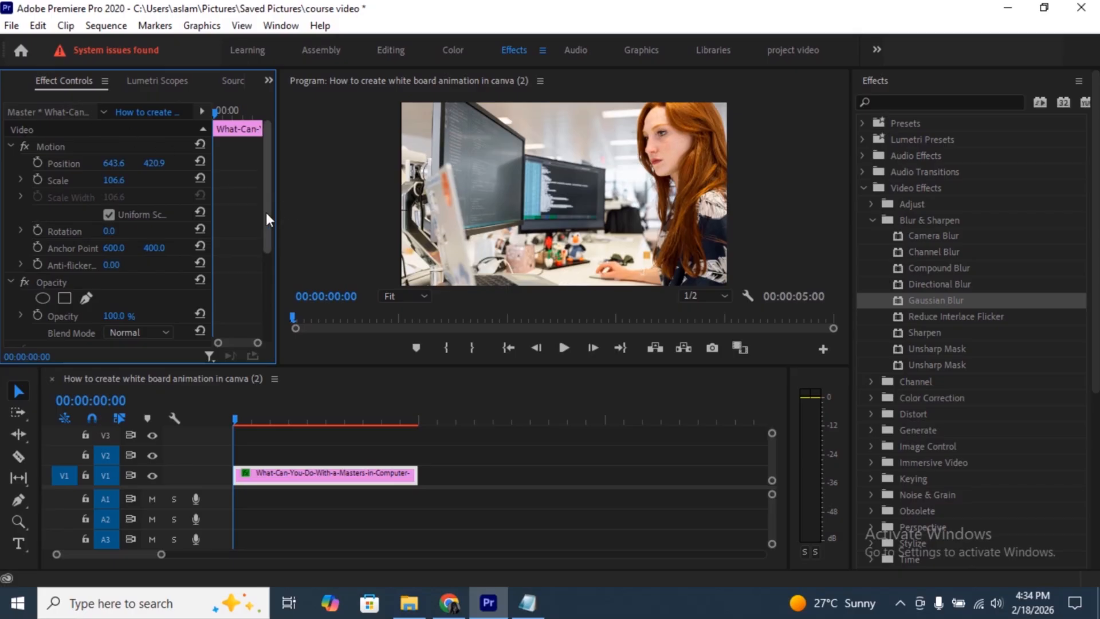
# - Set the Gaussian Blur blurriness to 13.0 and check the available blur dimension options
pyautogui.moveTo(265, 212); pyautogui.dragTo(267, 306)
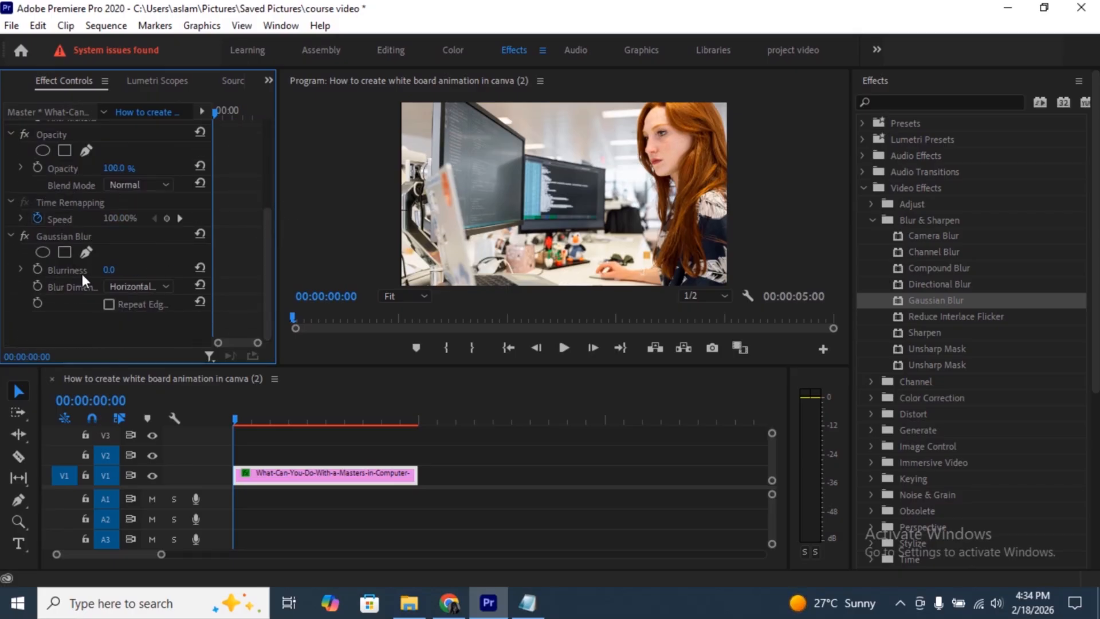
pyautogui.click(113, 269)
pyautogui.click(162, 274)
pyautogui.moveTo(109, 269)
pyautogui.mouseDown()
pyautogui.moveTo(163, 269)
pyautogui.moveTo(111, 269)
pyautogui.moveTo(120, 269)
pyautogui.mouseUp()
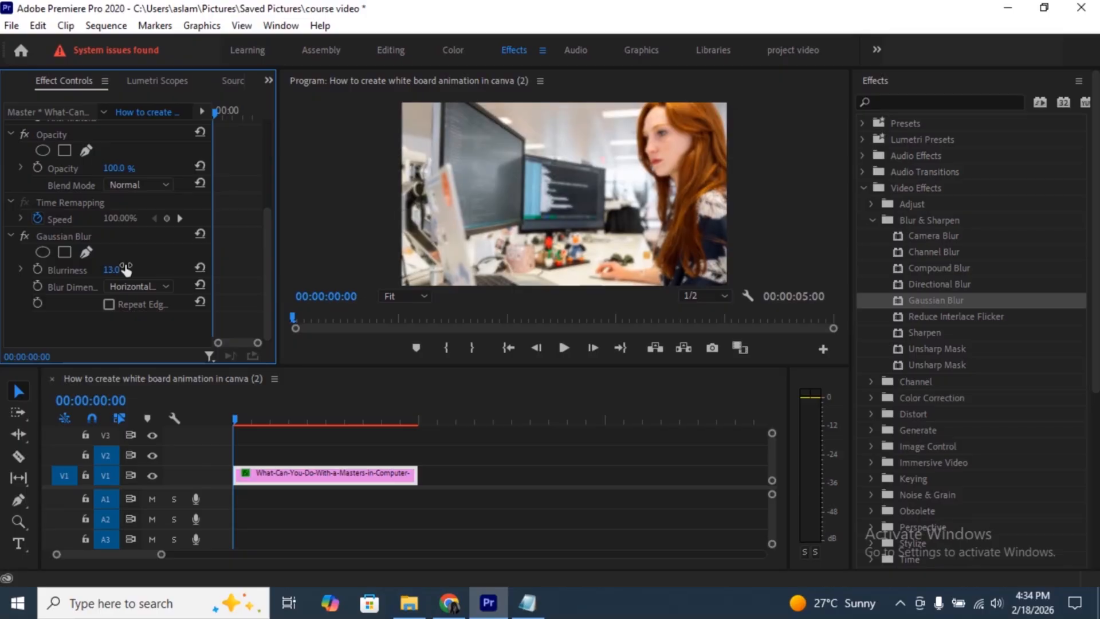
pyautogui.click(165, 284)
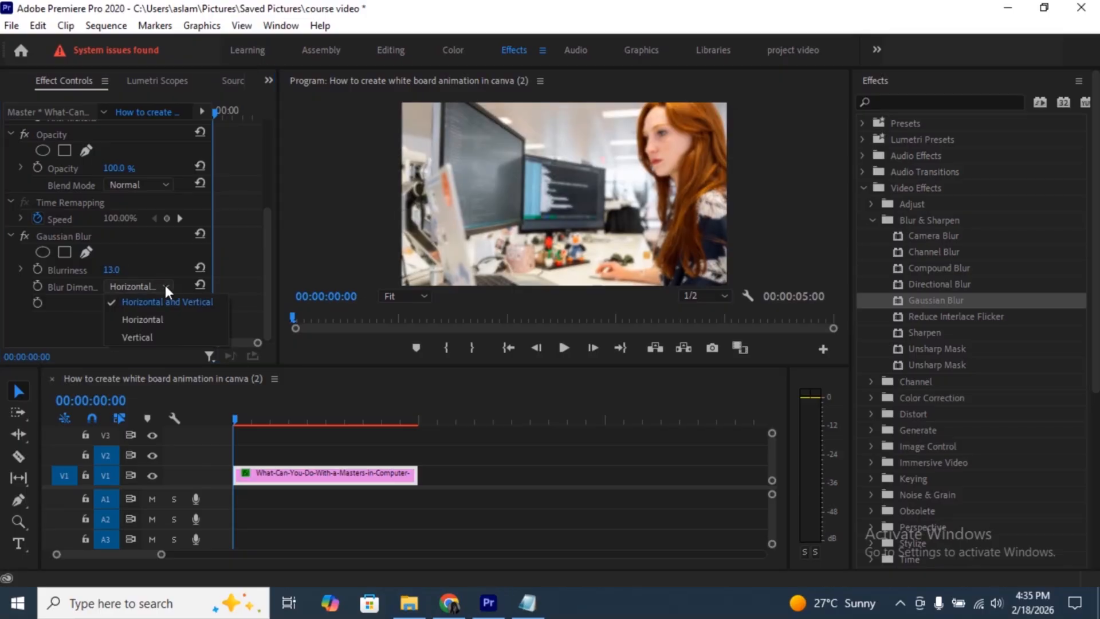
pyautogui.click(77, 326)
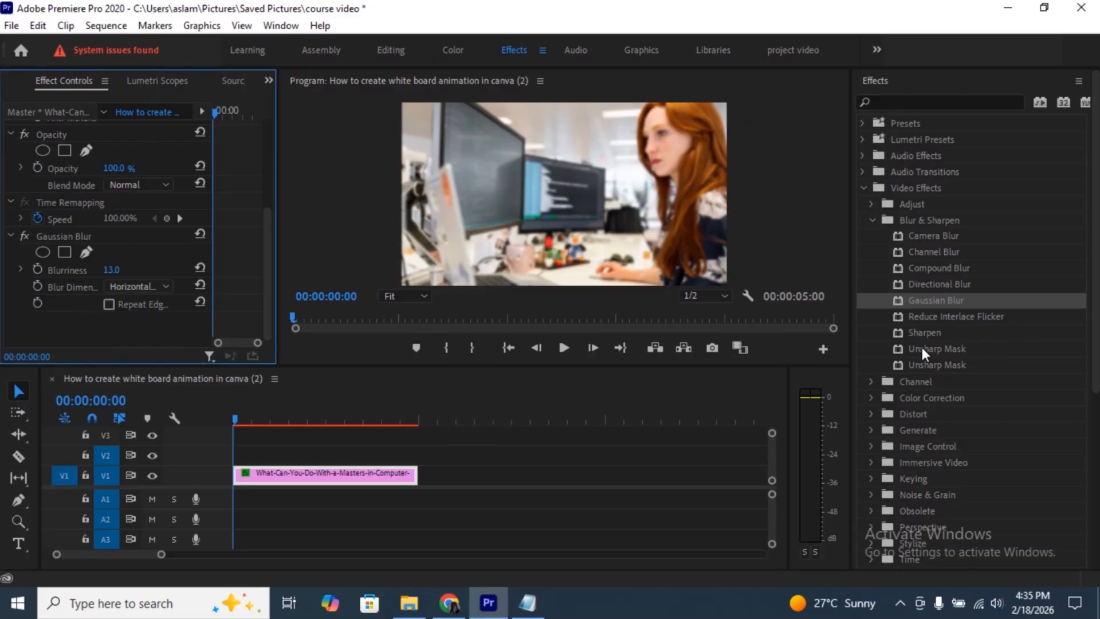
# - Apply Unsharp Mask to the V1 clip with amount 257.0 and radius 36.0, and reset the Gaussian Blur blurriness to 0.0
pyautogui.moveTo(922, 351); pyautogui.dragTo(356, 475)
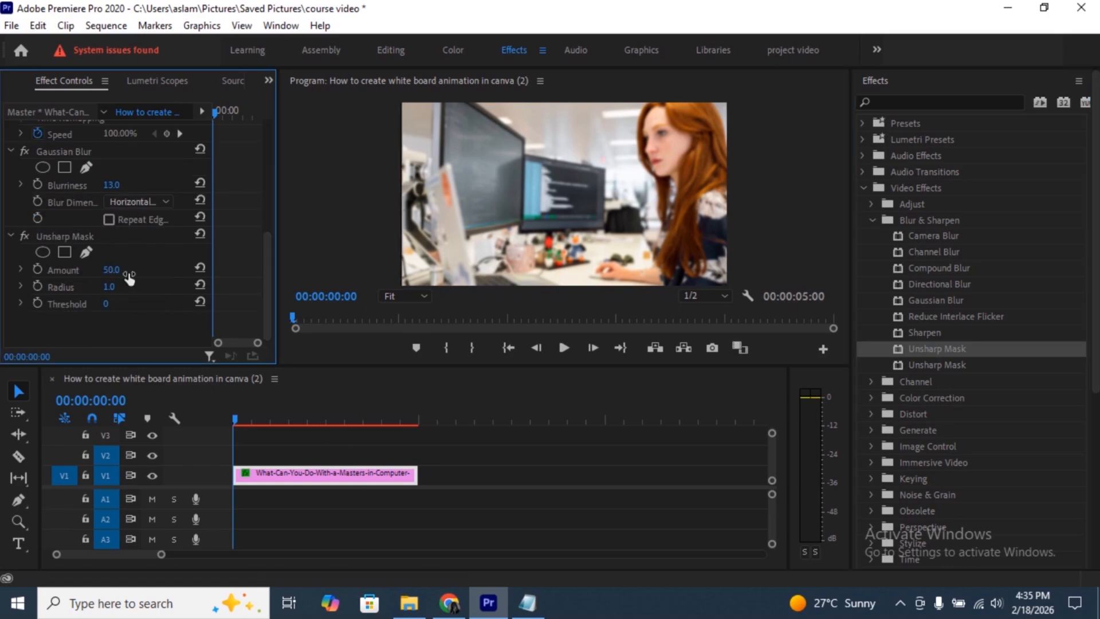
pyautogui.moveTo(111, 269); pyautogui.dragTo(129, 268)
pyautogui.moveTo(137, 189); pyautogui.dragTo(124, 189)
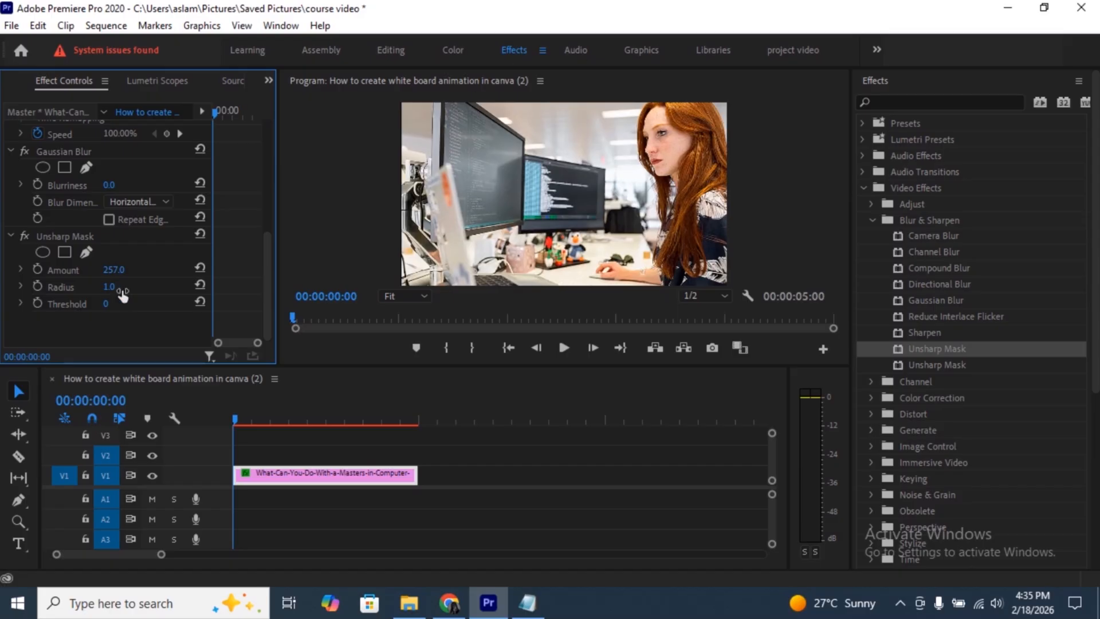
pyautogui.moveTo(119, 288)
pyautogui.mouseDown()
pyautogui.moveTo(139, 289)
pyautogui.moveTo(126, 288)
pyautogui.mouseUp()
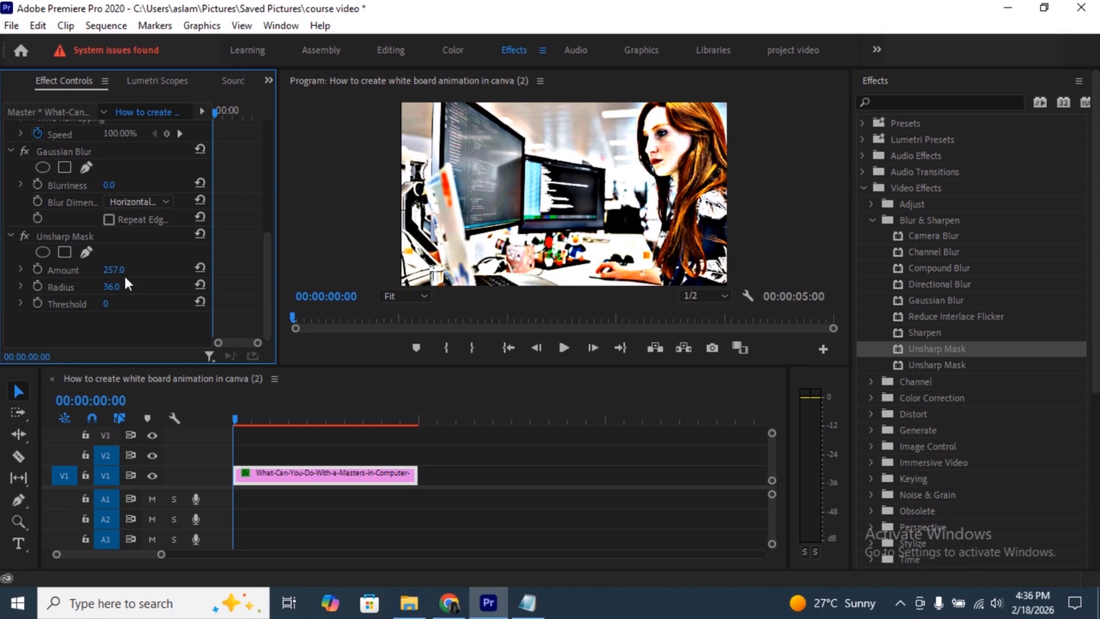
pyautogui.click(872, 220)
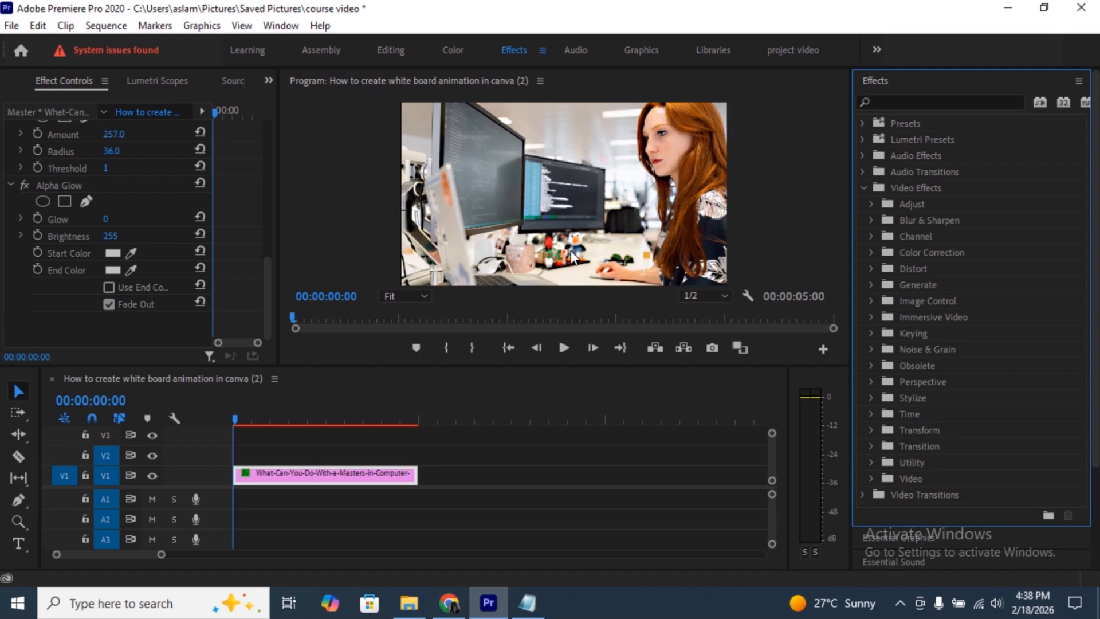
# - Draw a closed freeform mask on the Gaussian Blur effect, outlining the red-haired woman from head to frame edge
pyautogui.moveTo(267, 283); pyautogui.dragTo(265, 218)
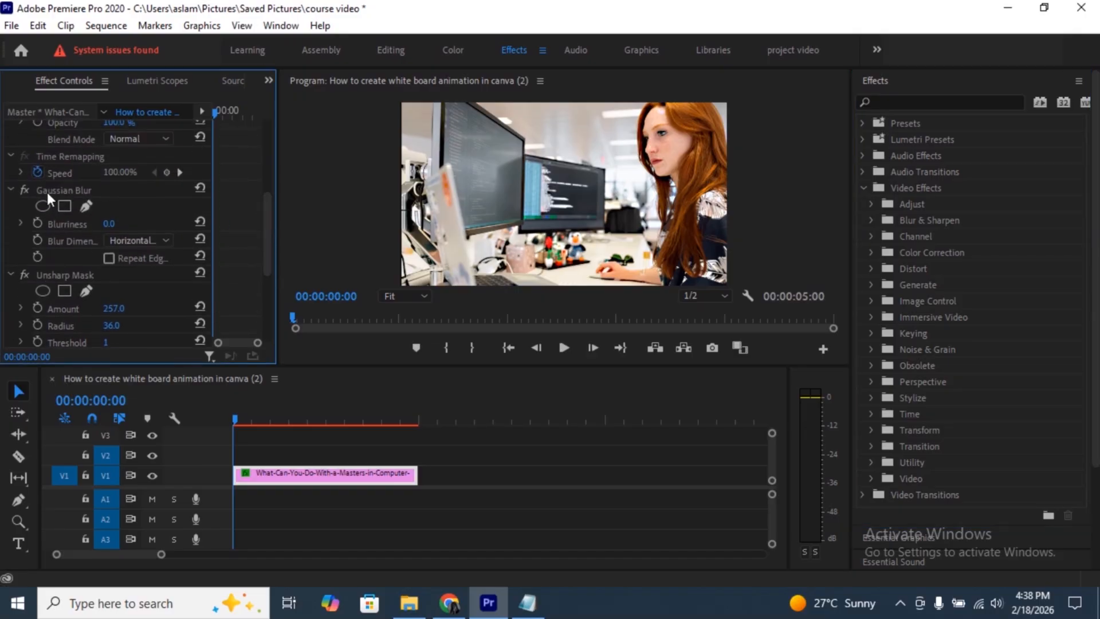
pyautogui.click(82, 186)
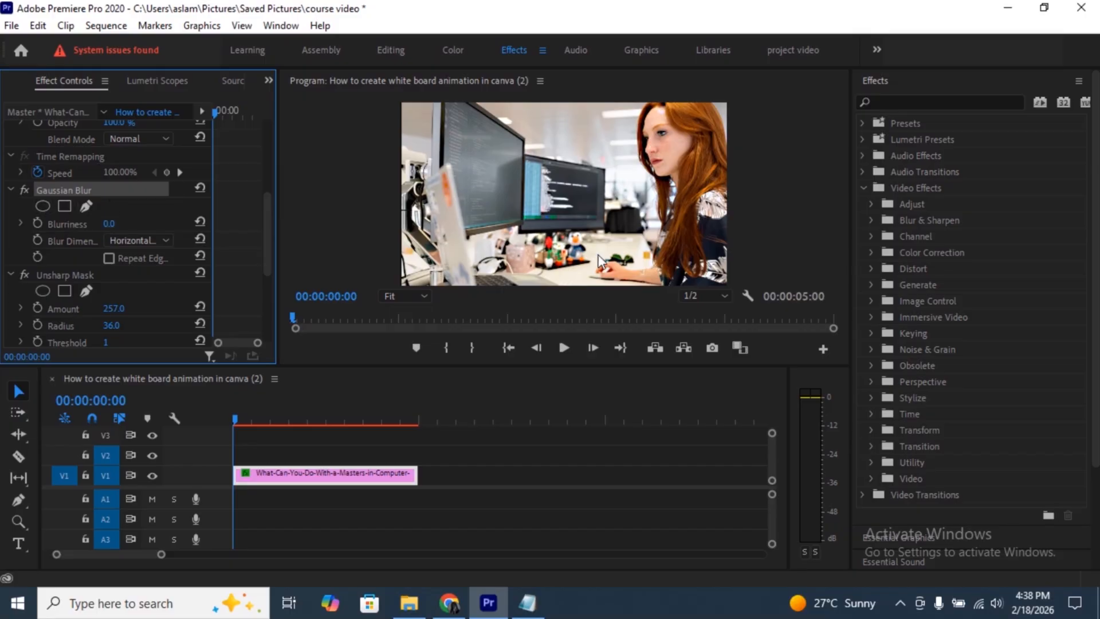
pyautogui.click(84, 207)
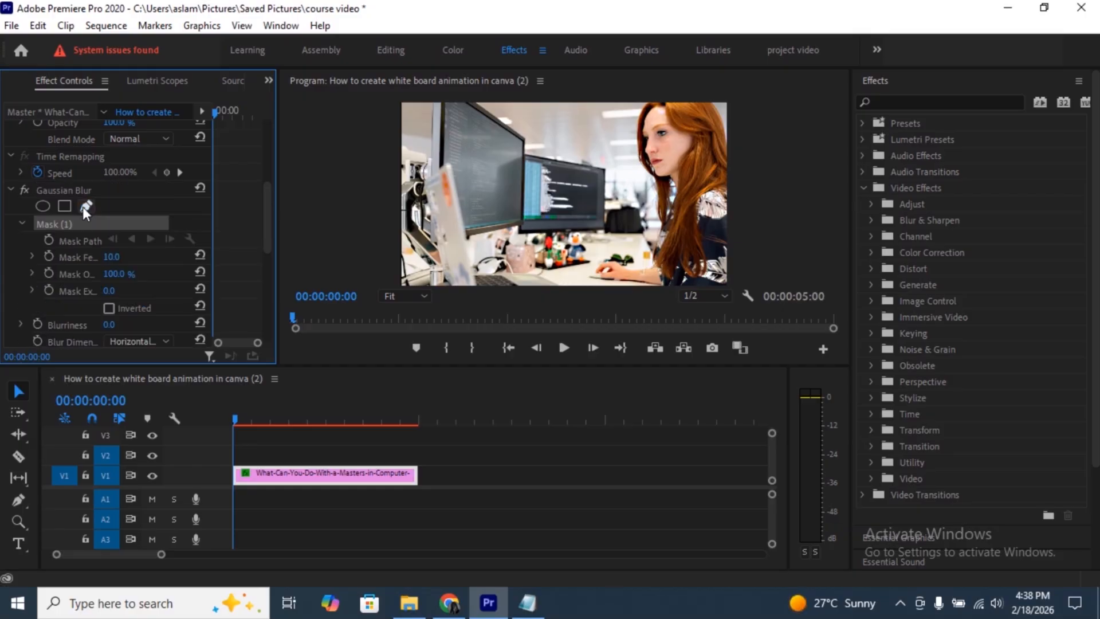
pyautogui.click(645, 108)
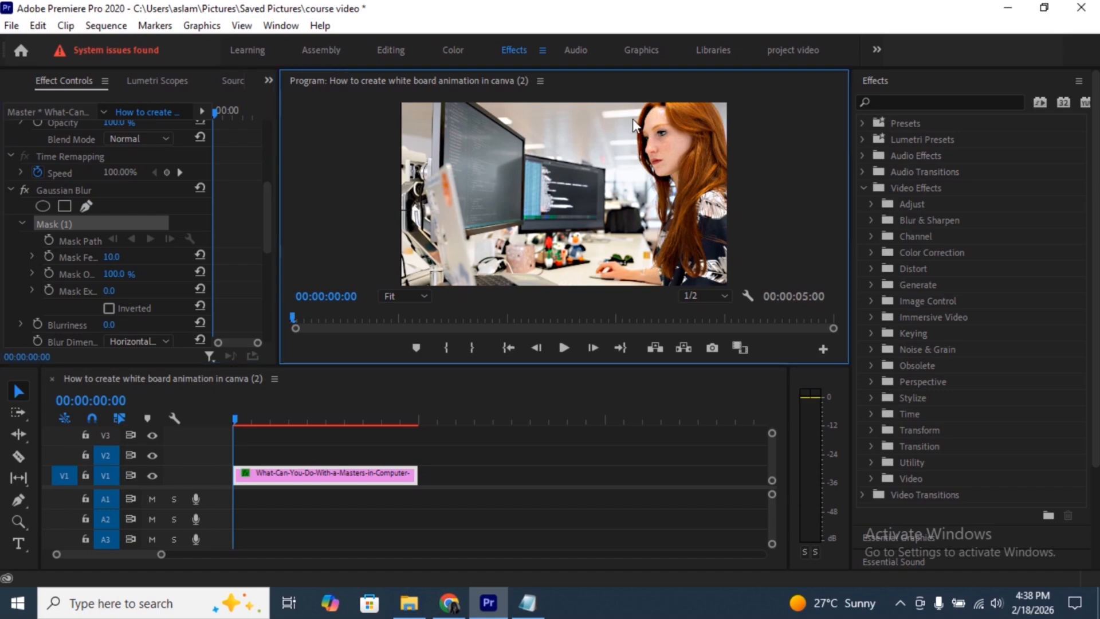
pyautogui.click(638, 106)
pyautogui.moveTo(662, 185); pyautogui.dragTo(663, 190)
pyautogui.click(657, 223)
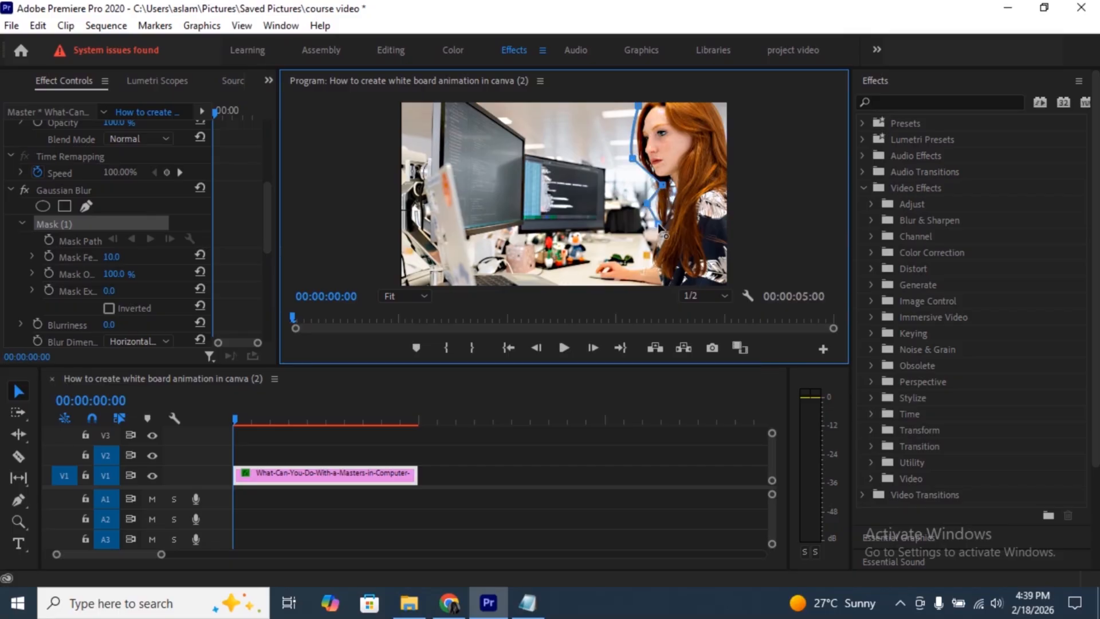
pyautogui.click(655, 248)
pyautogui.click(643, 261)
pyautogui.click(630, 282)
pyautogui.click(705, 282)
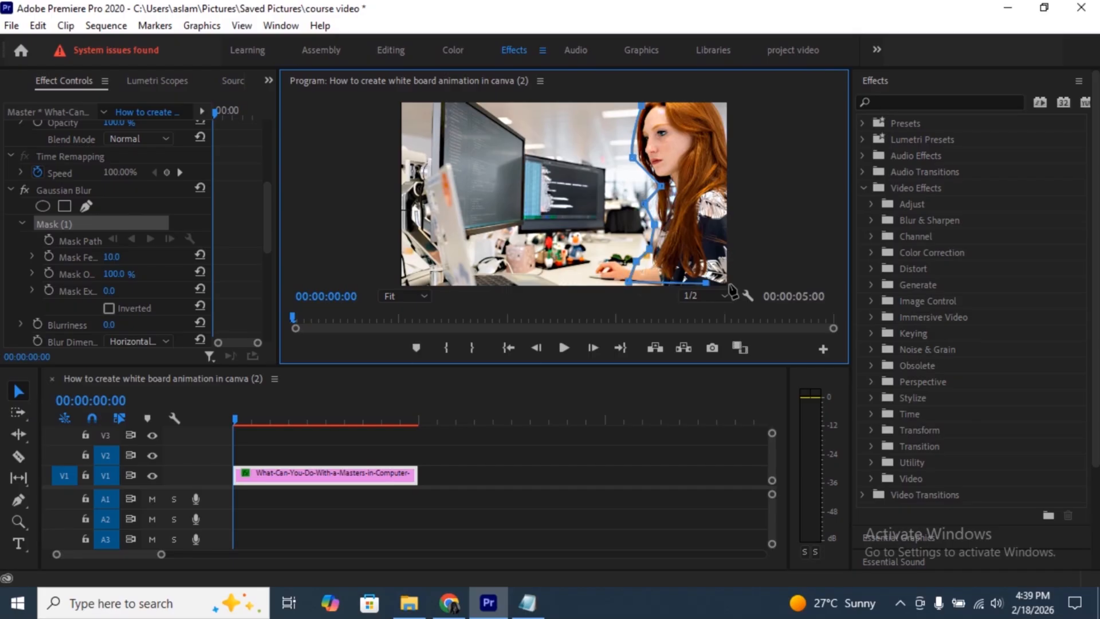
pyautogui.click(729, 283)
pyautogui.click(728, 199)
pyautogui.click(724, 117)
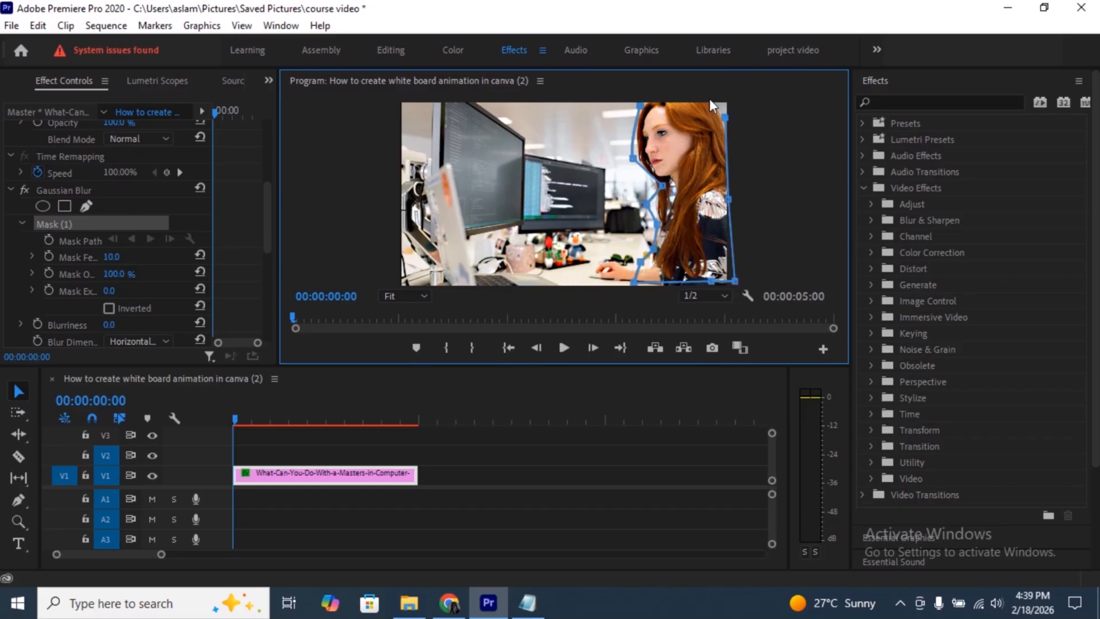
pyautogui.click(710, 105)
pyautogui.click(679, 107)
pyautogui.click(639, 105)
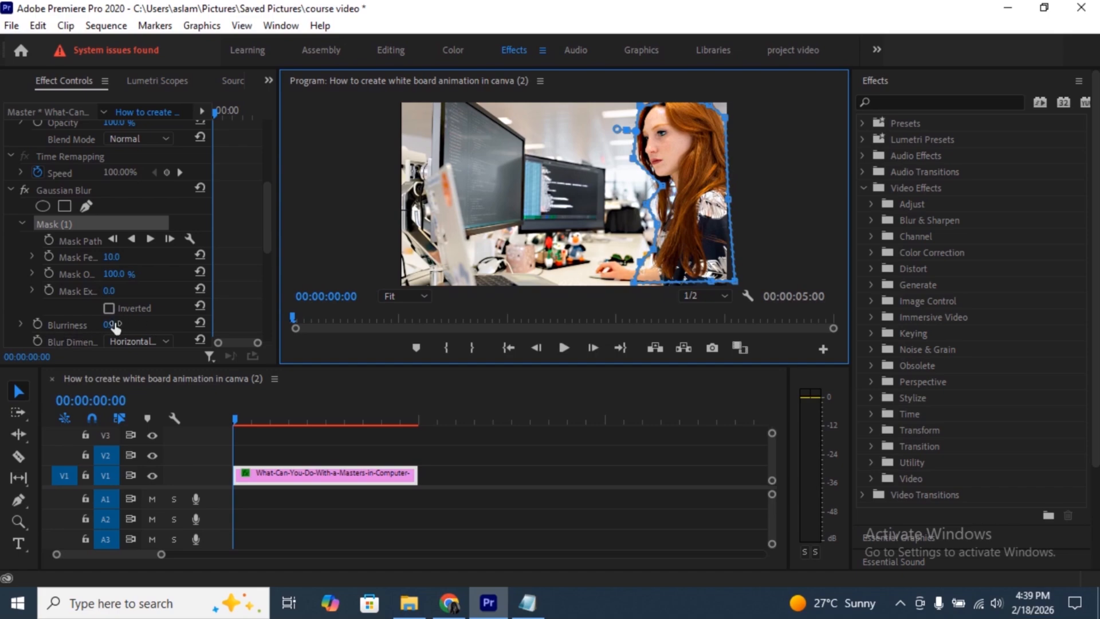
# - Set the masked Gaussian Blur blurriness to 30.0 so that only the woman is blurred
pyautogui.moveTo(132, 328); pyautogui.dragTo(149, 328)
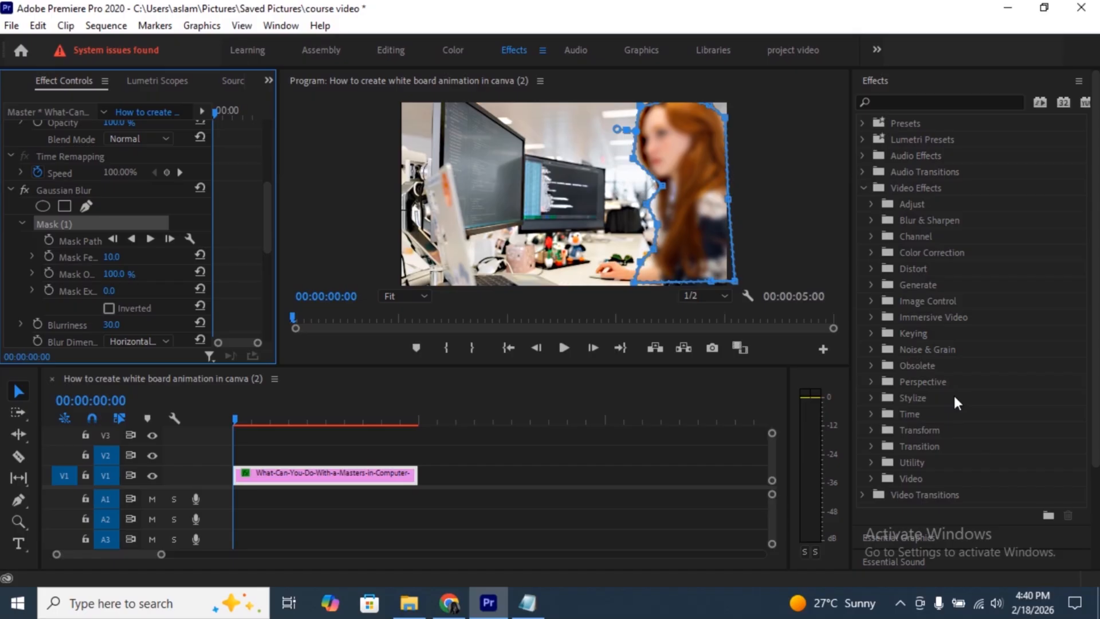
pyautogui.click(559, 225)
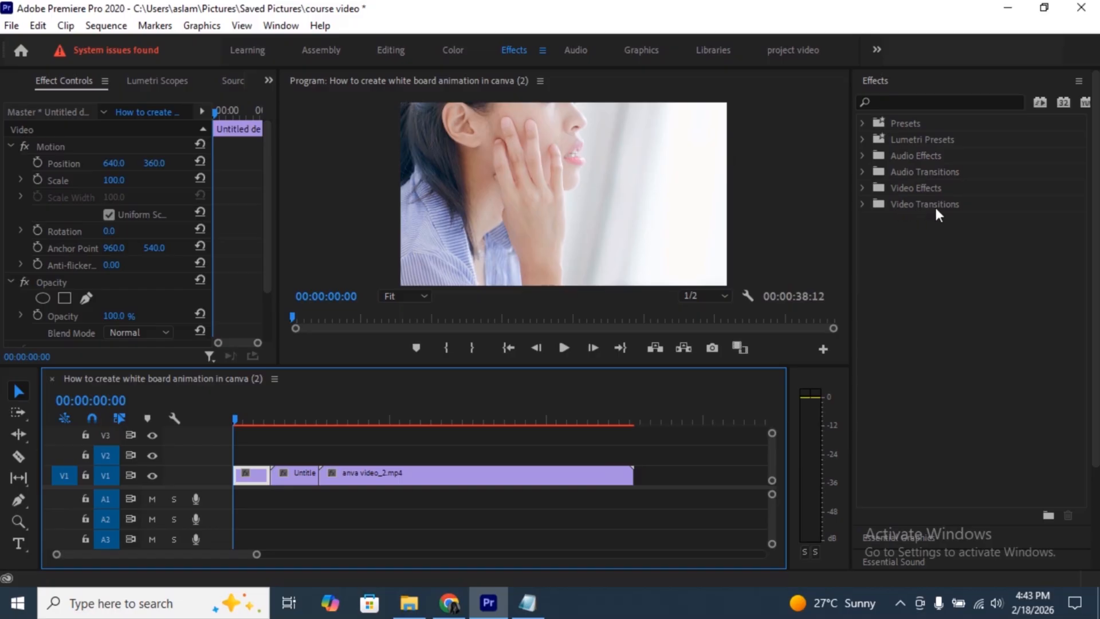
# - Play the three-clip sequence from about 00:00:02:19 across the cuts, and select the third clip, anva video_2.mp4
pyautogui.click(263, 417)
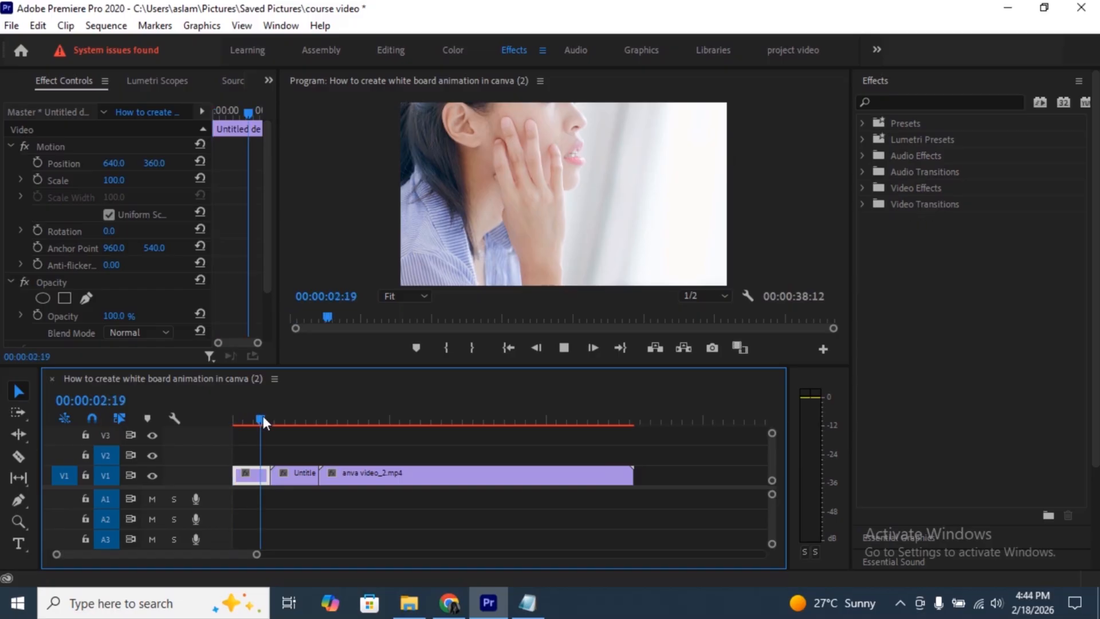
pyautogui.press('space')
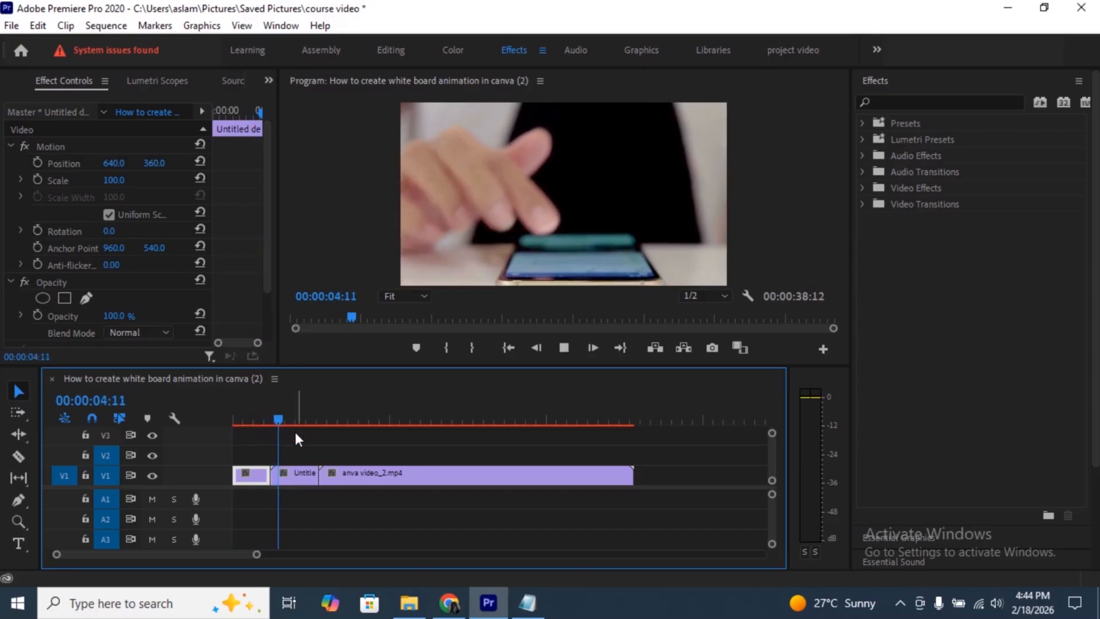
pyautogui.click(353, 483)
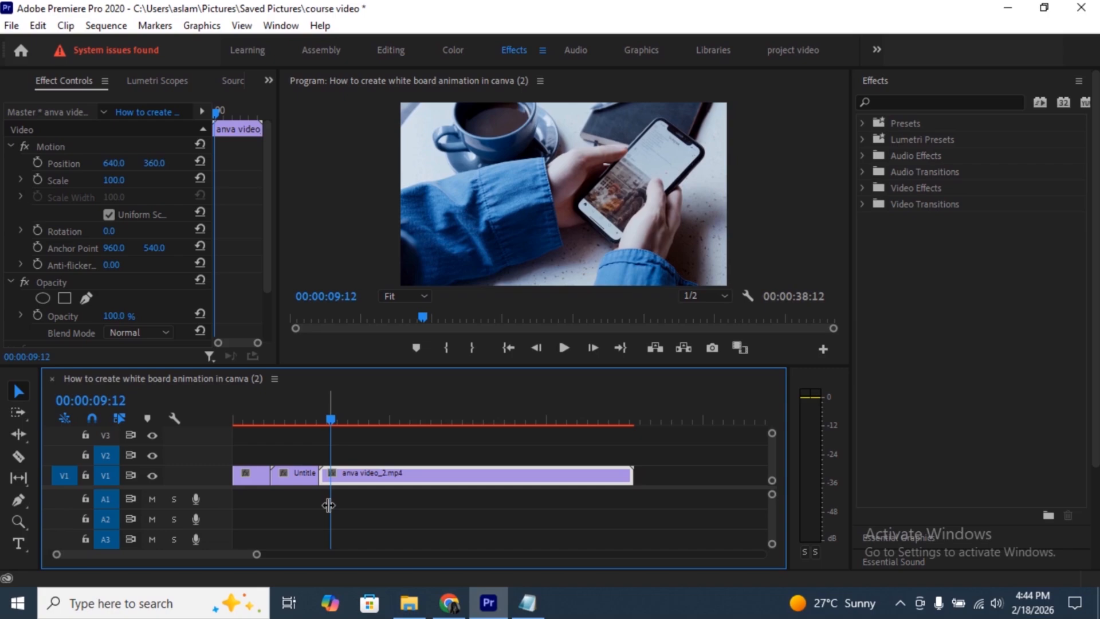
# - Apply the 3D Motion Cube Spin video transition at the cut between the first and second clips on V1
pyautogui.click(862, 204)
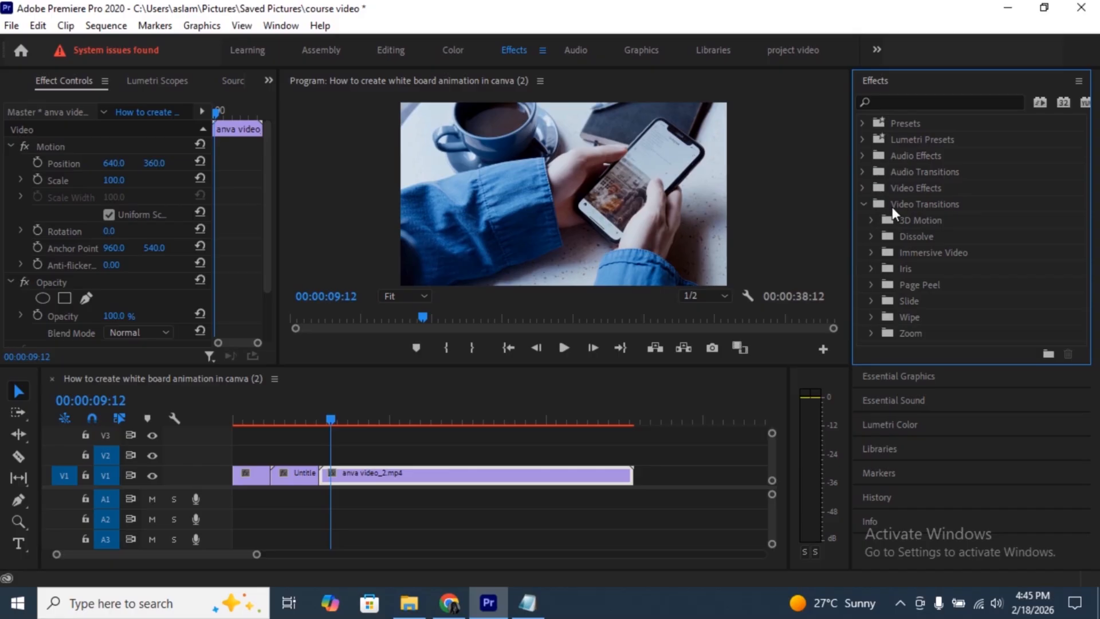
pyautogui.click(870, 221)
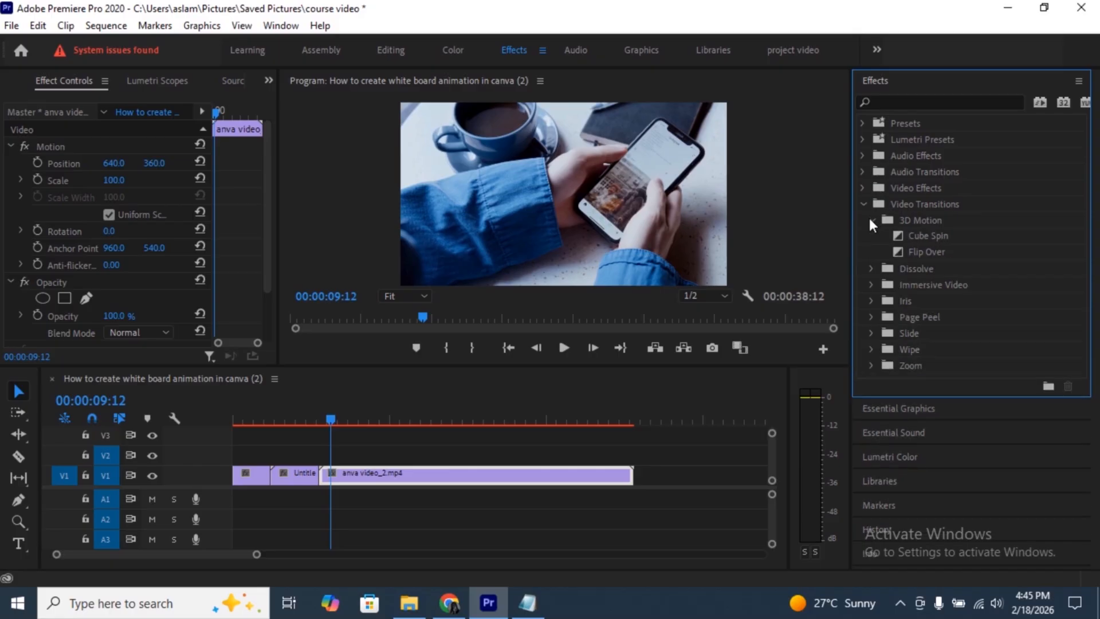
pyautogui.moveTo(239, 425); pyautogui.dragTo(259, 429)
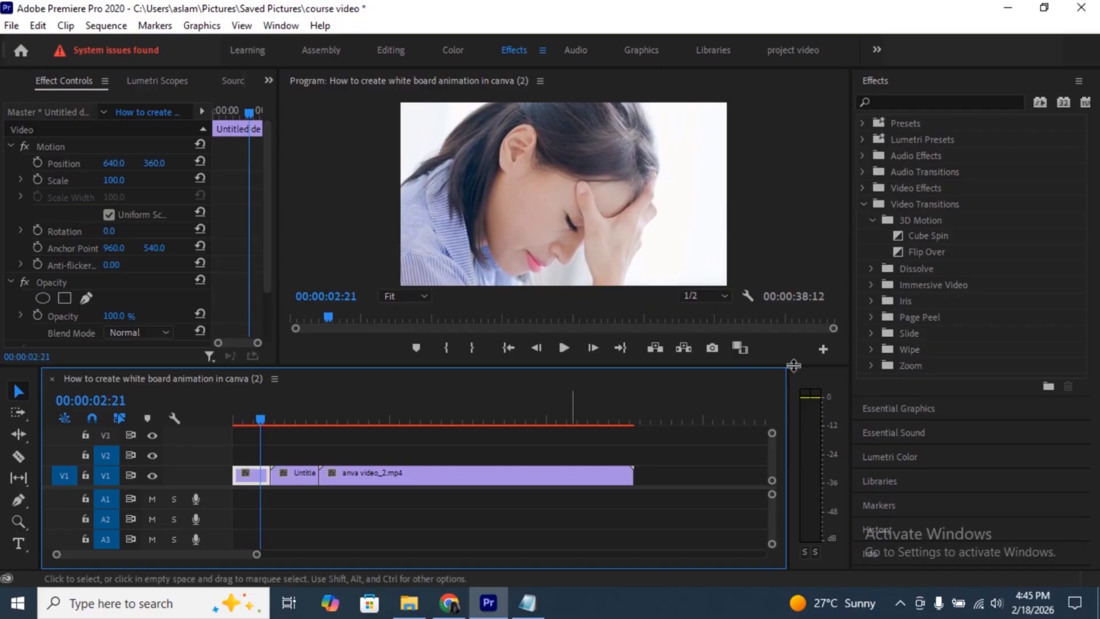
pyautogui.click(919, 235)
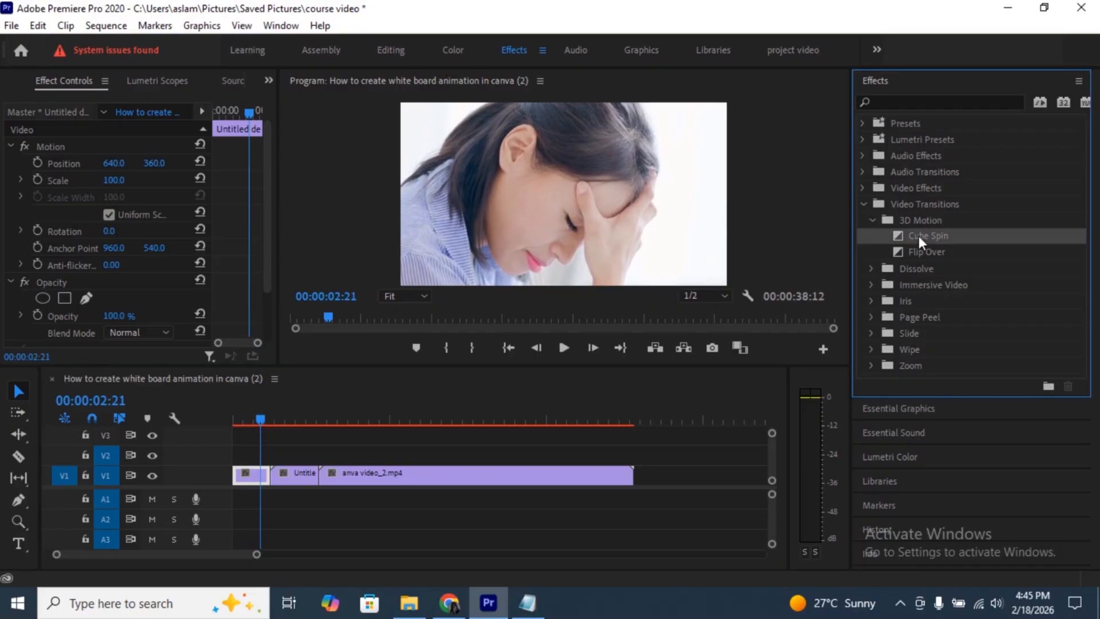
pyautogui.moveTo(919, 236); pyautogui.dragTo(272, 478)
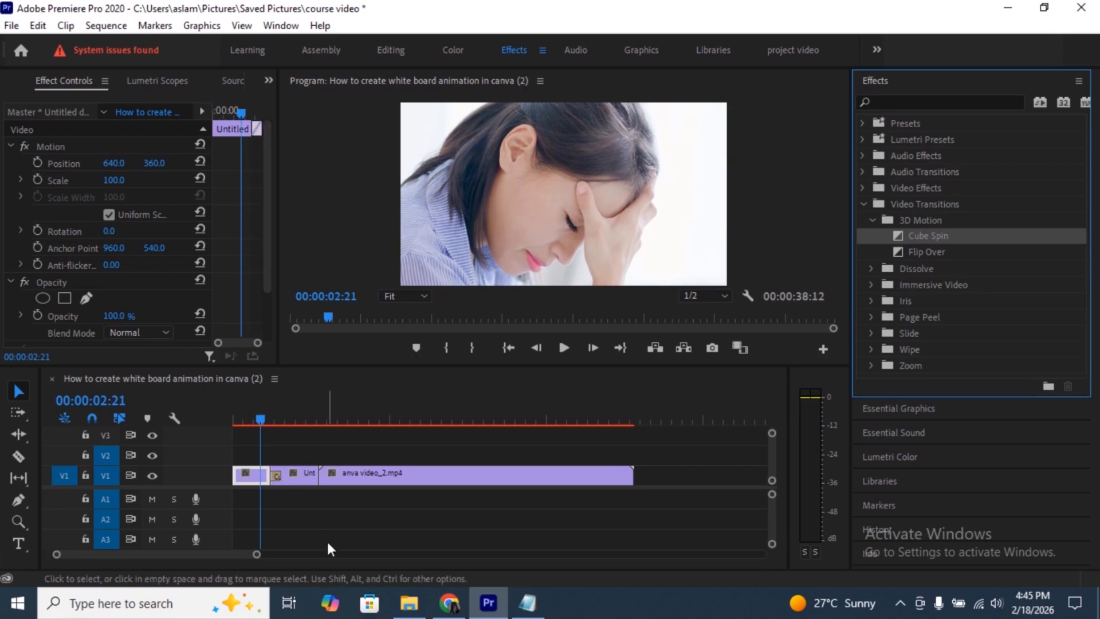
# - Preview the Cube Spin transition from 00:00:03:02 into Untitled design_9.mp4, and select the transition
pyautogui.moveTo(256, 557); pyautogui.dragTo(141, 556)
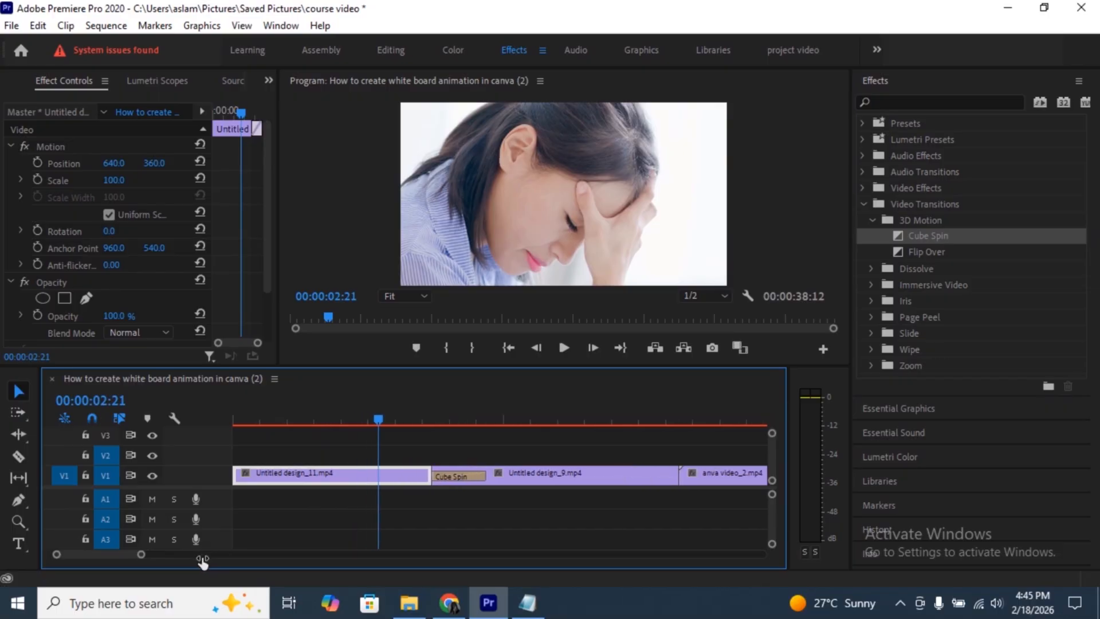
pyautogui.click(444, 475)
pyautogui.click(399, 419)
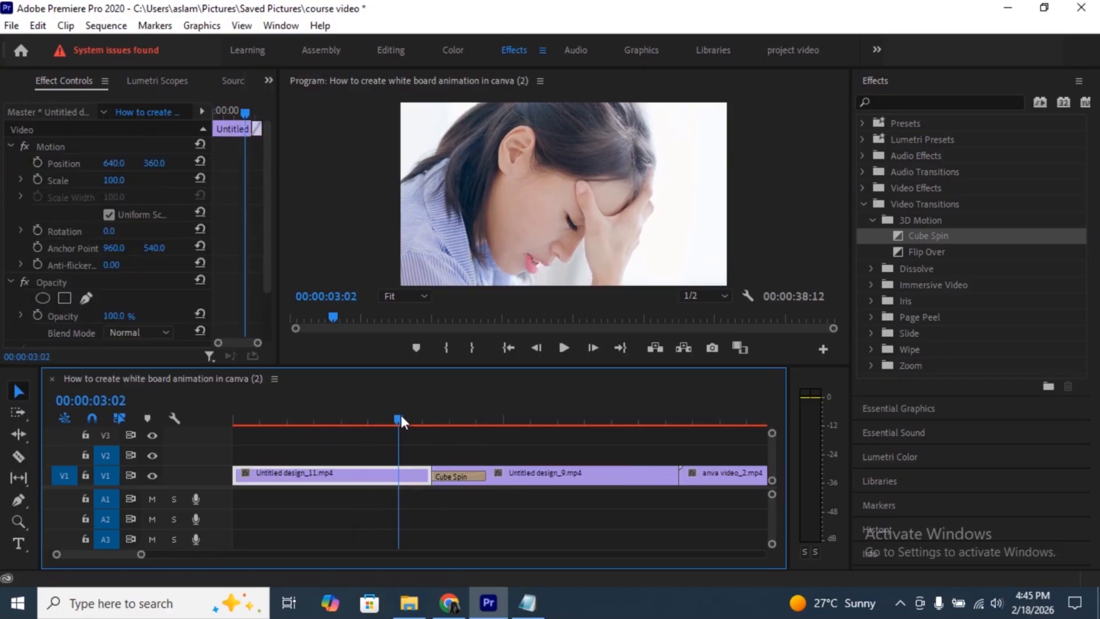
pyautogui.press('space')
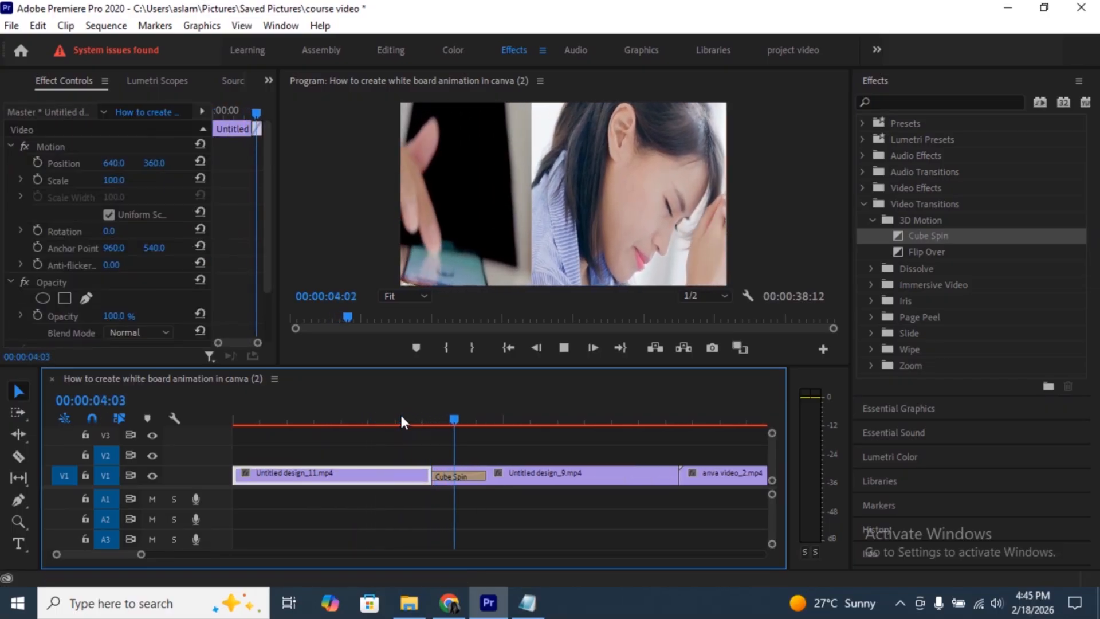
pyautogui.press('space')
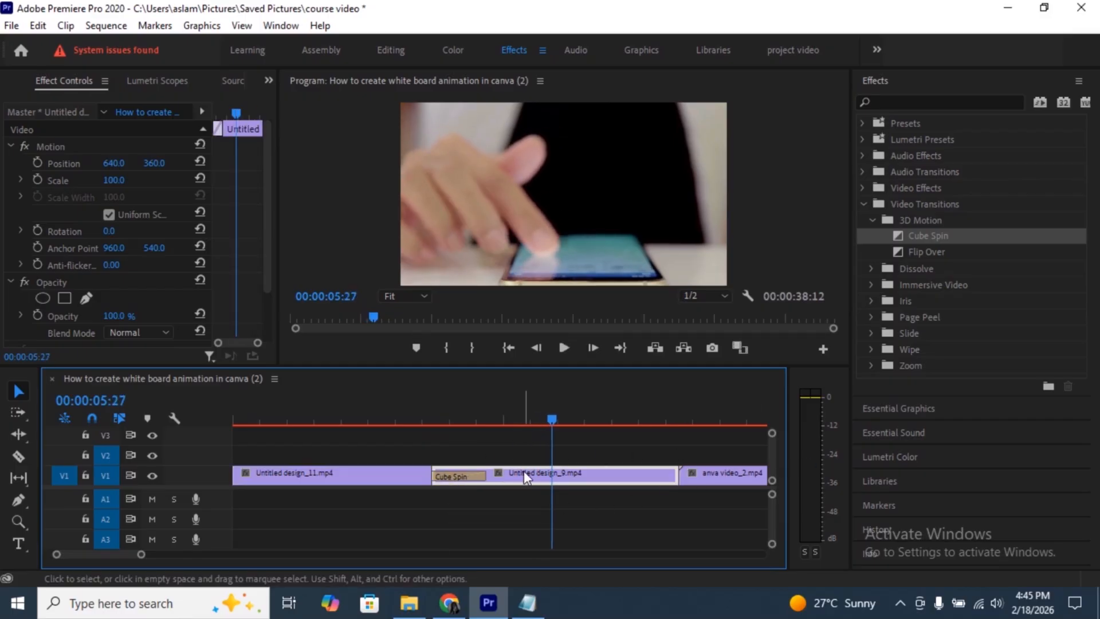
pyautogui.moveTo(523, 474)
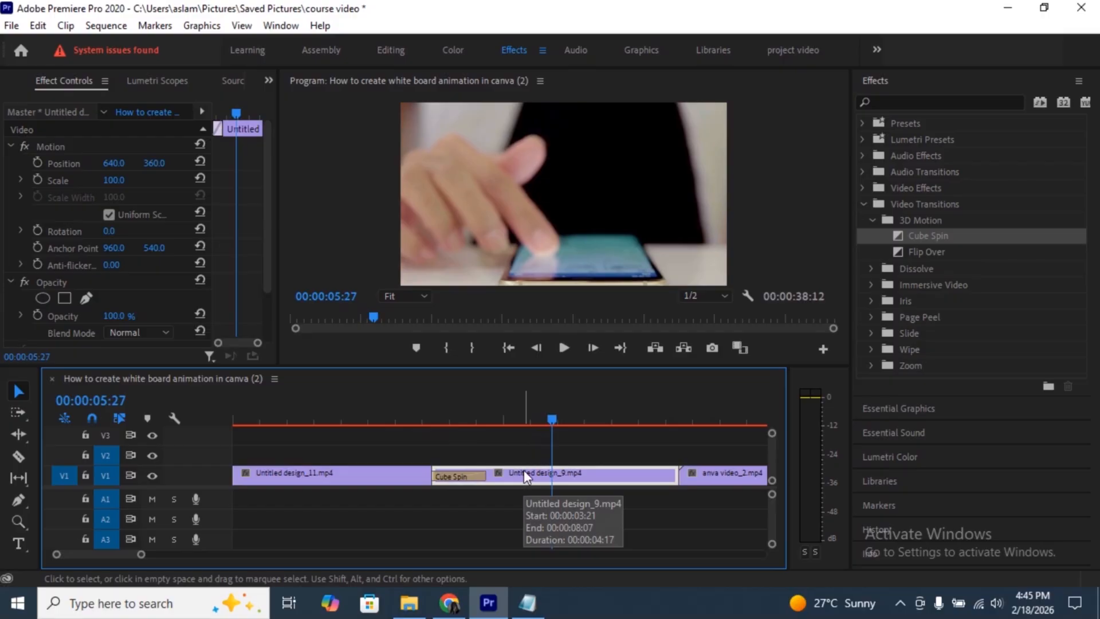
pyautogui.click(446, 480)
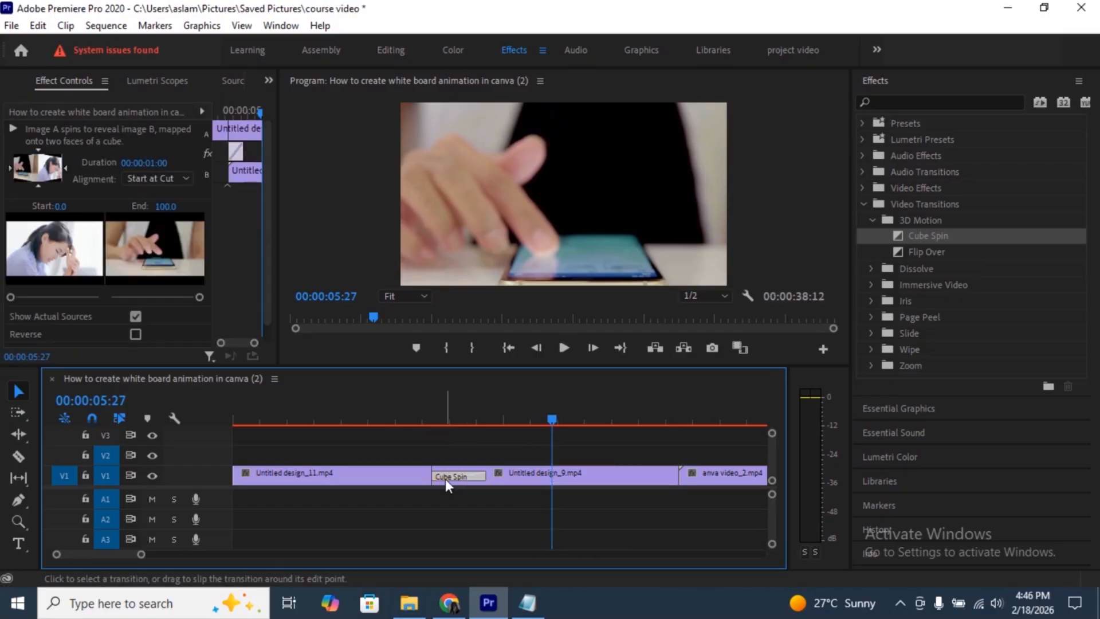
# - Apply the default Cross Dissolve transition to all clips at once and play the sequence from the start
pyautogui.hotkey('ctrl', 'a')
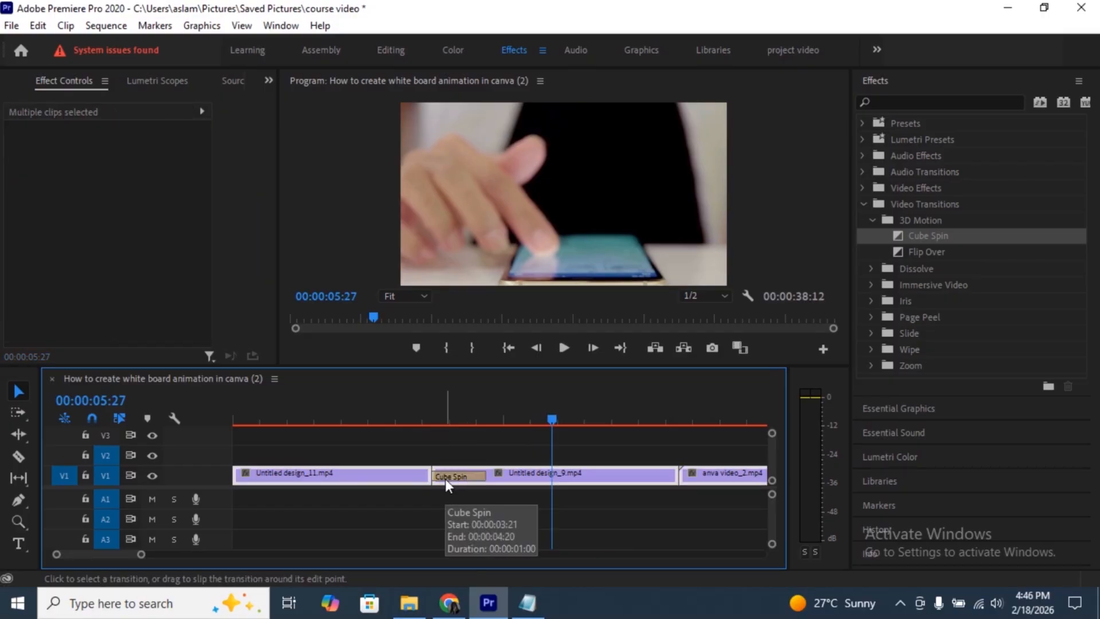
pyautogui.hotkey('ctrl', 'd')
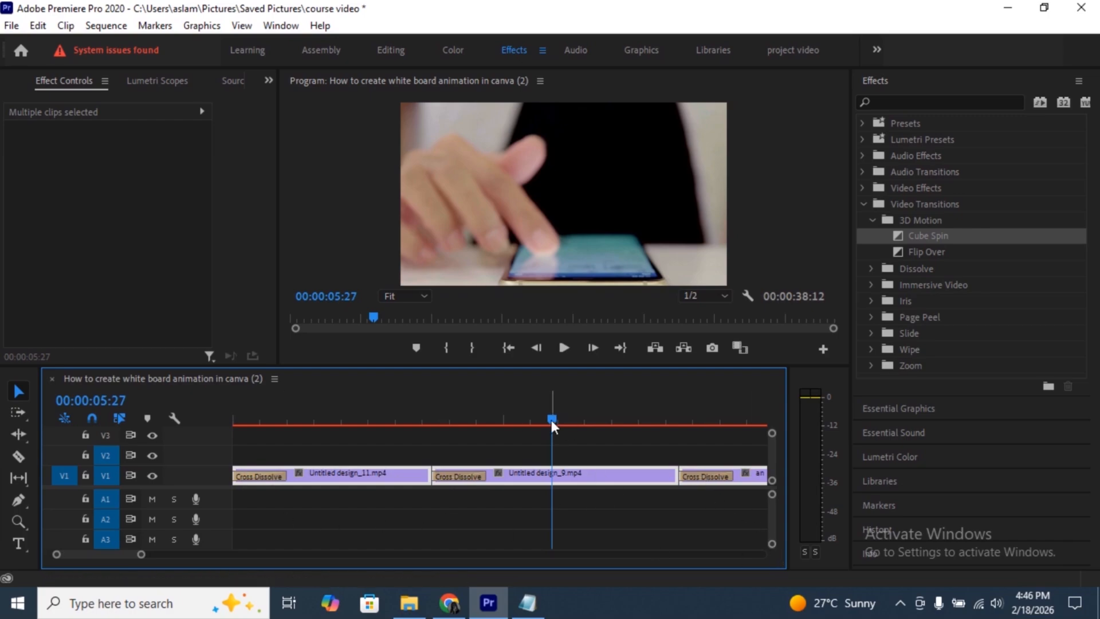
pyautogui.moveTo(552, 419); pyautogui.dragTo(159, 439)
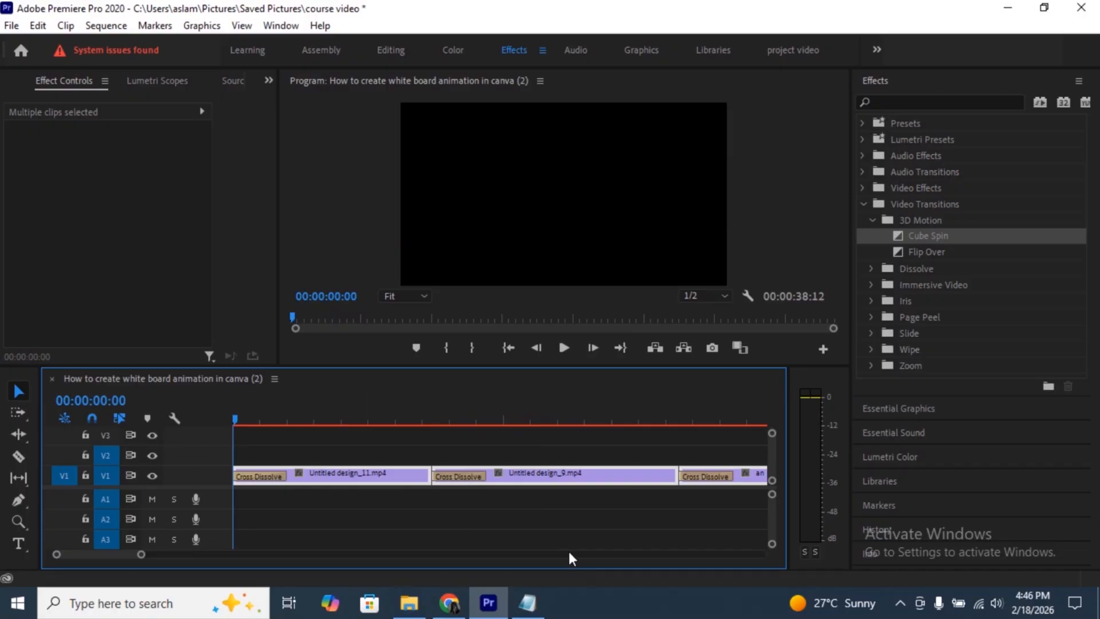
pyautogui.press('space')
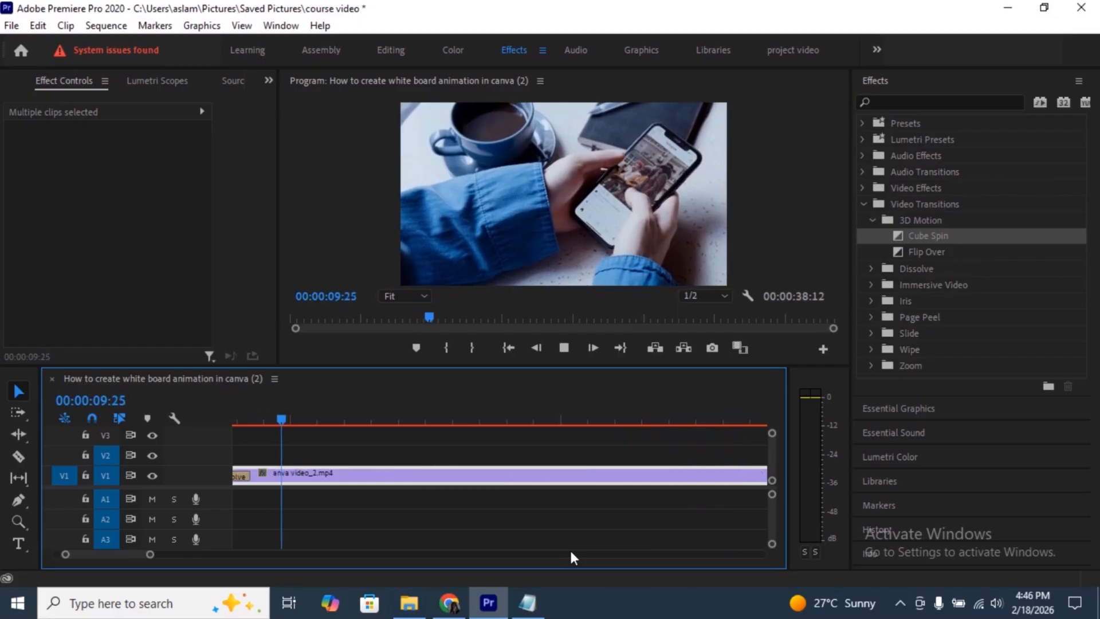
pyautogui.press('space')
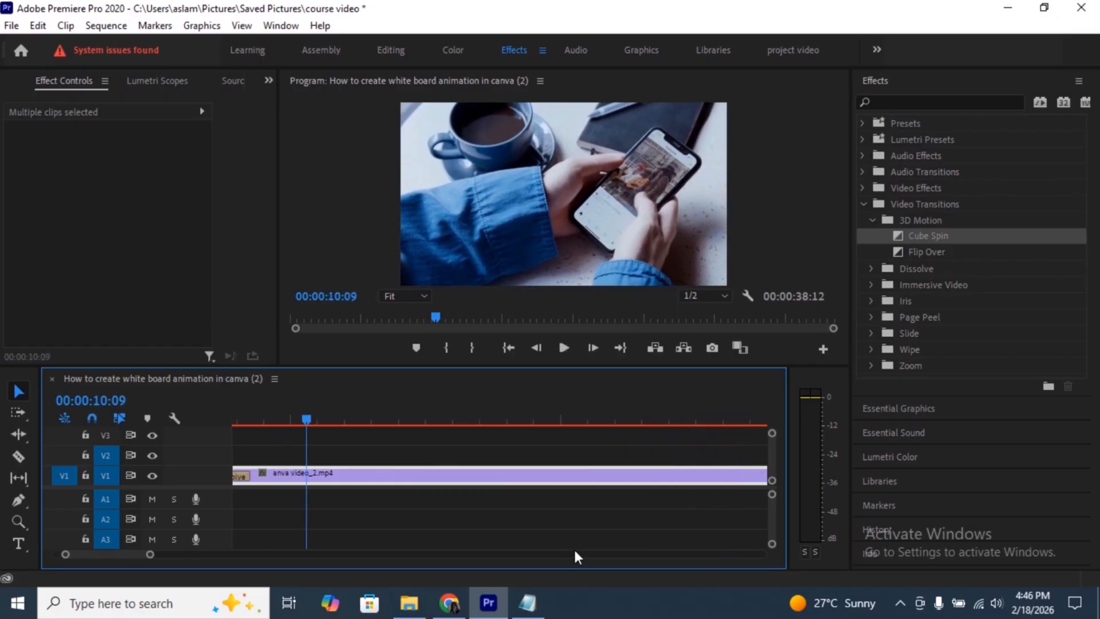
pyautogui.click(508, 348)
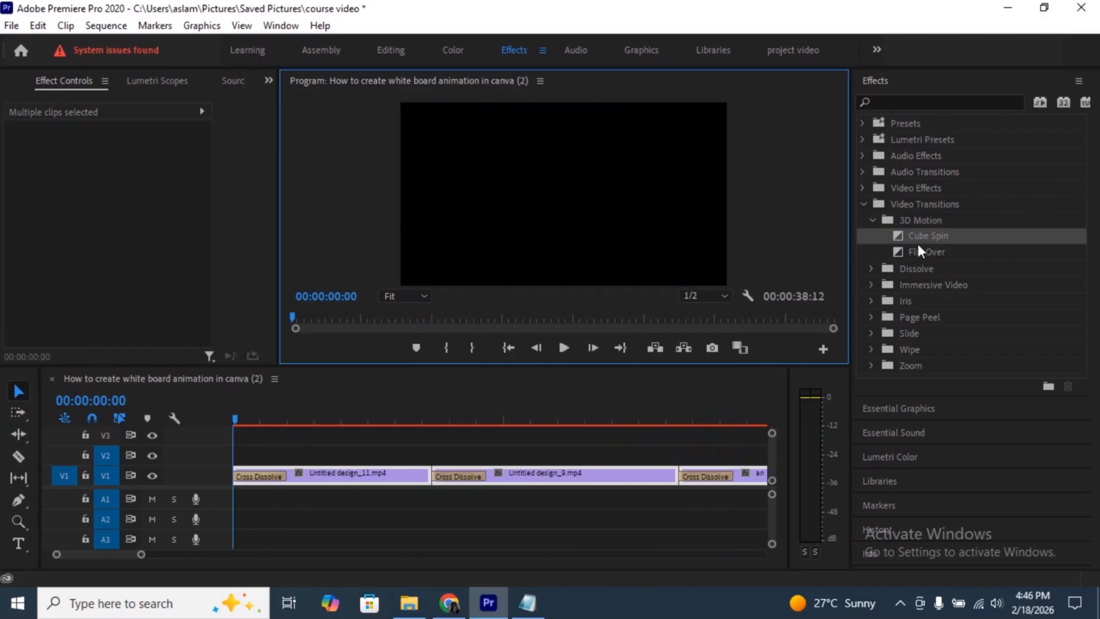
# - Undo the Cross Dissolve and Cube Spin transitions on the V1 clips
pyautogui.click(871, 219)
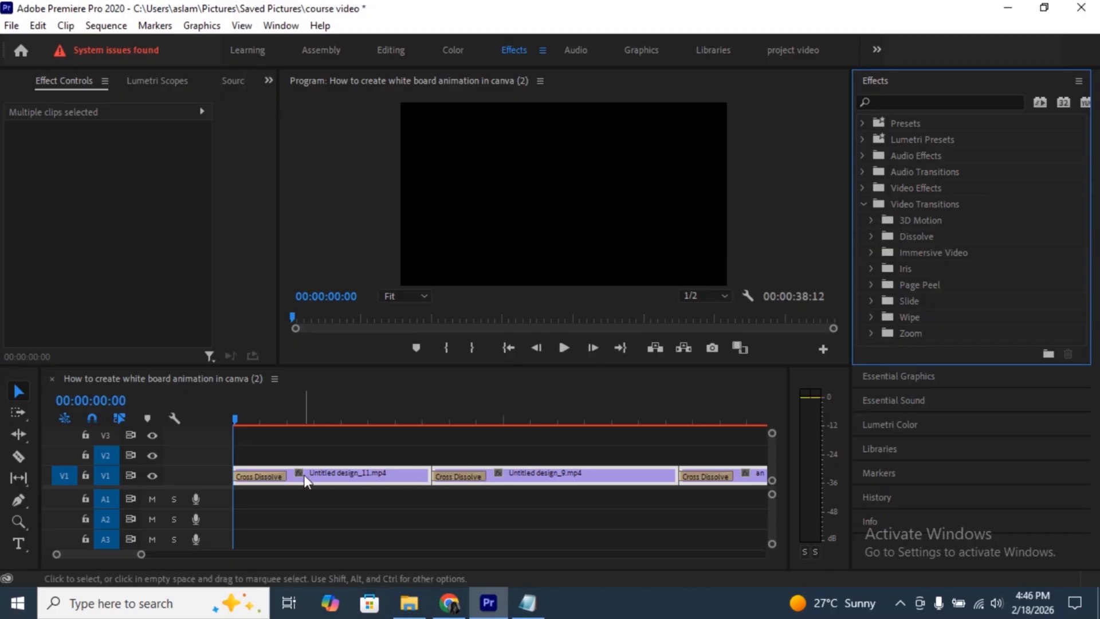
pyautogui.hotkey('ctrl', 'z')
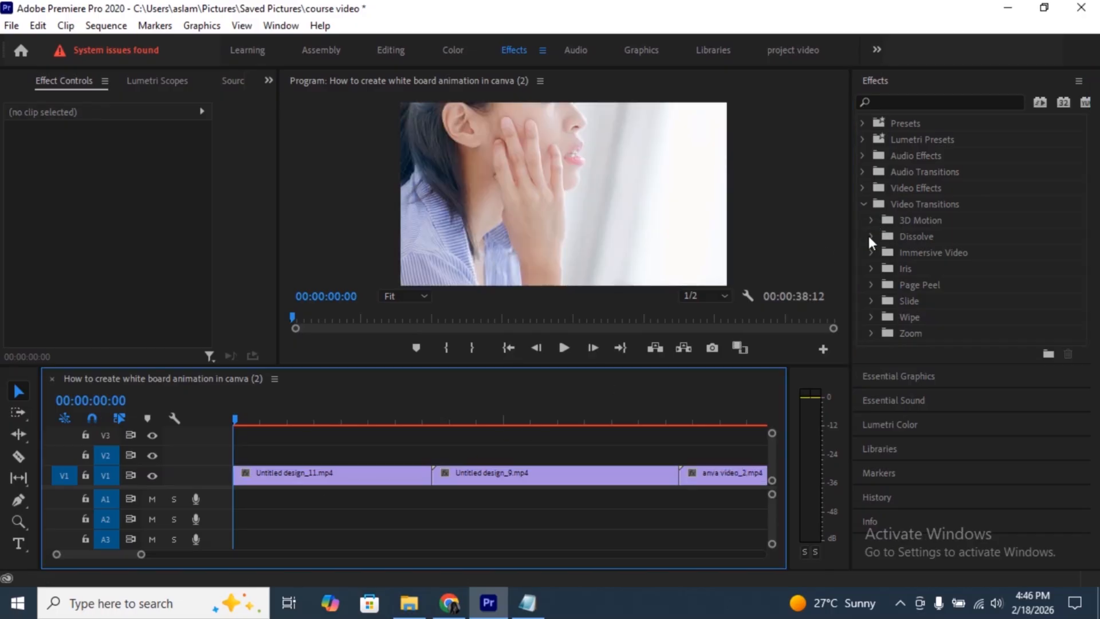
# - Apply the Dip to Black dissolve between Untitled design_11.mp4 and Untitled design_9.mp4 and play across the cut
pyautogui.click(871, 235)
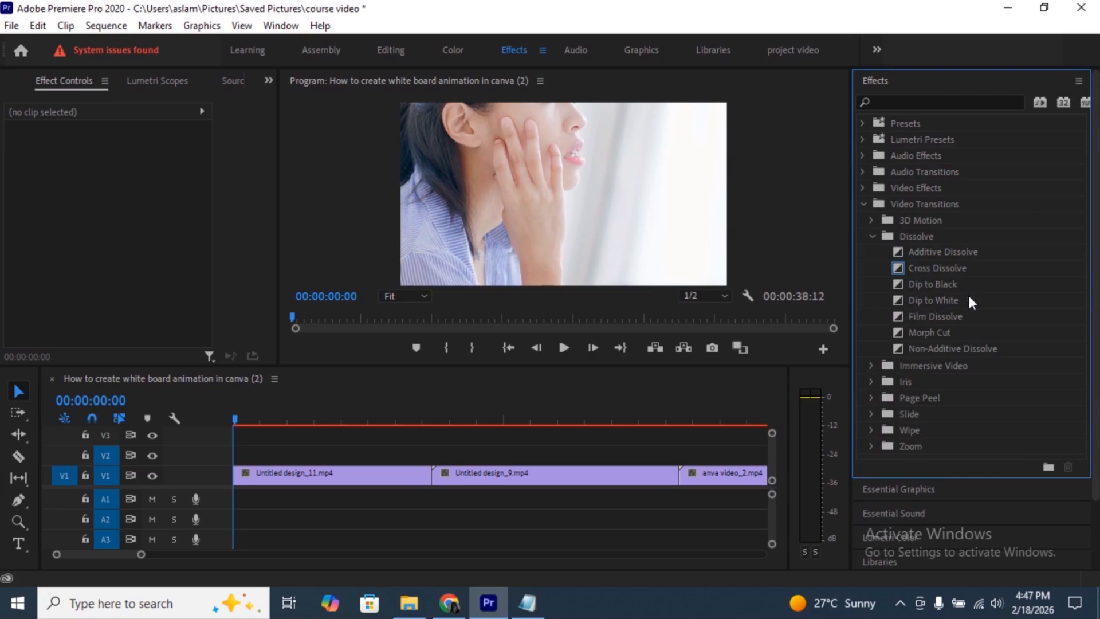
pyautogui.moveTo(929, 283); pyautogui.dragTo(426, 475)
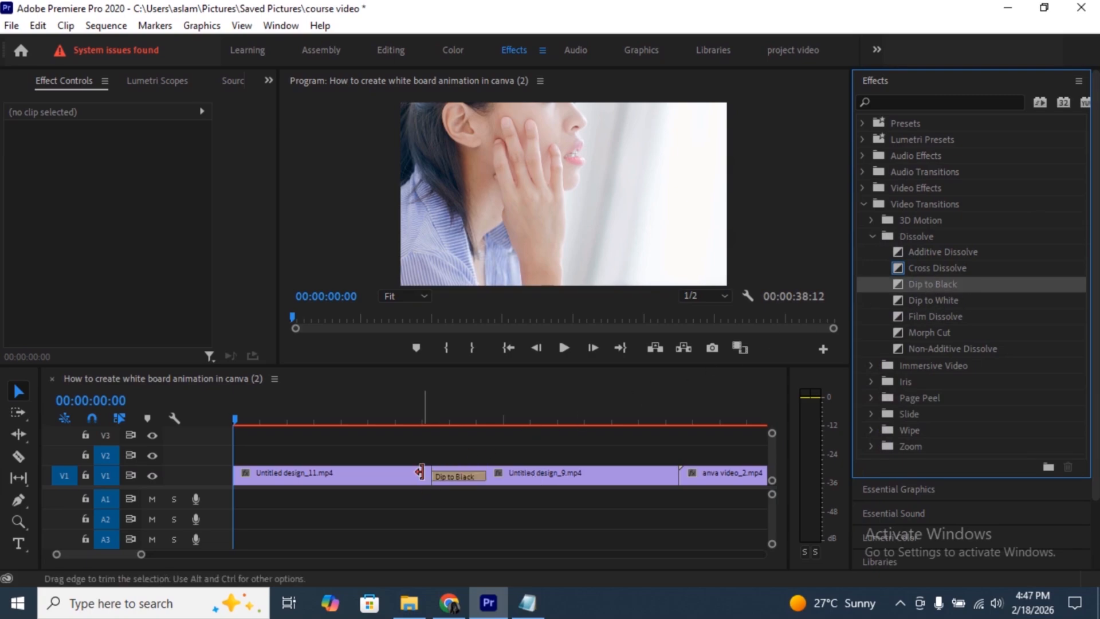
pyautogui.click(422, 415)
pyautogui.press('space')
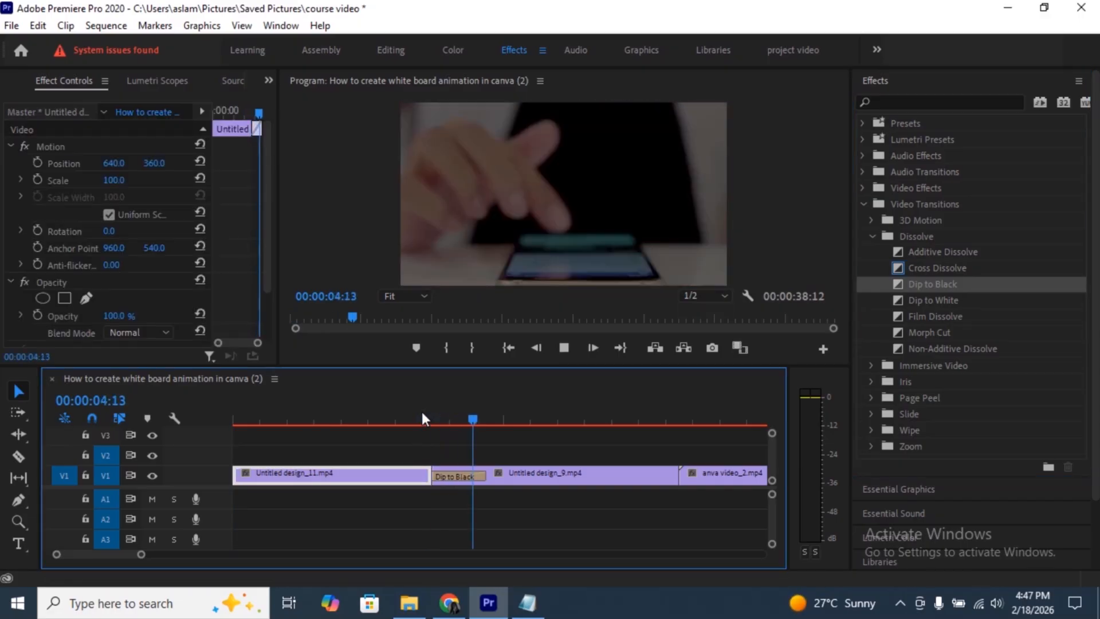
pyautogui.press('space')
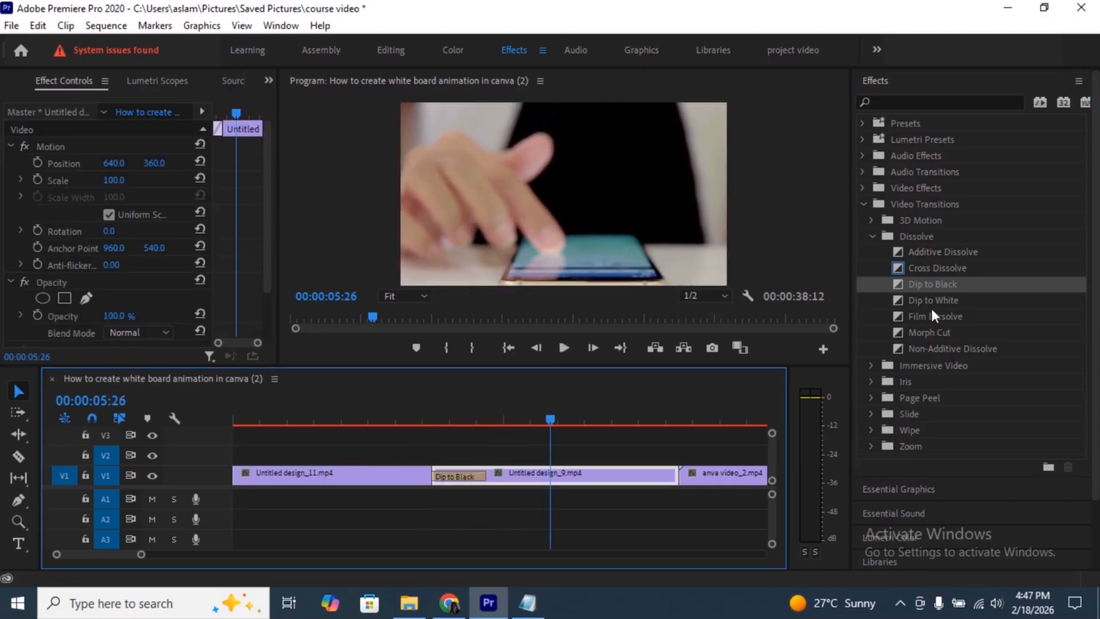
# - Replace the transition at the first cut with Dip to White and preview it
pyautogui.click(930, 299)
pyautogui.moveTo(470, 475); pyautogui.dragTo(449, 472)
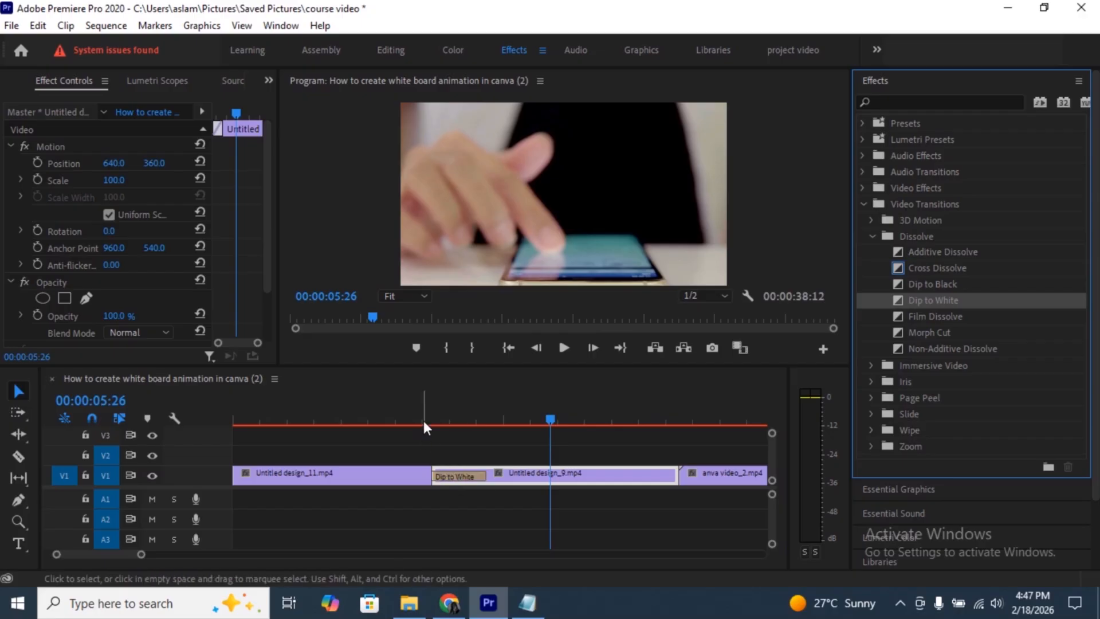
pyautogui.click(424, 421)
pyautogui.press('space')
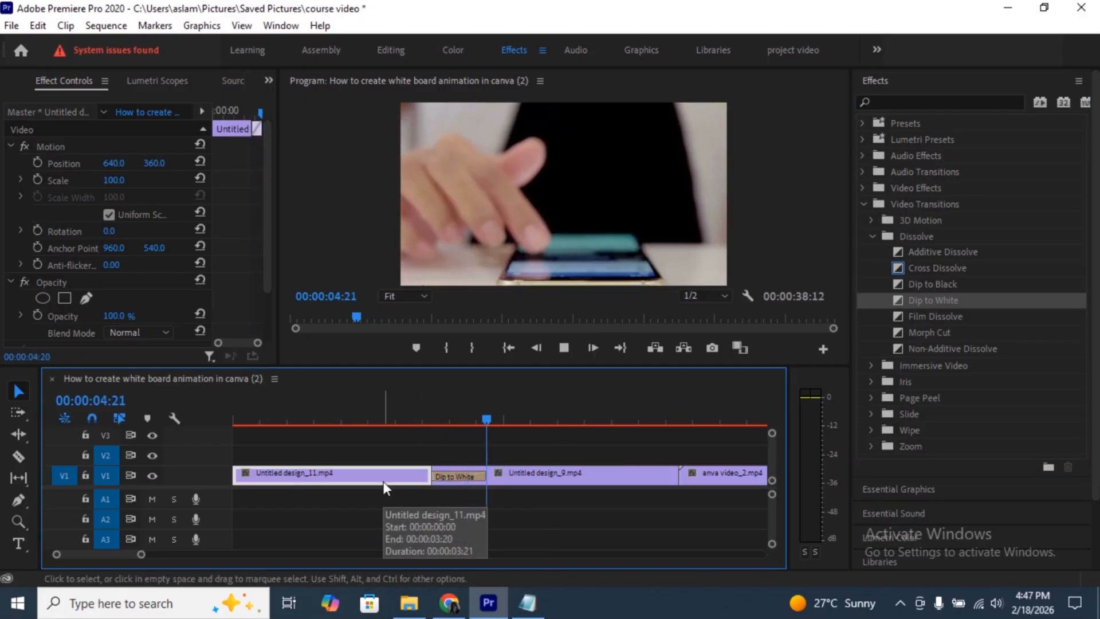
pyautogui.press('space')
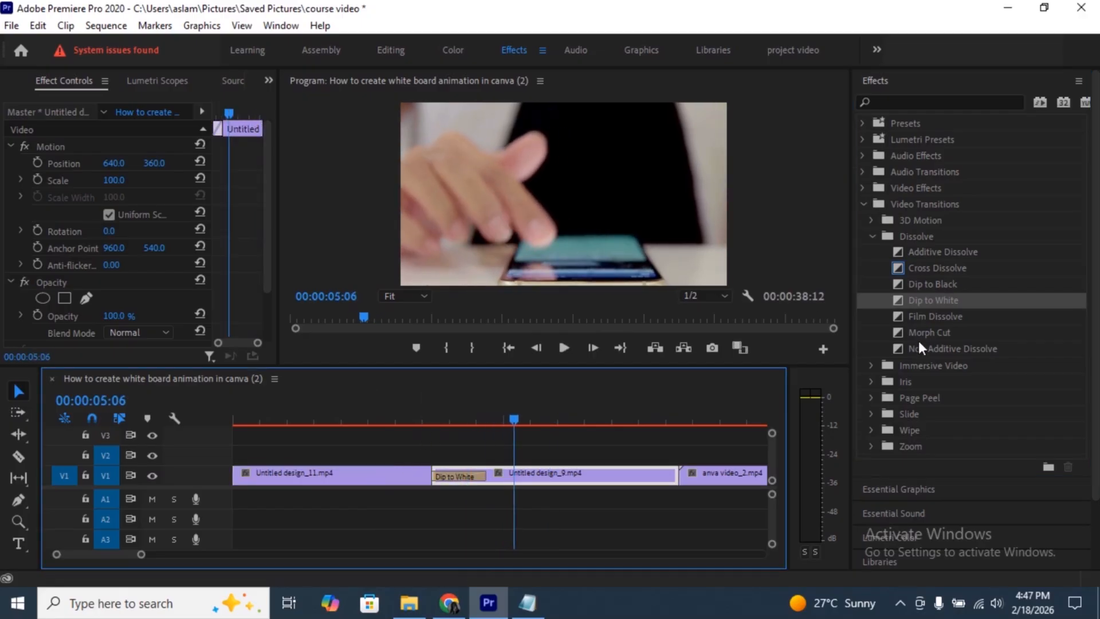
# - Replace the Dip to White transition with Morph Cut and play the sequence across the first cut
pyautogui.moveTo(922, 334); pyautogui.dragTo(449, 481)
pyautogui.click(410, 421)
pyautogui.press('space')
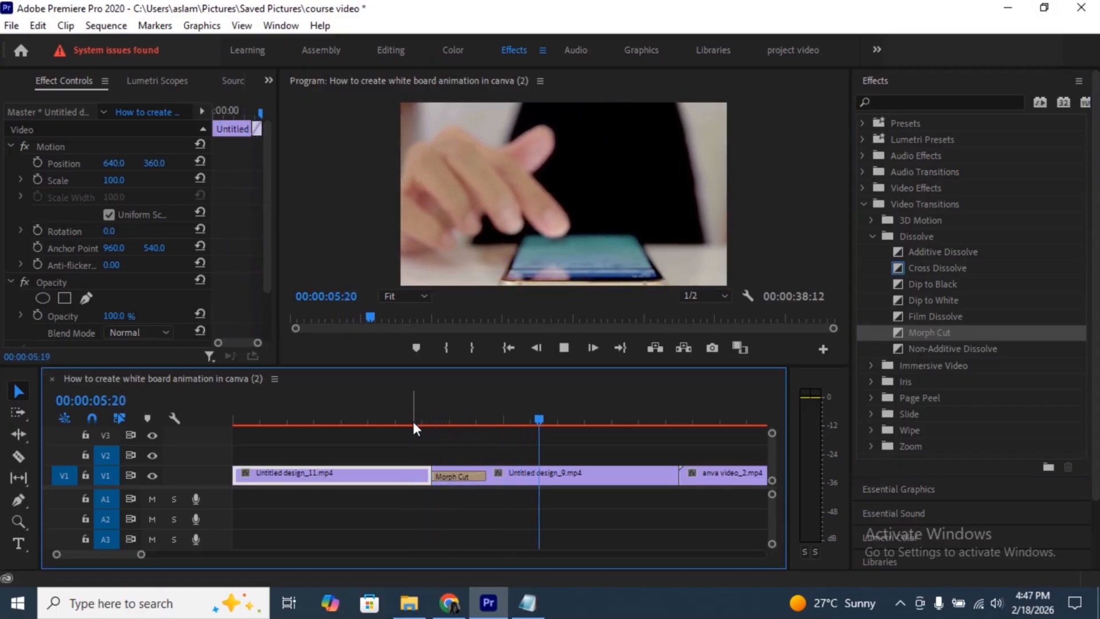
pyautogui.press('space')
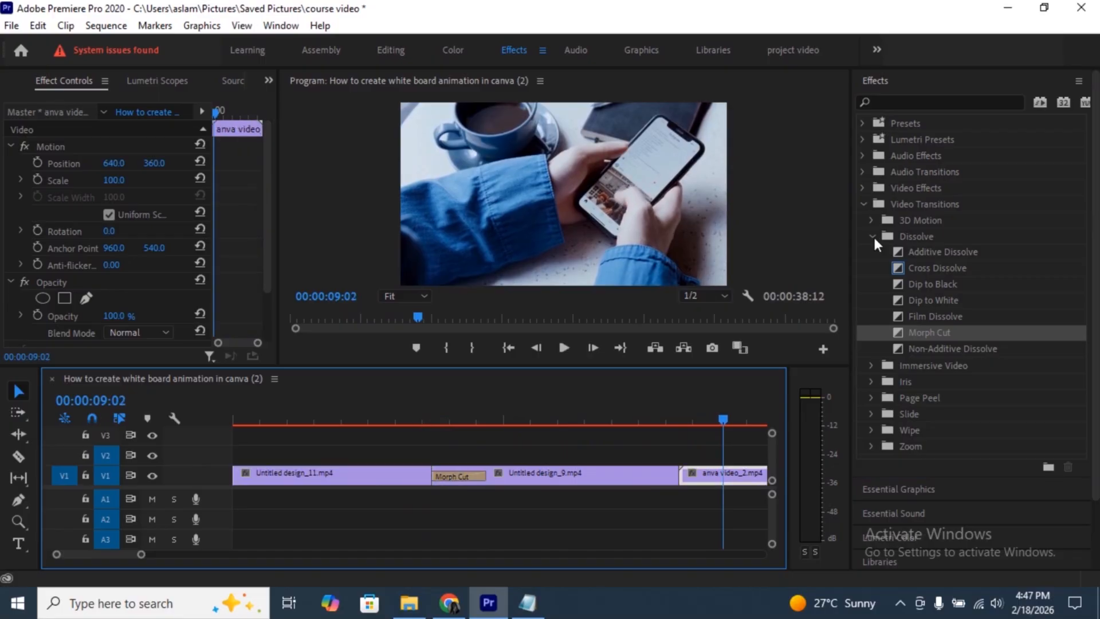
# - Apply the Slide transition between Untitled design_9.mp4 and anva video_2.mp4 and preview that cut
pyautogui.click(872, 236)
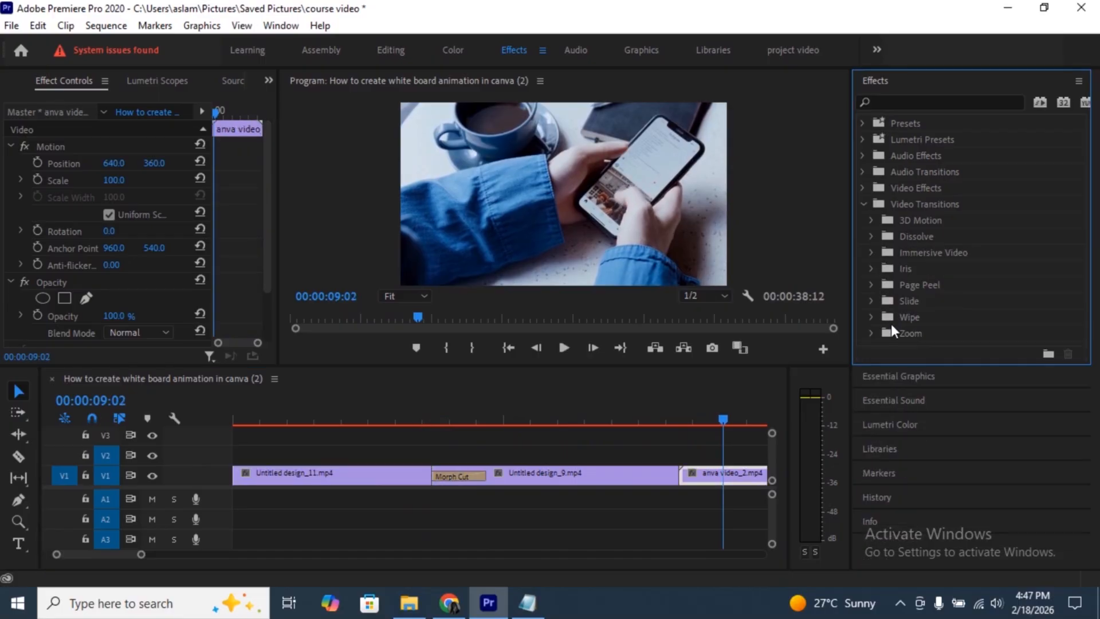
pyautogui.click(871, 302)
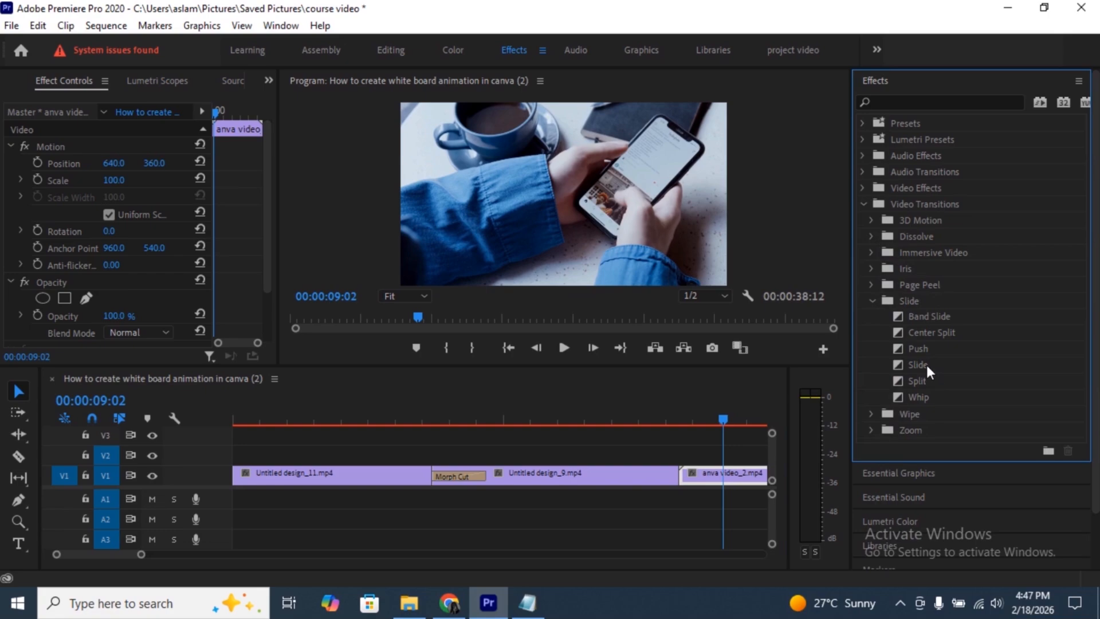
pyautogui.moveTo(926, 366); pyautogui.dragTo(682, 481)
pyautogui.press('space')
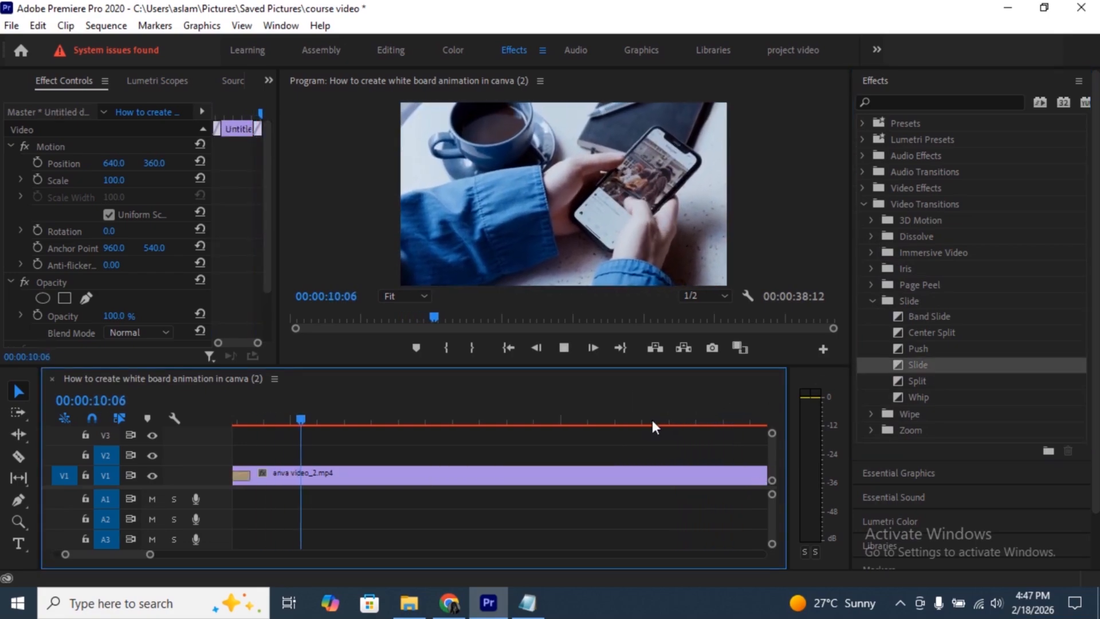
pyautogui.press('space')
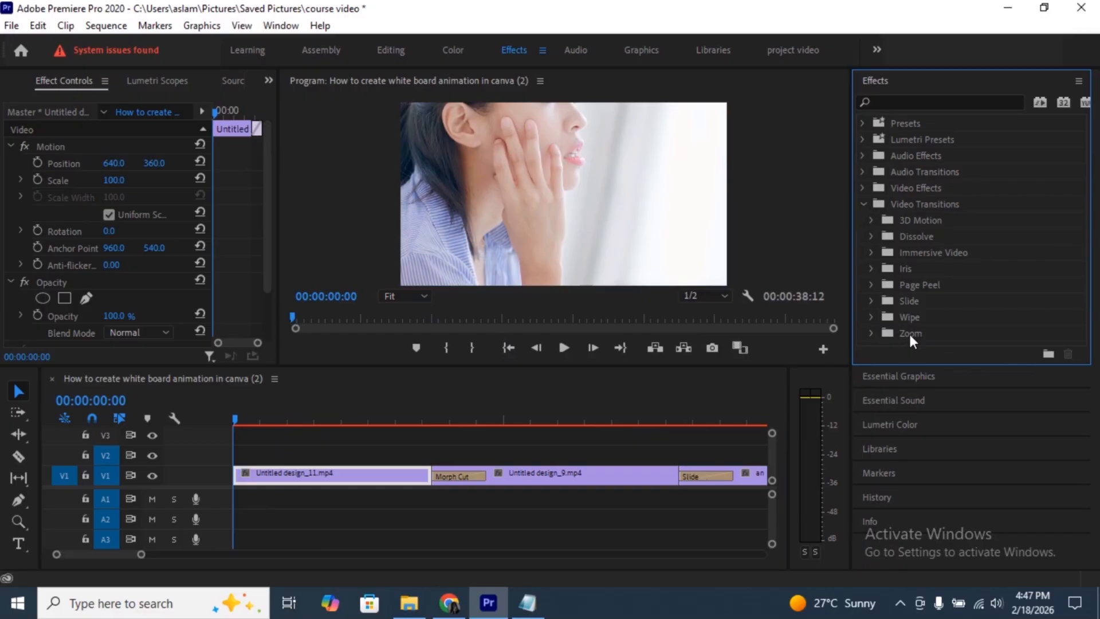
# - Replace the Morph Cut transition at the first cut with Cross Zoom and preview it
pyautogui.click(871, 333)
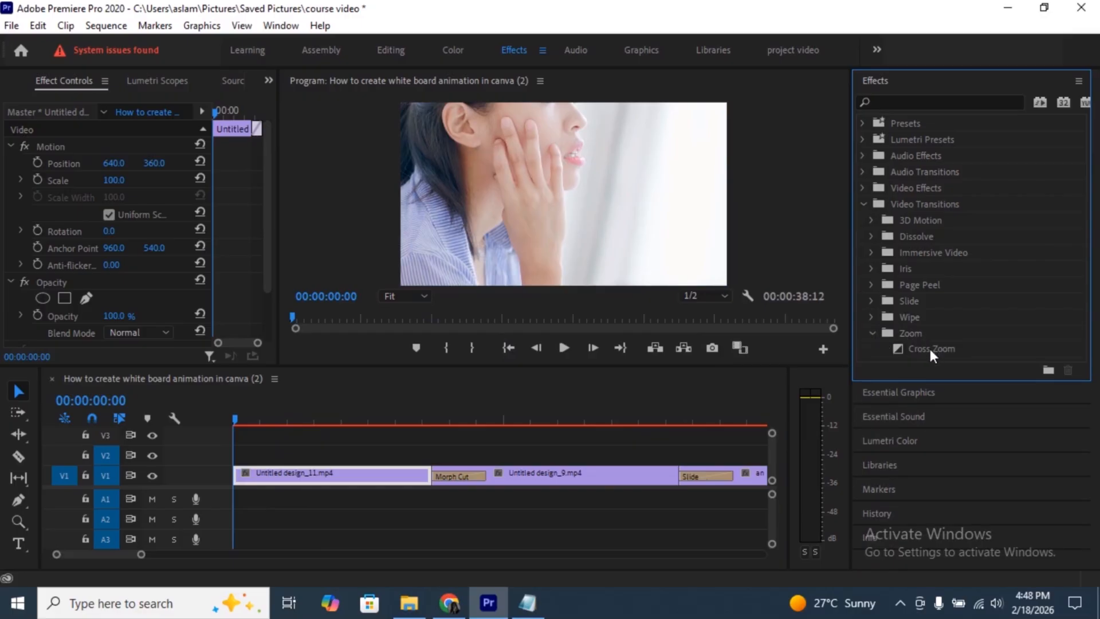
pyautogui.moveTo(930, 349); pyautogui.dragTo(444, 473)
pyautogui.click(417, 410)
pyautogui.press('space')
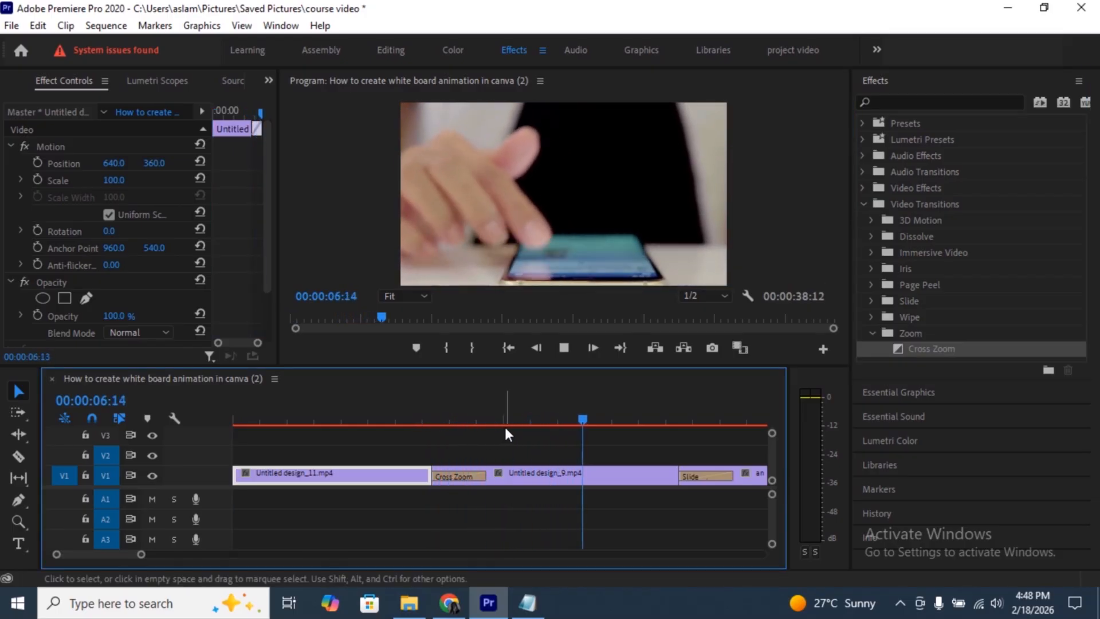
pyautogui.press('space')
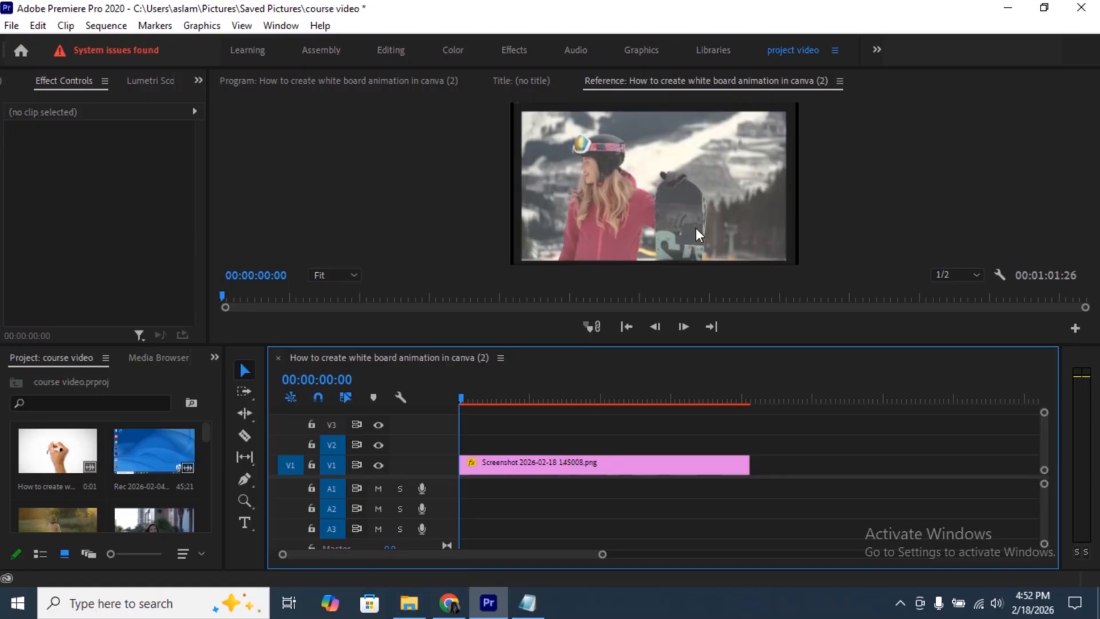
# - Select the Screenshot 2026-02-18 145008.png clip, move the playhead to 00:00:14:27 and switch to the Color workspace
pyautogui.click(533, 464)
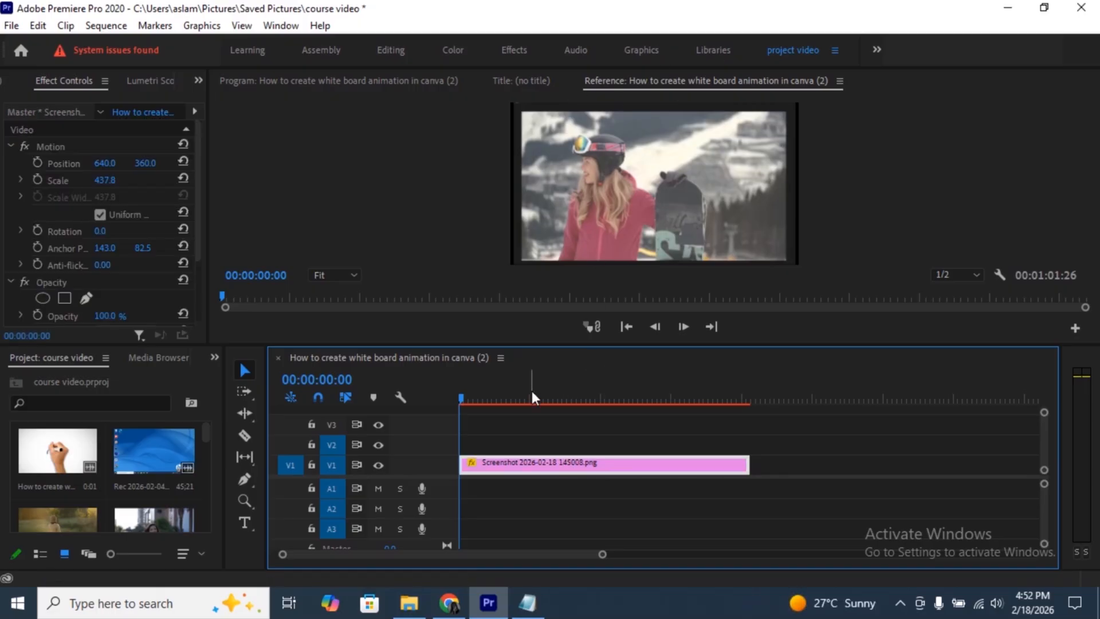
pyautogui.click(531, 396)
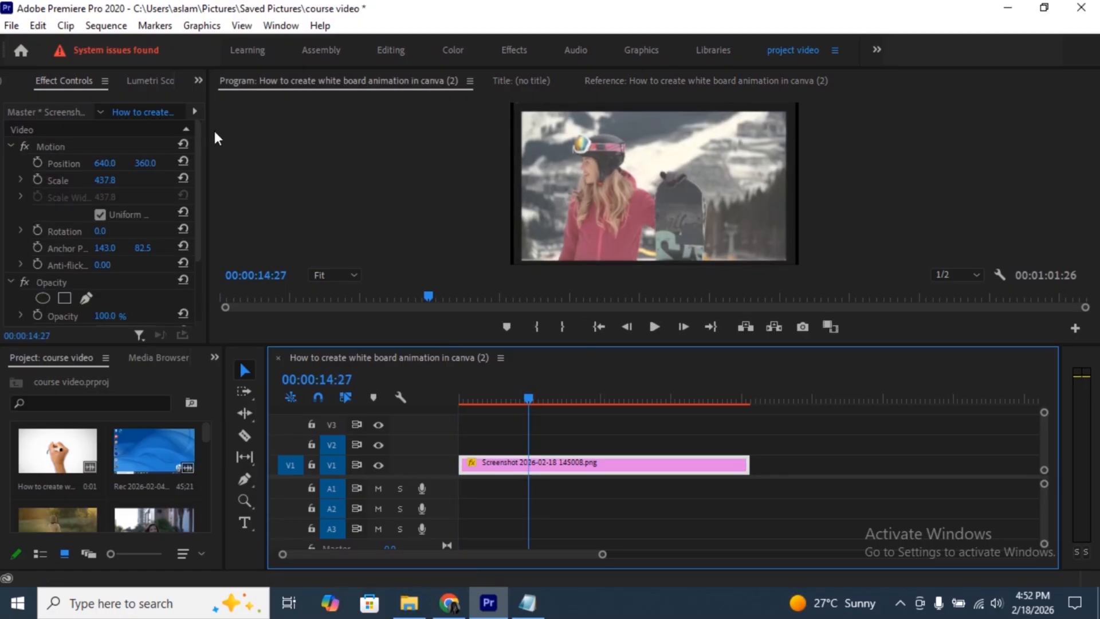
pyautogui.click(280, 26)
pyautogui.moveTo(435, 38)
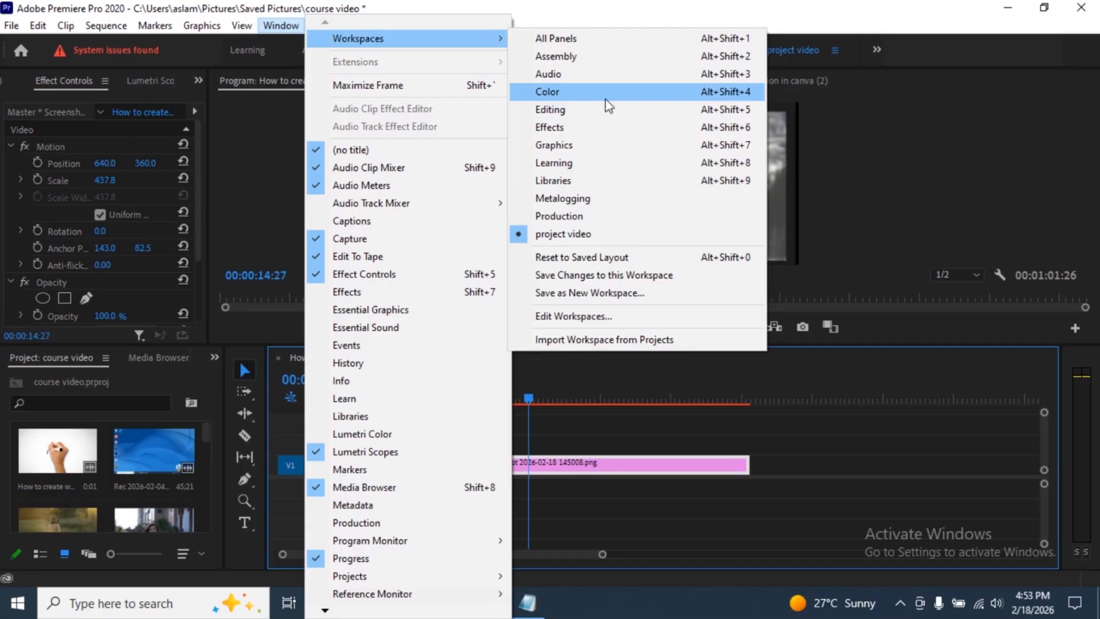
pyautogui.click(547, 92)
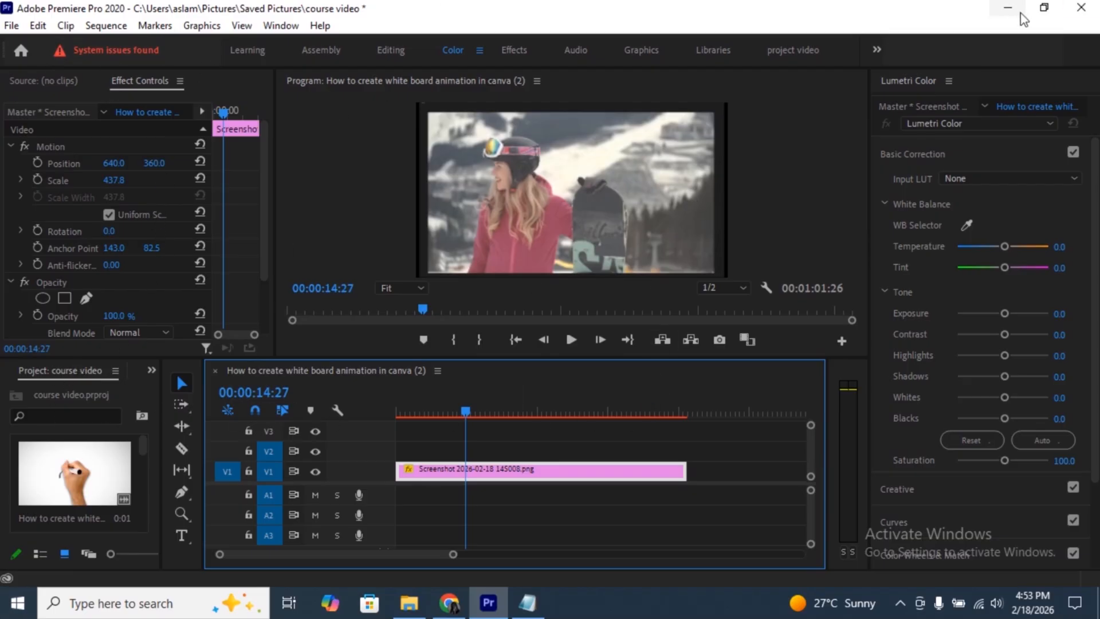
# - Set the clip's Basic Correction Temperature to -12.3, Tint to 5.3 and Exposure to 0.6
pyautogui.click(962, 204)
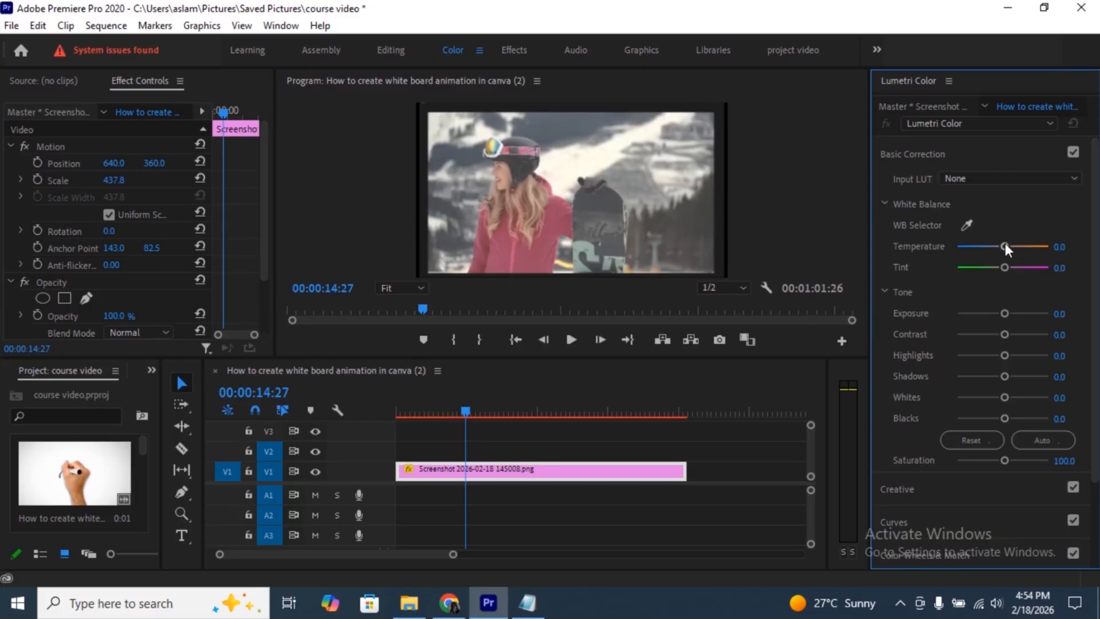
pyautogui.moveTo(1004, 244)
pyautogui.mouseDown()
pyautogui.moveTo(1015, 246)
pyautogui.moveTo(995, 246)
pyautogui.mouseUp()
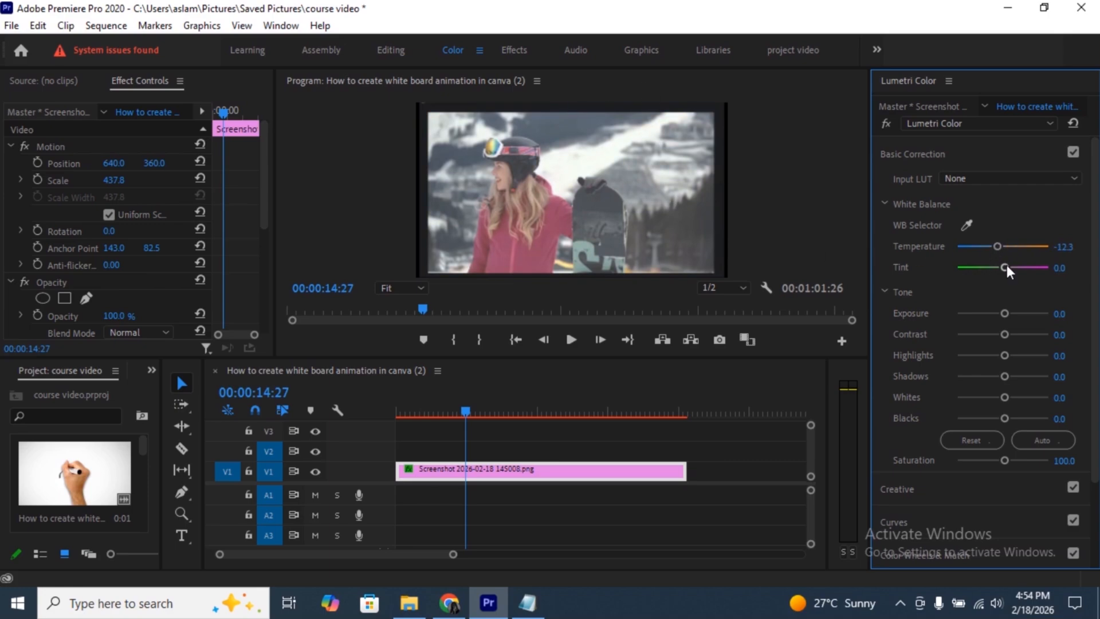
pyautogui.moveTo(1006, 265); pyautogui.dragTo(1003, 267)
pyautogui.moveTo(1004, 313); pyautogui.dragTo(1009, 313)
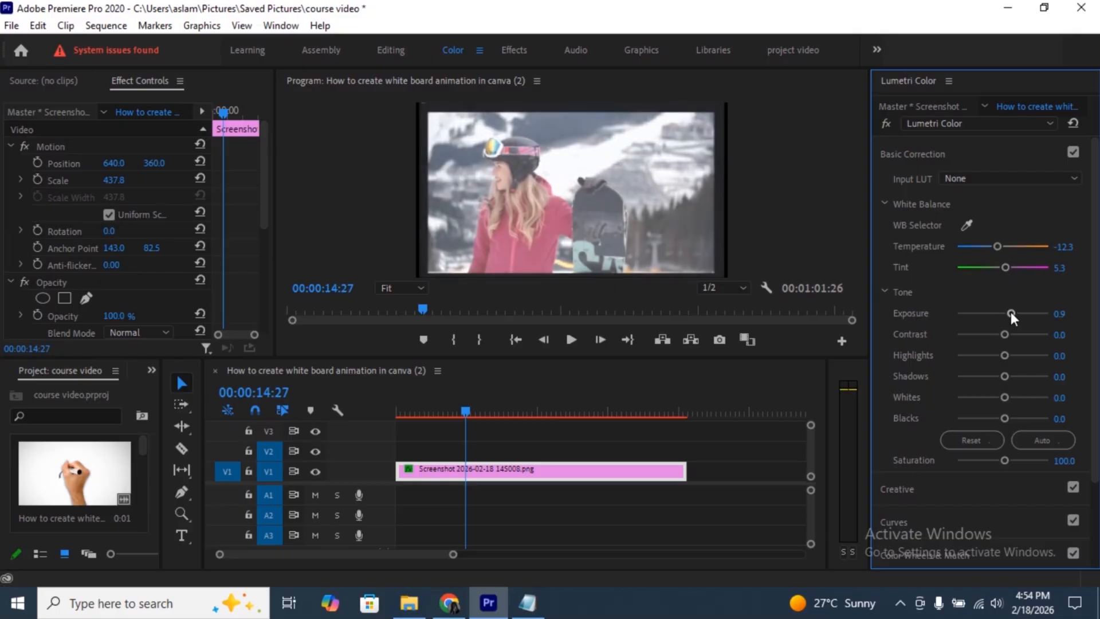
pyautogui.moveTo(1011, 312)
pyautogui.mouseDown()
pyautogui.moveTo(992, 311)
pyautogui.moveTo(1007, 314)
pyautogui.mouseUp()
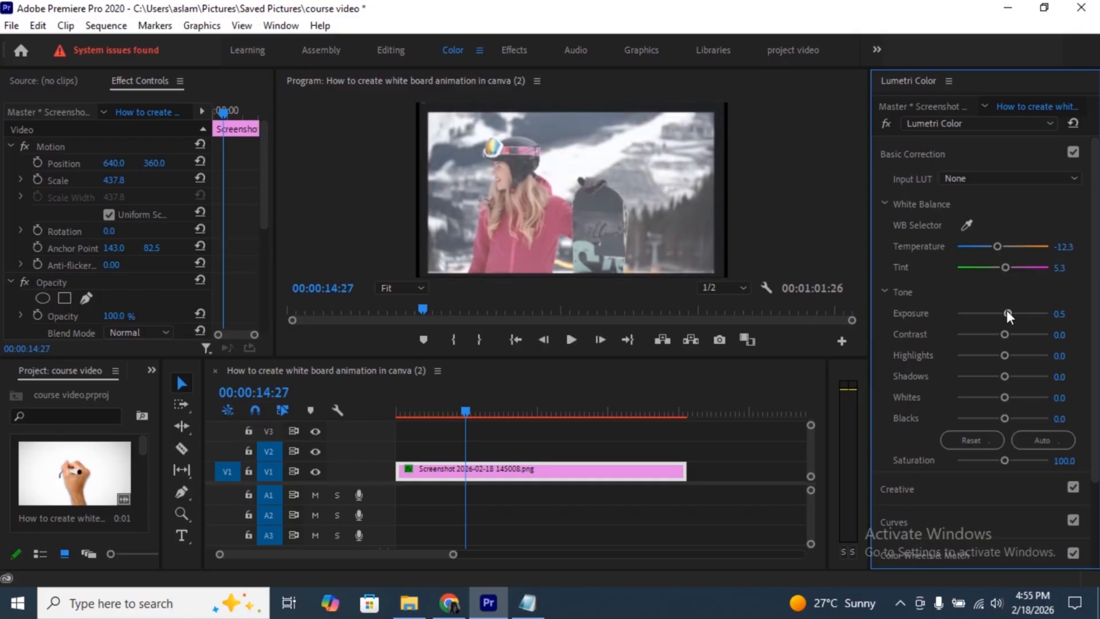
pyautogui.moveTo(1006, 311); pyautogui.dragTo(1008, 312)
# - Raise the clip's Contrast to 101.7, toggling the Lumetri Color bypass along the way to compare with the original
pyautogui.moveTo(1005, 334); pyautogui.dragTo(1032, 335)
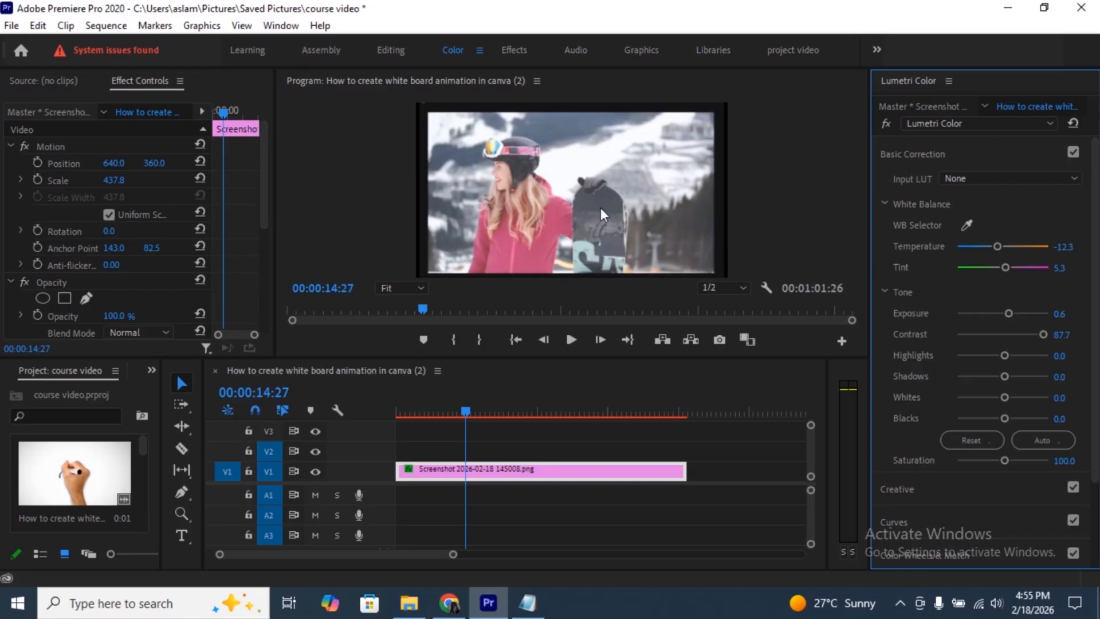
pyautogui.click(885, 123)
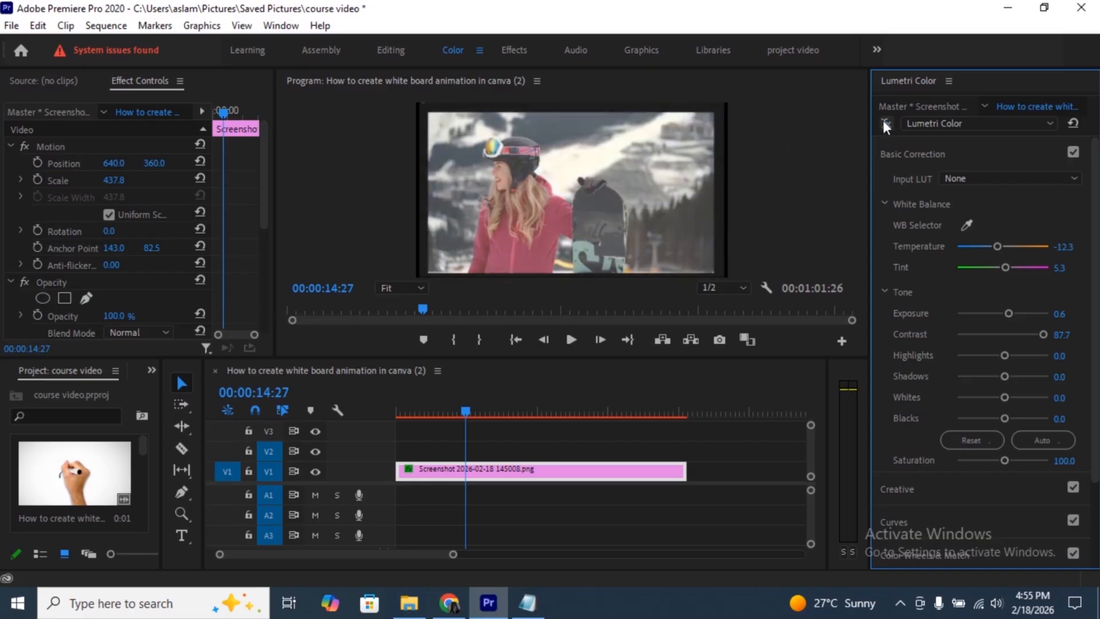
pyautogui.click(884, 123)
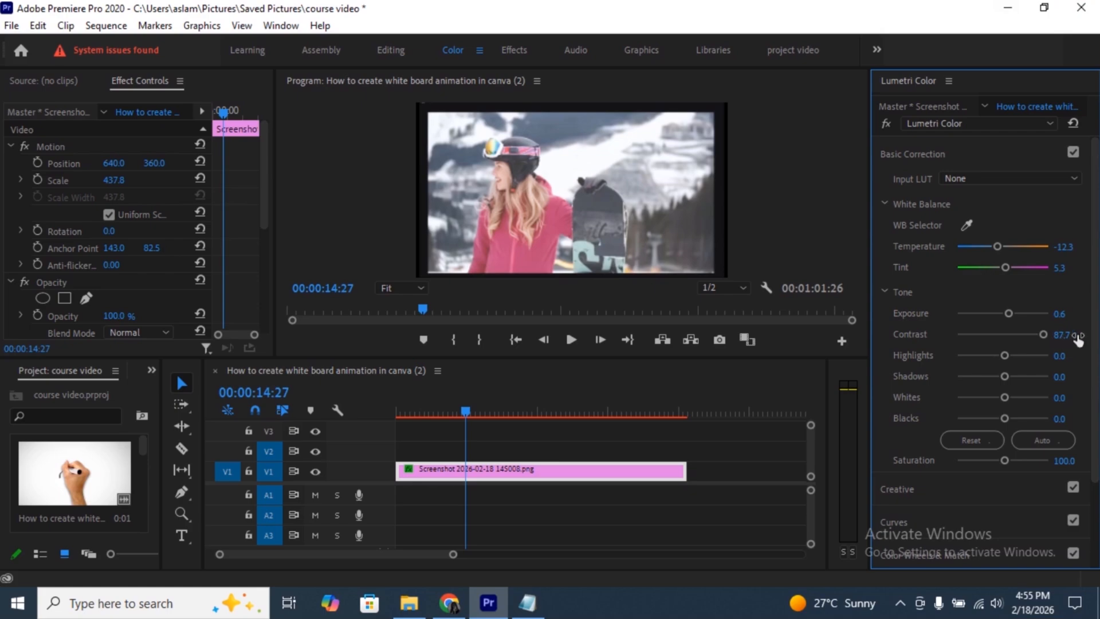
pyautogui.moveTo(1062, 335); pyautogui.dragTo(1073, 335)
pyautogui.moveTo(1070, 335)
pyautogui.mouseDown()
pyautogui.moveTo(1060, 335)
pyautogui.moveTo(1072, 337)
pyautogui.mouseUp()
# - Set the clip's Highlights to 21.1 and Shadows to -26.3
pyautogui.moveTo(1005, 355); pyautogui.dragTo(1016, 355)
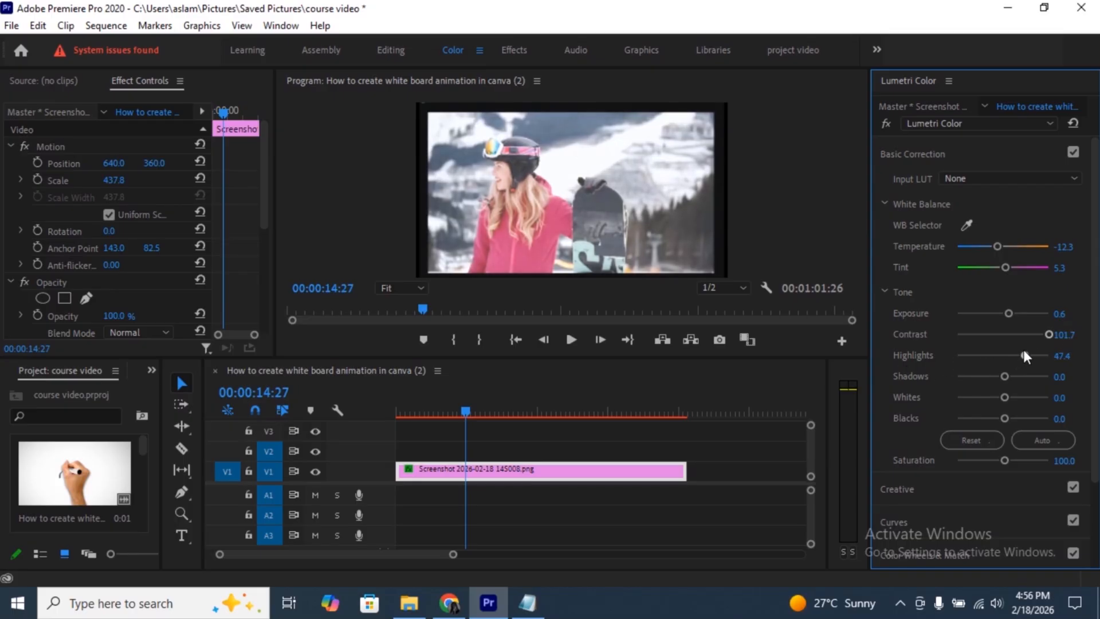
pyautogui.moveTo(1024, 353)
pyautogui.mouseDown()
pyautogui.moveTo(996, 351)
pyautogui.moveTo(1011, 351)
pyautogui.mouseUp()
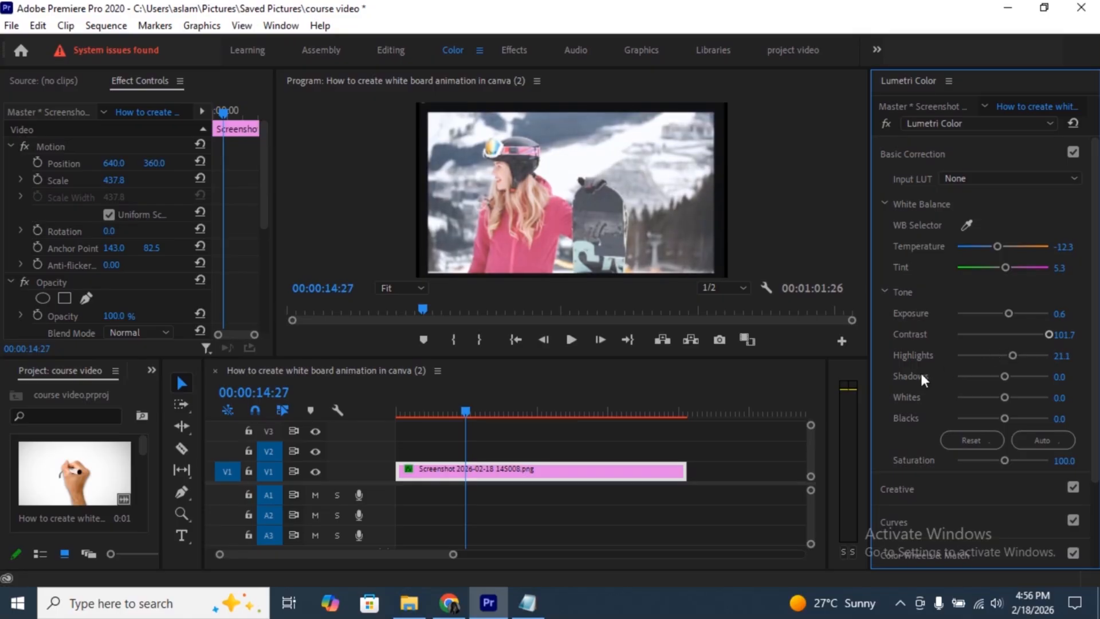
pyautogui.moveTo(1005, 375)
pyautogui.mouseDown()
pyautogui.moveTo(1015, 374)
pyautogui.moveTo(990, 375)
pyautogui.mouseUp()
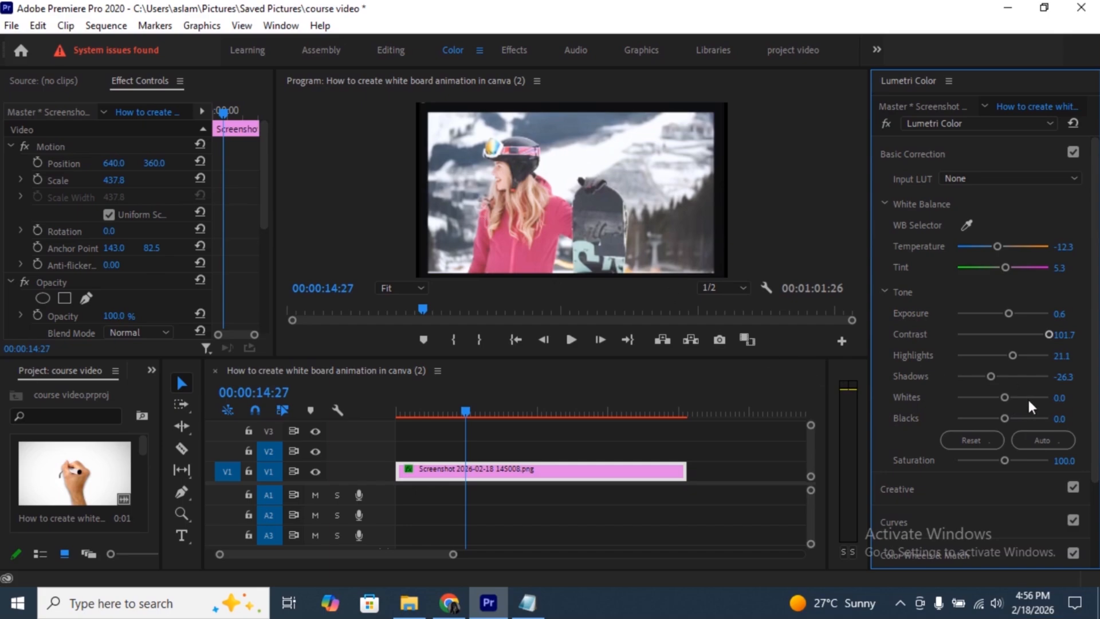
# - Raise the Basic Correction Saturation to 136.8 and toggle the Lumetri Color bypass to compare before and after
pyautogui.scroll(-2, 1026, 397)
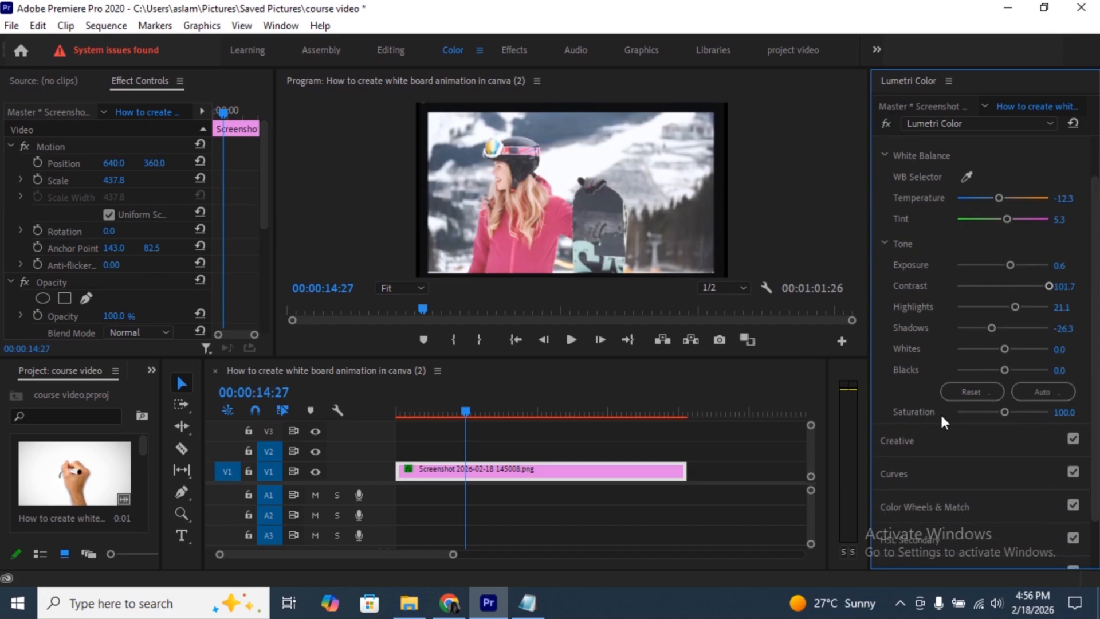
pyautogui.moveTo(1005, 410); pyautogui.dragTo(1019, 410)
pyautogui.click(884, 123)
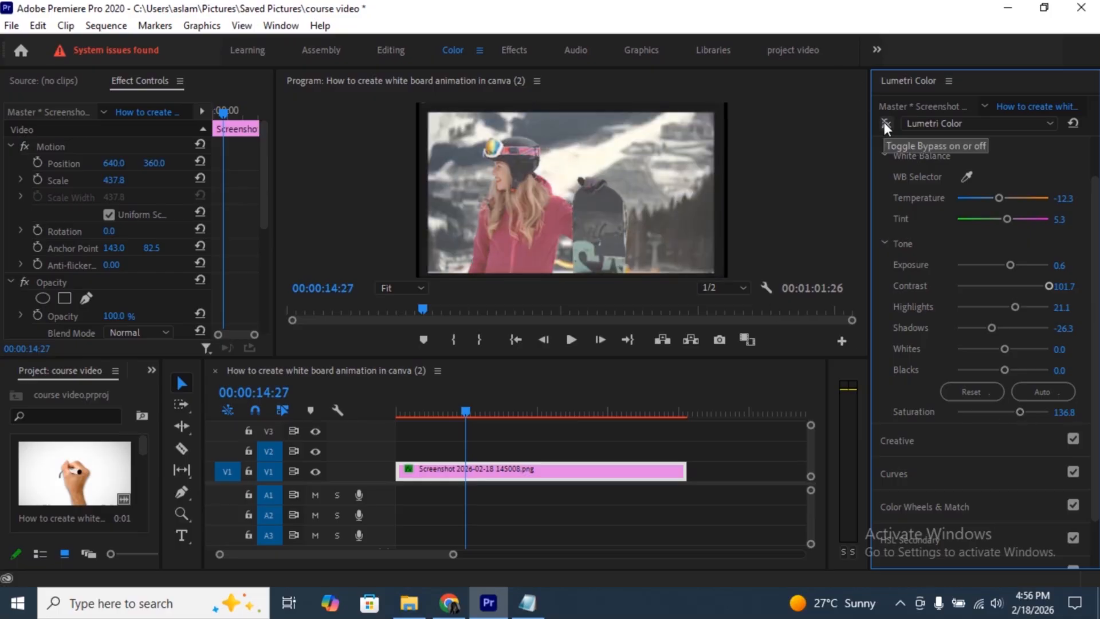
pyautogui.click(884, 123)
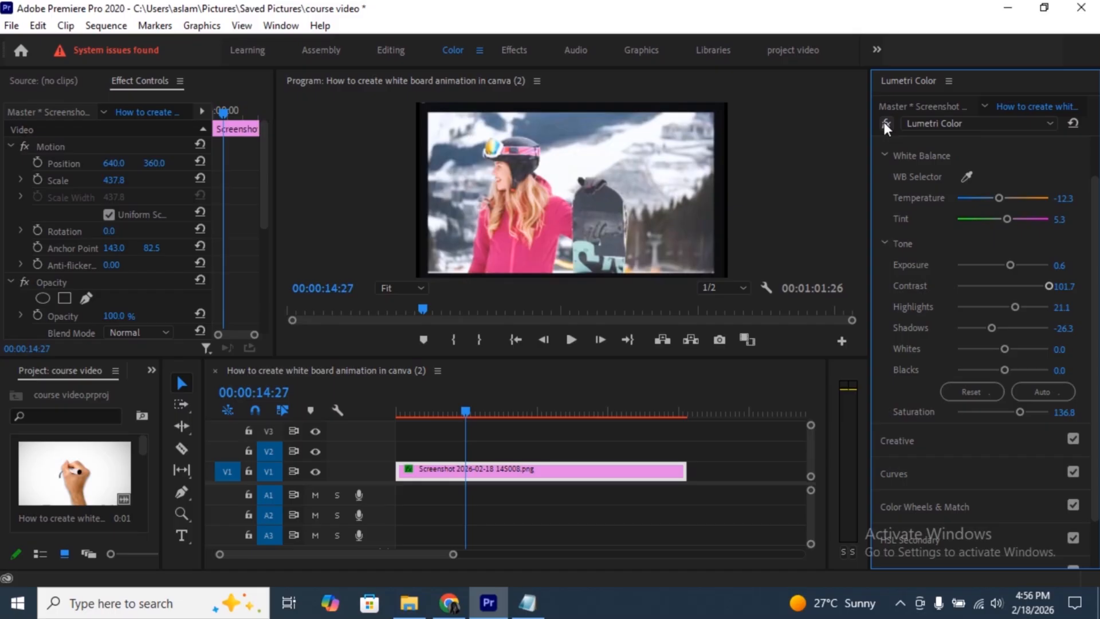
# - Collapse Basic Correction, expand the Creative section and apply the Fuji F125 Kodak 2393 (by Adobe) look
pyautogui.scroll(2, 974, 257)
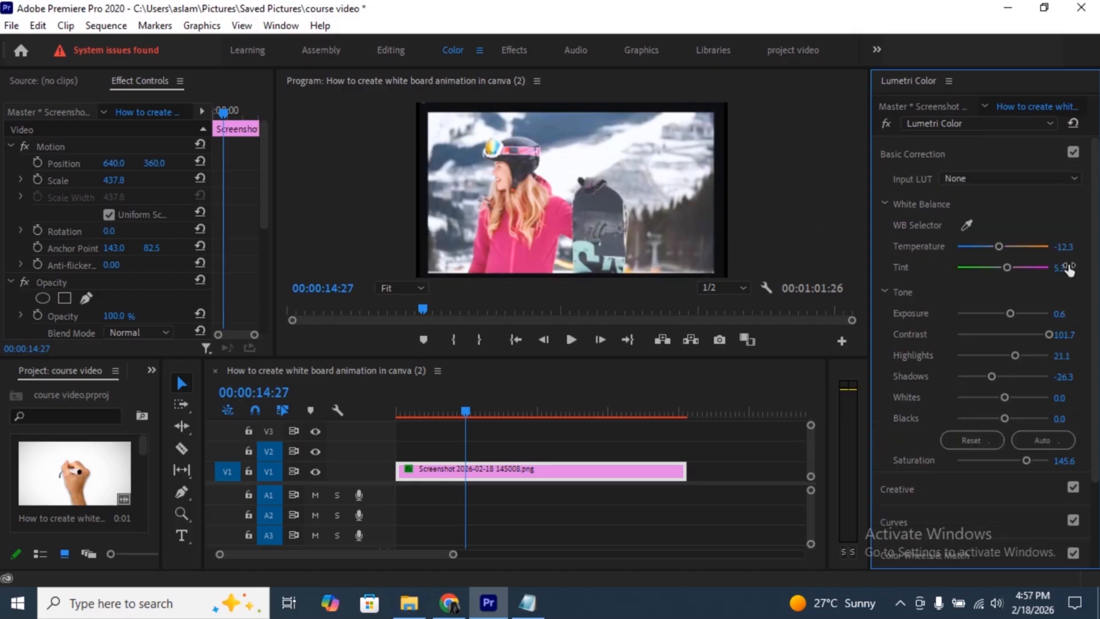
pyautogui.click(938, 150)
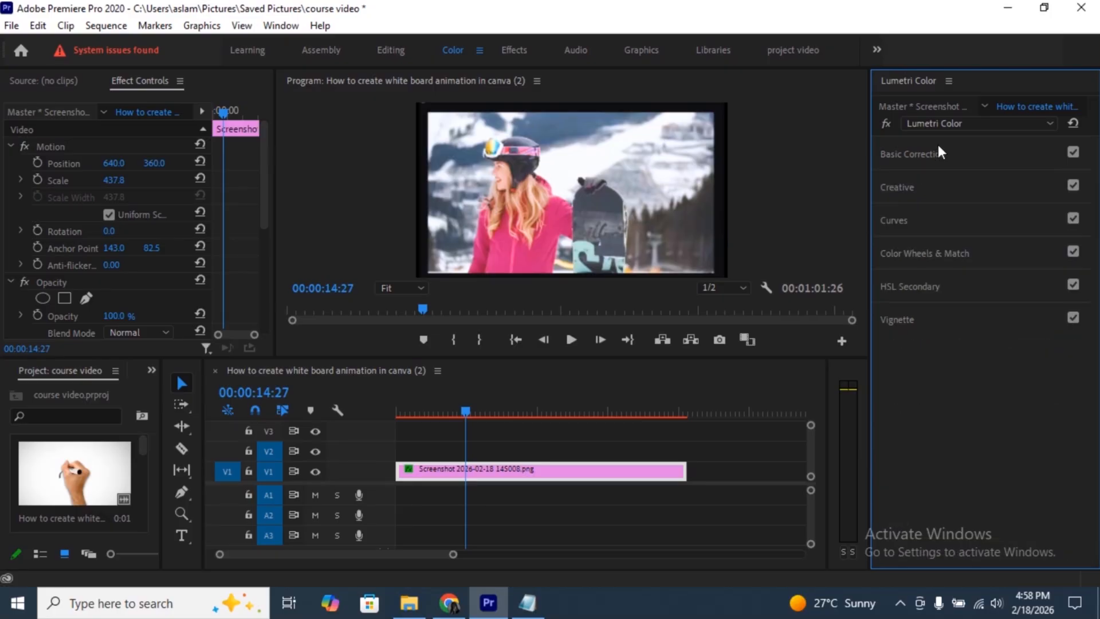
pyautogui.click(919, 188)
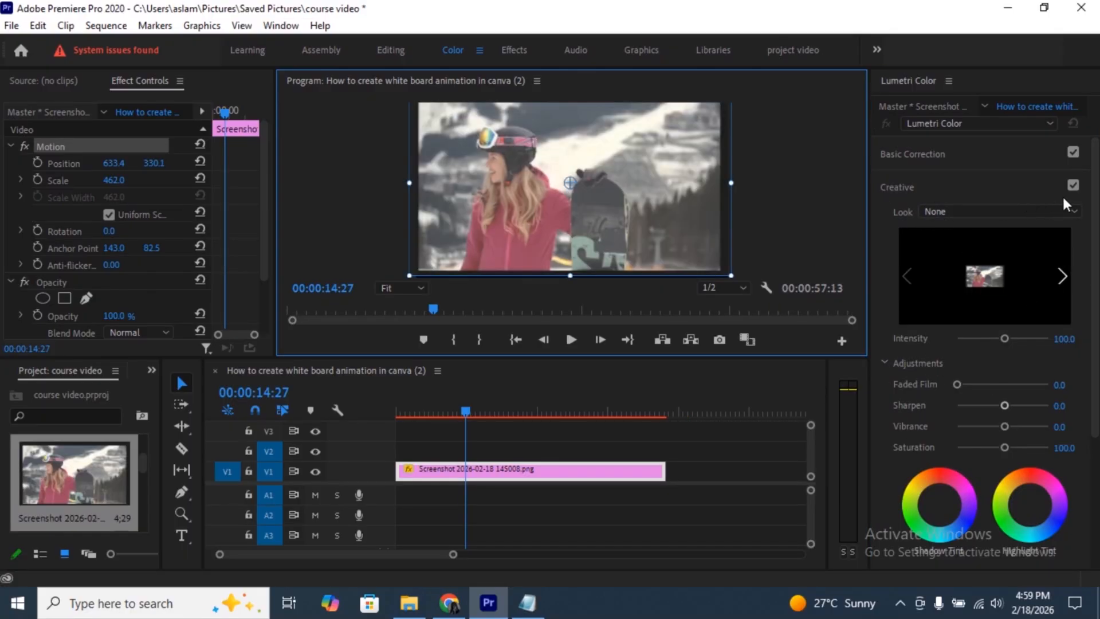
pyautogui.click(1068, 212)
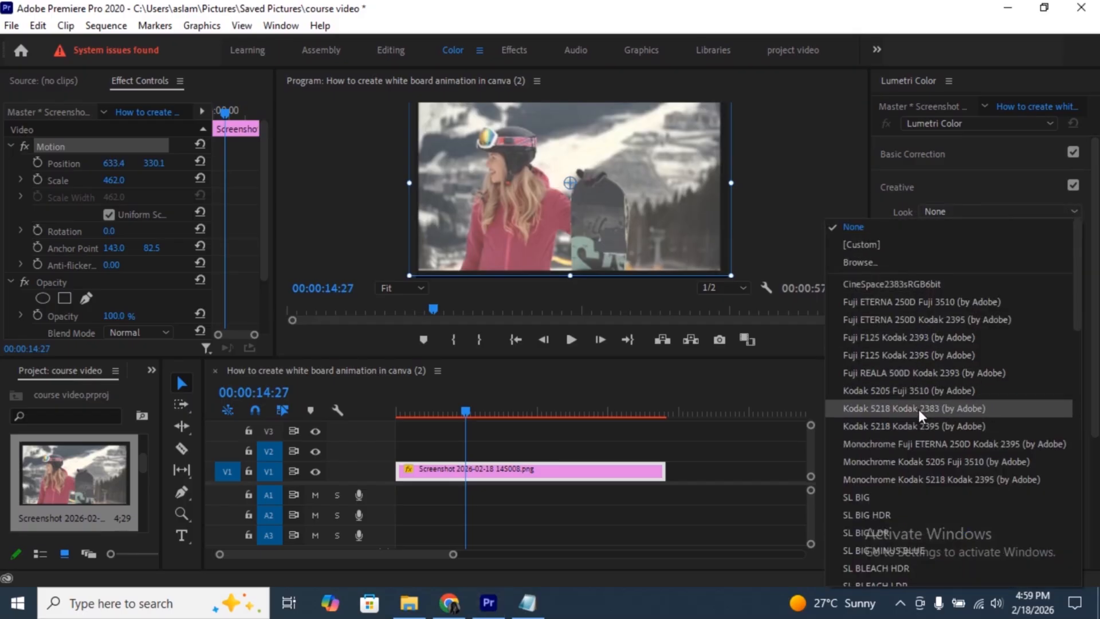
pyautogui.click(881, 338)
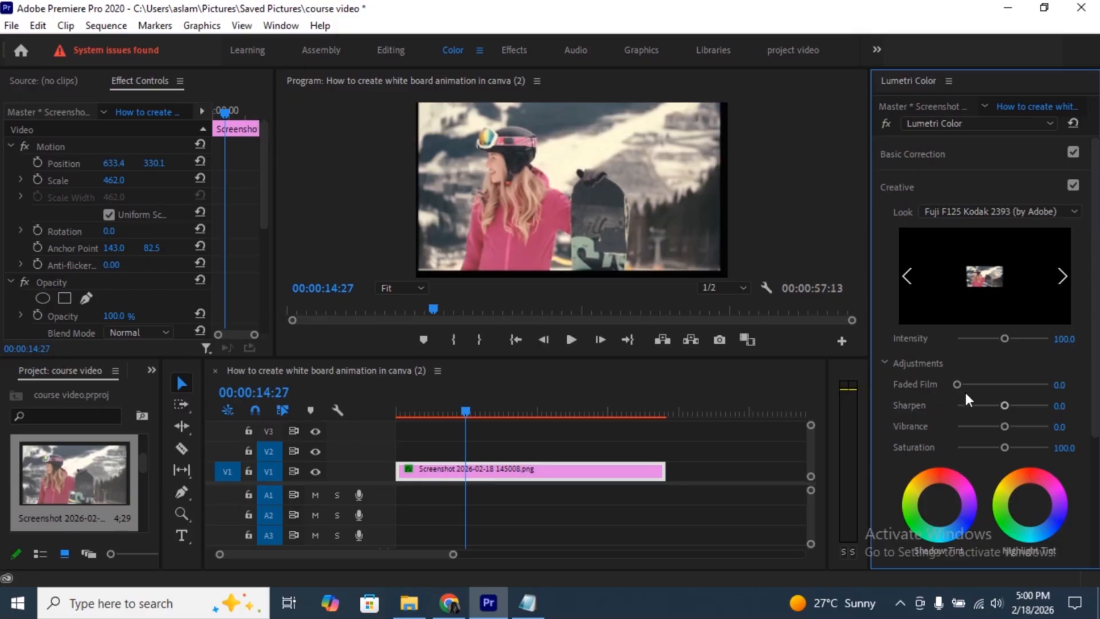
# - Set the look's Intensity to 128.1, Faded Film to 27.2, Sharpen to 5.3, Vibrance to 91.2 and creative Saturation to 94.7
pyautogui.moveTo(1005, 339)
pyautogui.mouseDown()
pyautogui.moveTo(1038, 344)
pyautogui.moveTo(1001, 343)
pyautogui.mouseUp()
pyautogui.moveTo(960, 382); pyautogui.dragTo(999, 445)
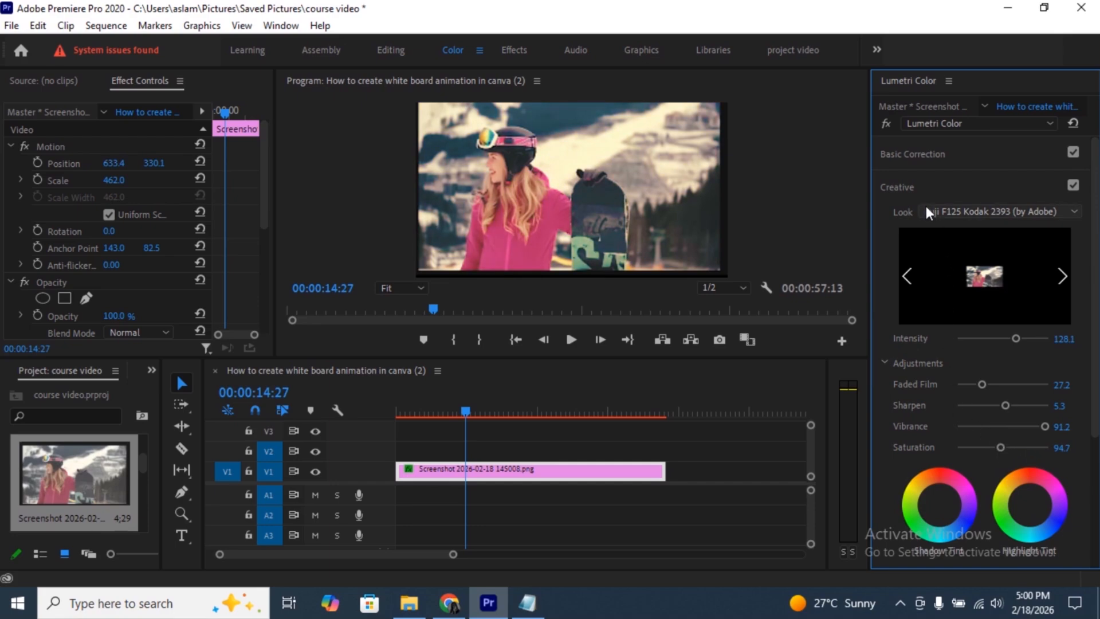
# - Browse the available looks while keeping the current one, collapse the Creative section and save the project
pyautogui.click(1035, 210)
pyautogui.scroll(-8, 893, 325)
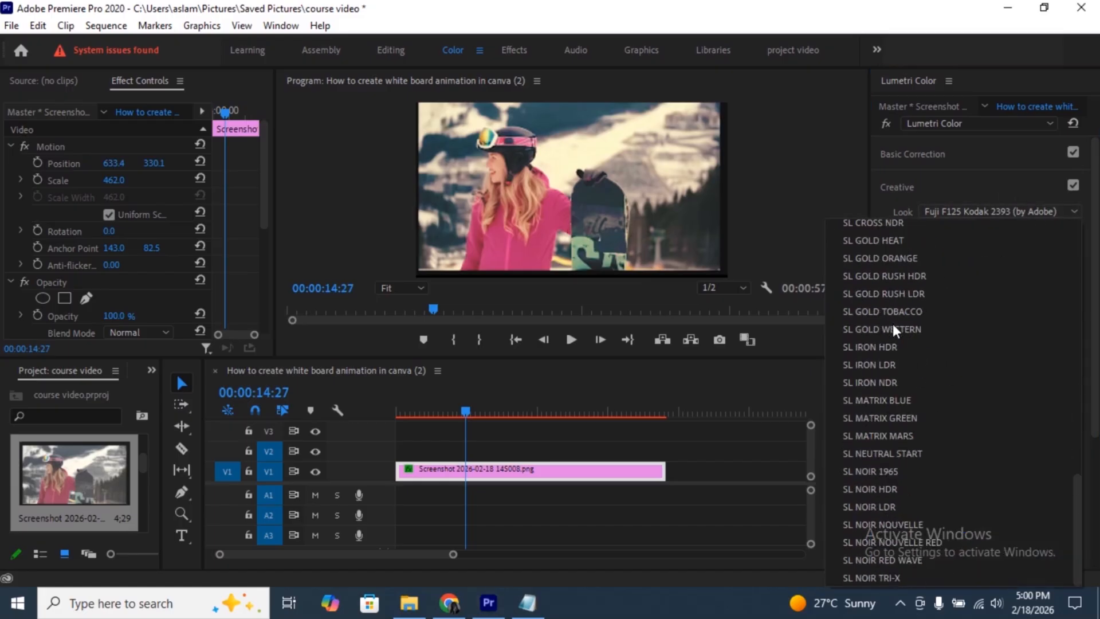
pyautogui.scroll(8, 892, 325)
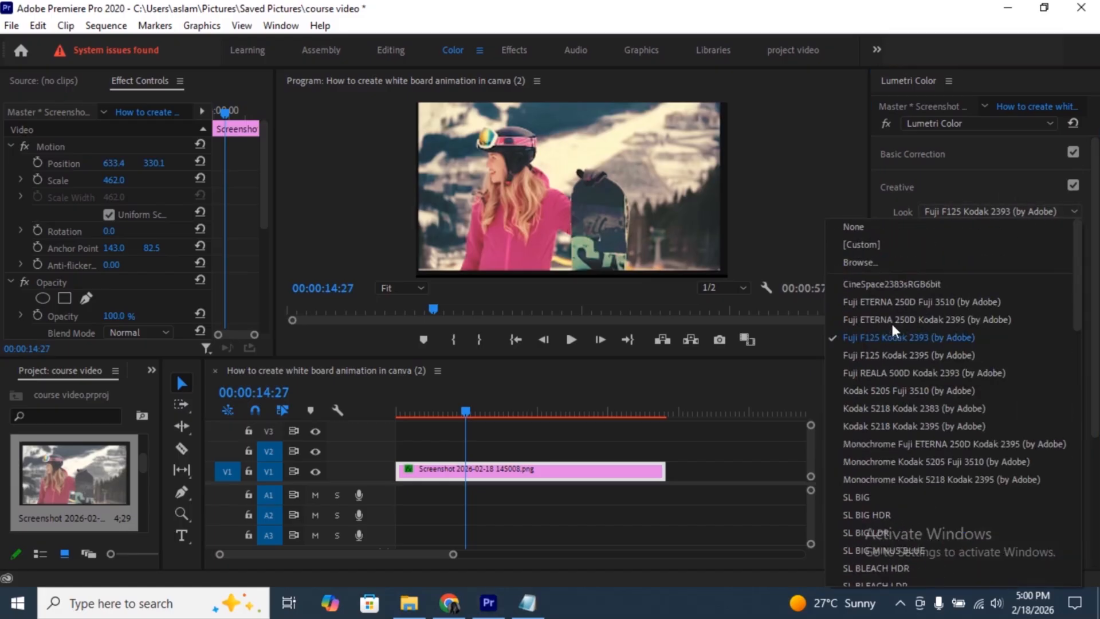
pyautogui.click(971, 184)
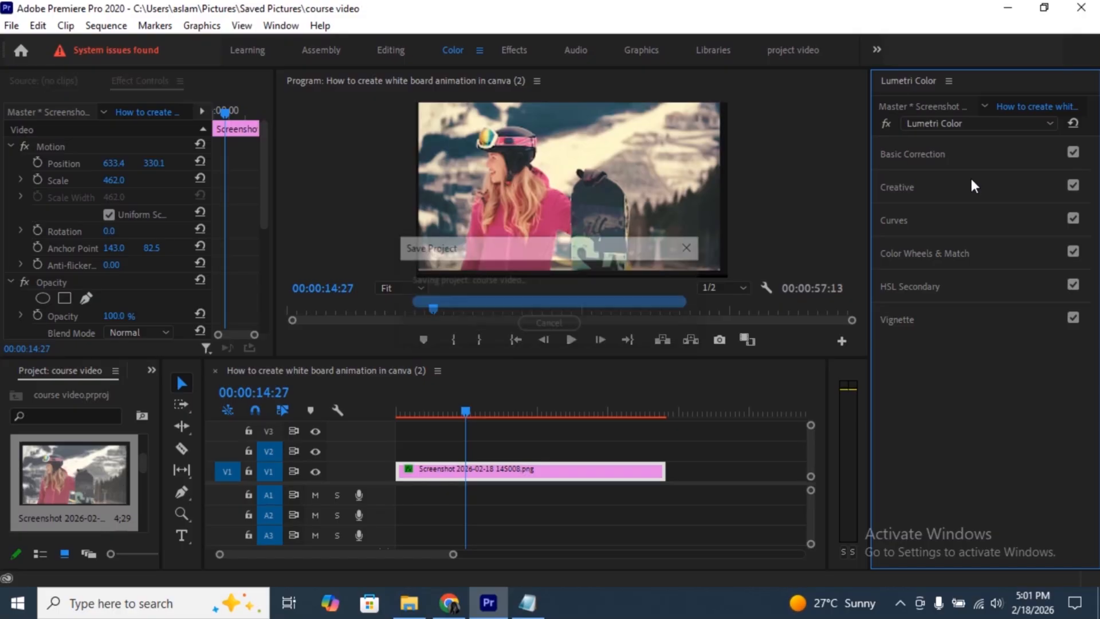
pyautogui.hotkey('ctrl', 's')
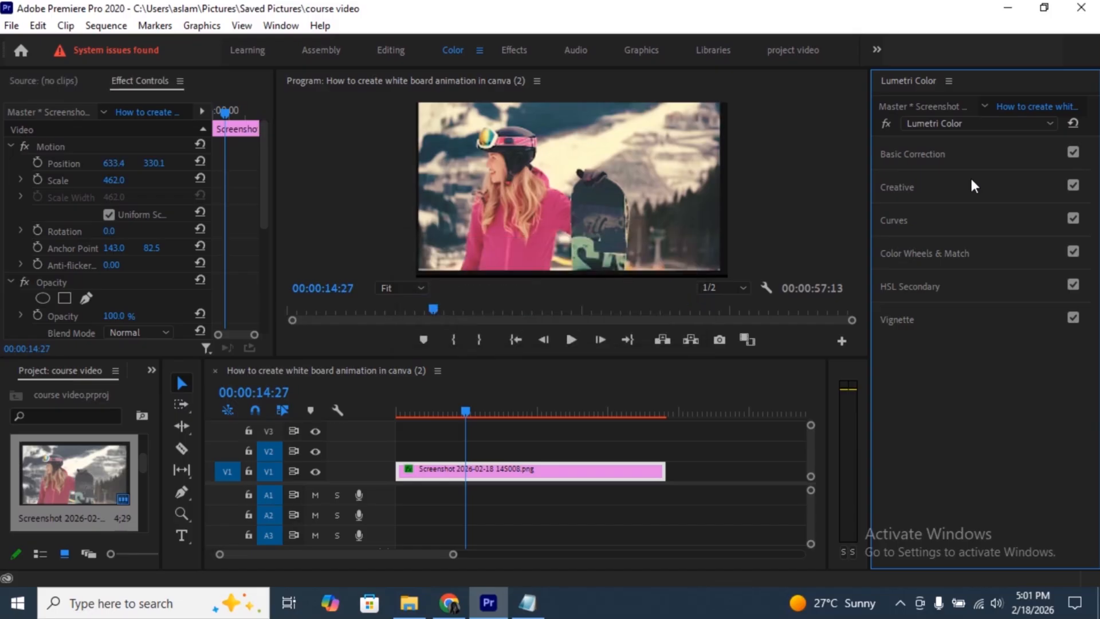
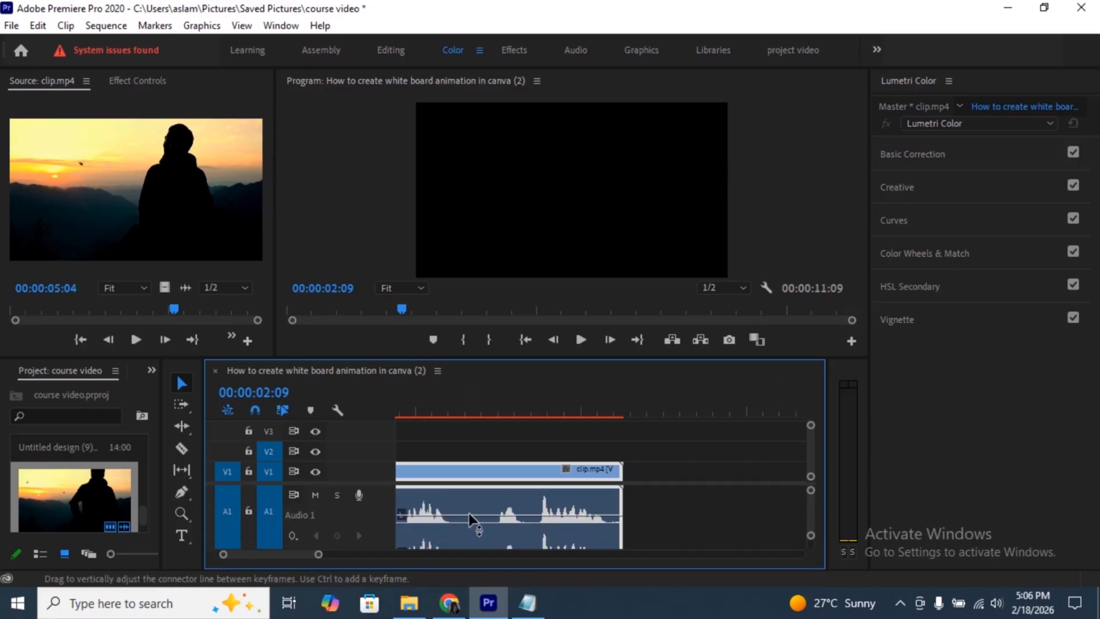
# - Raise the audio volume line of clip.mp4 on track A1 and lower it again to try different loudness levels
pyautogui.moveTo(498, 513)
pyautogui.moveTo(497, 514); pyautogui.dragTo(497, 496)
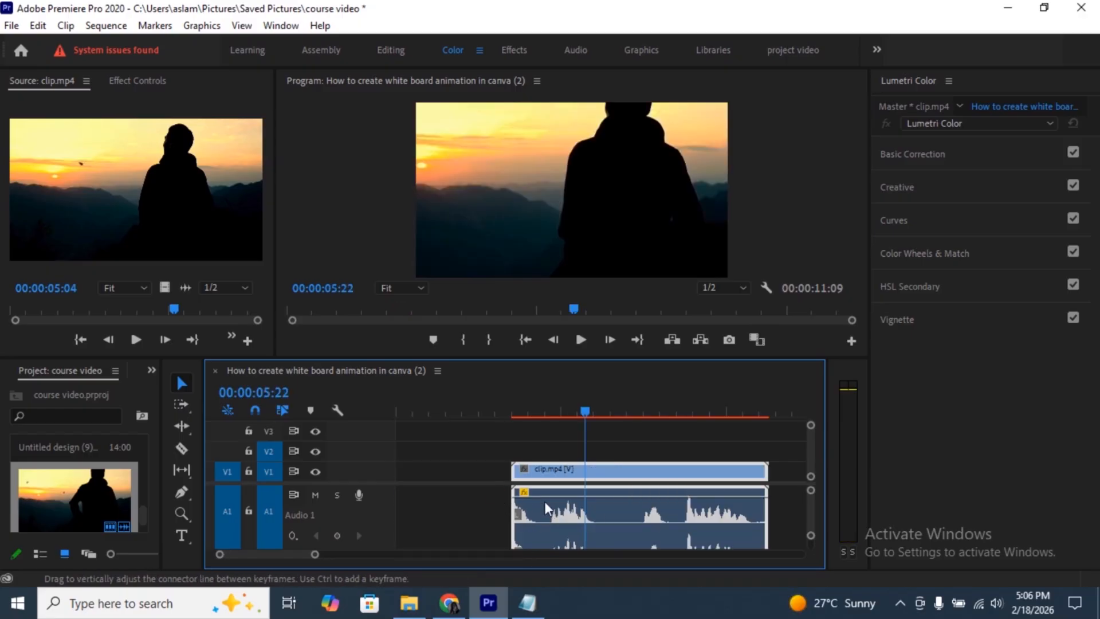
pyautogui.moveTo(603, 496); pyautogui.dragTo(602, 516)
# - Close the empty gap before clip.mp4 on V1 and return the playhead to the sequence start
pyautogui.click(469, 476)
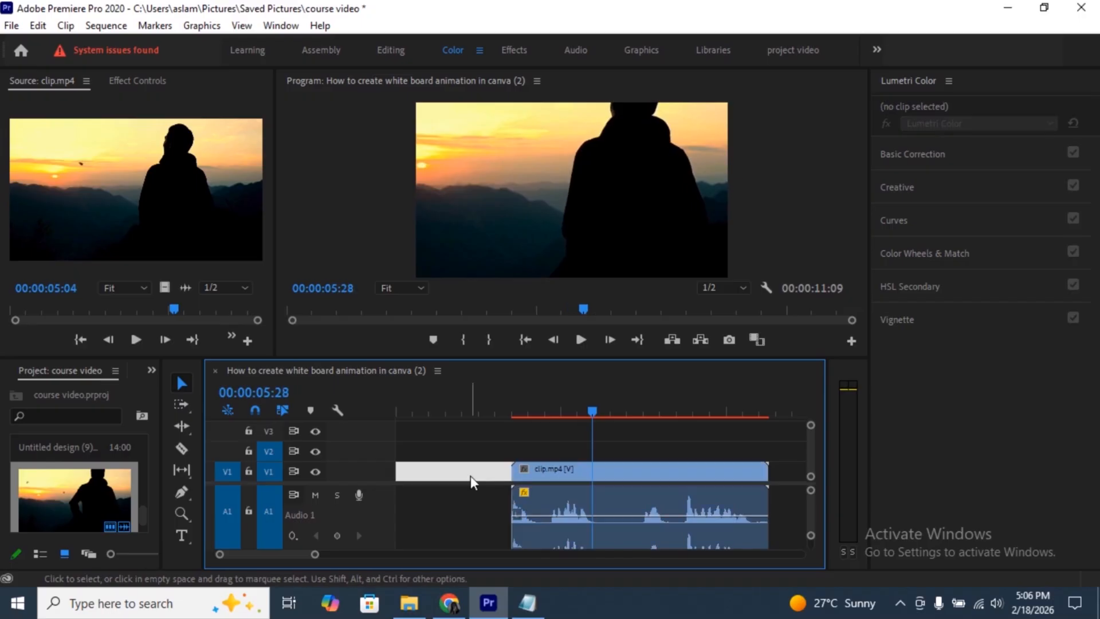
pyautogui.press('Delete')
pyautogui.press('Home')
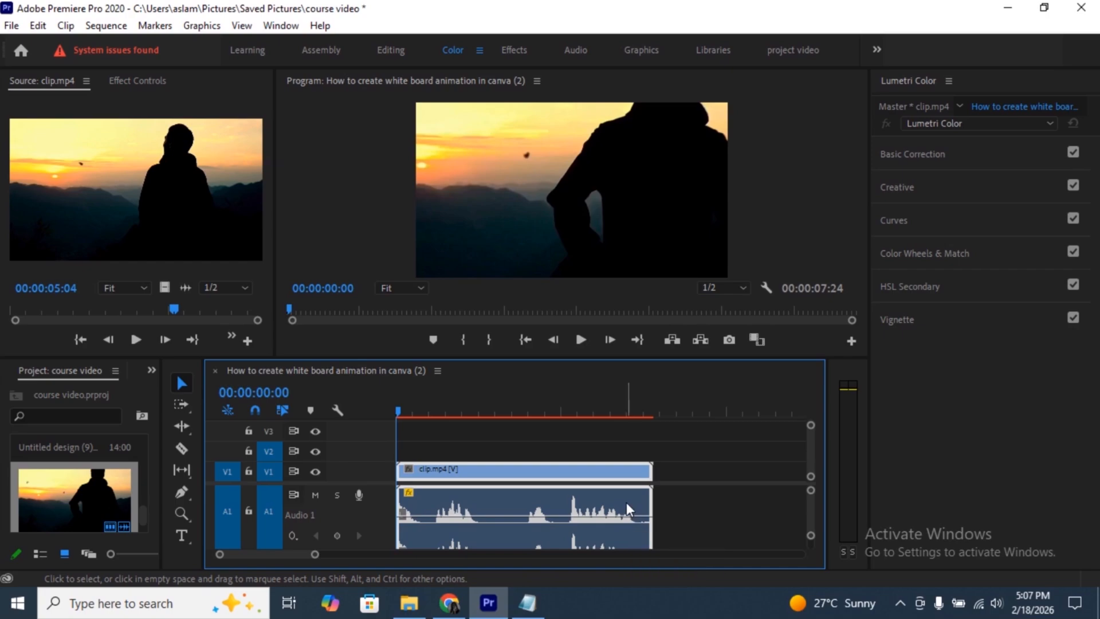
# - Switch the workspace layout to Audio
pyautogui.click(285, 25)
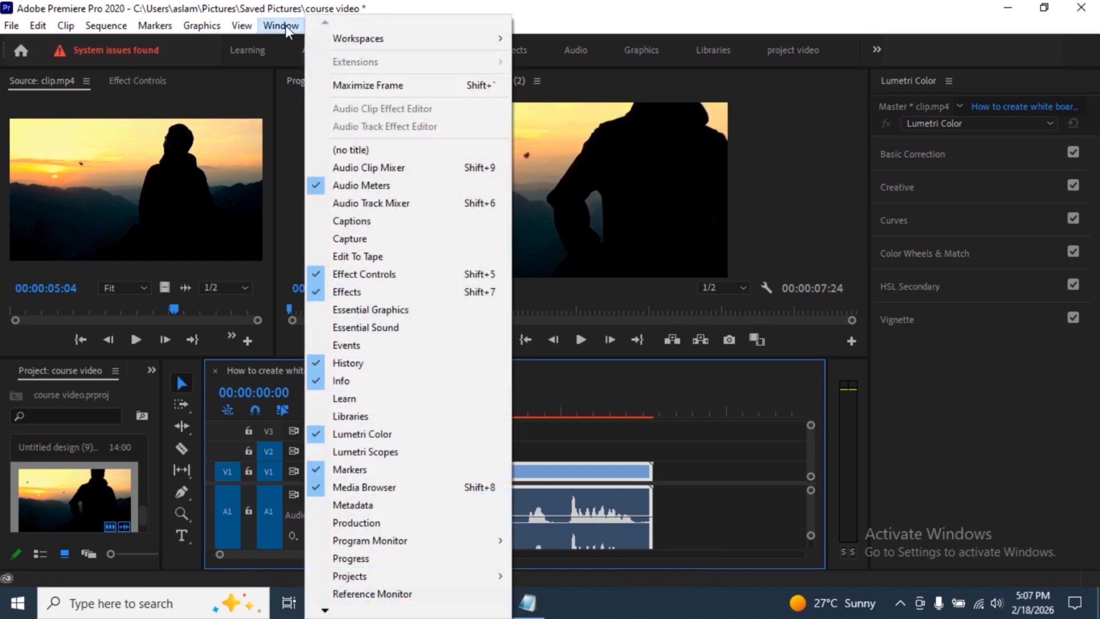
pyautogui.moveTo(404, 45)
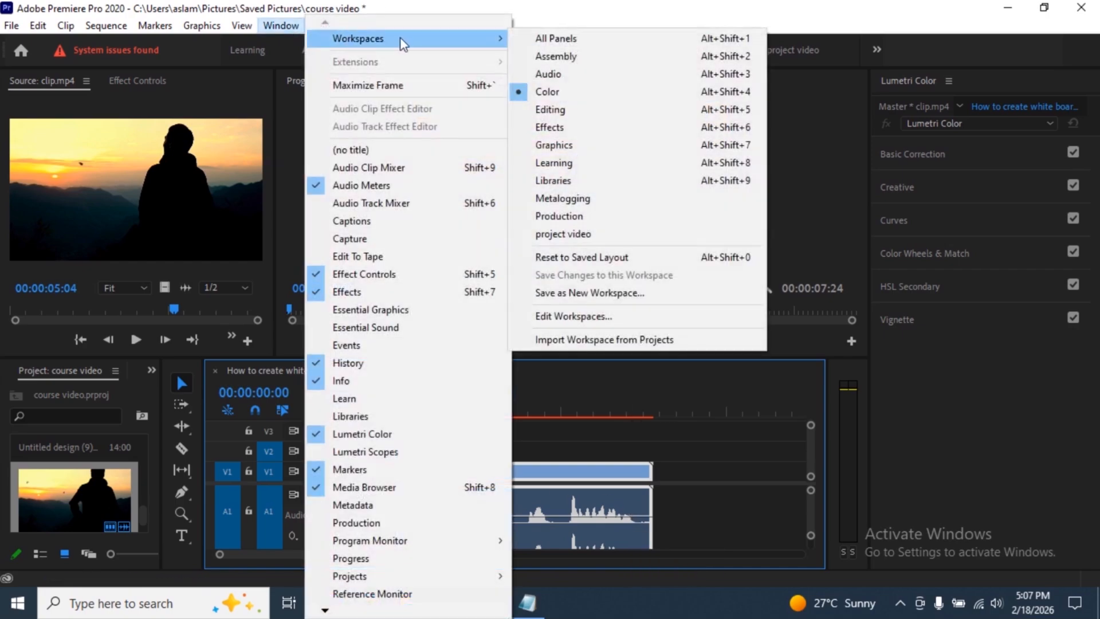
pyautogui.click(622, 75)
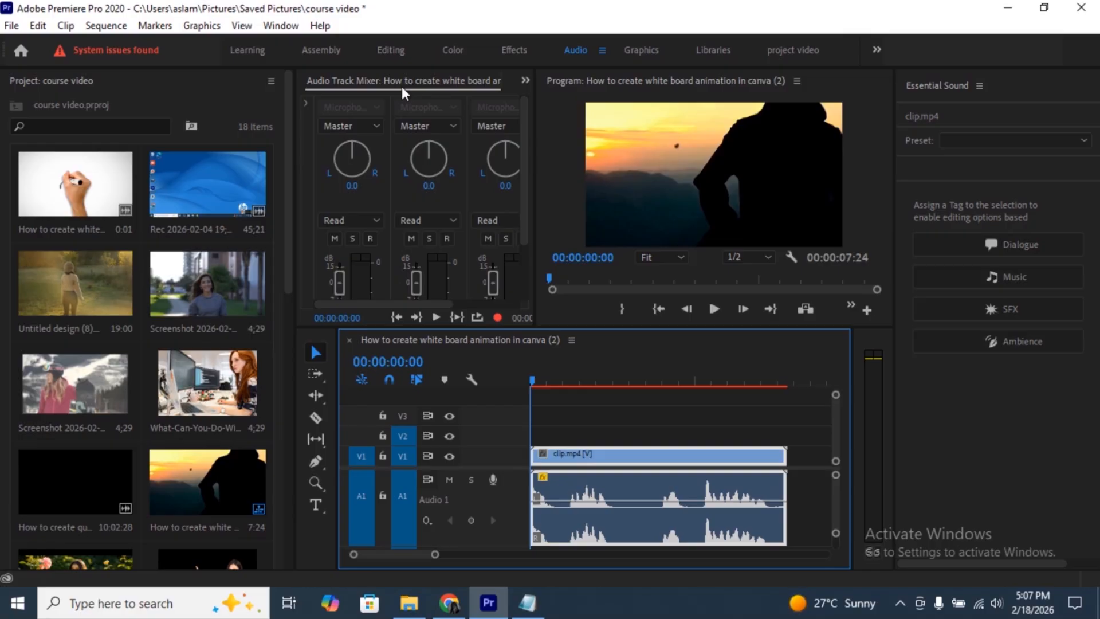
# - In the Audio Track Mixer, rename the Audio 1 track to 2 and set its volume to -11.6 dB
pyautogui.scroll(-3, 344, 200)
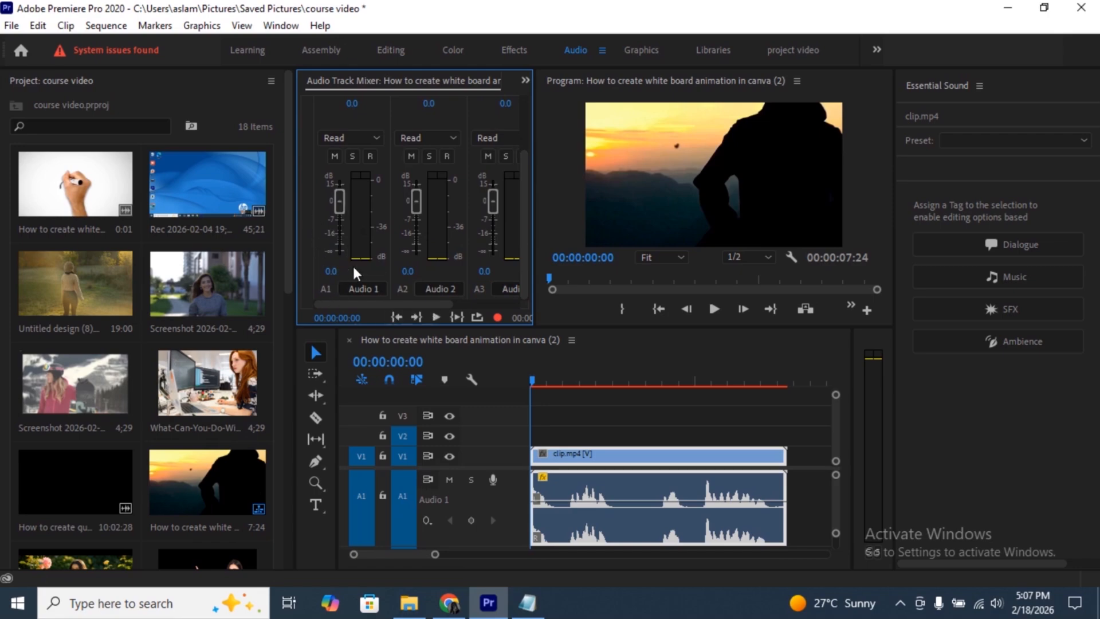
pyautogui.click(364, 286)
pyautogui.write('2')
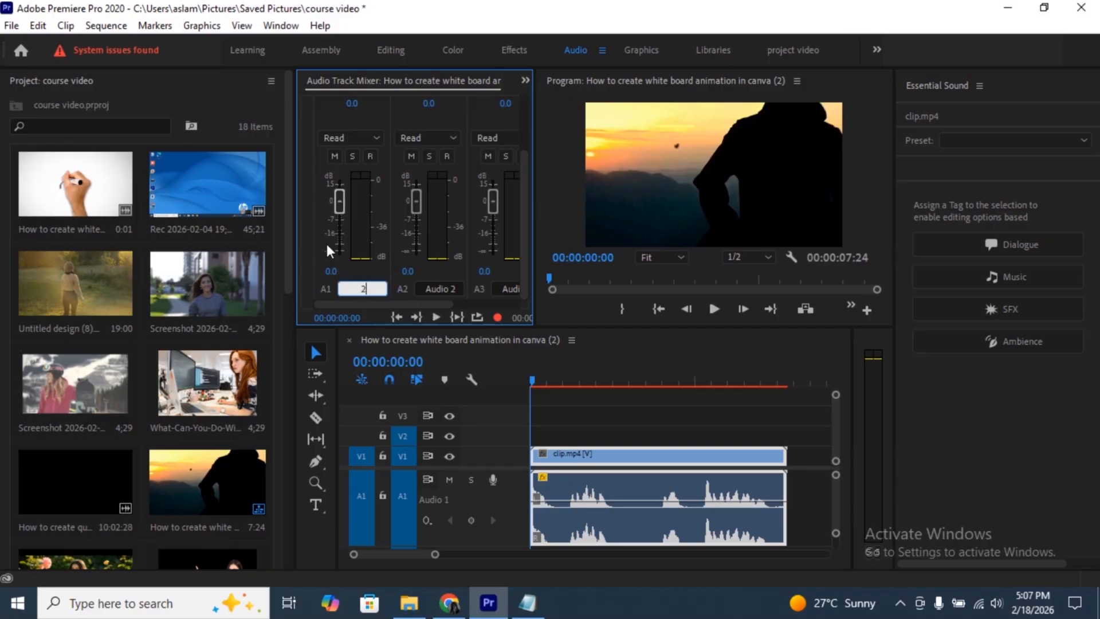
pyautogui.moveTo(339, 200); pyautogui.dragTo(322, 244)
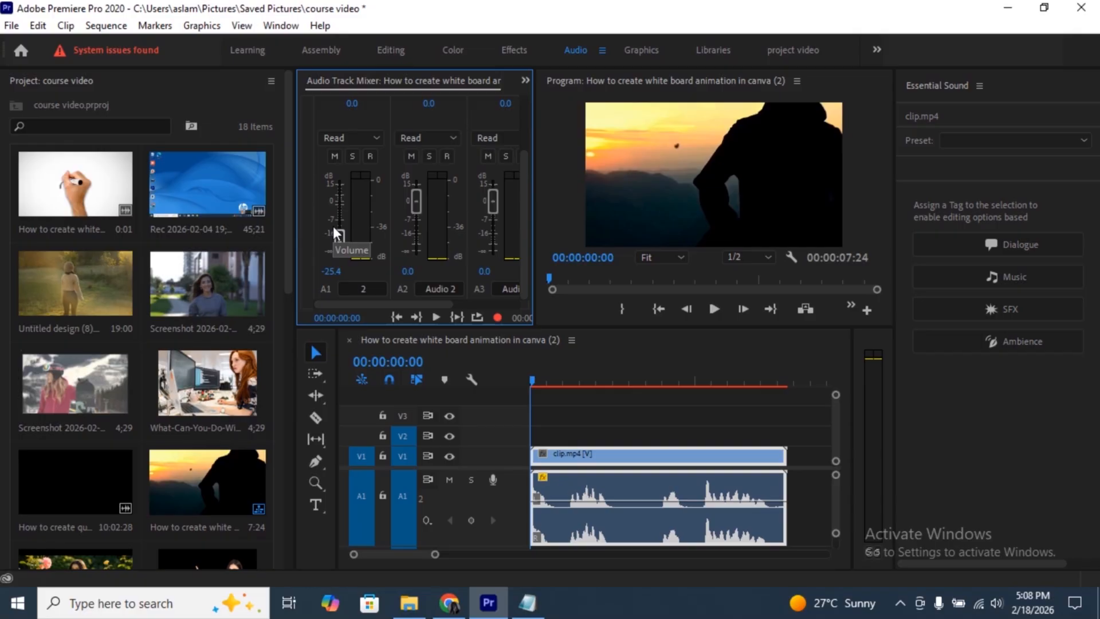
pyautogui.scroll(-1, 411, 496)
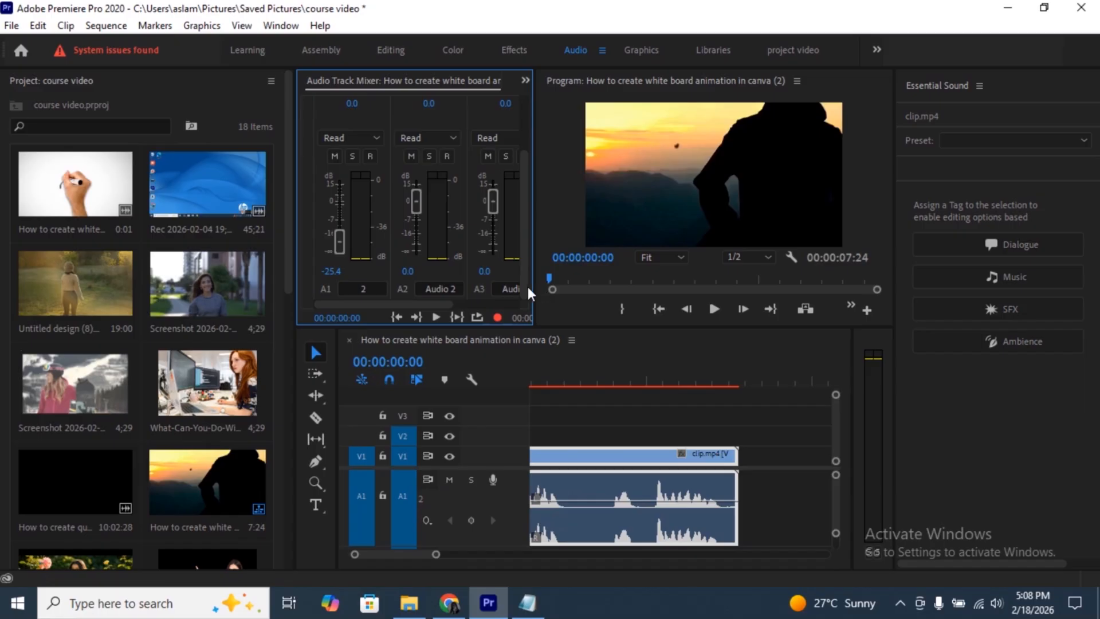
pyautogui.moveTo(339, 241); pyautogui.dragTo(339, 227)
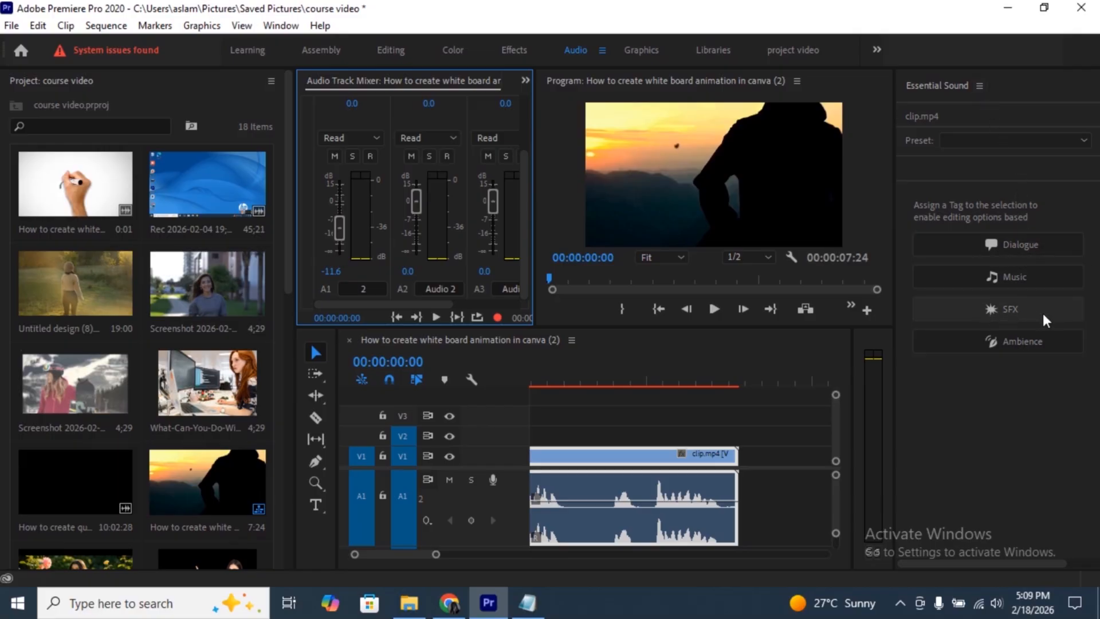
# - Tag clip.mp4's audio as Dialogue and enable Enhance Speech with the Male type
pyautogui.click(1005, 243)
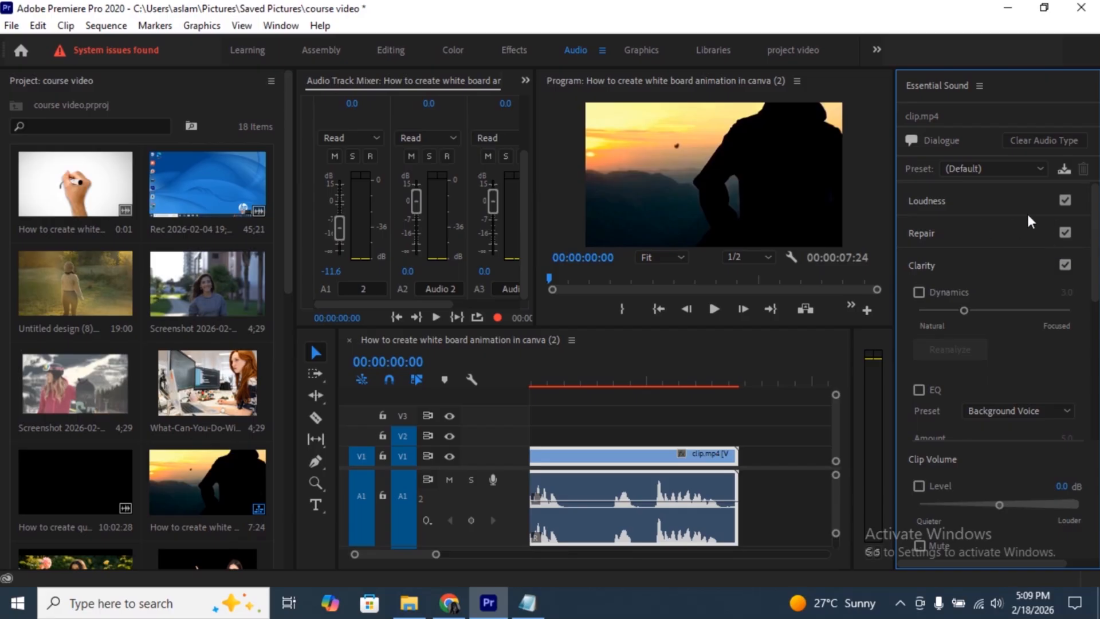
pyautogui.scroll(-3, 1019, 334)
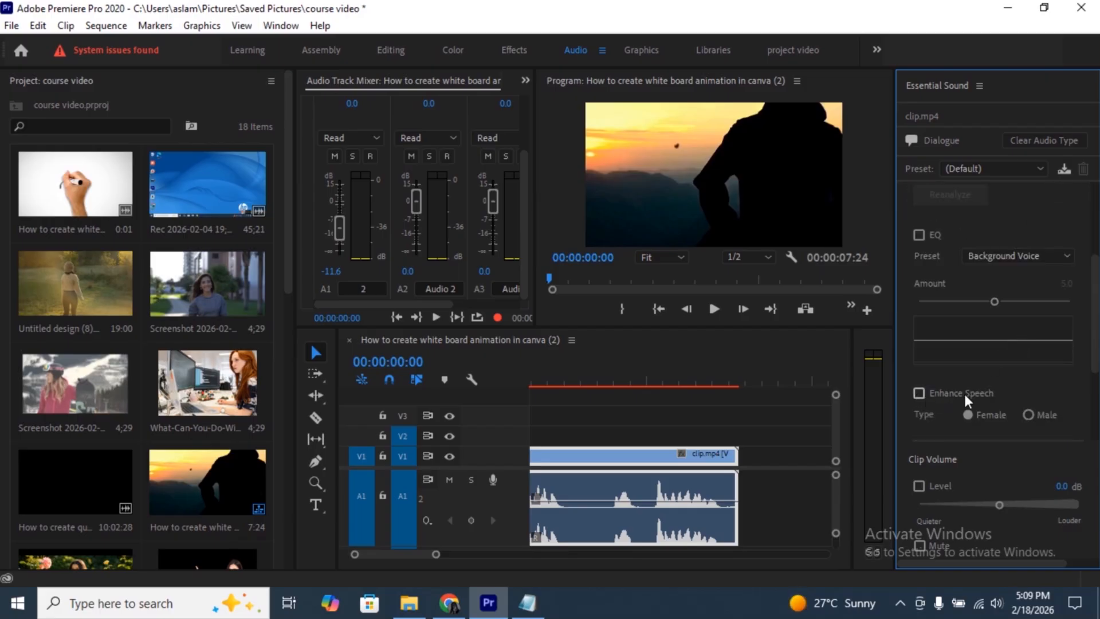
pyautogui.click(1027, 413)
pyautogui.scroll(-5, 958, 447)
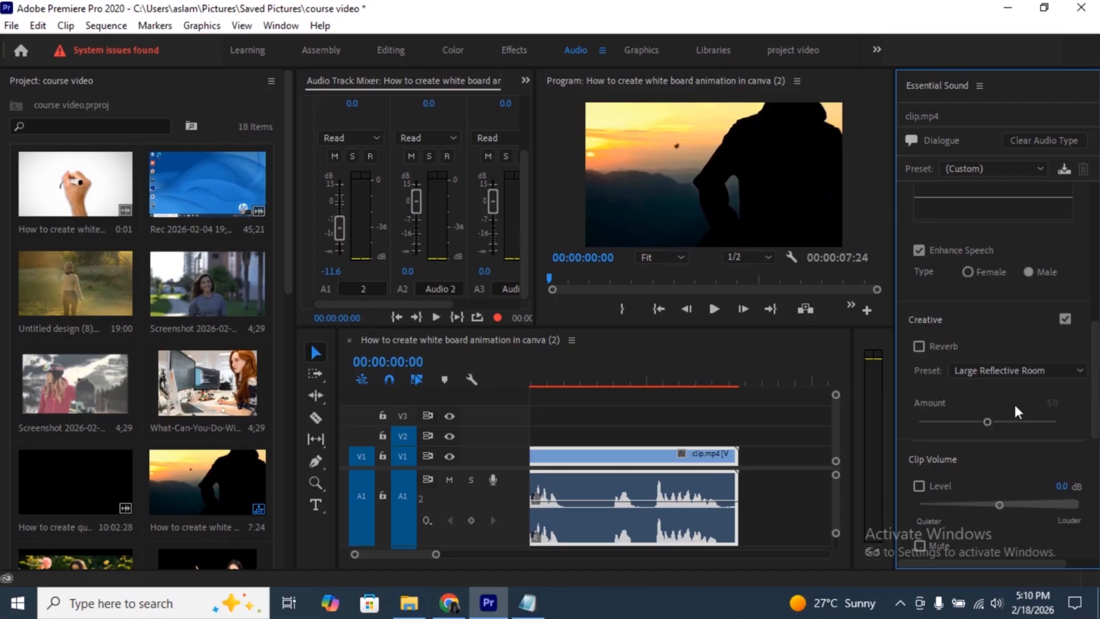
# - Review the Clarity, Creative and Clip Volume dialogue settings and apply the Podcast Voice preset
pyautogui.scroll(7, 958, 400)
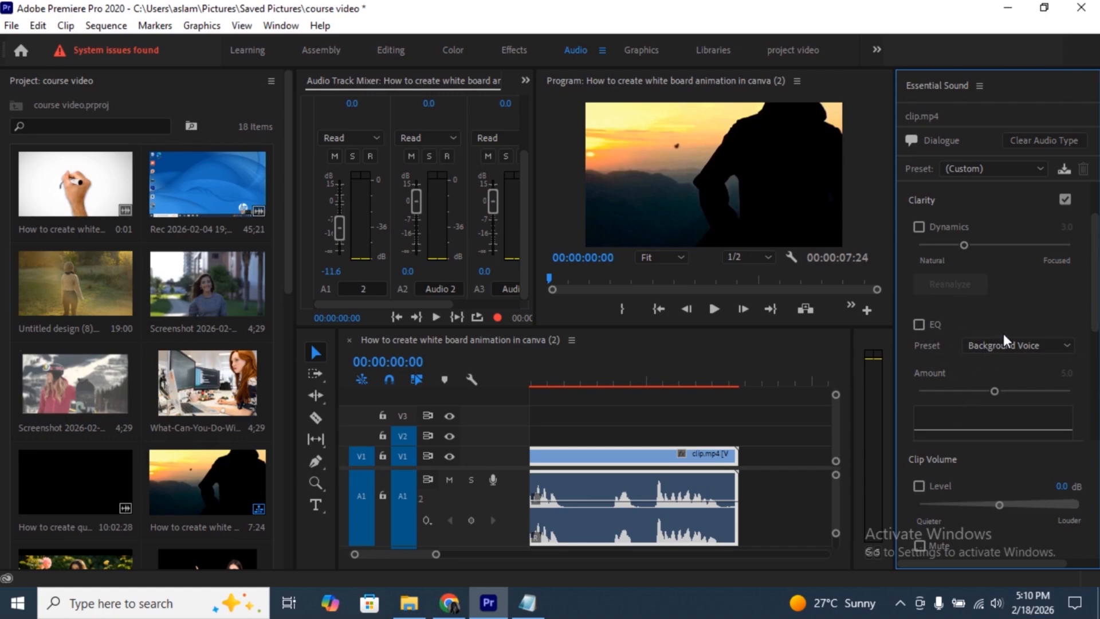
pyautogui.scroll(2, 1004, 337)
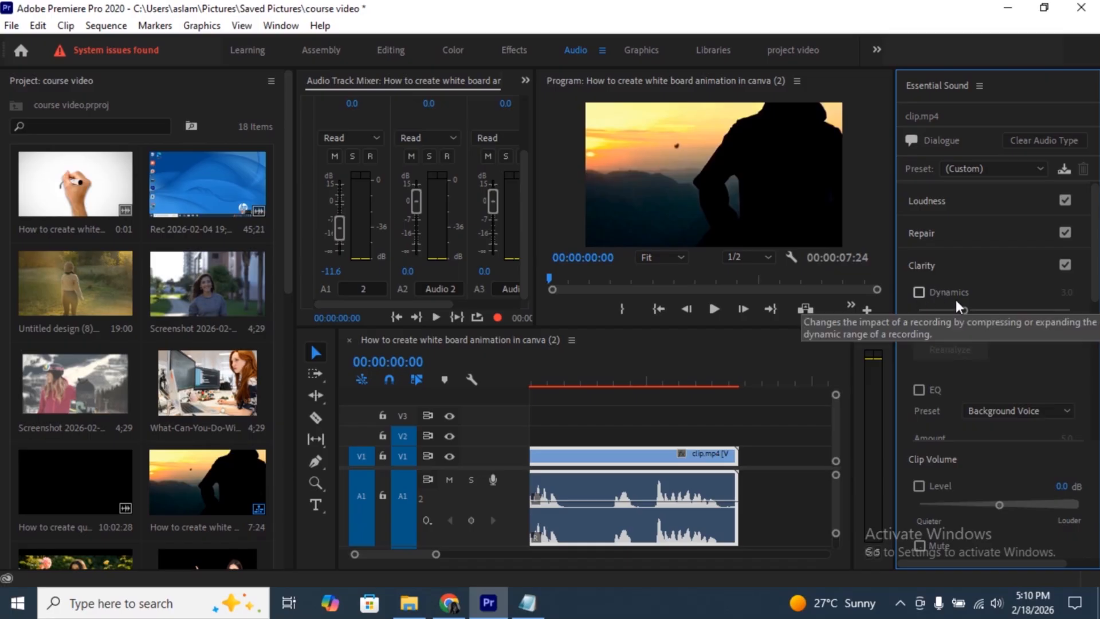
pyautogui.scroll(-6, 1001, 338)
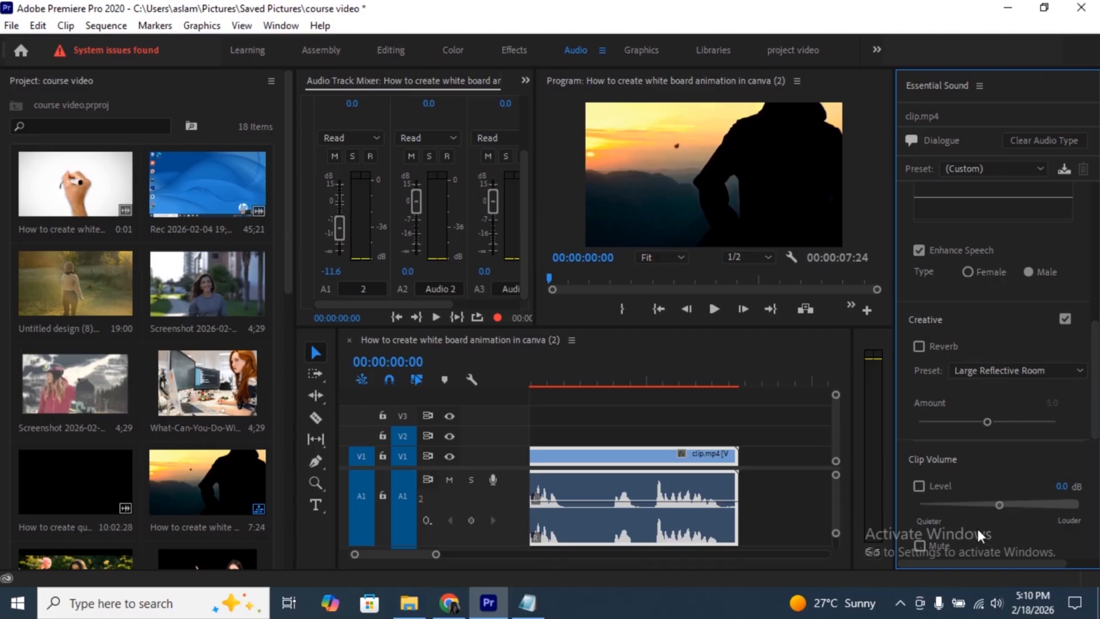
pyautogui.scroll(5, 965, 257)
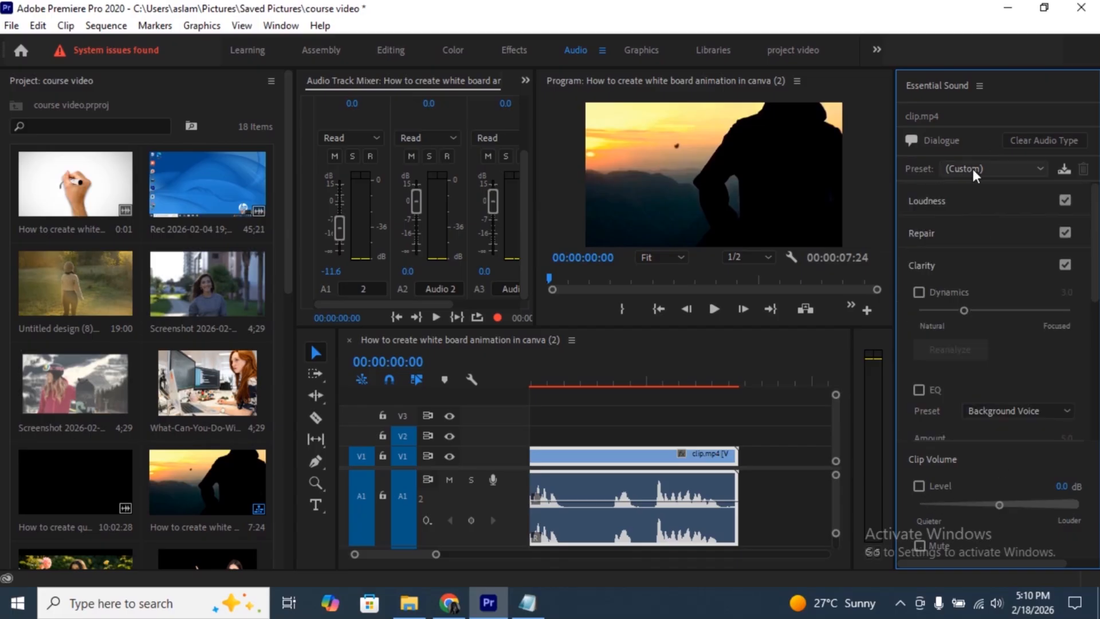
pyautogui.click(1040, 167)
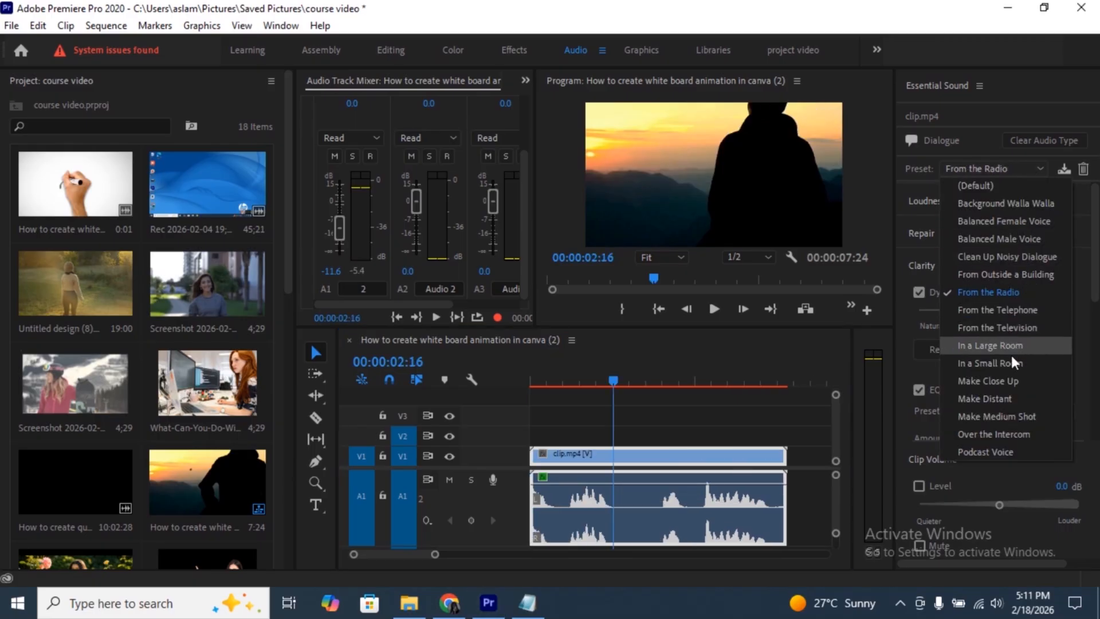
pyautogui.click(985, 450)
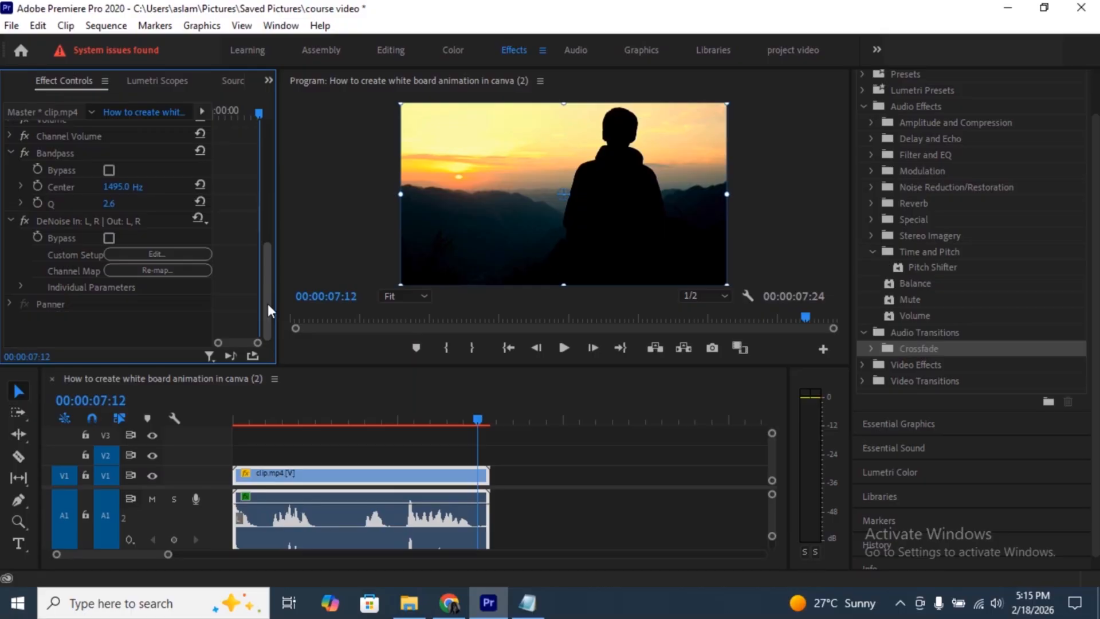
# - Expand the clip's Volume audio effect, set its Level to 13.3 dB, and inspect the Channel Volume settings
pyautogui.scroll(3, 267, 304)
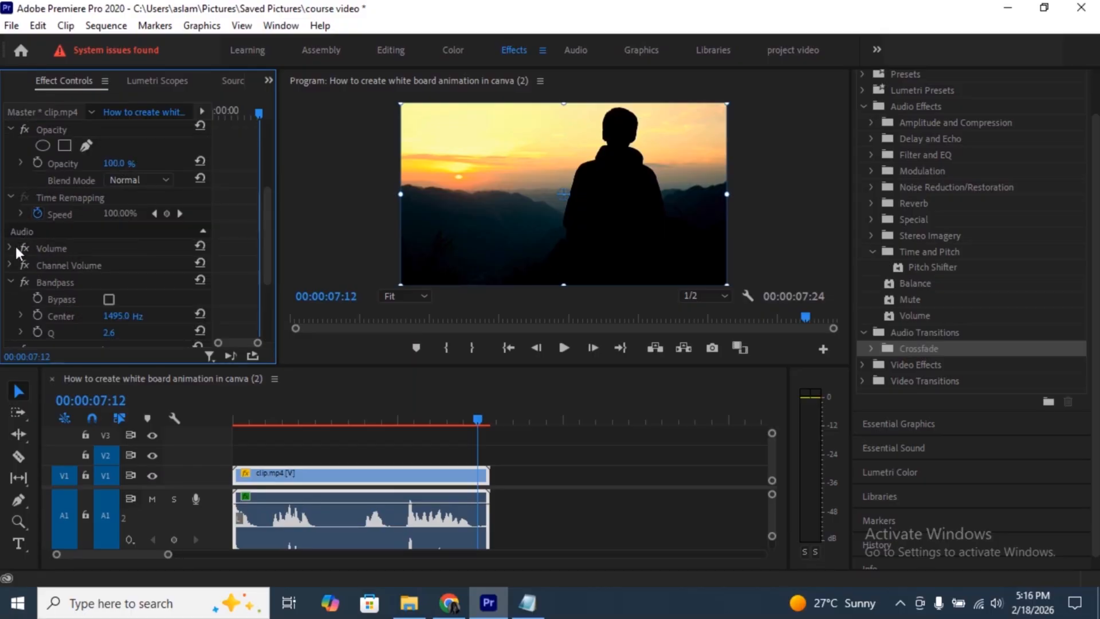
pyautogui.click(15, 246)
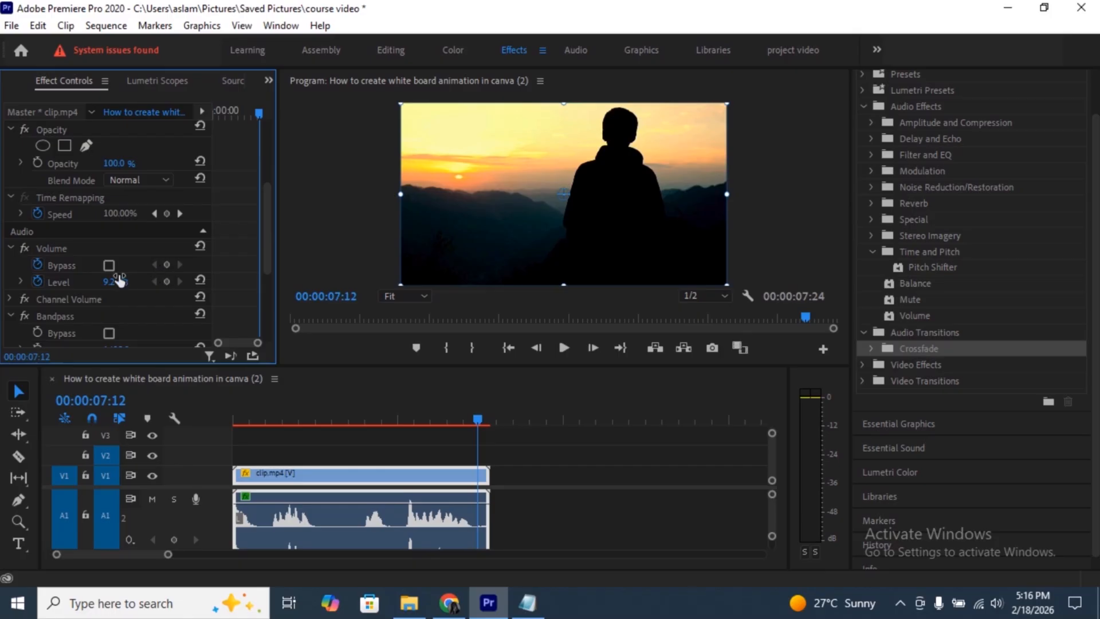
pyautogui.moveTo(103, 281); pyautogui.dragTo(128, 282)
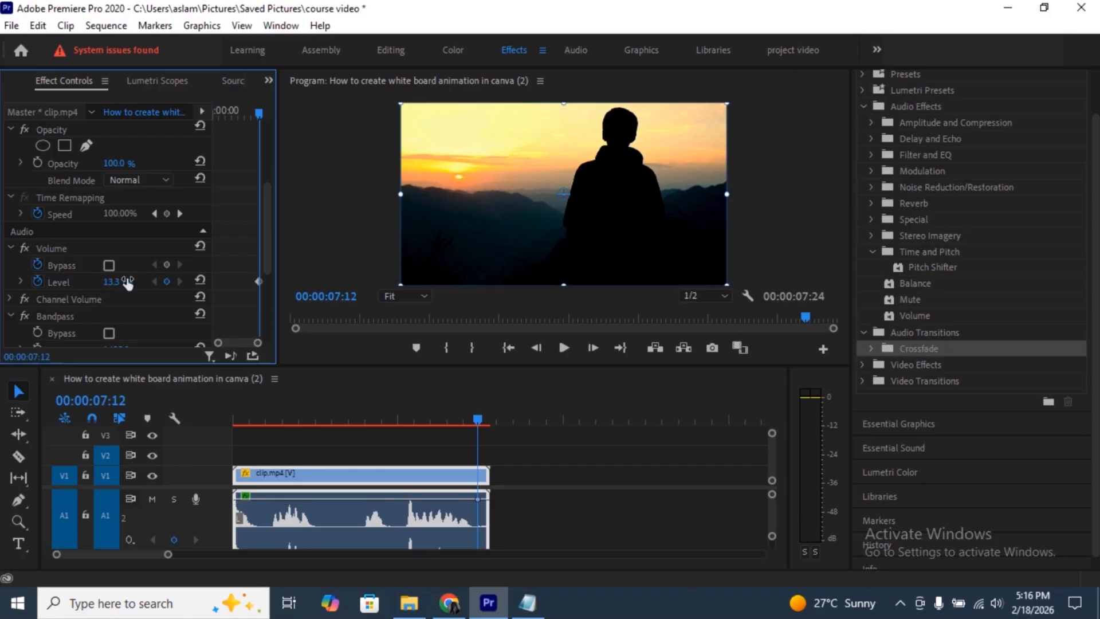
pyautogui.click(10, 299)
pyautogui.scroll(-2, 33, 298)
pyautogui.scroll(2, 1006, 233)
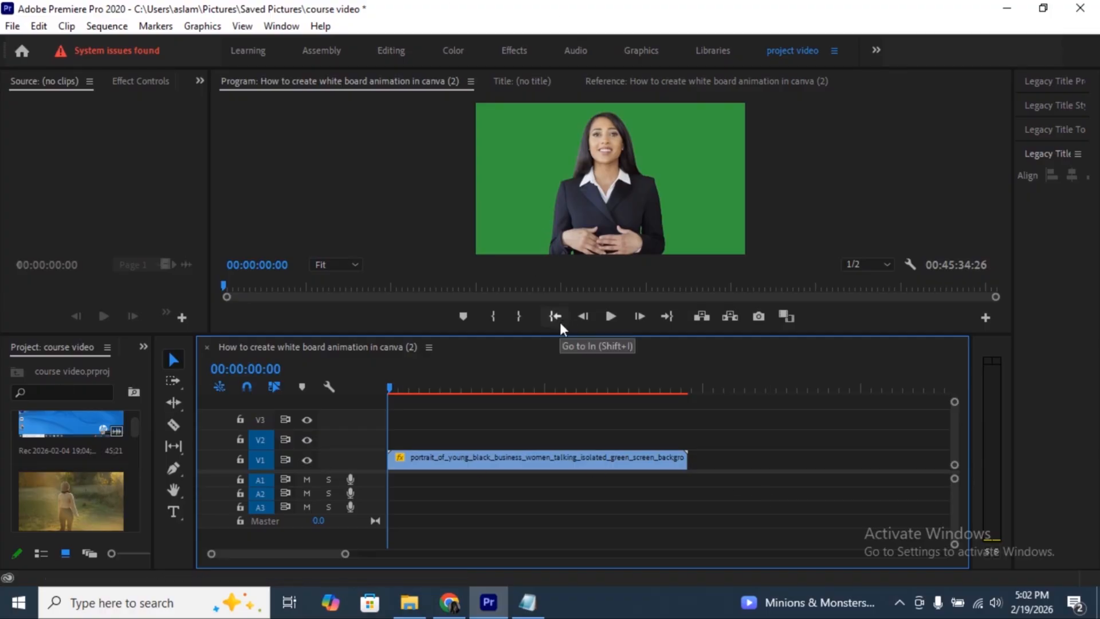
# - Preview the green-screen clip of the businesswoman, search the effects for "ultra" and apply Ultra Key to the clip
pyautogui.press('space')
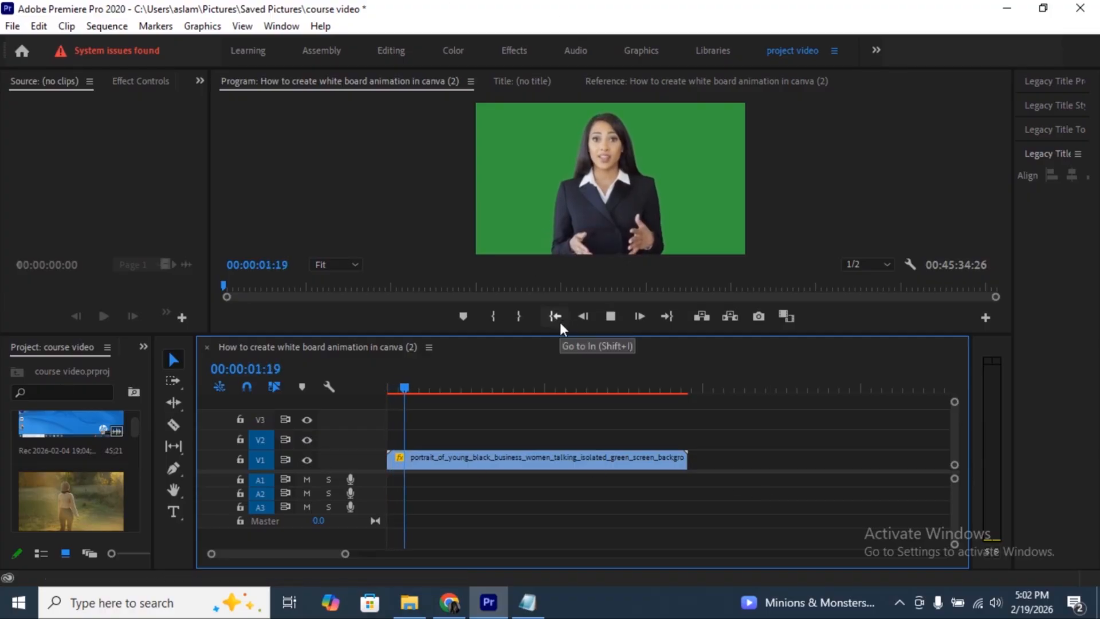
pyautogui.press('space')
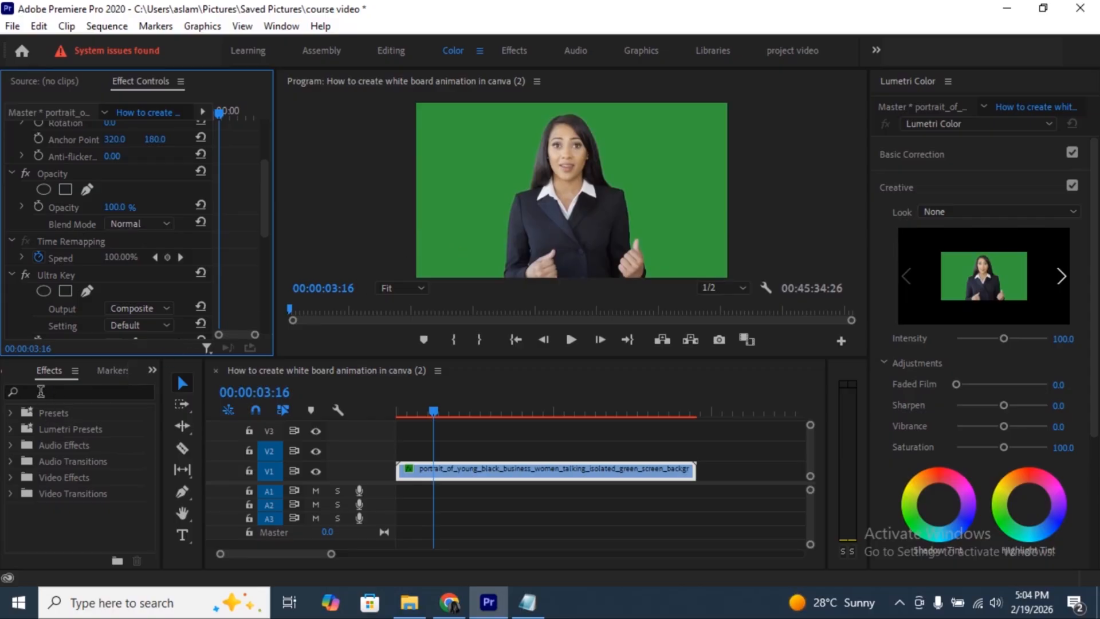
pyautogui.click(40, 391)
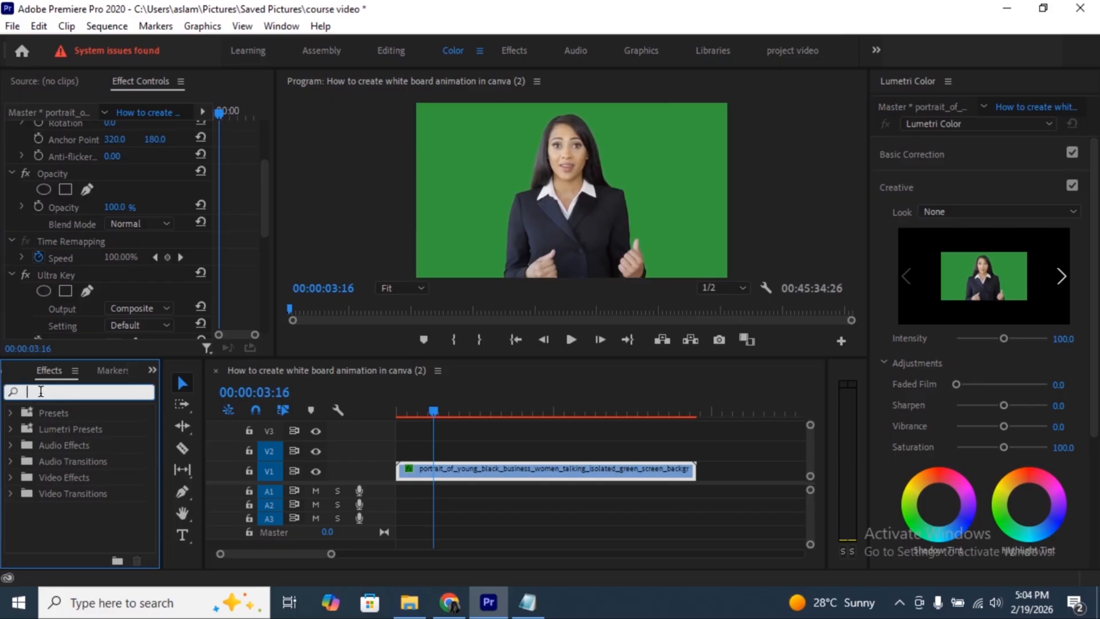
pyautogui.write('ultr')
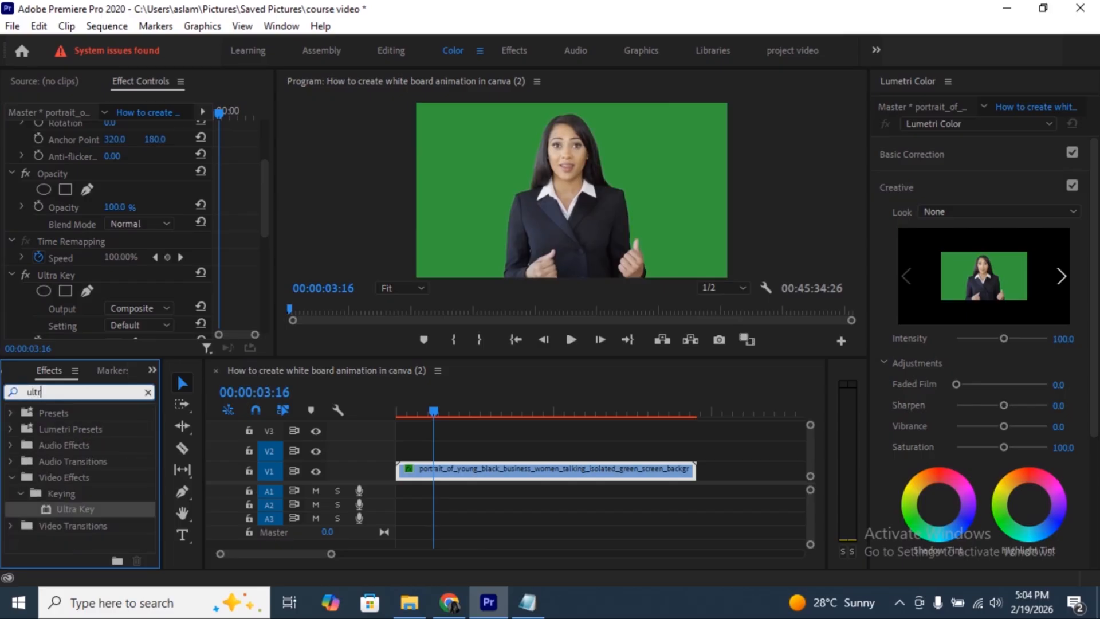
pyautogui.write('a')
pyautogui.click(69, 507)
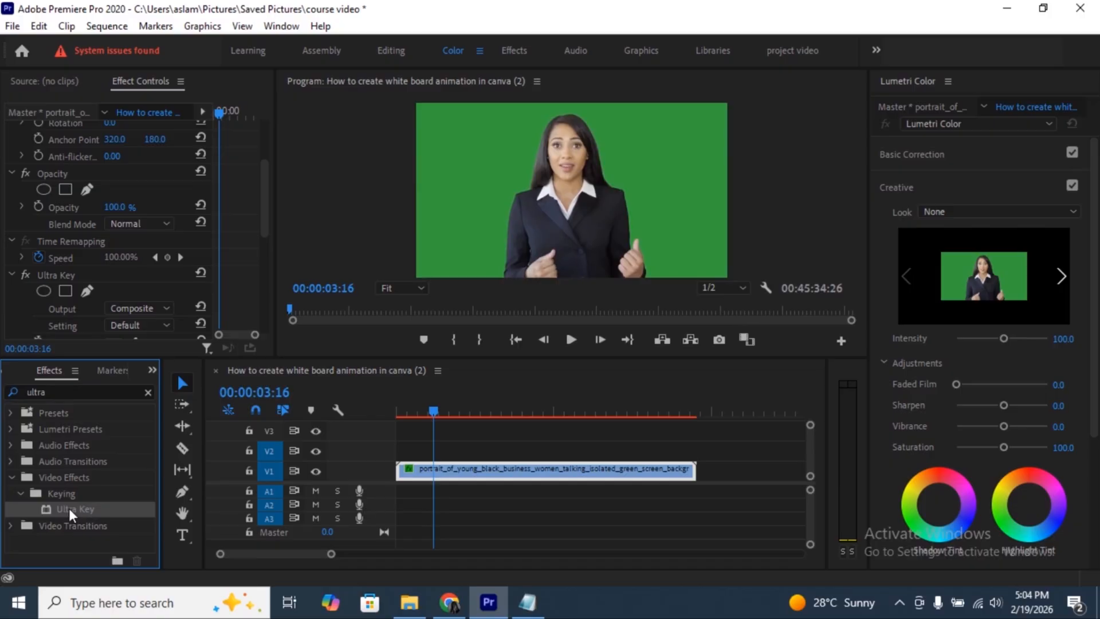
pyautogui.moveTo(69, 507); pyautogui.dragTo(479, 474)
# - Sample the green background as the Key Color of the newly added Ultra Key and play back the keyed clip
pyautogui.moveTo(267, 186); pyautogui.dragTo(265, 311)
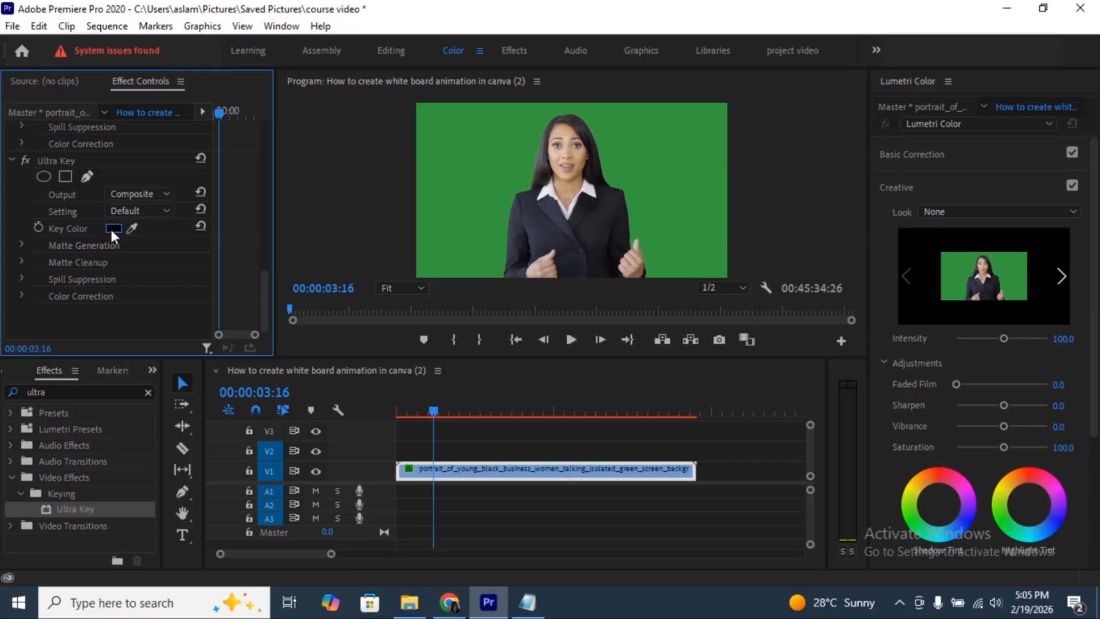
pyautogui.click(131, 229)
pyautogui.click(493, 141)
pyautogui.click(490, 148)
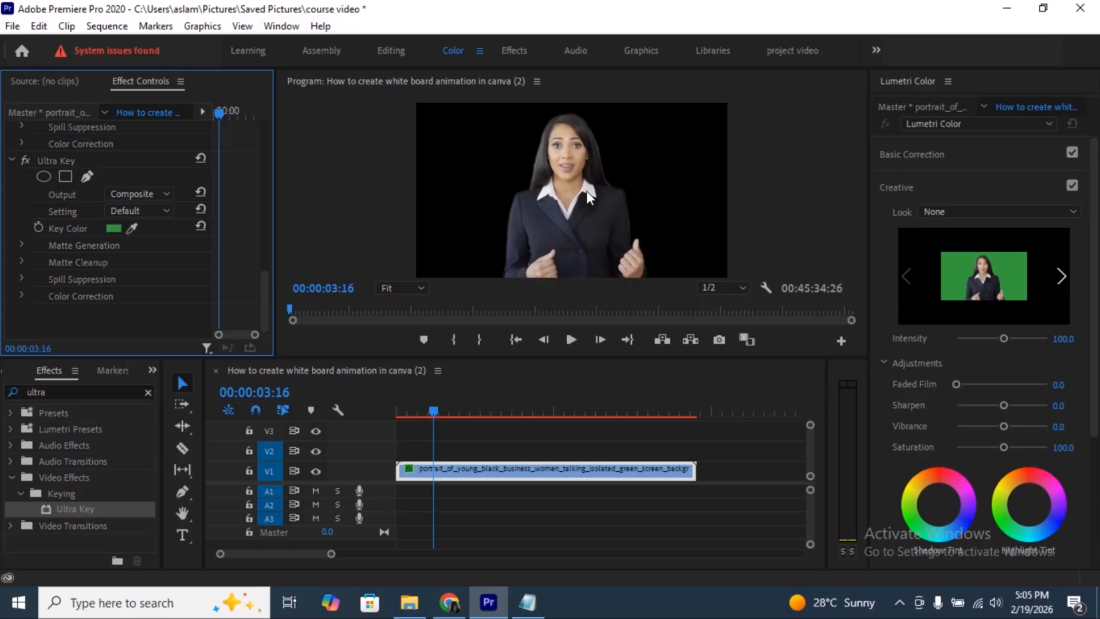
pyautogui.press('space')
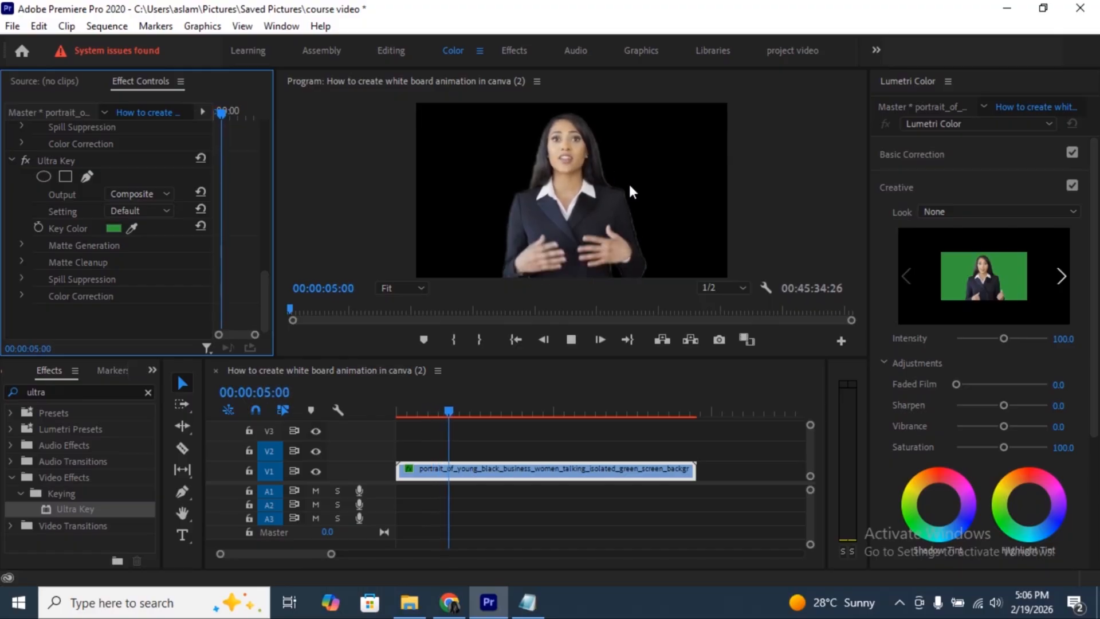
pyautogui.press('space')
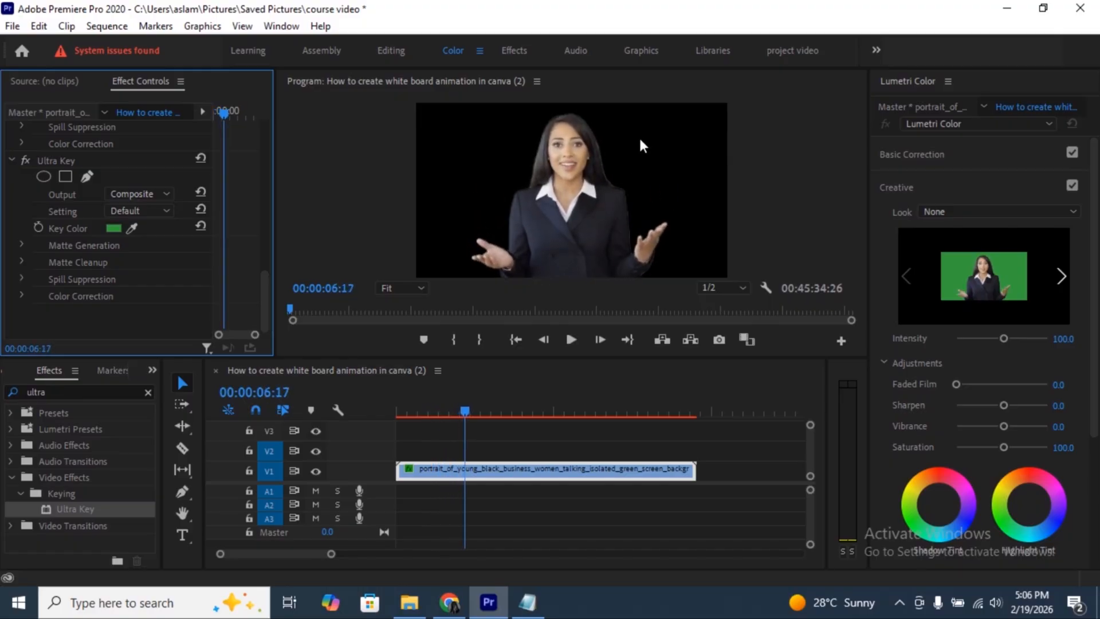
# - Under Ultra Key's Matte Generation, set Pedestal to 100.0 and Tolerance to 100.0
pyautogui.click(23, 246)
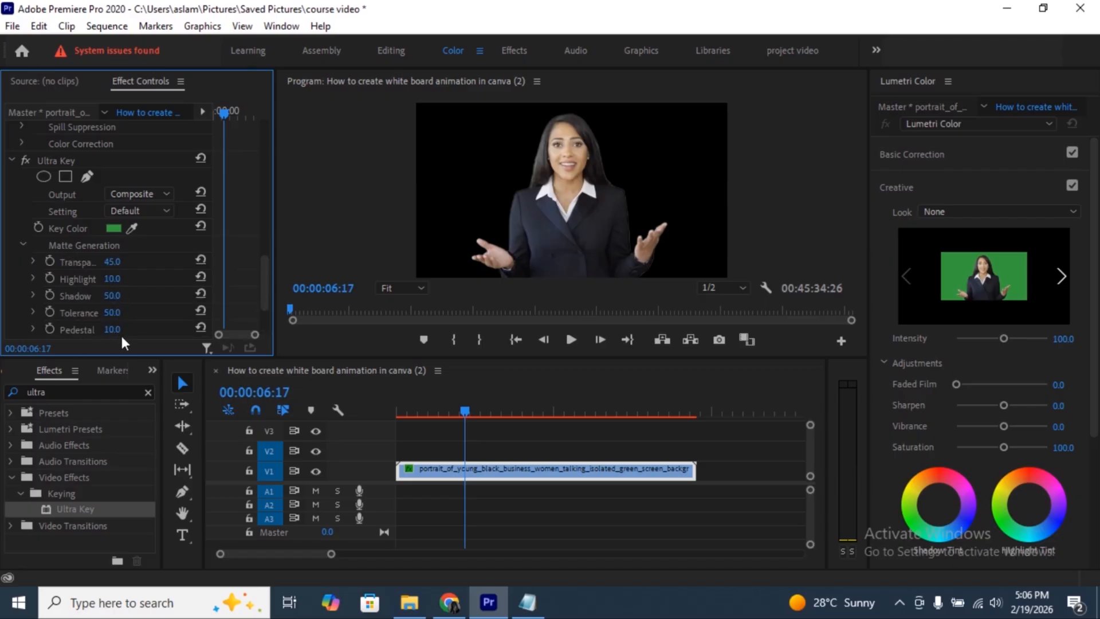
pyautogui.moveTo(120, 331); pyautogui.dragTo(171, 330)
pyautogui.moveTo(113, 313); pyautogui.dragTo(129, 333)
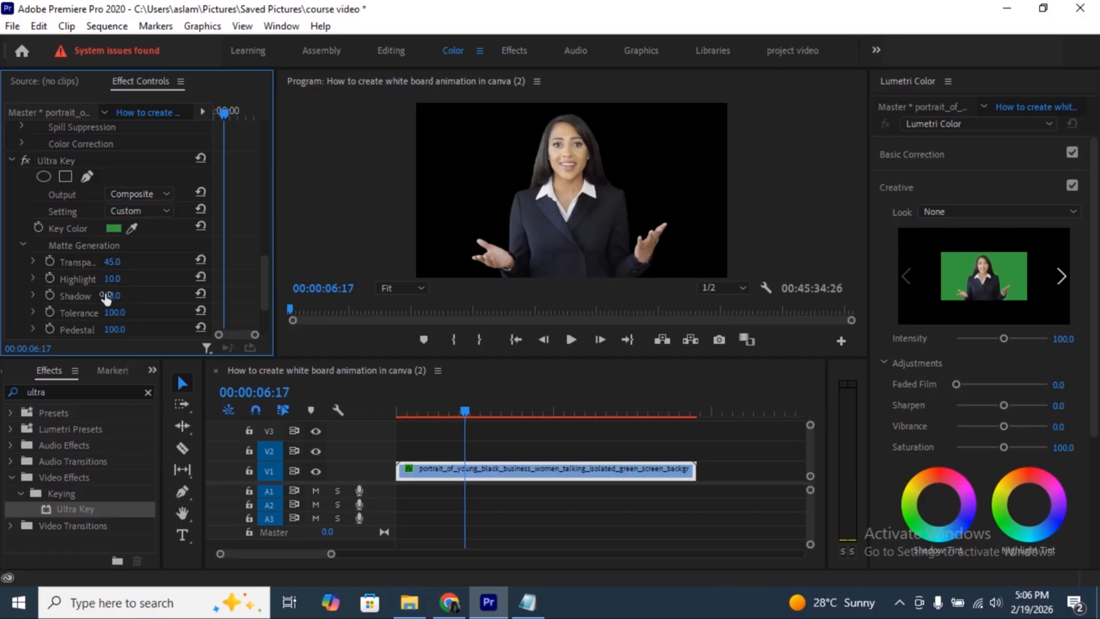
# - Set Ultra Key's Highlight to 0.0, play back the keyed clip and return the playhead to the sequence start
pyautogui.moveTo(147, 281); pyautogui.dragTo(138, 282)
pyautogui.press('space')
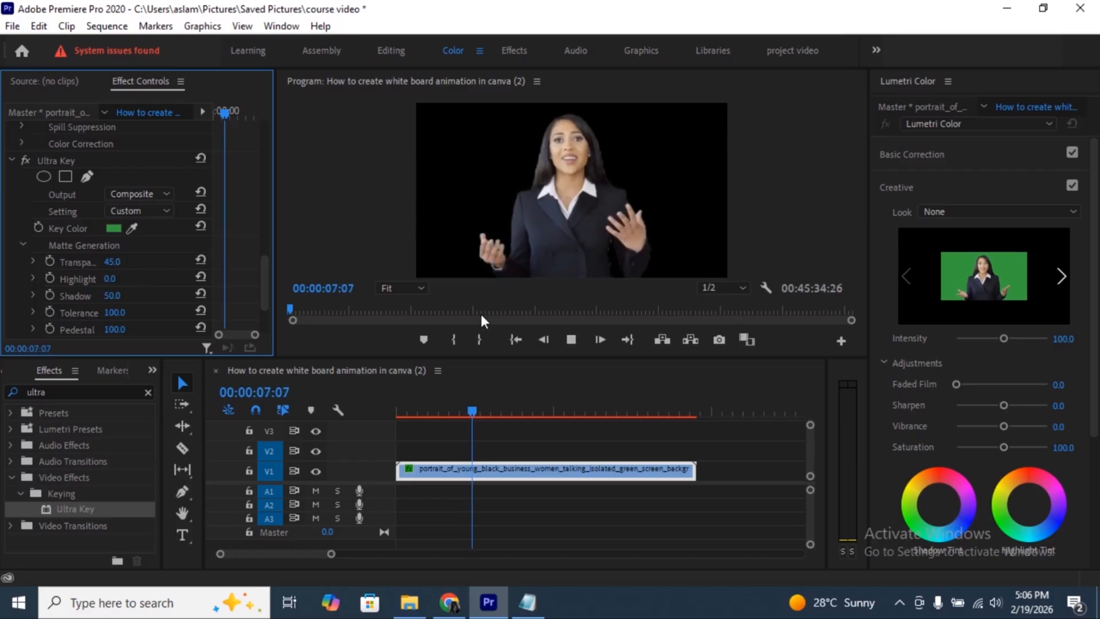
pyautogui.click(512, 339)
pyautogui.click(375, 425)
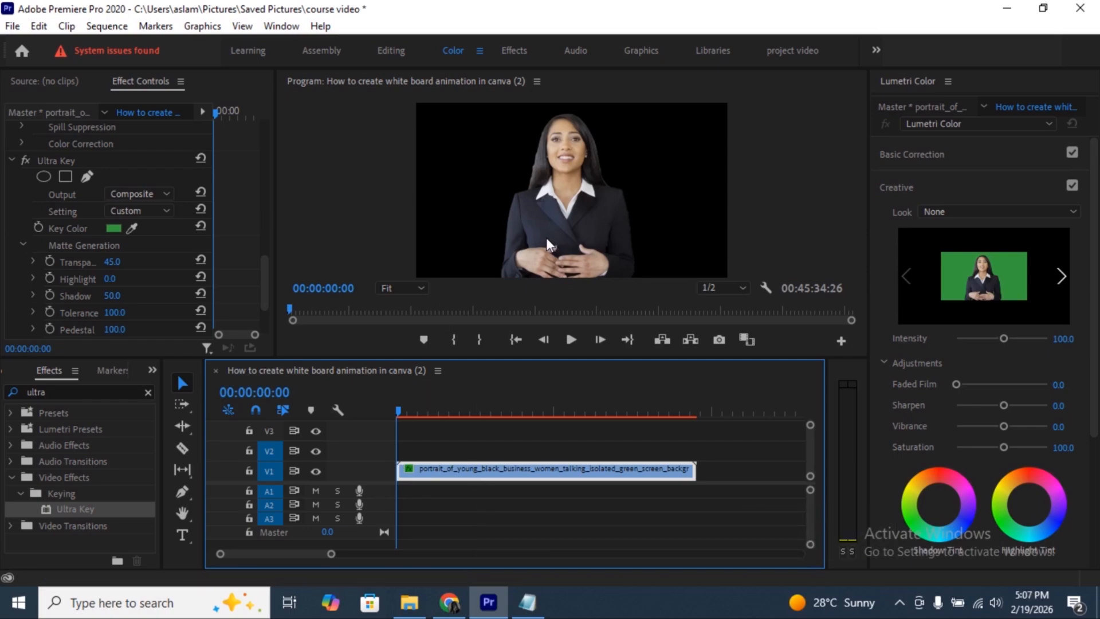
# - Add the video Untitled design (11) from the Downloads folder to track V2 at the sequence start and preview it
pyautogui.click(409, 601)
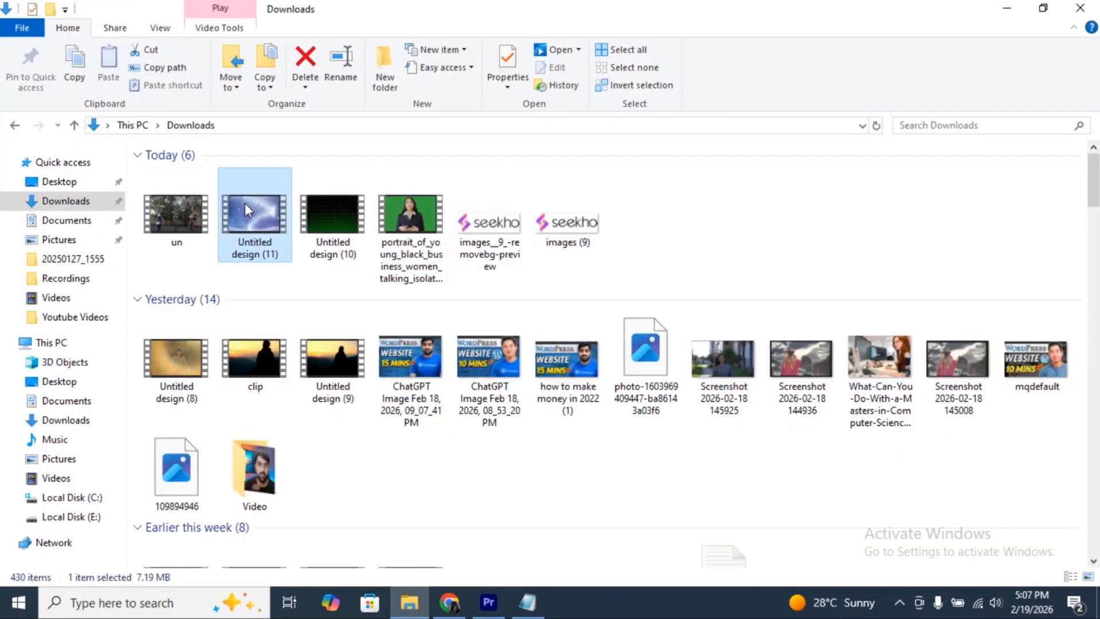
pyautogui.moveTo(245, 202); pyautogui.dragTo(453, 452)
pyautogui.press('space')
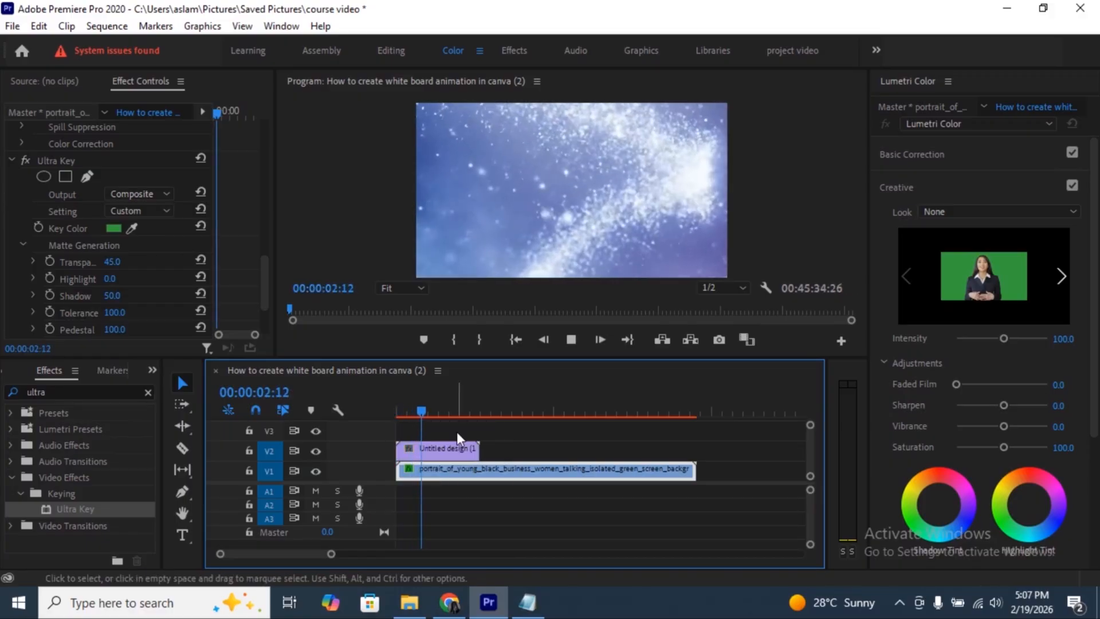
pyautogui.press('space')
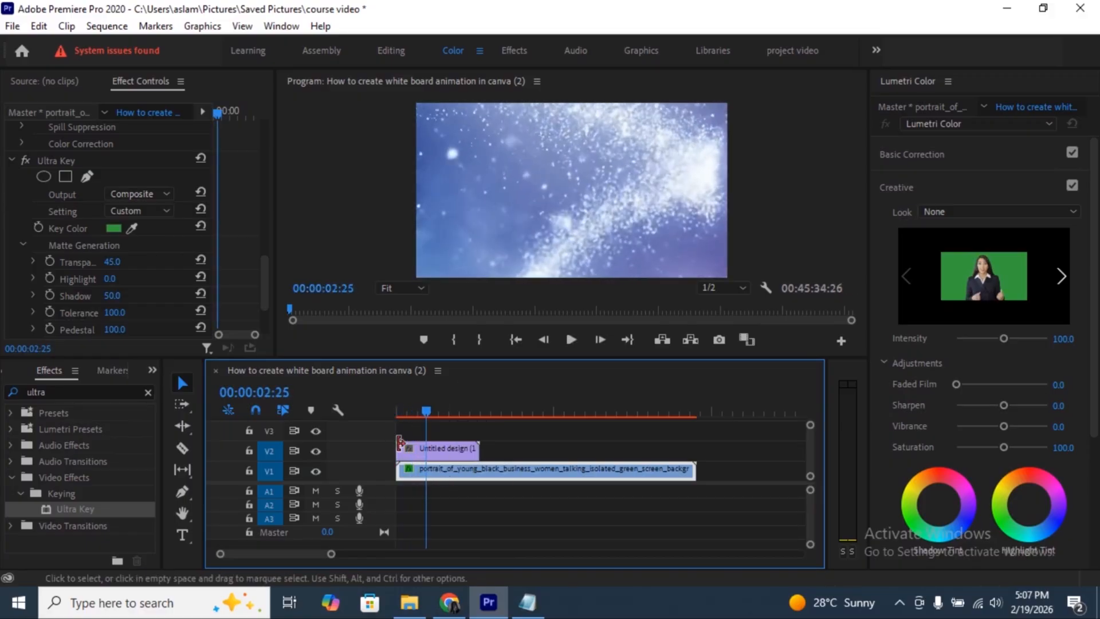
# - Rearrange the tracks so the keyed businesswoman clip is on V2 above the Untitled design background on V1
pyautogui.click(269, 433)
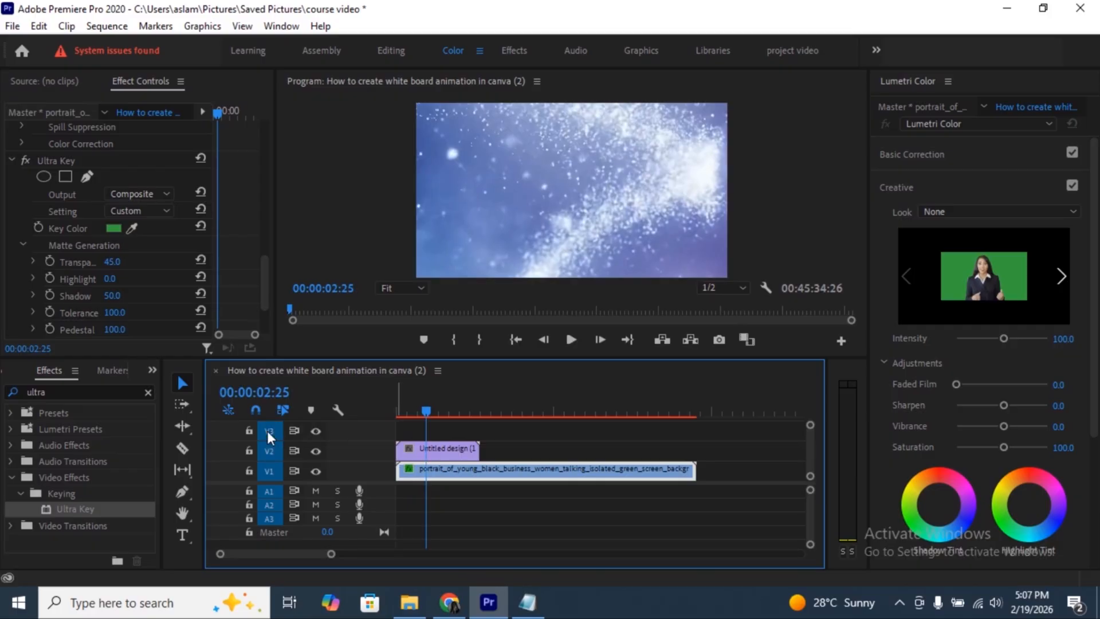
pyautogui.moveTo(425, 470)
pyautogui.mouseDown()
pyautogui.moveTo(427, 435)
pyautogui.moveTo(422, 472)
pyautogui.moveTo(413, 467)
pyautogui.mouseUp()
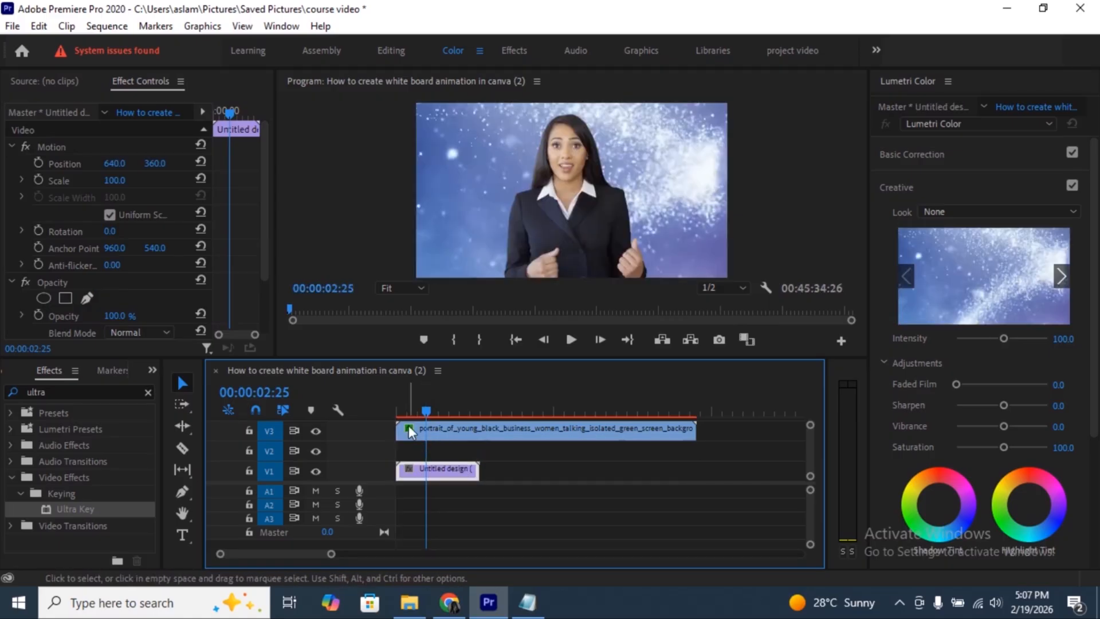
pyautogui.moveTo(410, 431); pyautogui.dragTo(411, 451)
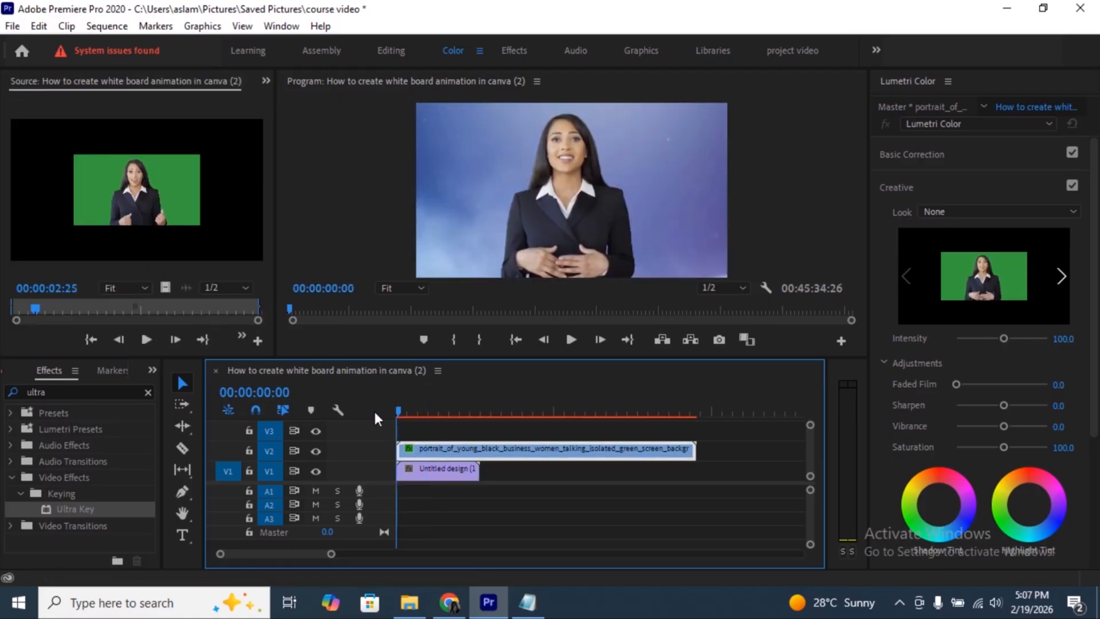
# - Play back the composite, move the playhead to 00:00:03:16 and save the project
pyautogui.press('space')
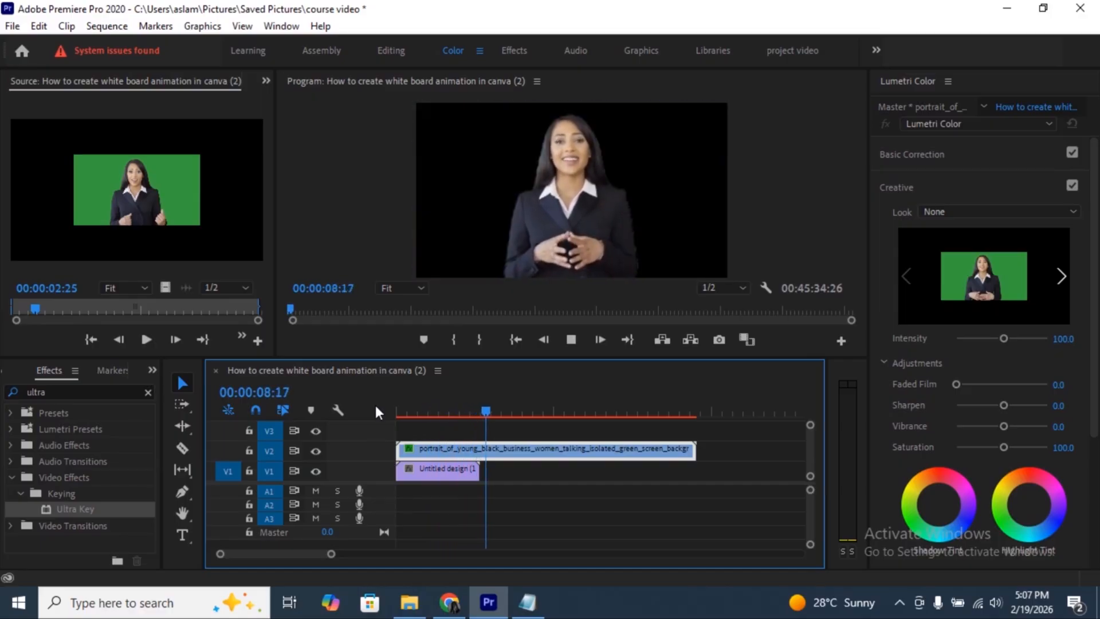
pyautogui.press('space')
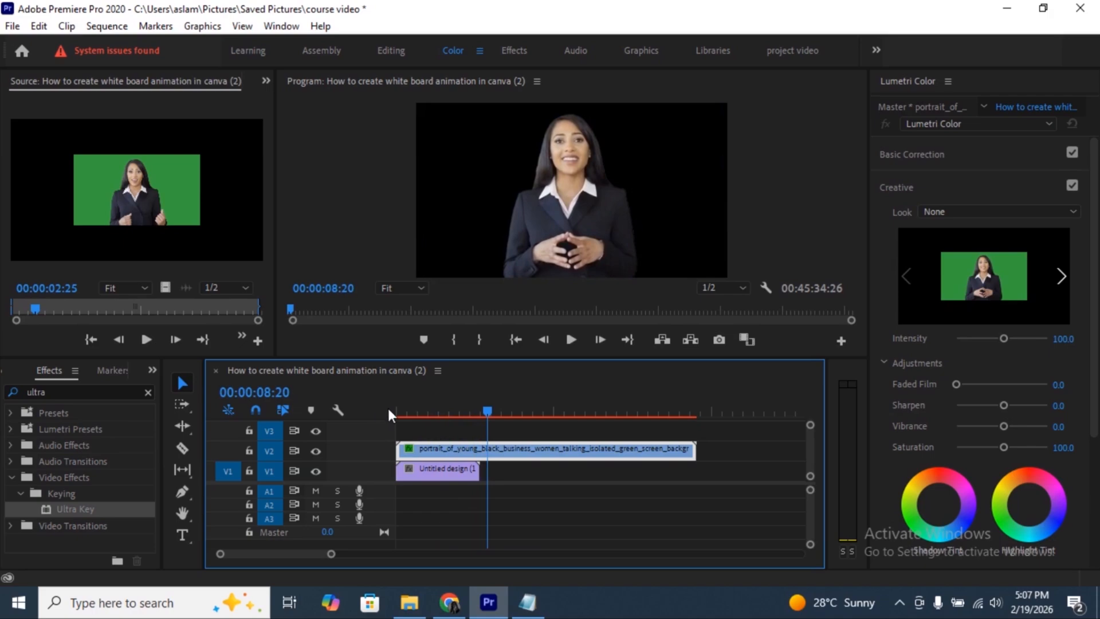
pyautogui.click(434, 410)
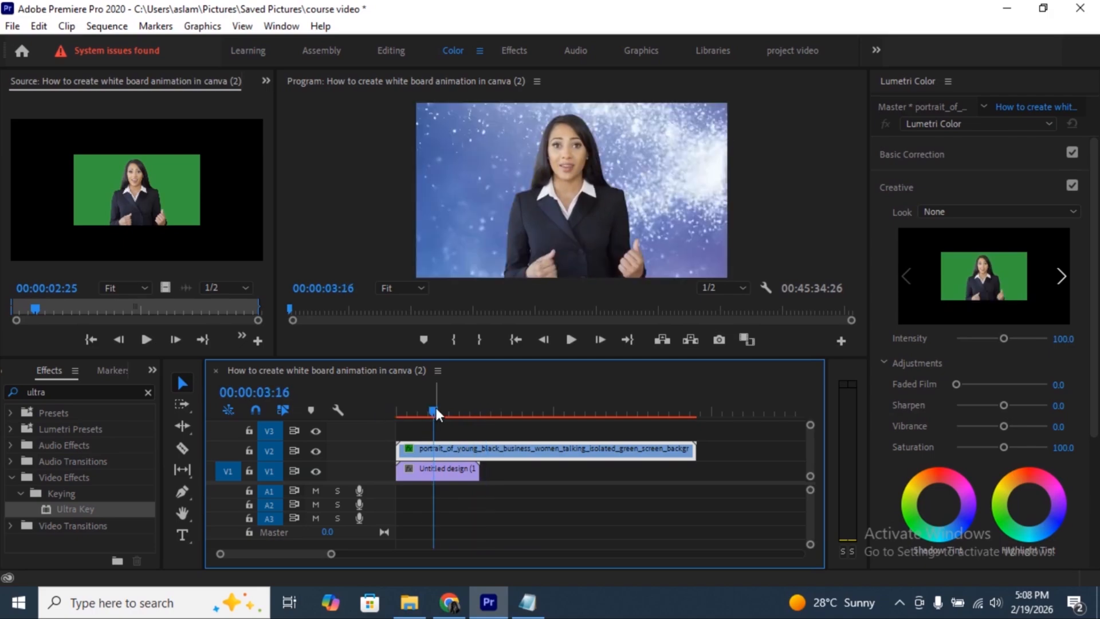
pyautogui.hotkey('ctrl', 's')
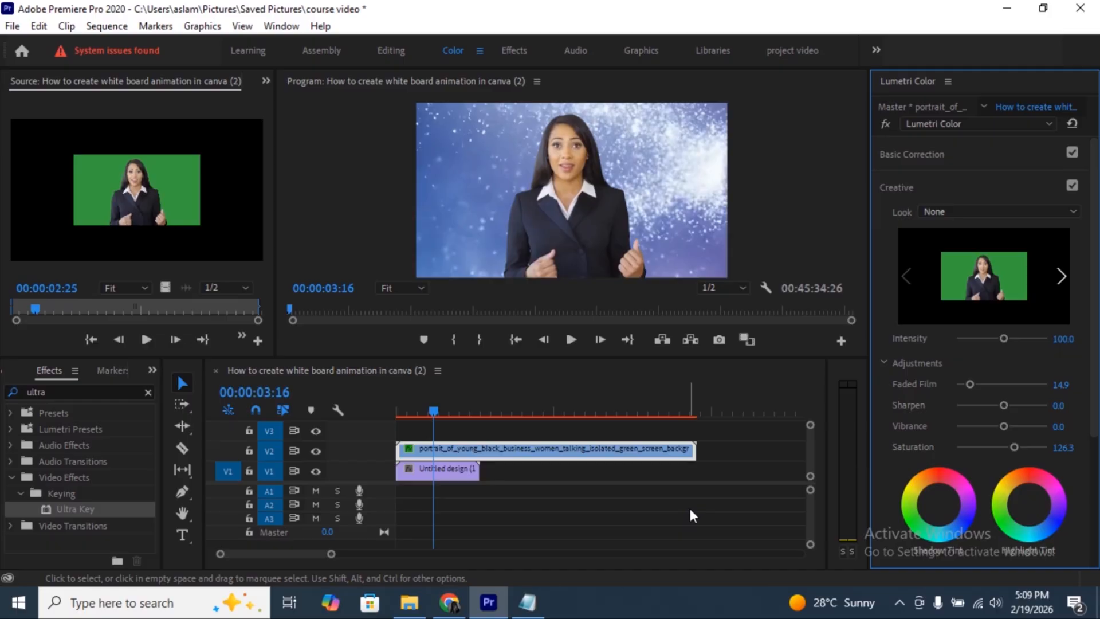
# - Add the Seekho logo images__9_-removebg-preview from Downloads to track V3 and place it in the lower-left corner of the video frame
pyautogui.click(410, 612)
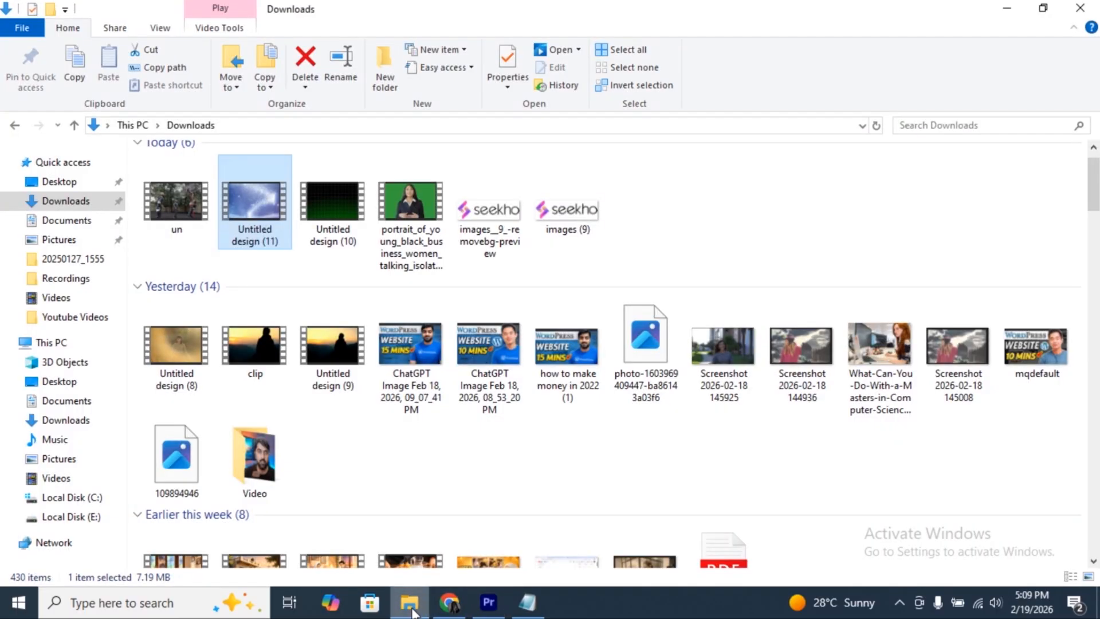
pyautogui.click(543, 224)
pyautogui.moveTo(545, 207); pyautogui.dragTo(405, 433)
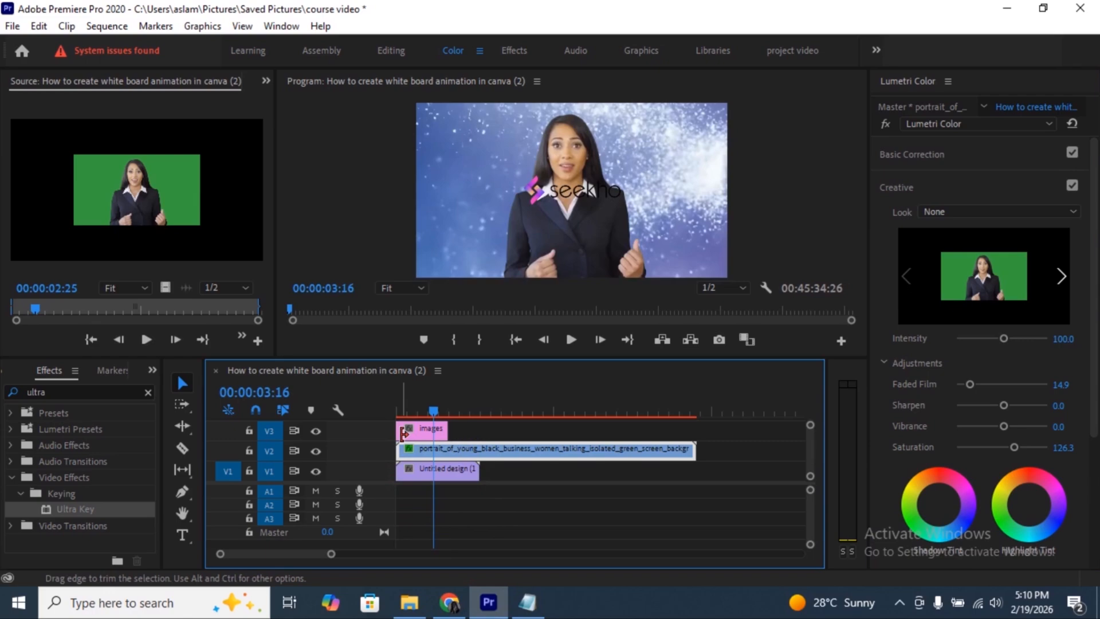
pyautogui.moveTo(567, 192); pyautogui.dragTo(466, 258)
pyautogui.click(559, 230)
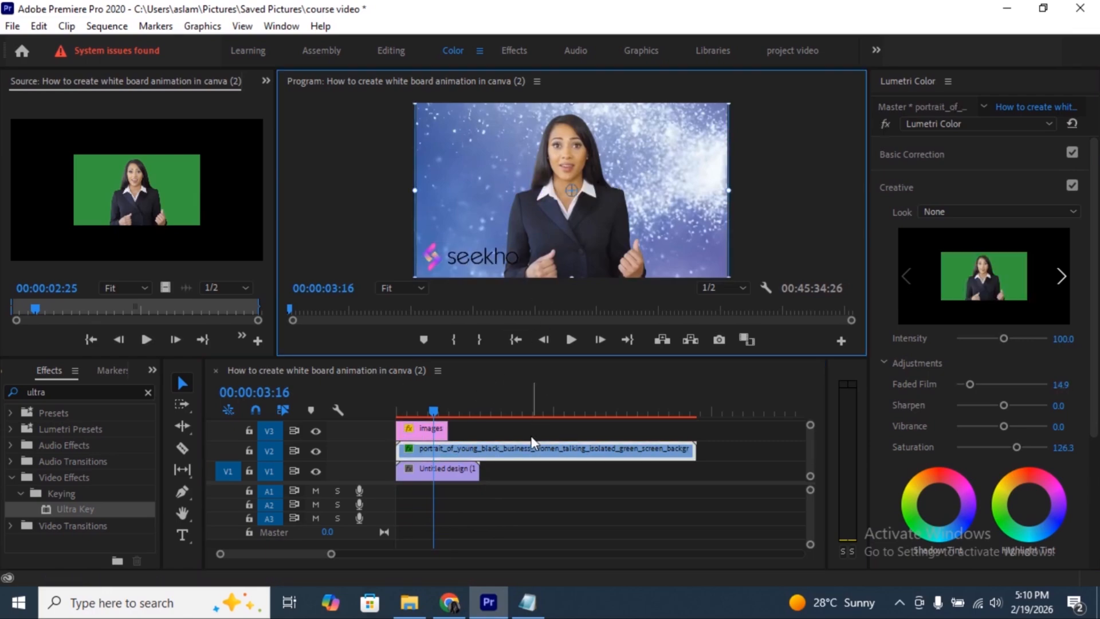
# - Cut the businesswoman clip at 00:00:08:01, delete the remainder, and extend the logo clip to the end of the background clip
pyautogui.click(482, 412)
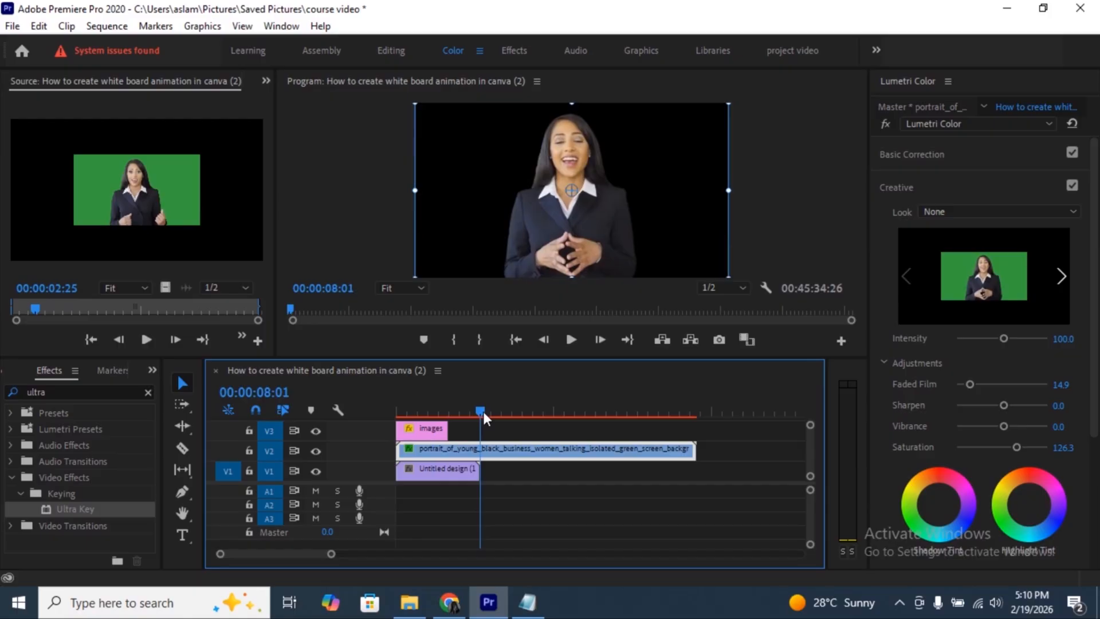
pyautogui.hotkey('ctrl', 'k')
pyautogui.click(542, 451)
pyautogui.press('Delete')
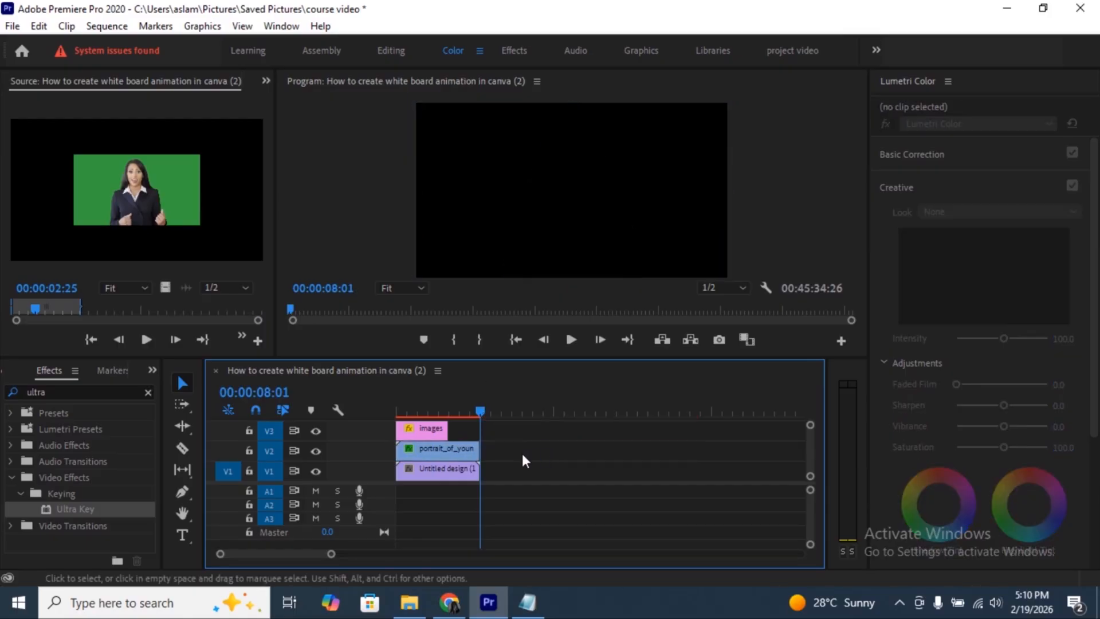
pyautogui.moveTo(448, 428)
pyautogui.mouseDown()
pyautogui.moveTo(476, 427)
pyautogui.moveTo(429, 423)
pyautogui.mouseUp()
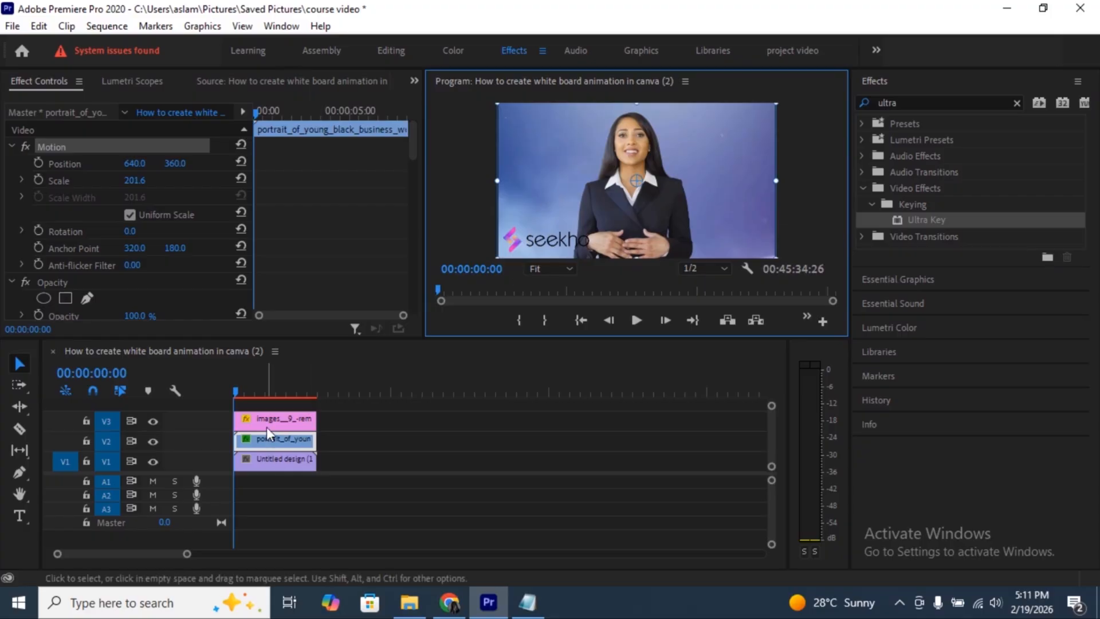
# - Keyframe the logo's Position at the clip start and set its horizontal Position to 1073.9 at 00:00:07:25
pyautogui.click(536, 238)
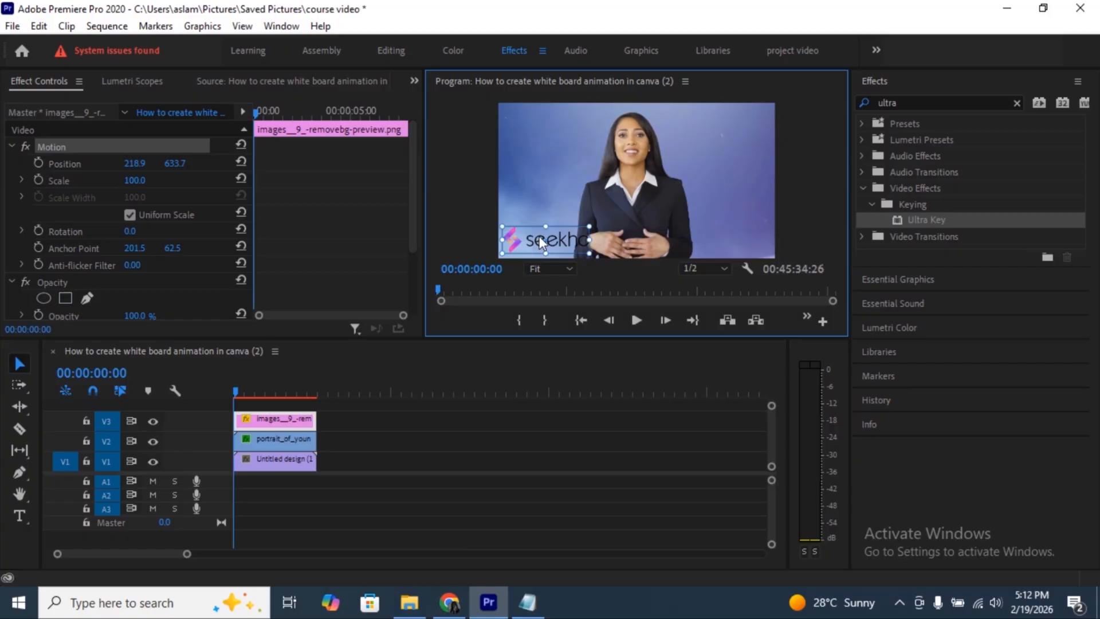
pyautogui.click(254, 111)
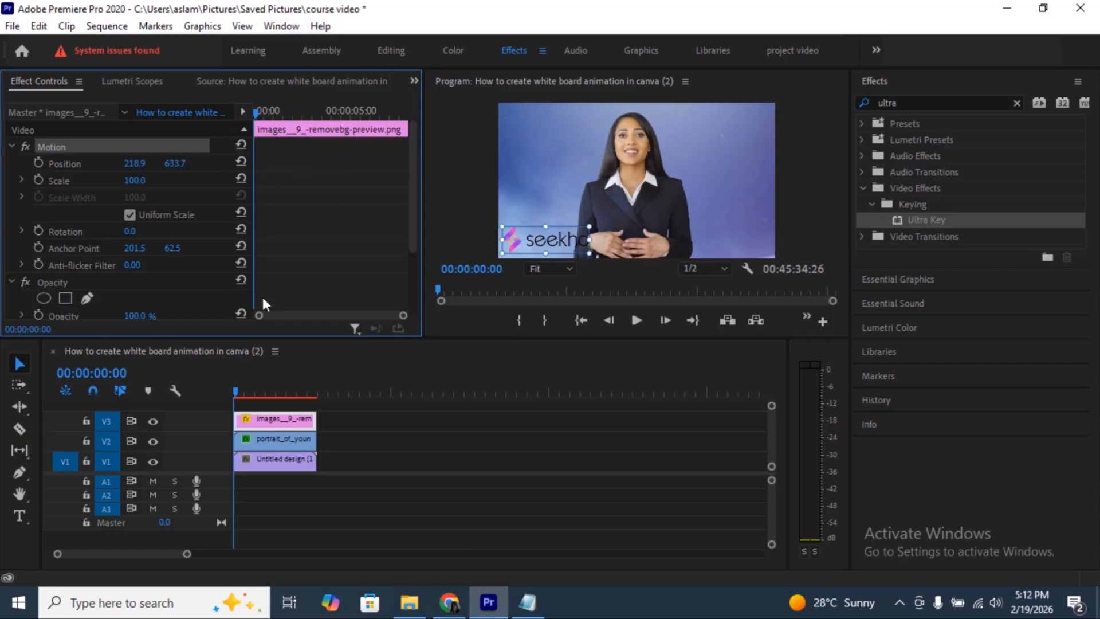
pyautogui.click(38, 163)
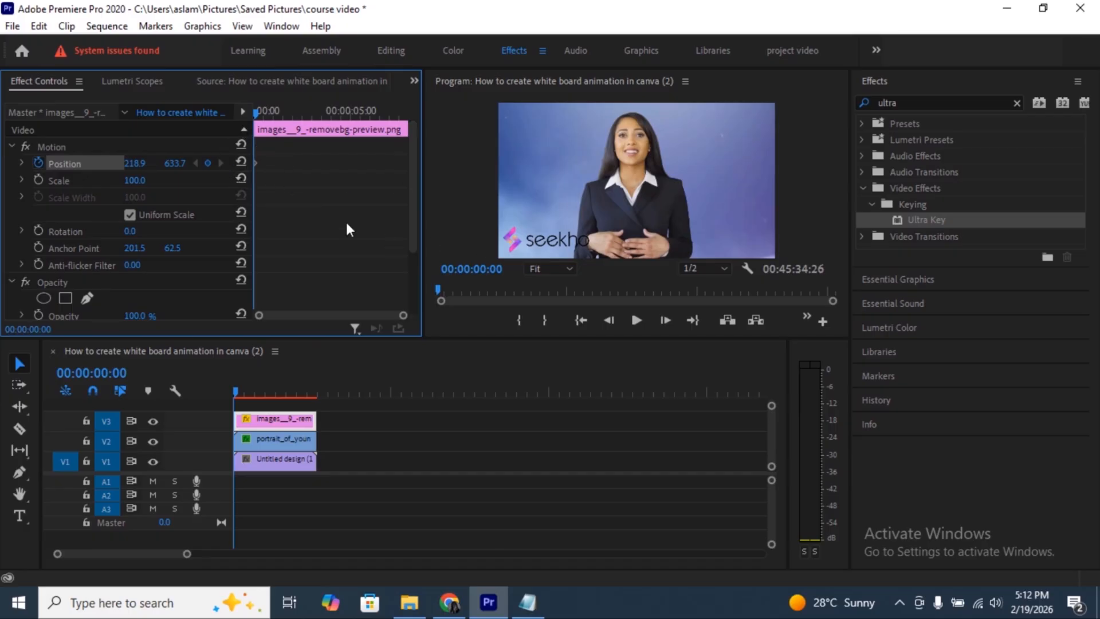
pyautogui.moveTo(256, 112); pyautogui.dragTo(407, 125)
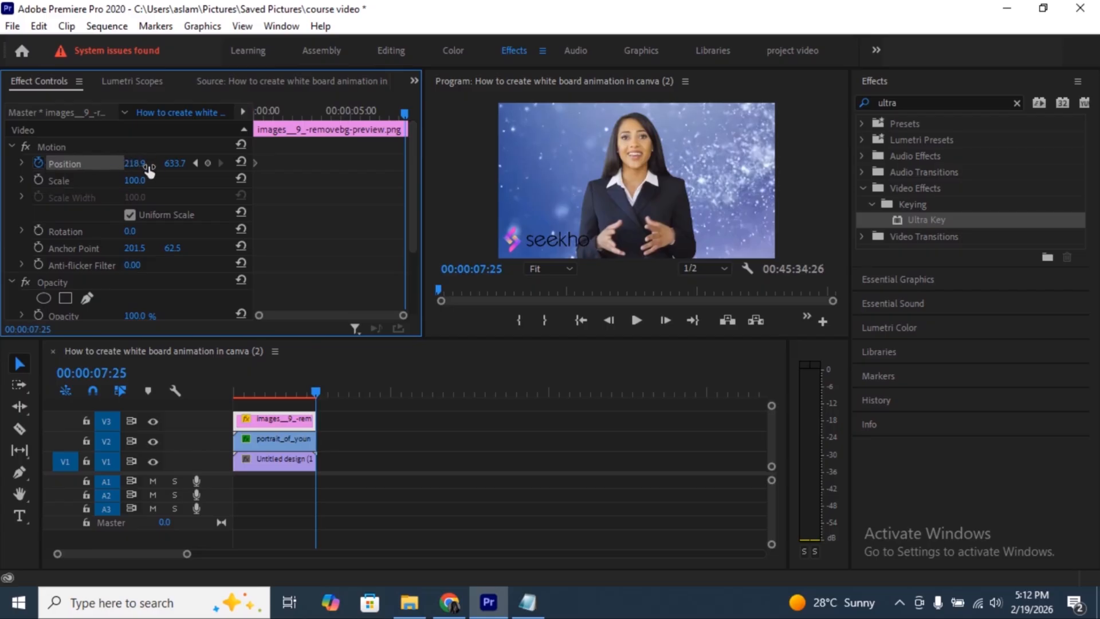
pyautogui.moveTo(135, 163); pyautogui.dragTo(624, 163)
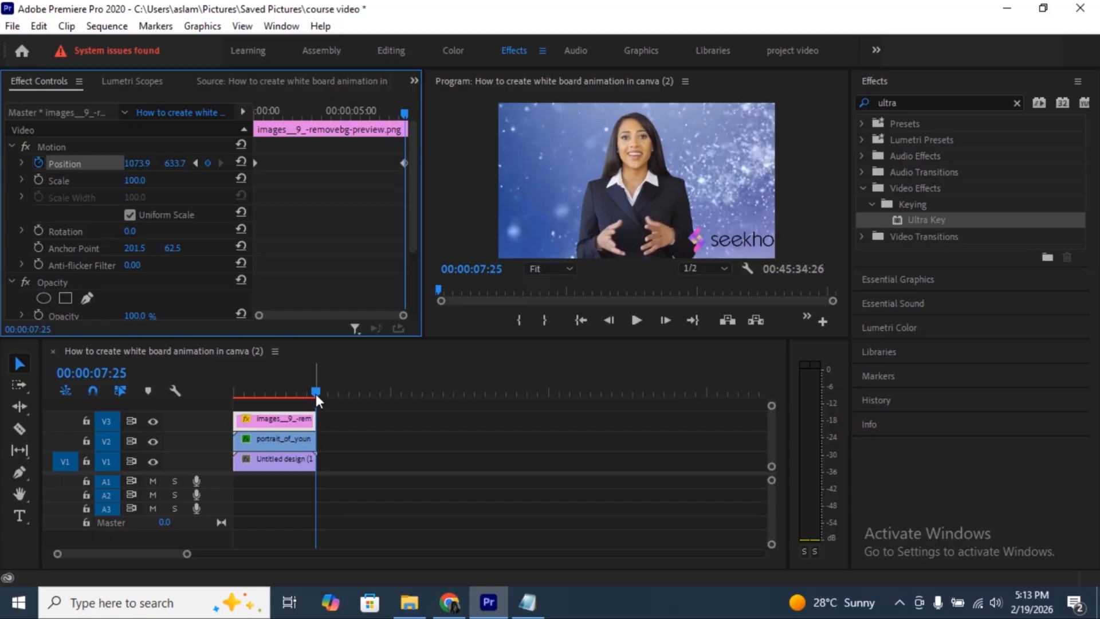
# - Play back the logo's position animation from the sequence start
pyautogui.moveTo(315, 394); pyautogui.dragTo(193, 391)
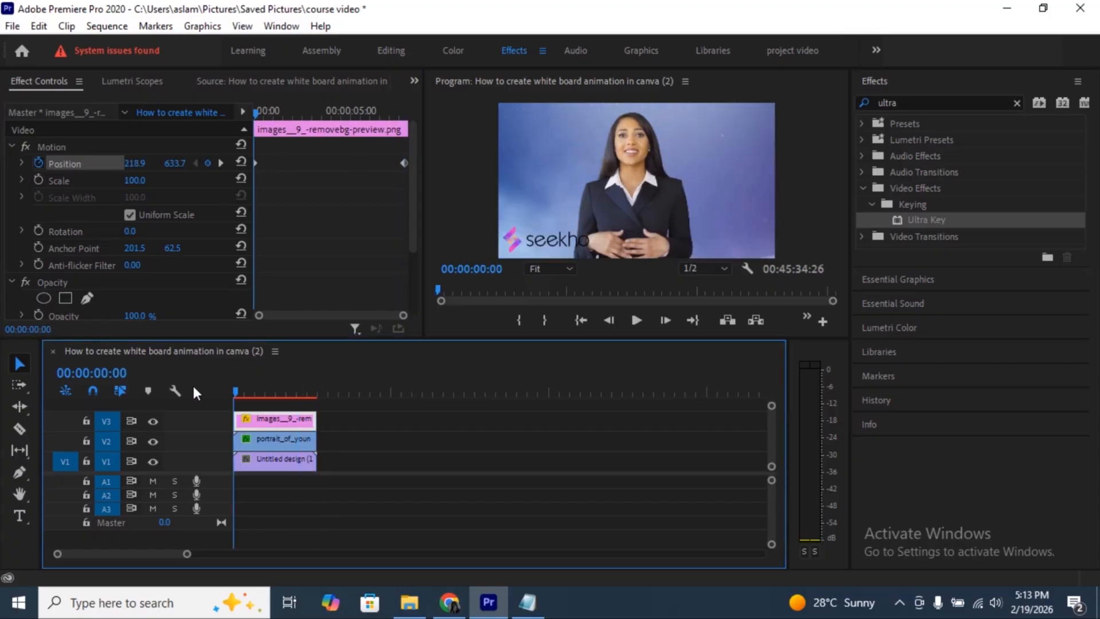
pyautogui.press('space')
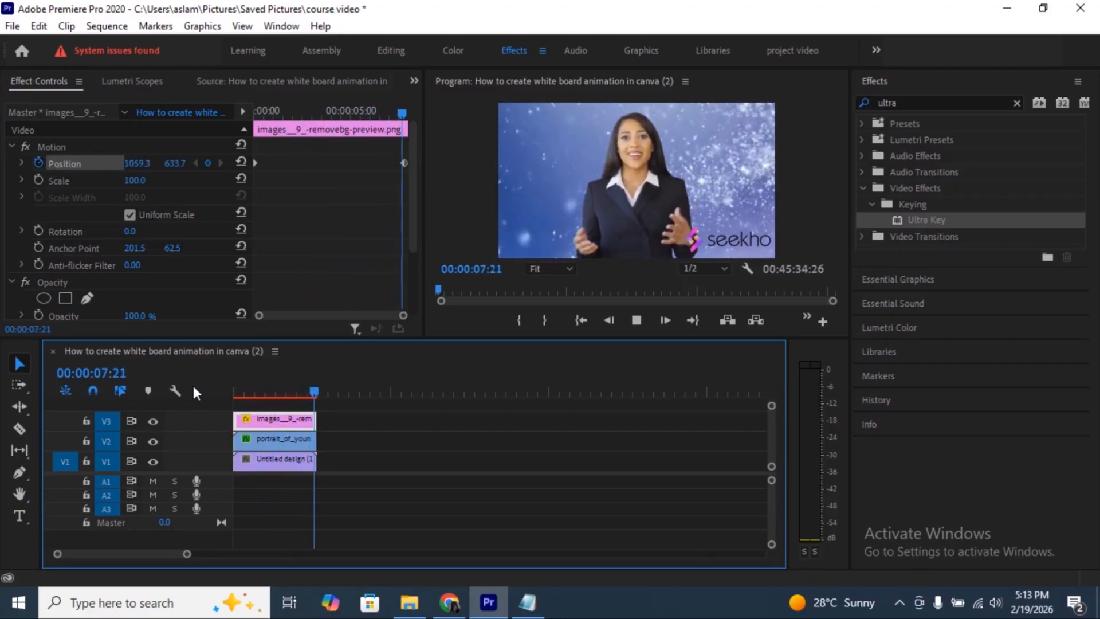
pyautogui.click(306, 392)
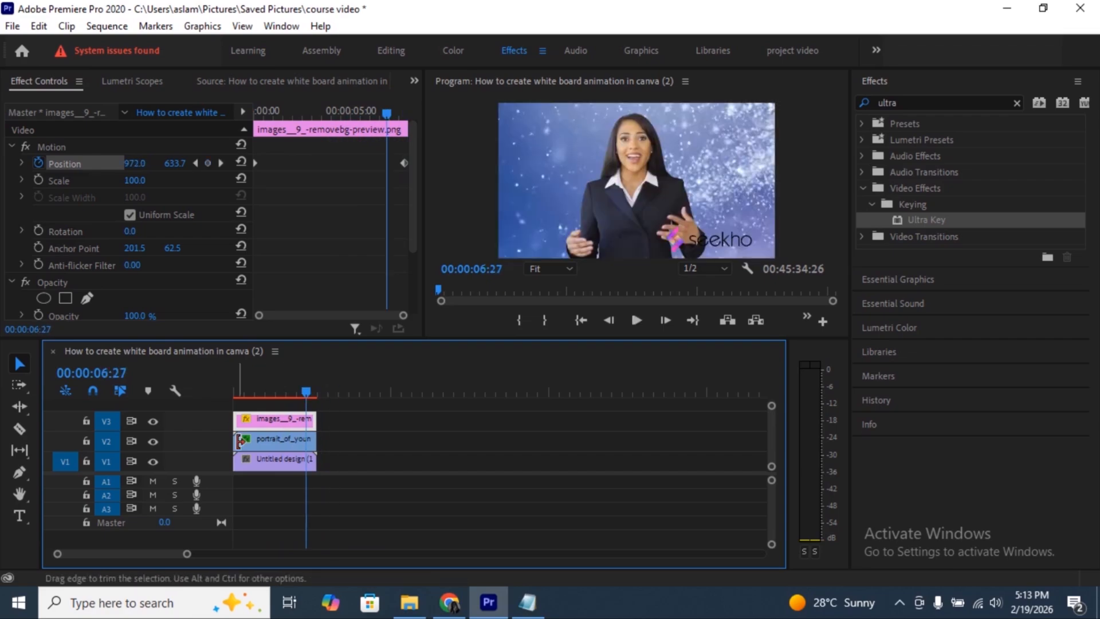
# - Undo the Position keyframes on the logo clip
pyautogui.click(245, 441)
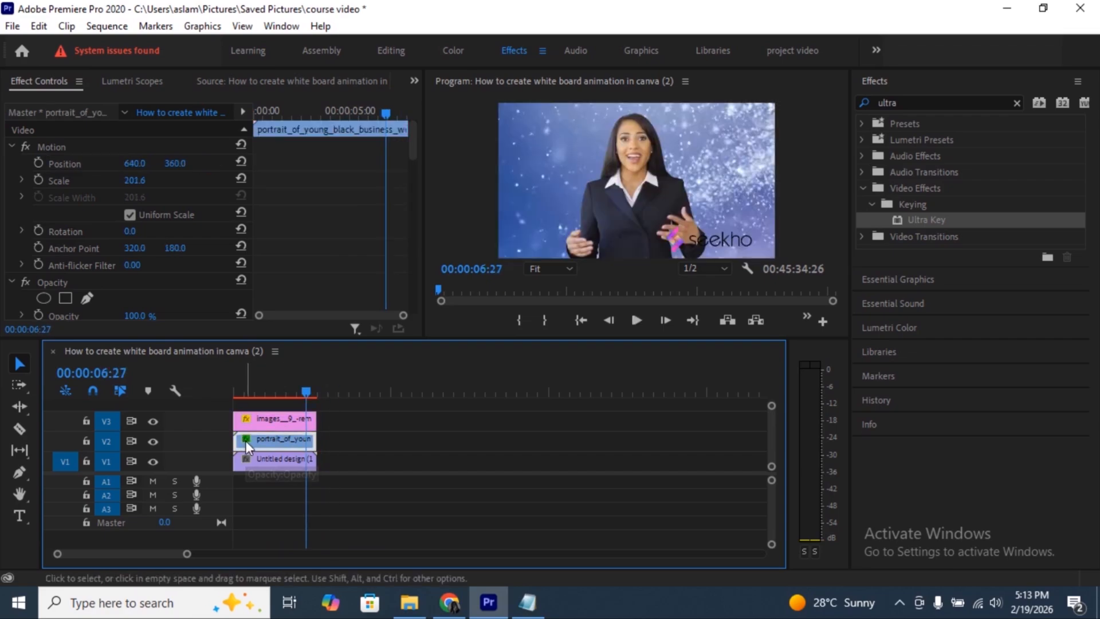
pyautogui.click(281, 420)
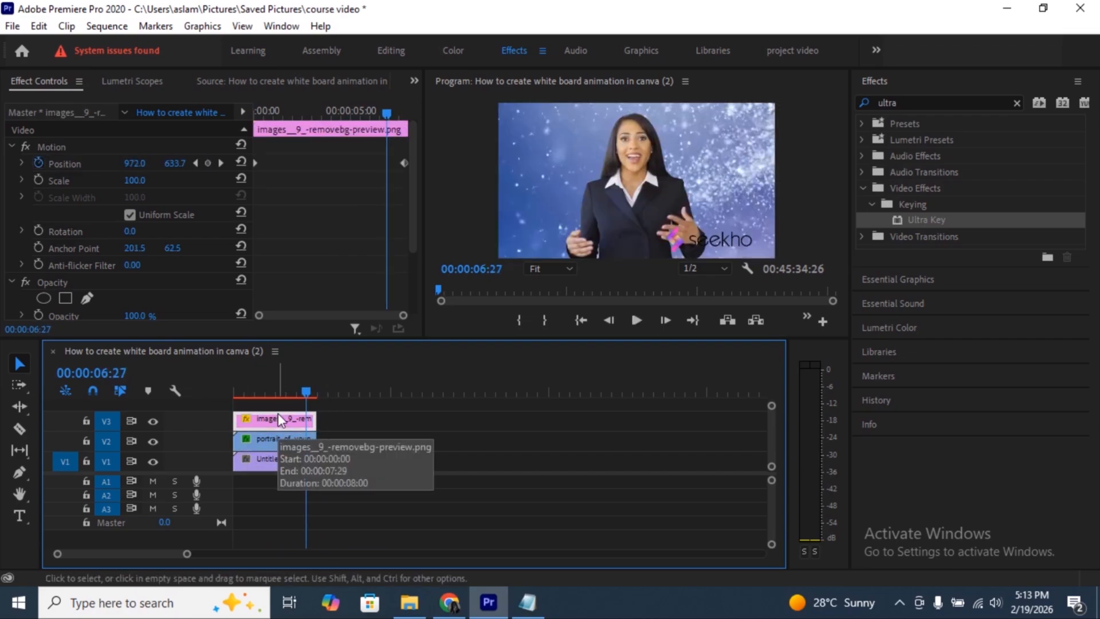
pyautogui.hotkey('ctrl', 'z')
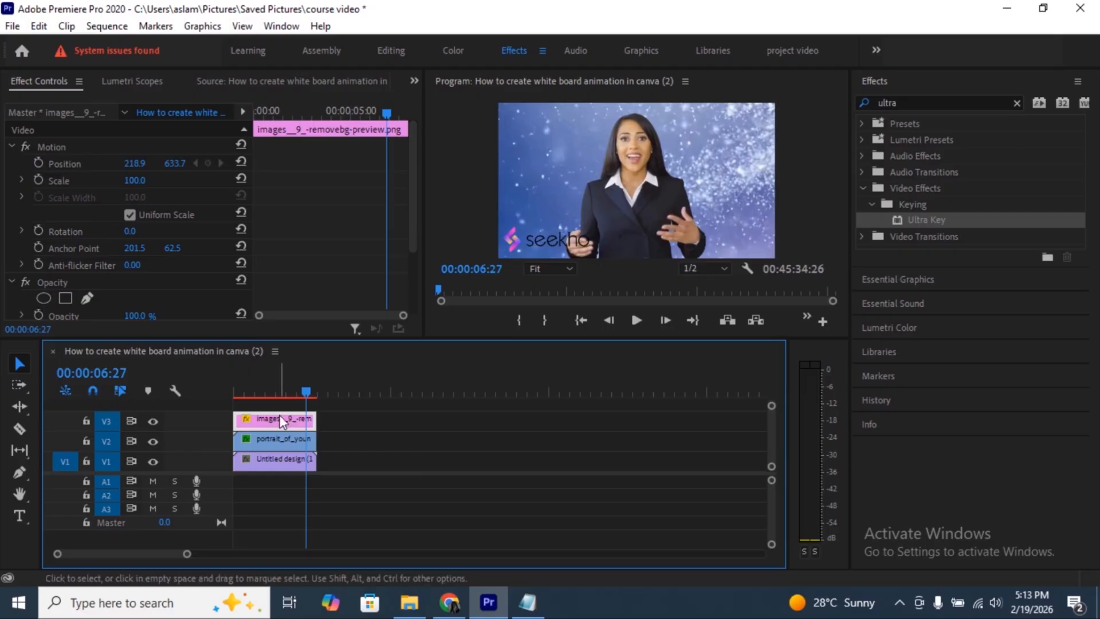
# - Keyframe the businesswoman clip's Position at 00:00:00:01, move its Anchor Point to 367.2, 160.6, and set horizontal Position to 1074.8 at 00:00:07:28
pyautogui.click(265, 441)
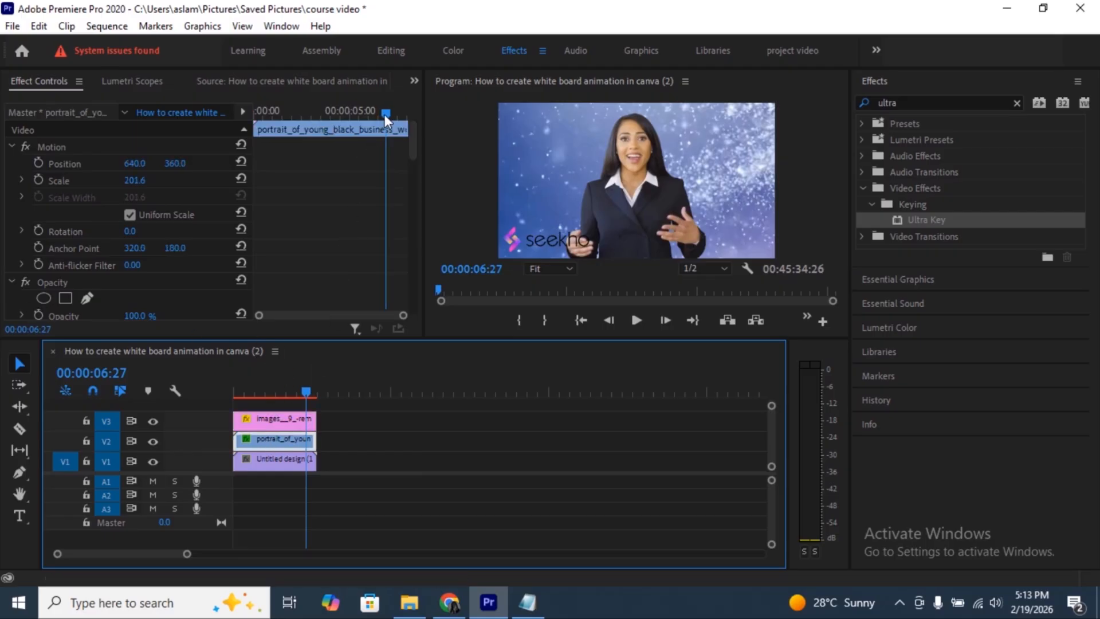
pyautogui.moveTo(384, 113); pyautogui.dragTo(253, 115)
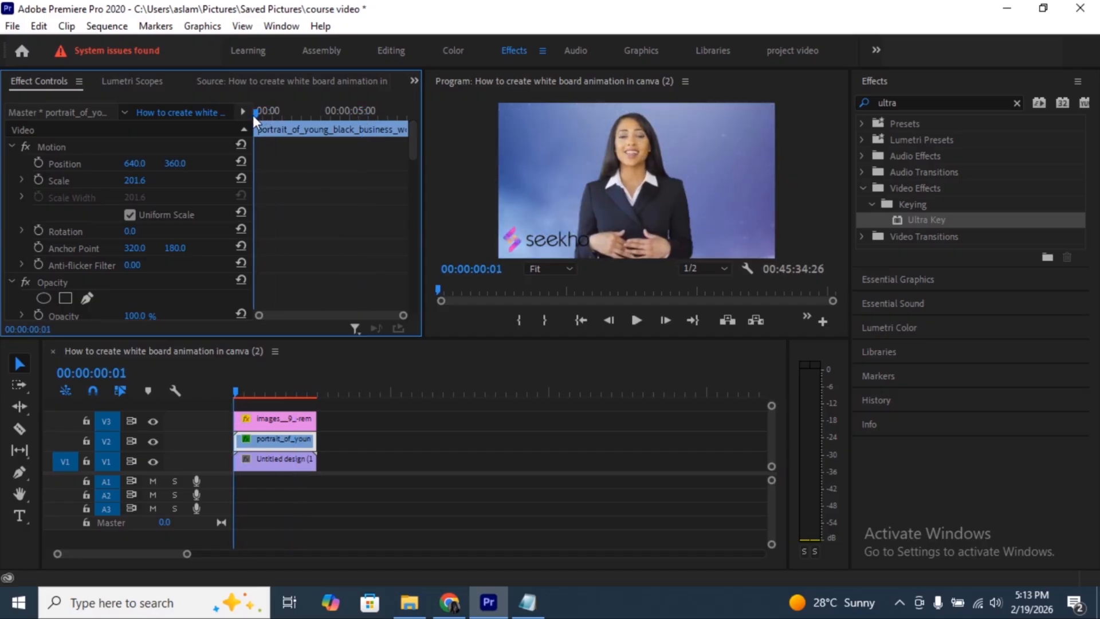
pyautogui.click(36, 163)
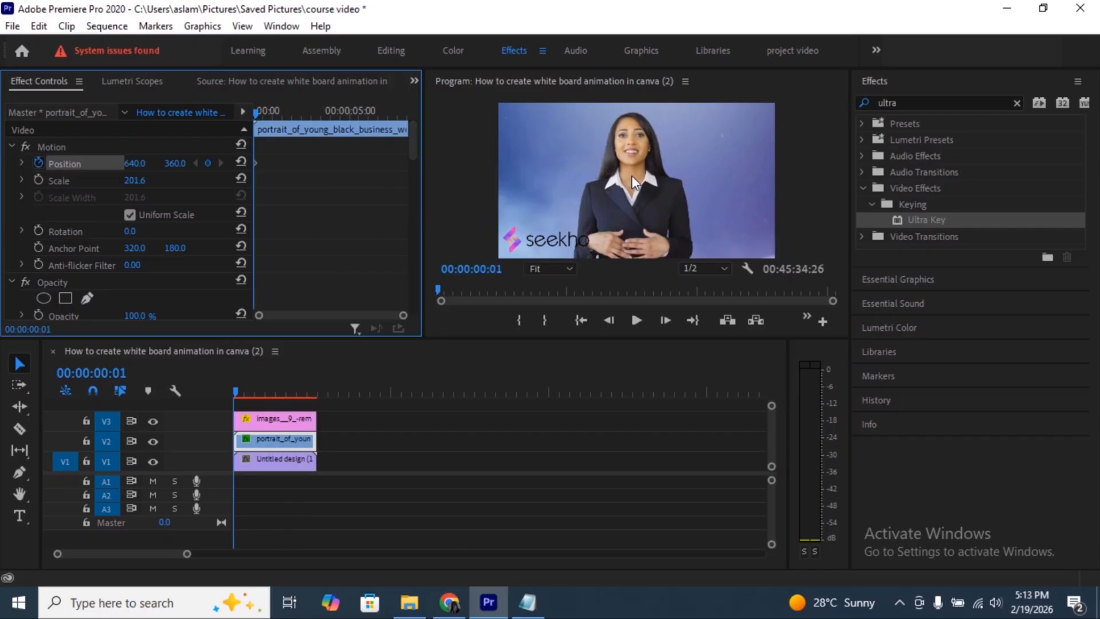
pyautogui.moveTo(631, 176); pyautogui.dragTo(662, 172)
pyautogui.moveTo(255, 114); pyautogui.dragTo(405, 109)
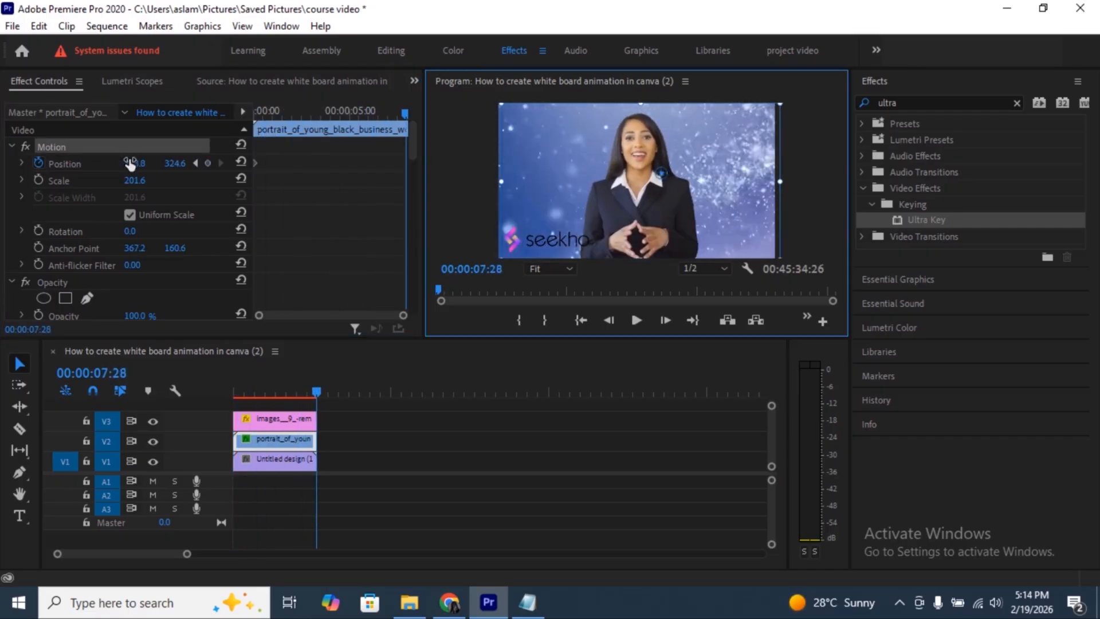
pyautogui.moveTo(130, 163); pyautogui.dragTo(321, 164)
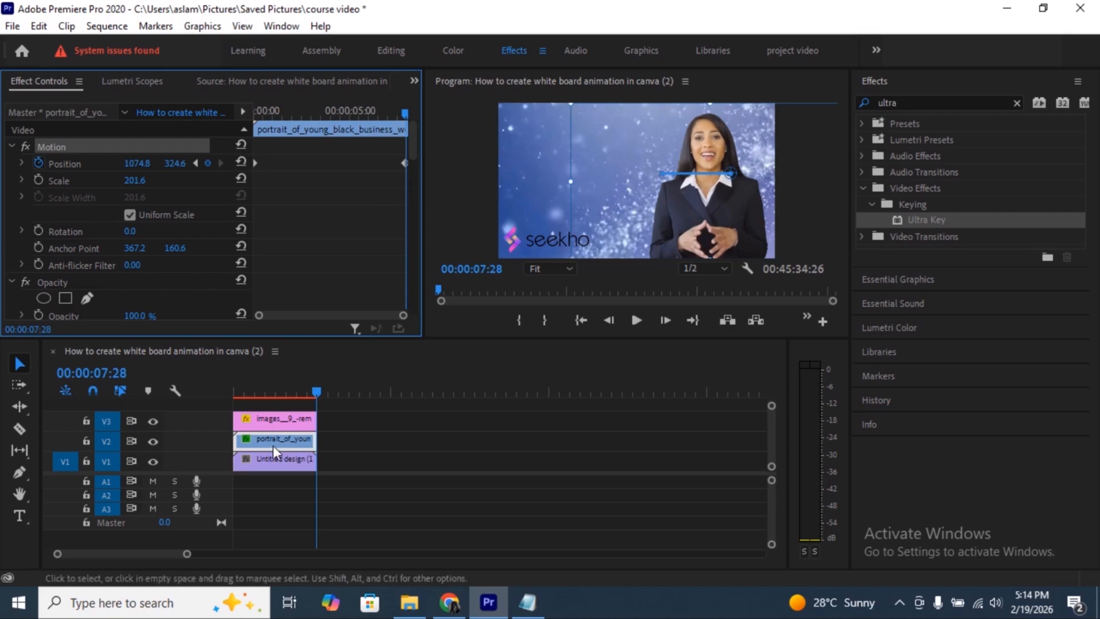
# - Keyframe the logo clip's Position at the clip start and move the logo up to 238.8, 294.7 at 00:00:07:24
pyautogui.click(268, 420)
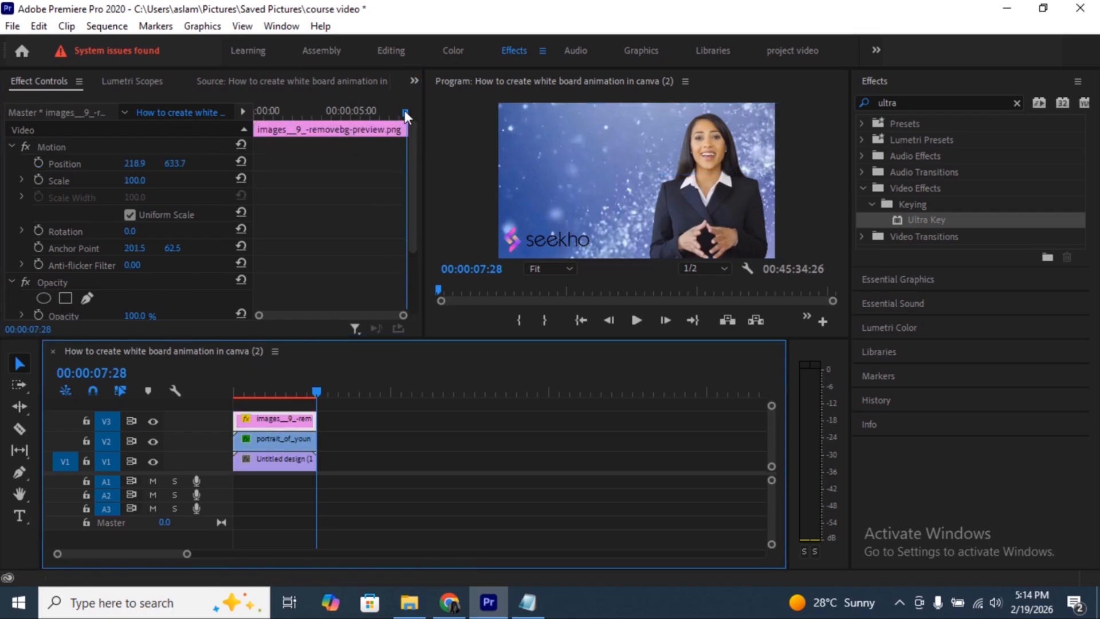
pyautogui.moveTo(404, 110); pyautogui.dragTo(254, 125)
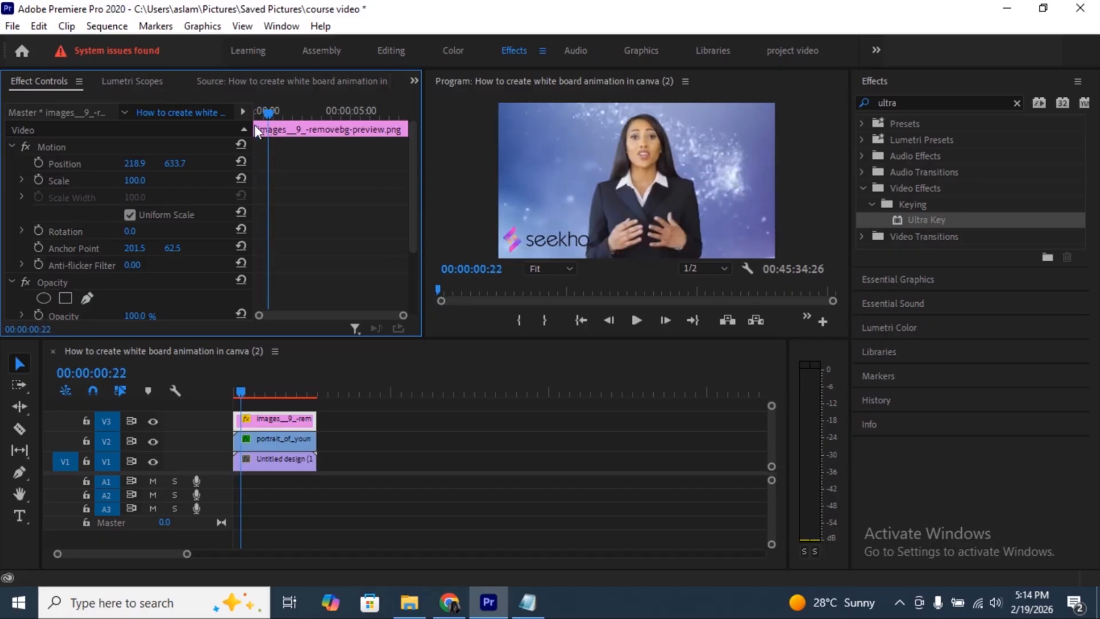
pyautogui.click(37, 160)
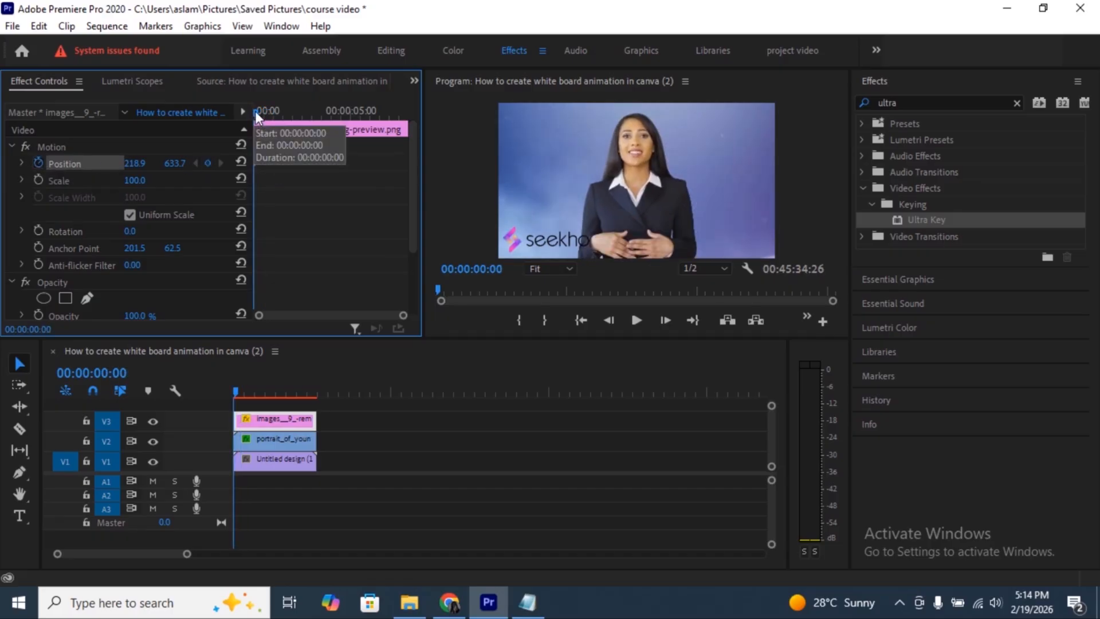
pyautogui.moveTo(256, 111); pyautogui.dragTo(406, 122)
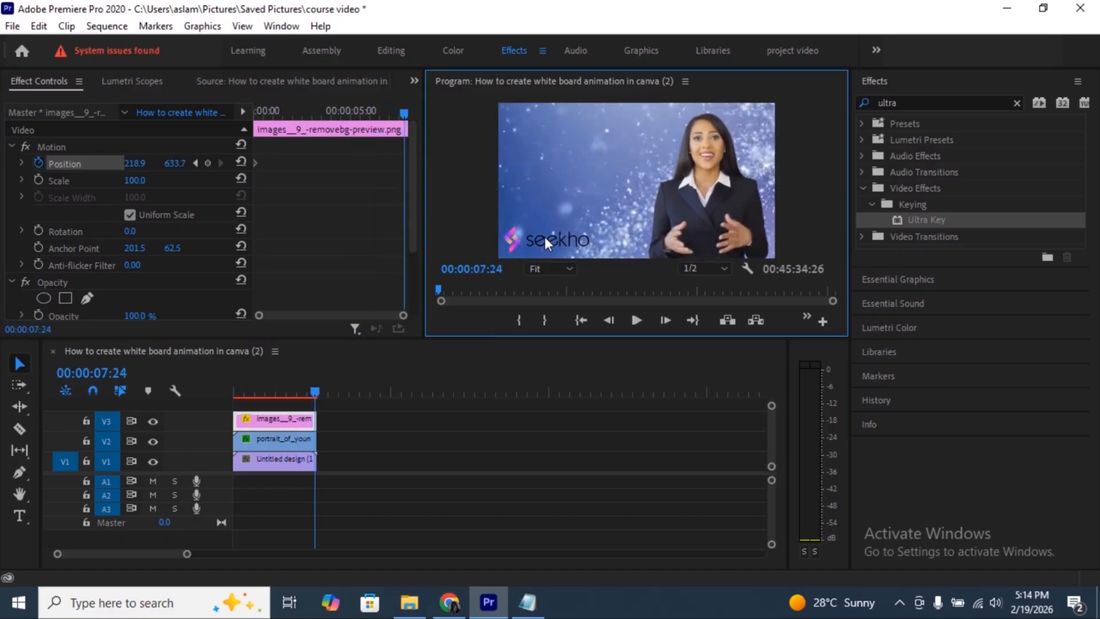
pyautogui.moveTo(544, 236); pyautogui.dragTo(551, 170)
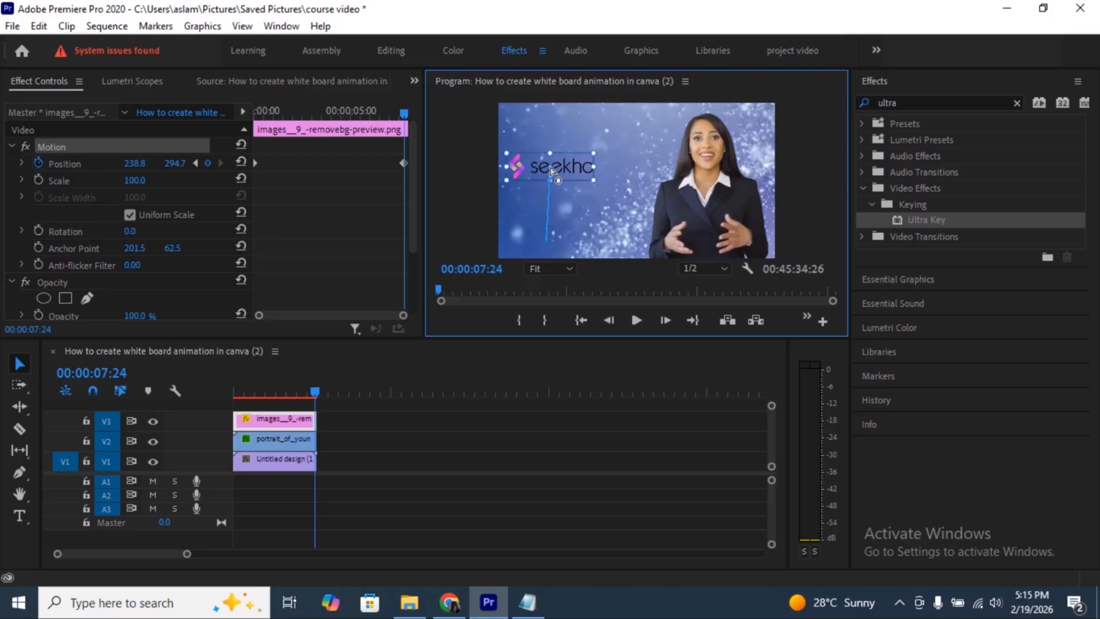
# - Play back the combined logo and businesswoman position animation from the sequence start
pyautogui.moveTo(315, 394); pyautogui.dragTo(218, 384)
pyautogui.click(215, 385)
pyautogui.press('space')
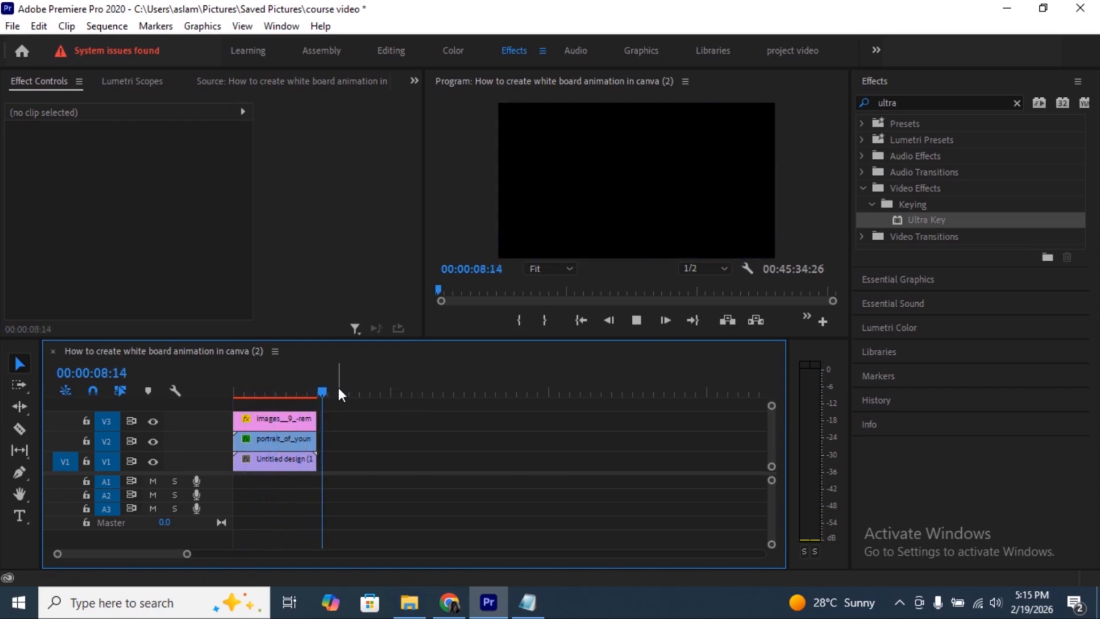
pyautogui.click(300, 392)
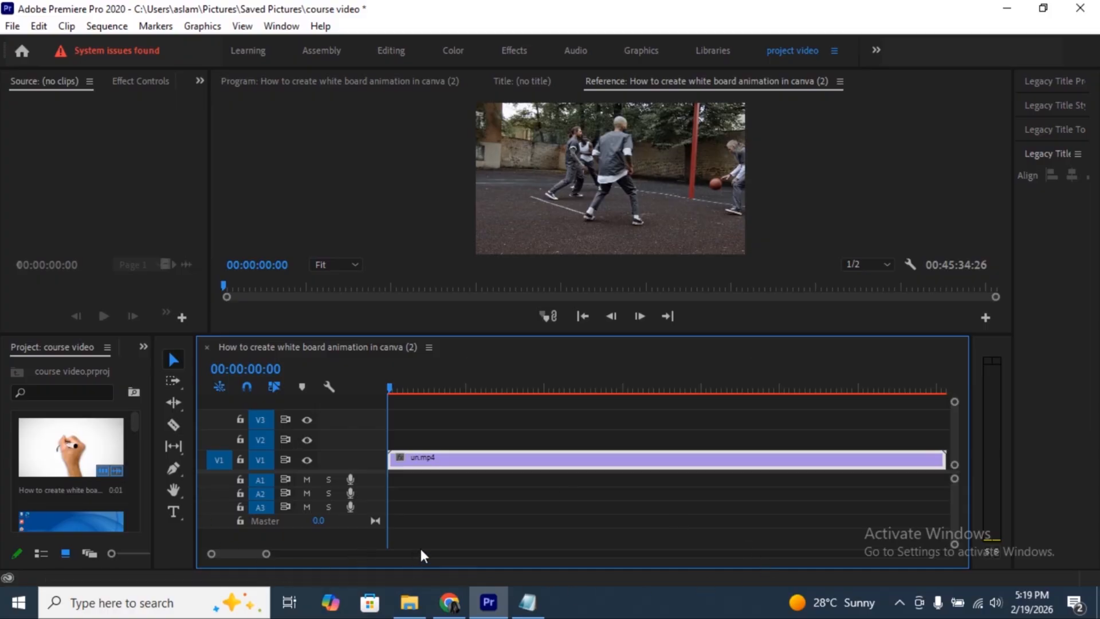
# - Preview the un.mp4 clip, then set its speed to 200% with Optical Flow time interpolation
pyautogui.press('space')
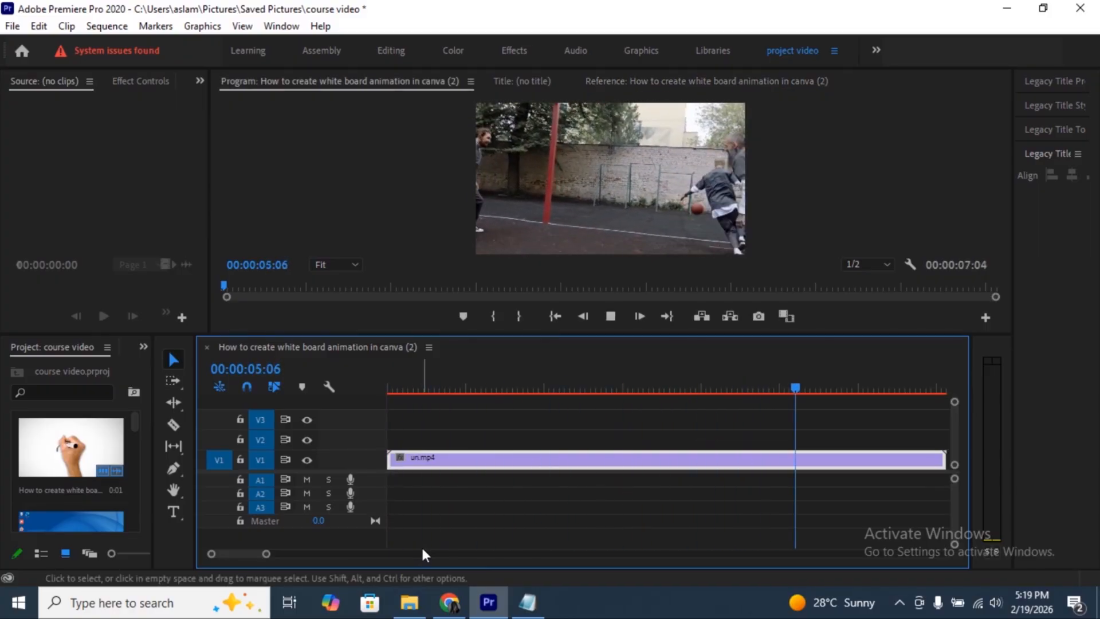
pyautogui.click(426, 389)
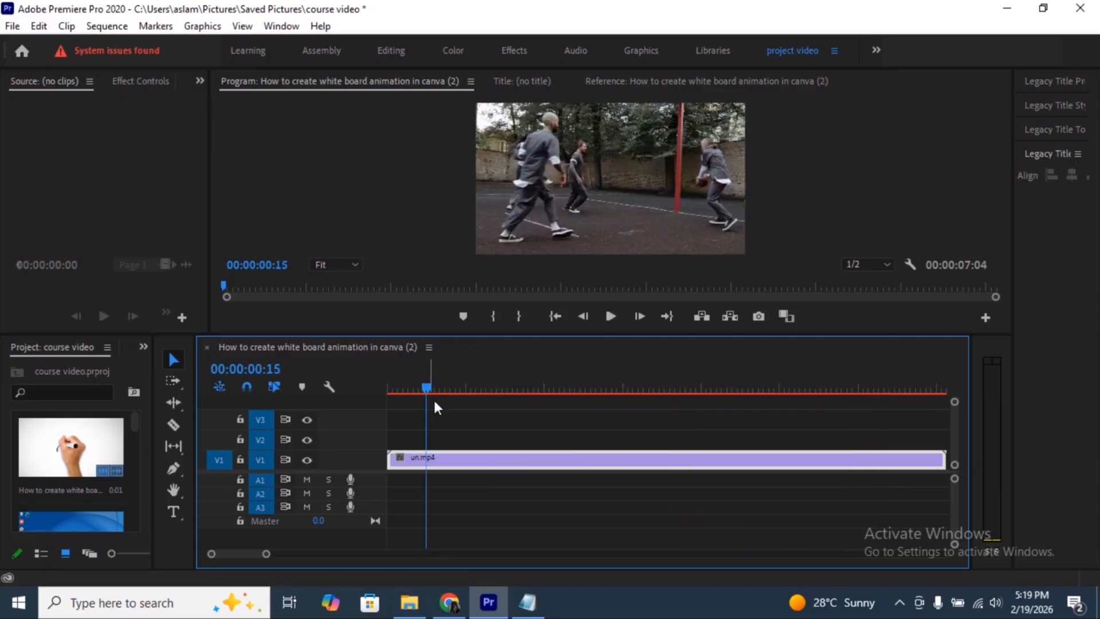
pyautogui.rightClick(465, 460)
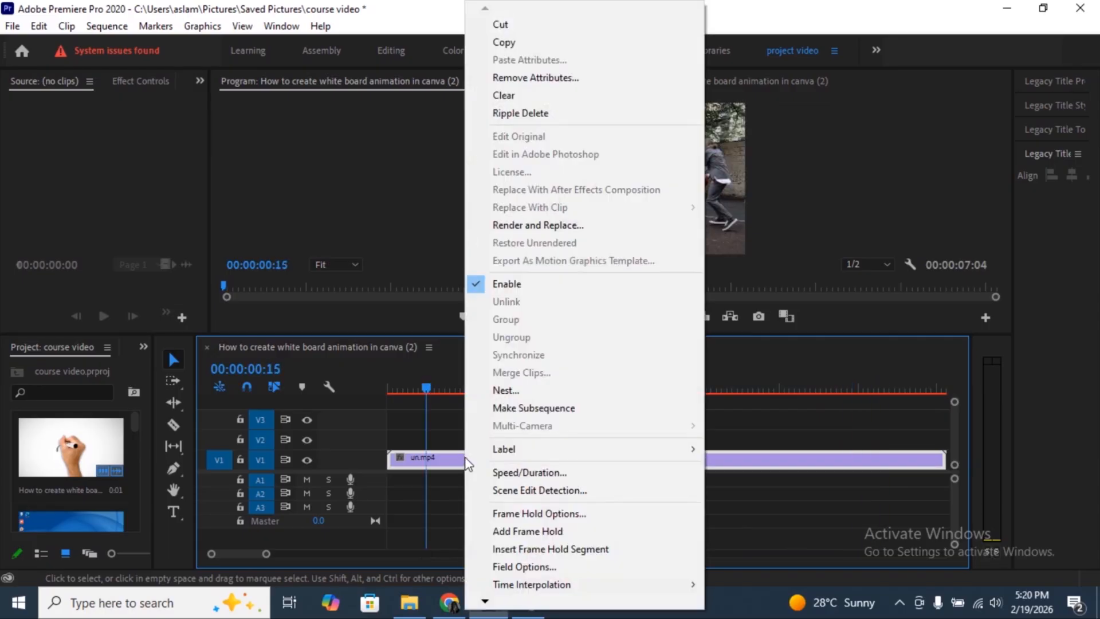
pyautogui.click(567, 475)
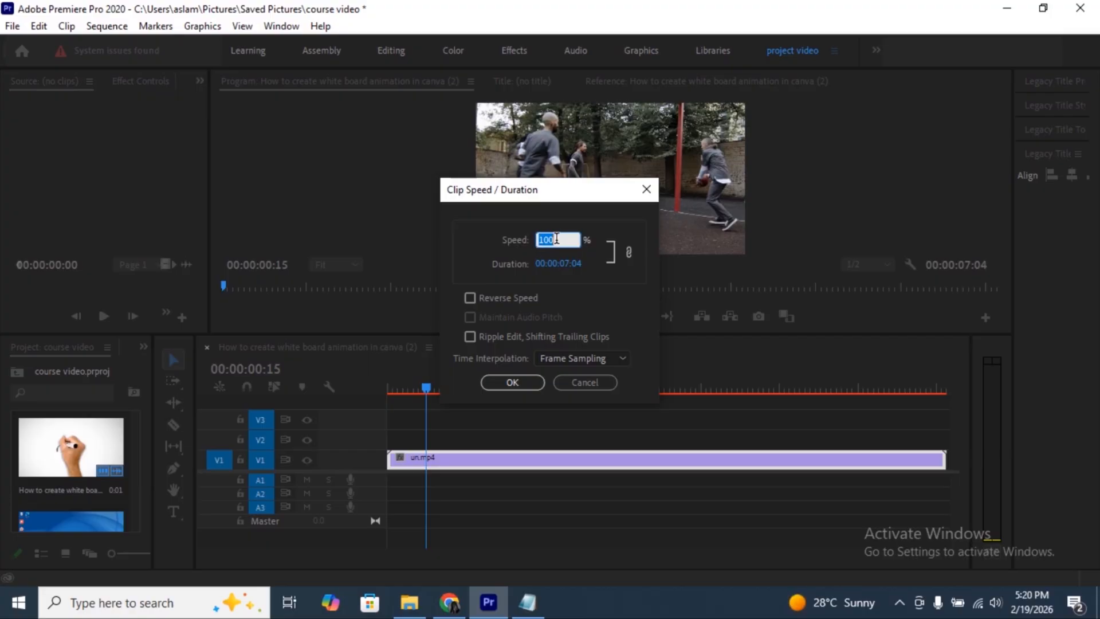
pyautogui.write('200')
pyautogui.click(617, 356)
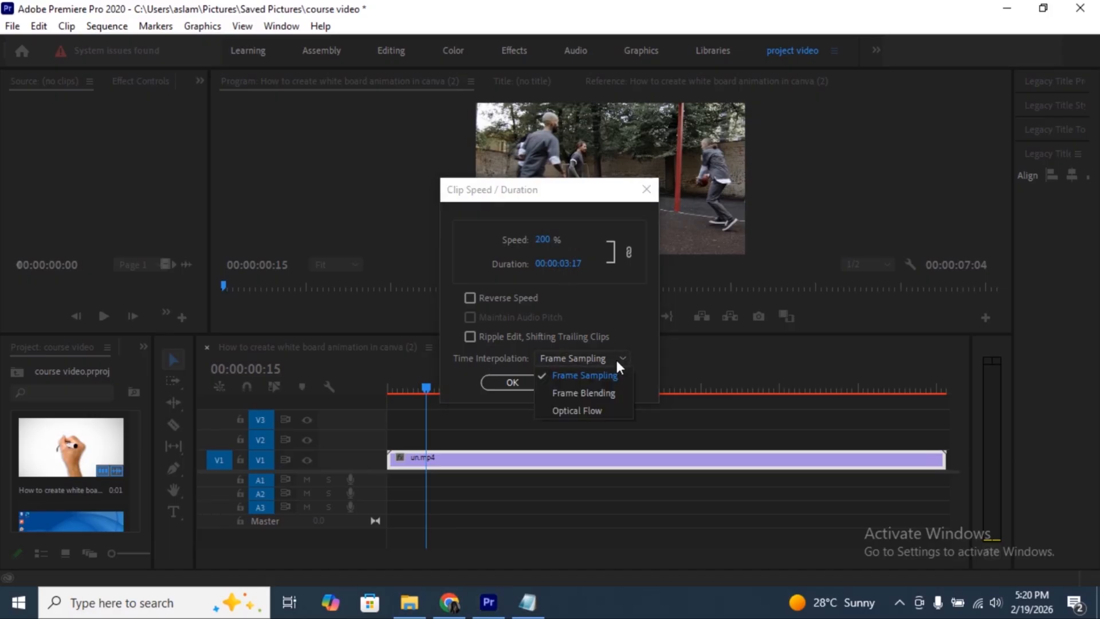
pyautogui.click(595, 410)
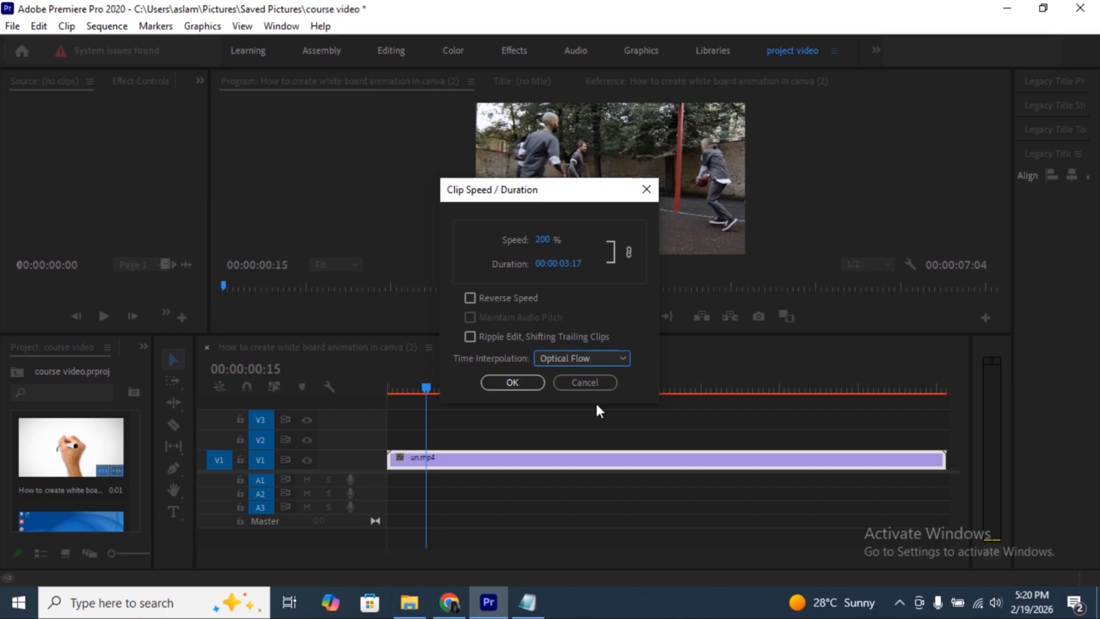
pyautogui.click(512, 382)
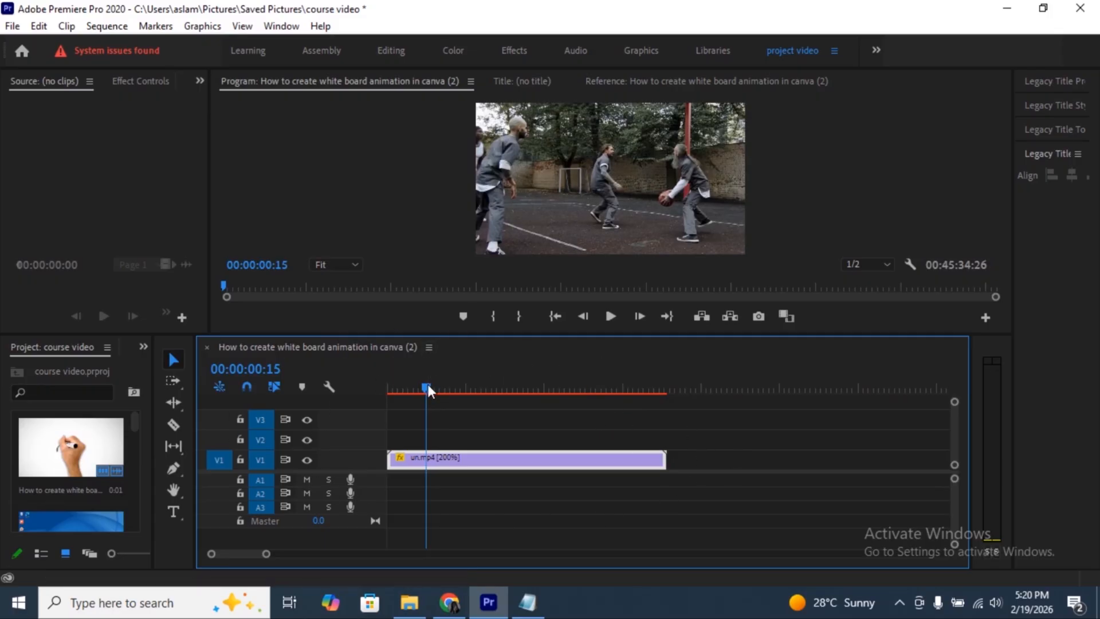
# - Play back the sped-up un.mp4 clip from the sequence start
pyautogui.moveTo(427, 385); pyautogui.dragTo(386, 389)
pyautogui.press('space')
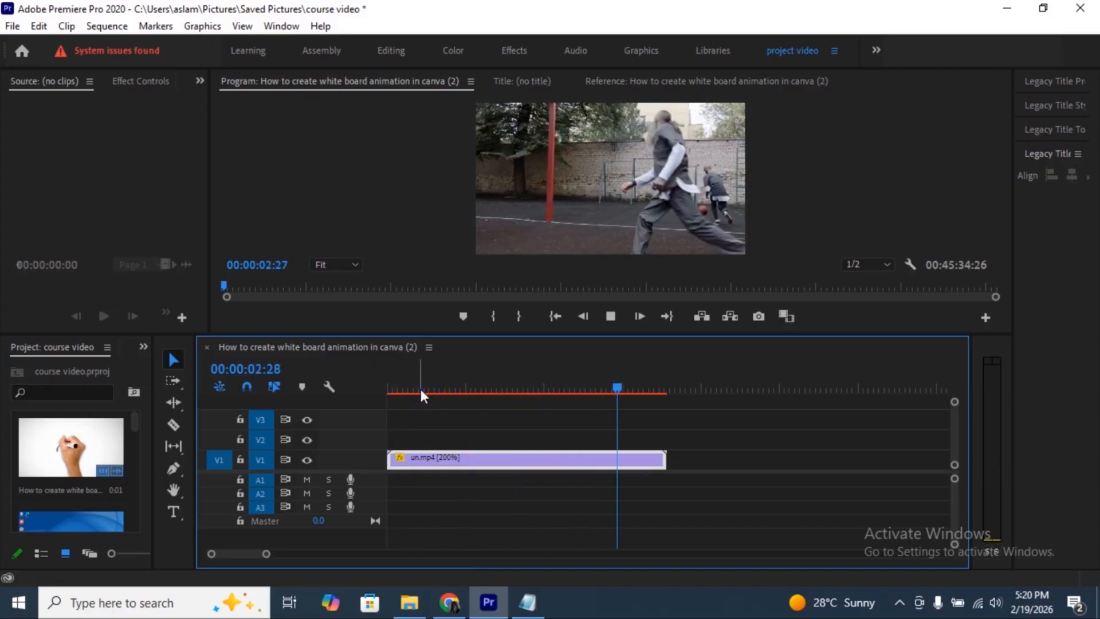
pyautogui.press('space')
# - Set the un.mp4 clip's speed to 50%
pyautogui.rightClick(485, 460)
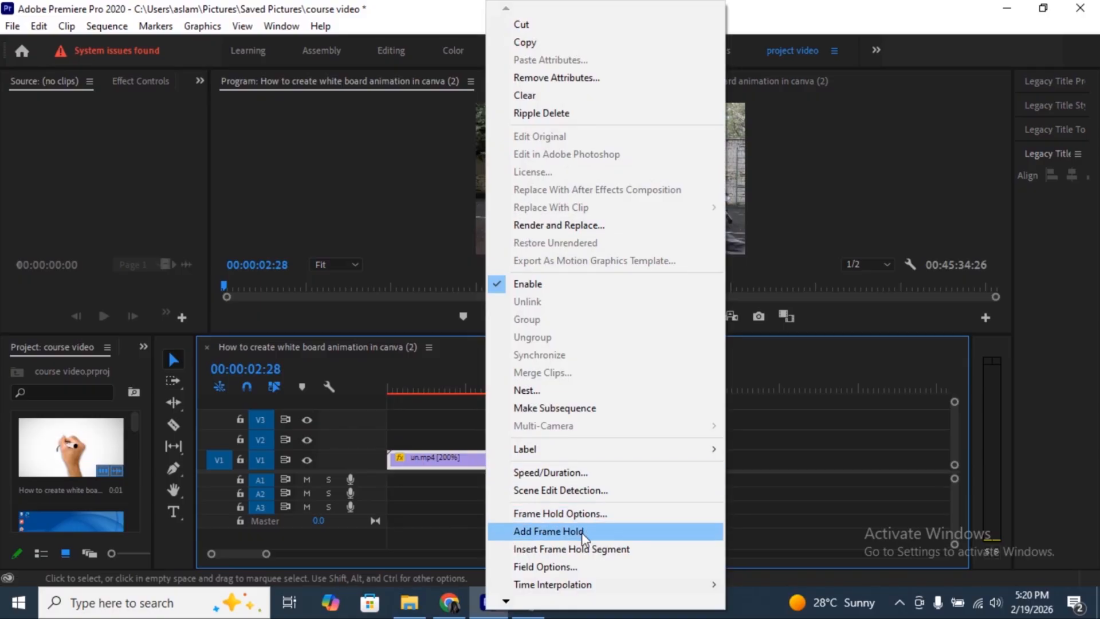
pyautogui.click(605, 473)
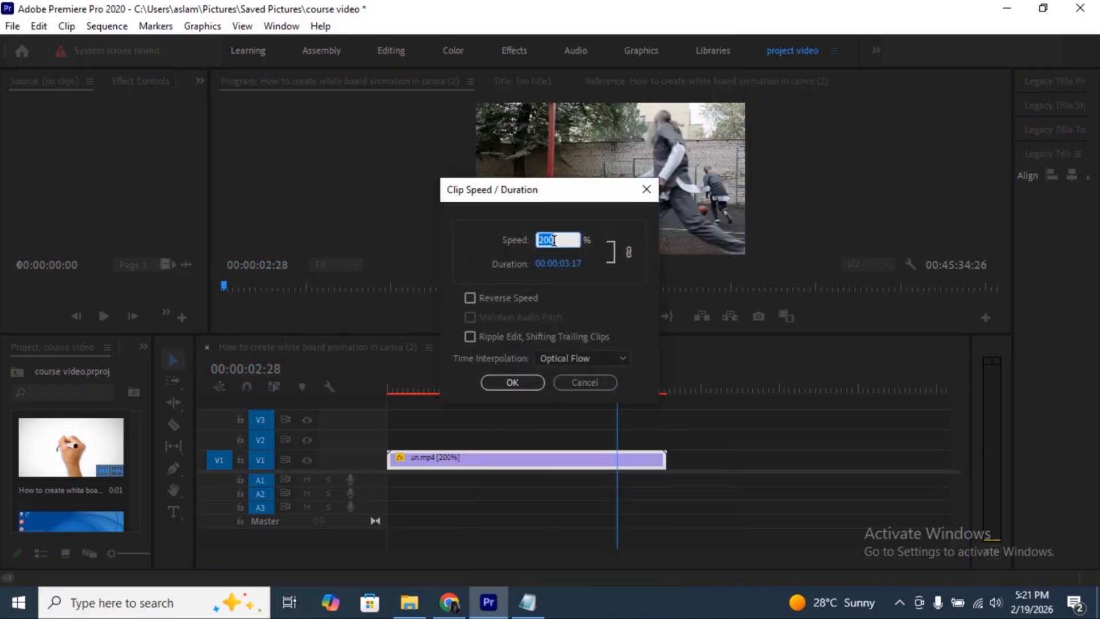
pyautogui.write('50')
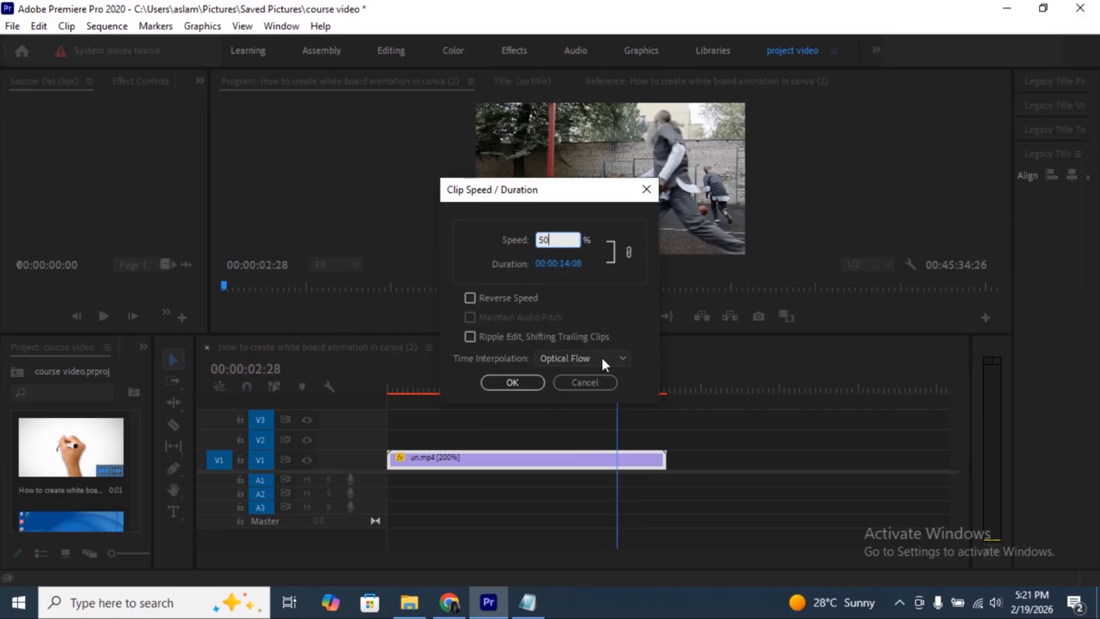
pyautogui.click(506, 382)
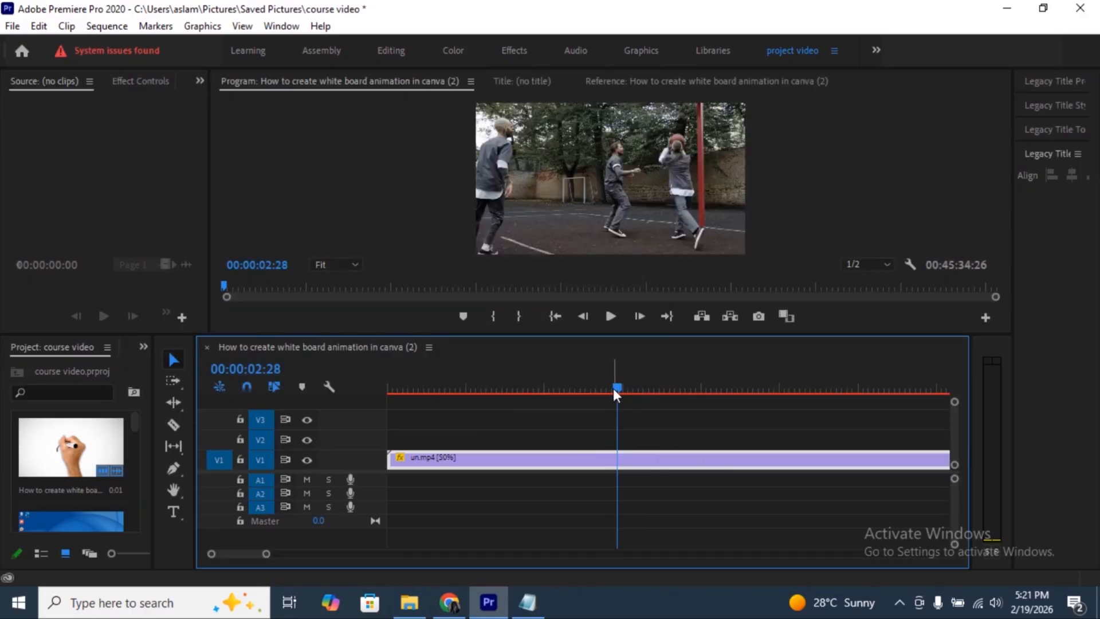
# - Play back the slowed-down un.mp4 clip from the sequence start
pyautogui.moveTo(617, 386); pyautogui.dragTo(387, 396)
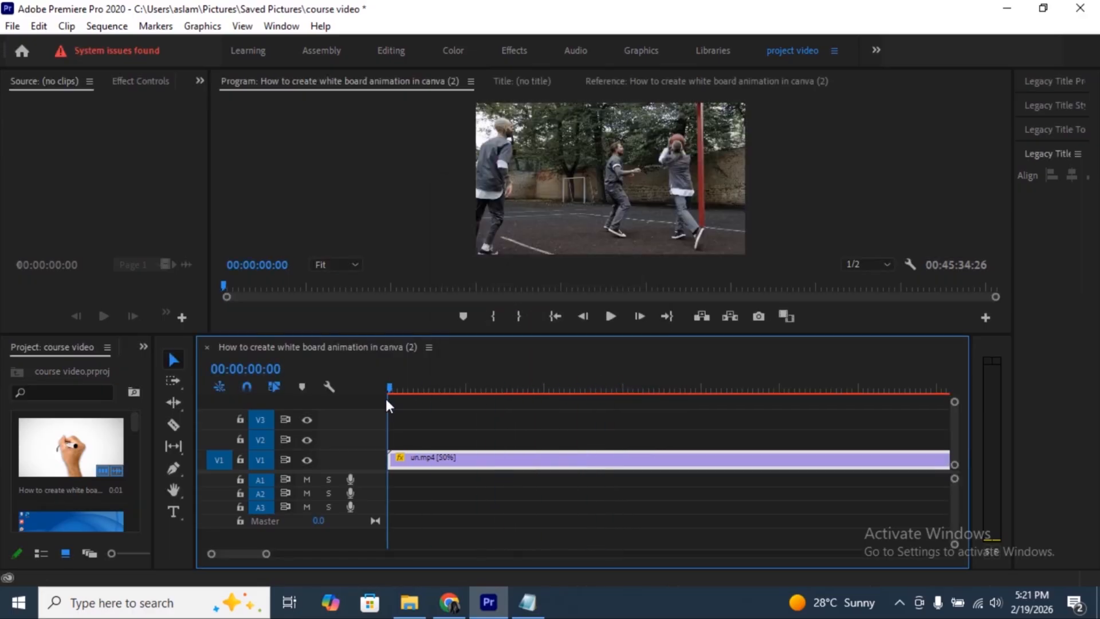
pyautogui.press('space')
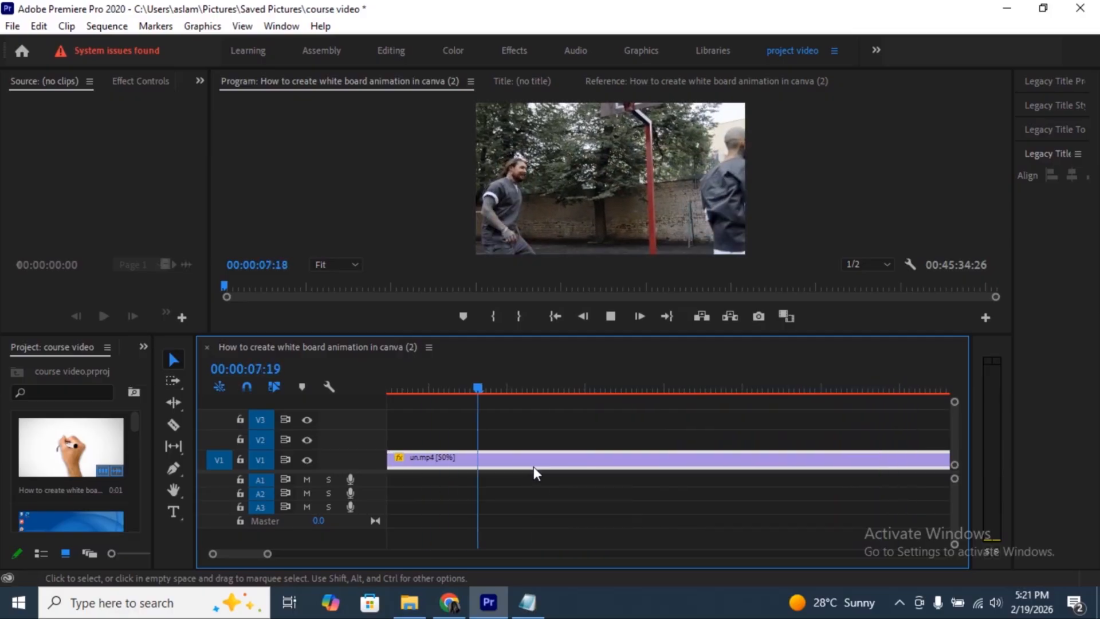
pyautogui.press('space')
# - Fit the whole clip in the timeline, enlarge the V1 track, and try lowering the clip's opacity line to 68.18 before raising it back
pyautogui.moveTo(266, 553); pyautogui.dragTo(331, 555)
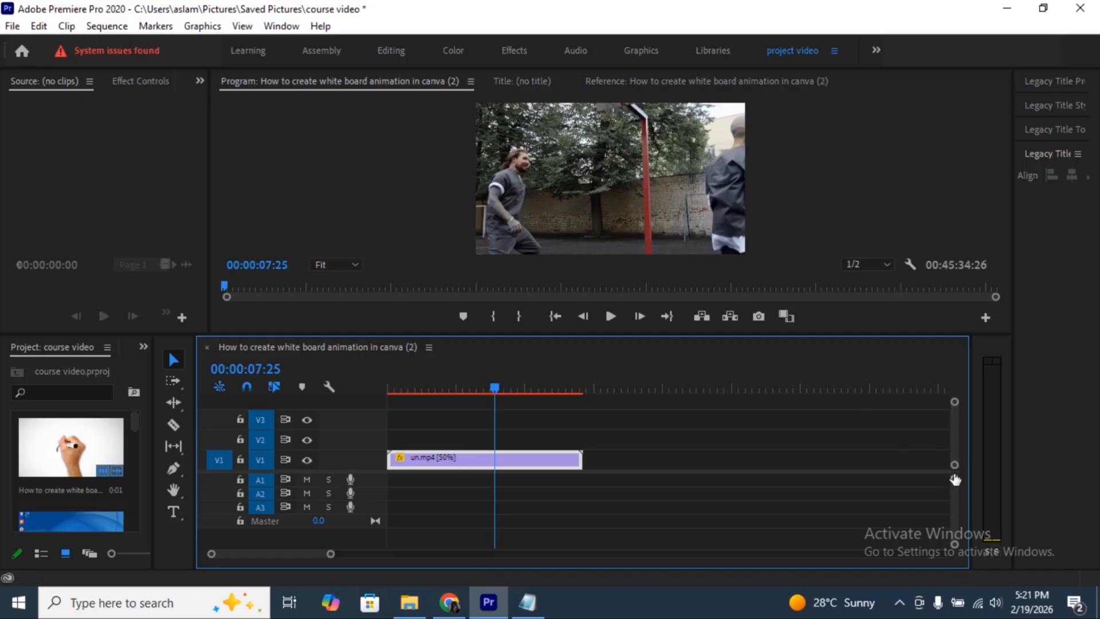
pyautogui.moveTo(955, 465); pyautogui.dragTo(955, 459)
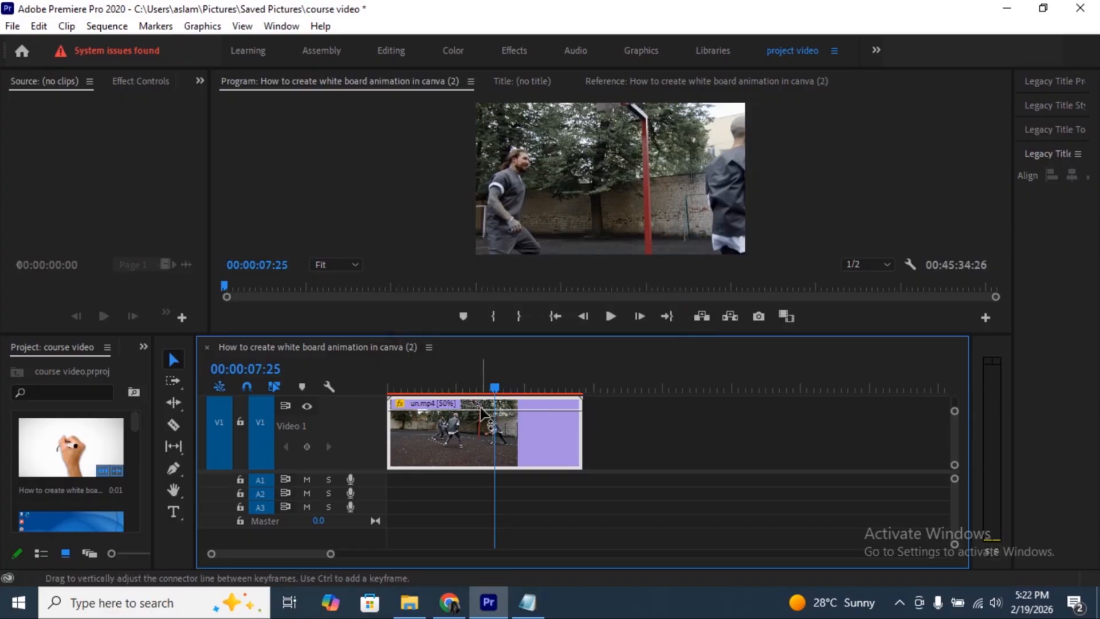
pyautogui.moveTo(487, 408); pyautogui.dragTo(486, 427)
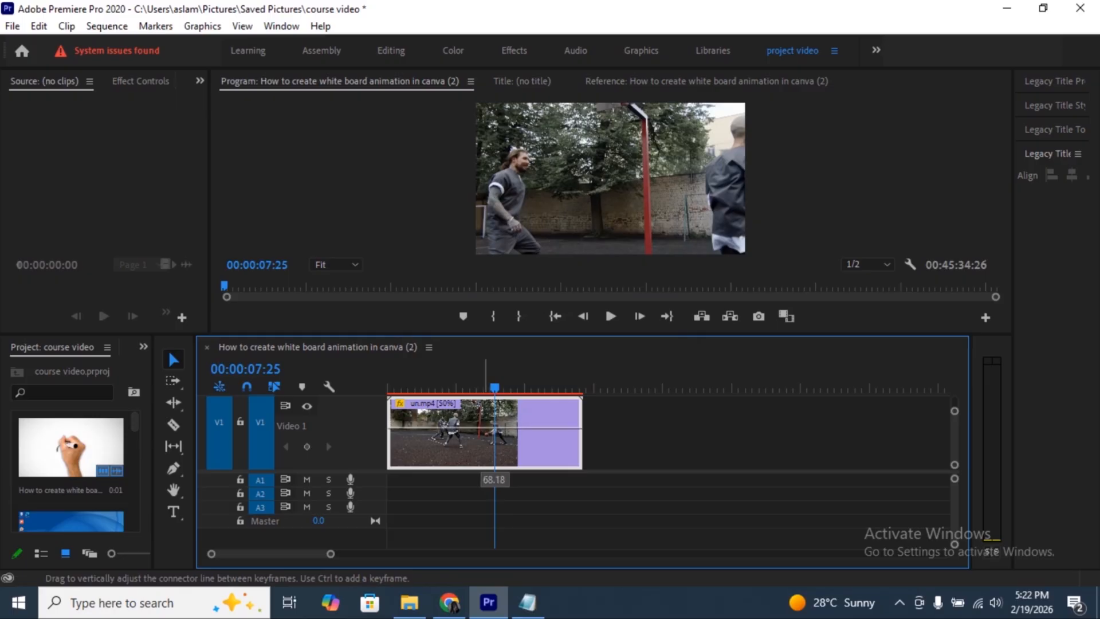
pyautogui.moveTo(487, 427); pyautogui.dragTo(480, 403)
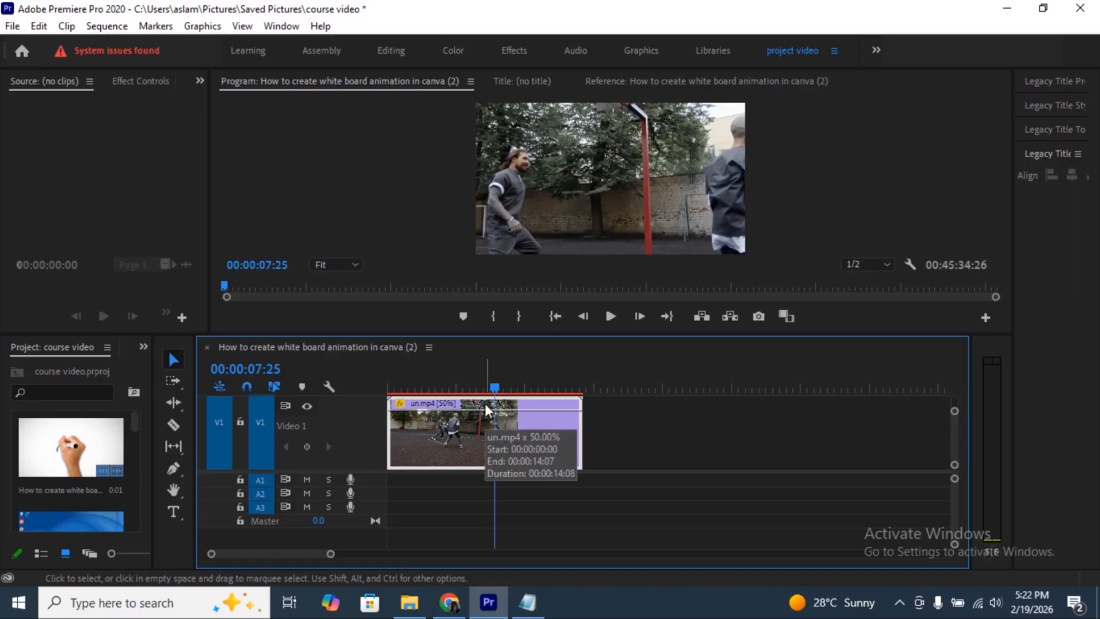
pyautogui.click(325, 388)
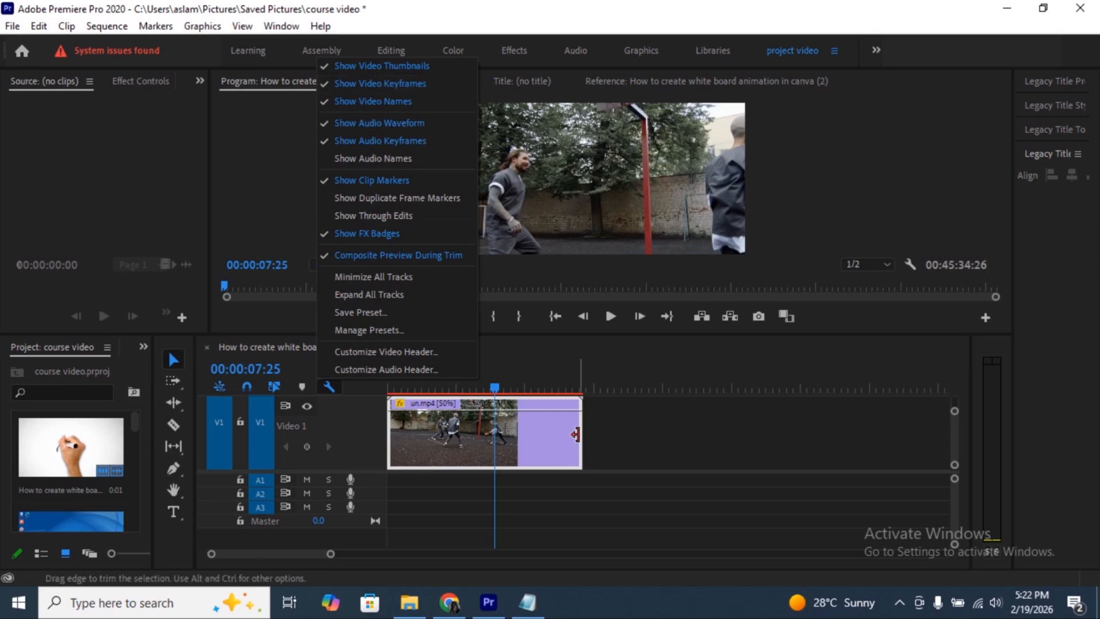
pyautogui.moveTo(570, 407)
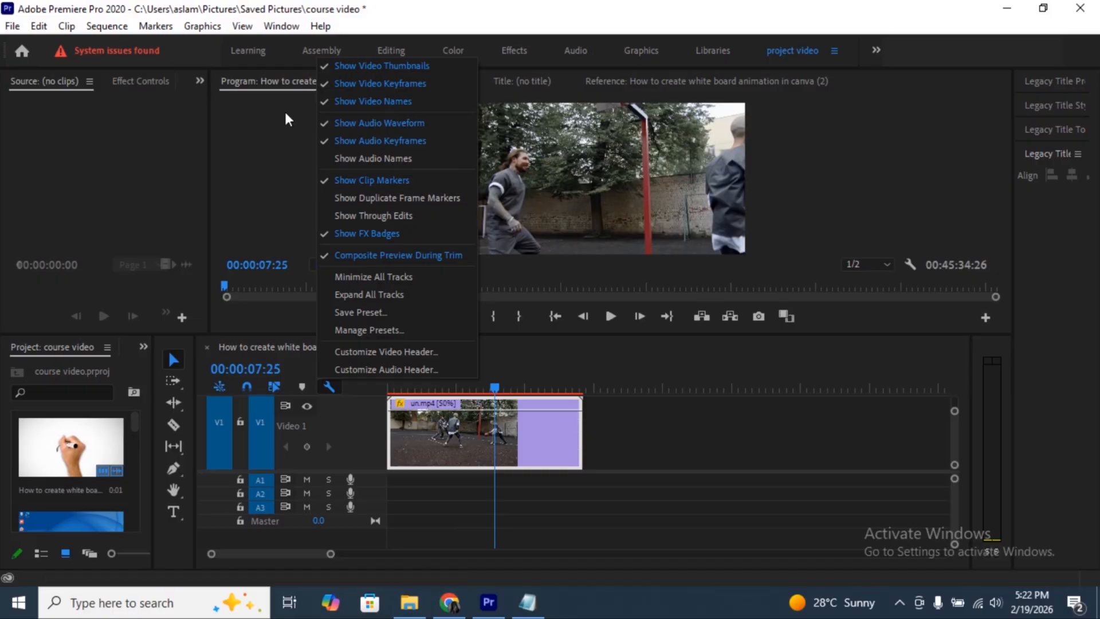
pyautogui.click(513, 507)
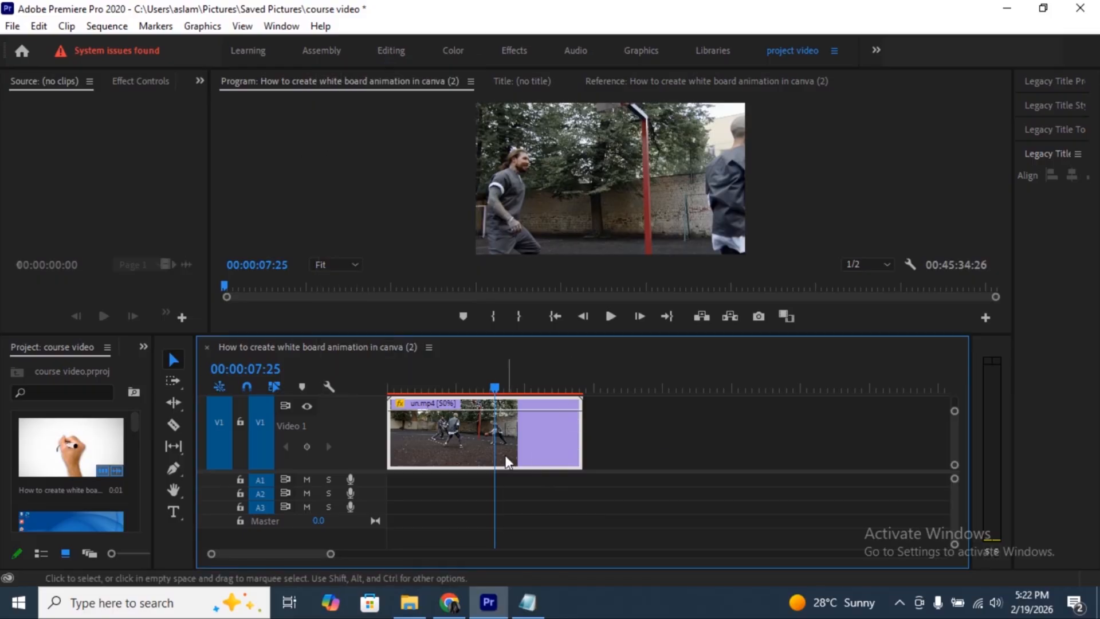
# - Show the Time Remapping Speed keyframes on the un.mp4 clip
pyautogui.rightClick(479, 445)
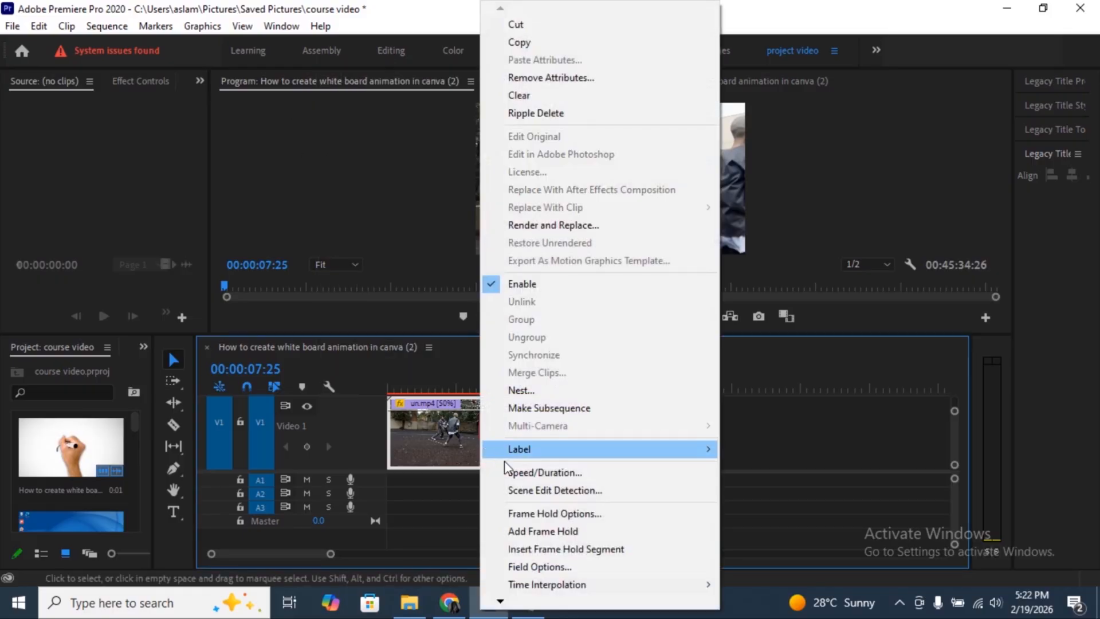
pyautogui.moveTo(500, 601)
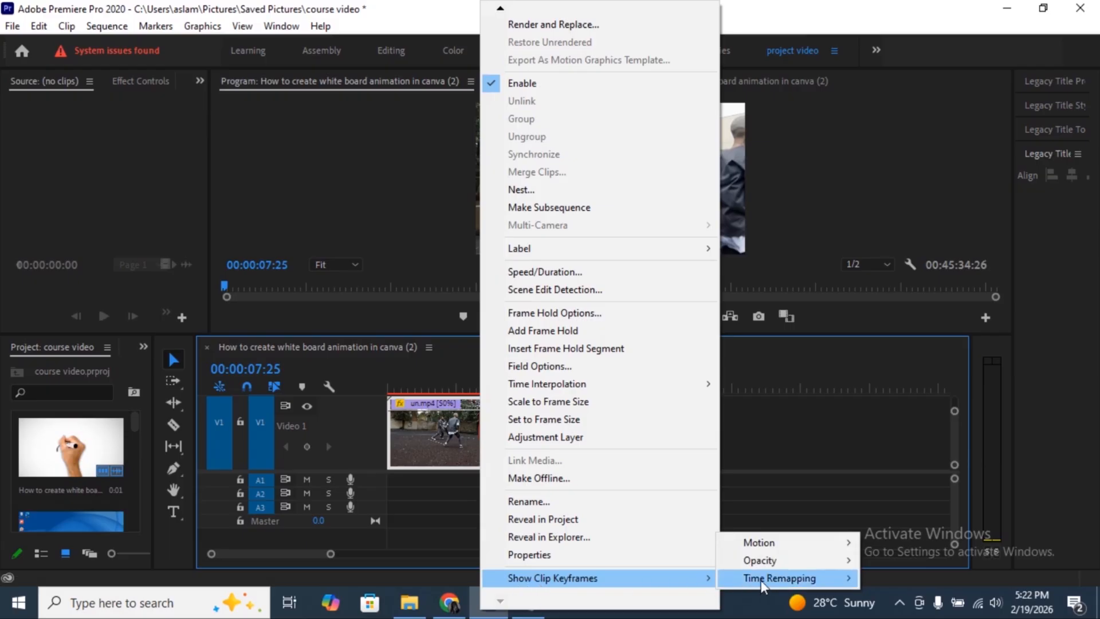
pyautogui.moveTo(765, 582)
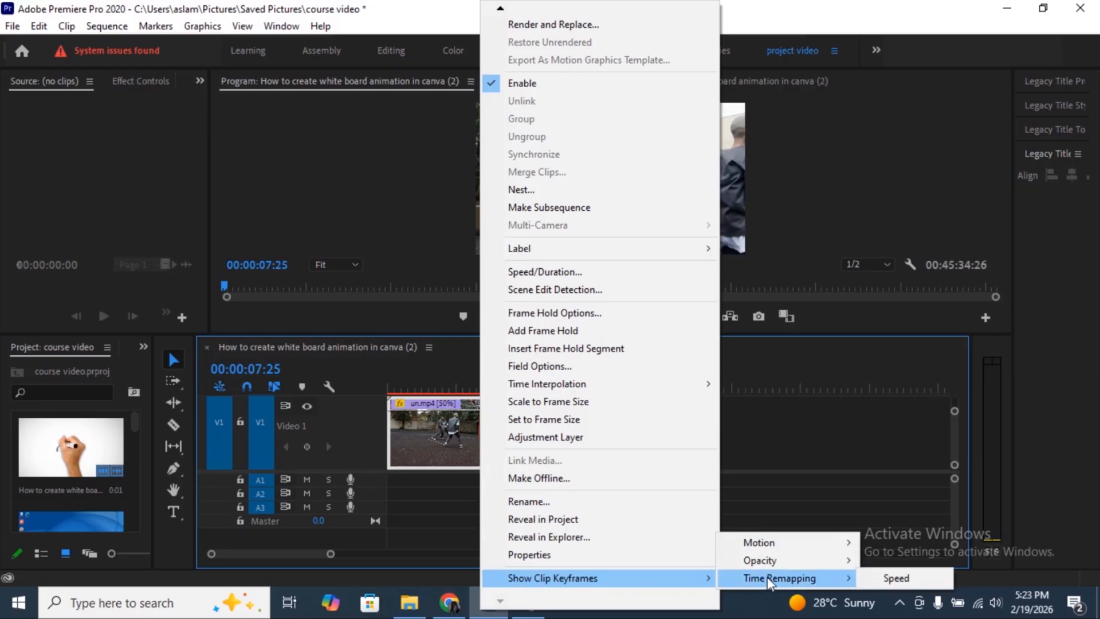
pyautogui.click(896, 577)
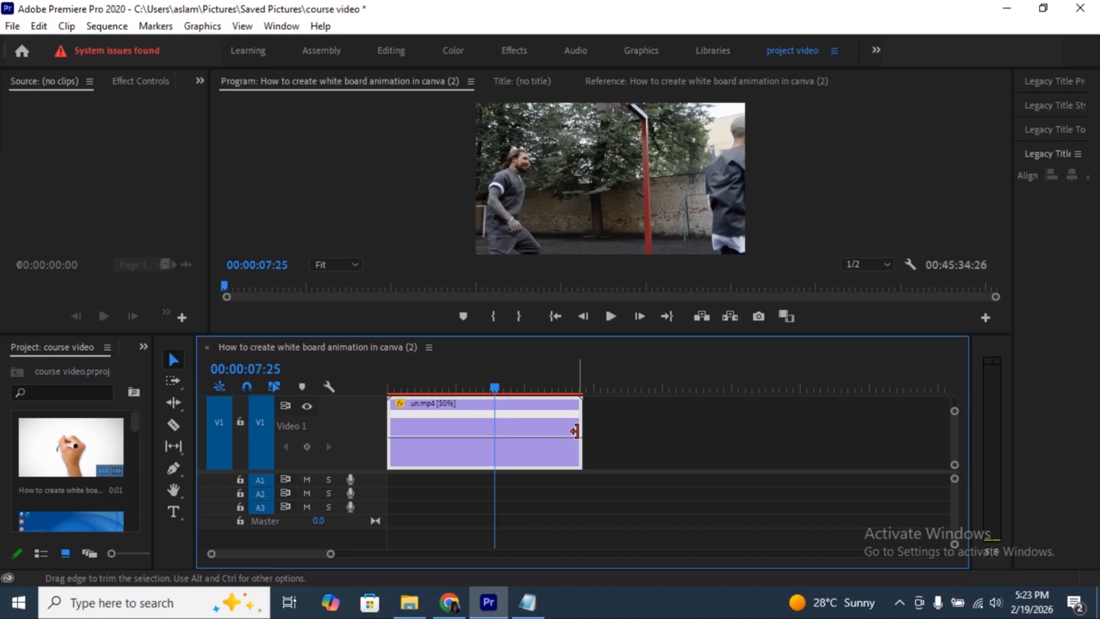
# - Add a speed keyframe to the un.mp4 clip at 00:00:02:00 and move the playhead to 00:00:02:12
pyautogui.moveTo(494, 387); pyautogui.dragTo(414, 390)
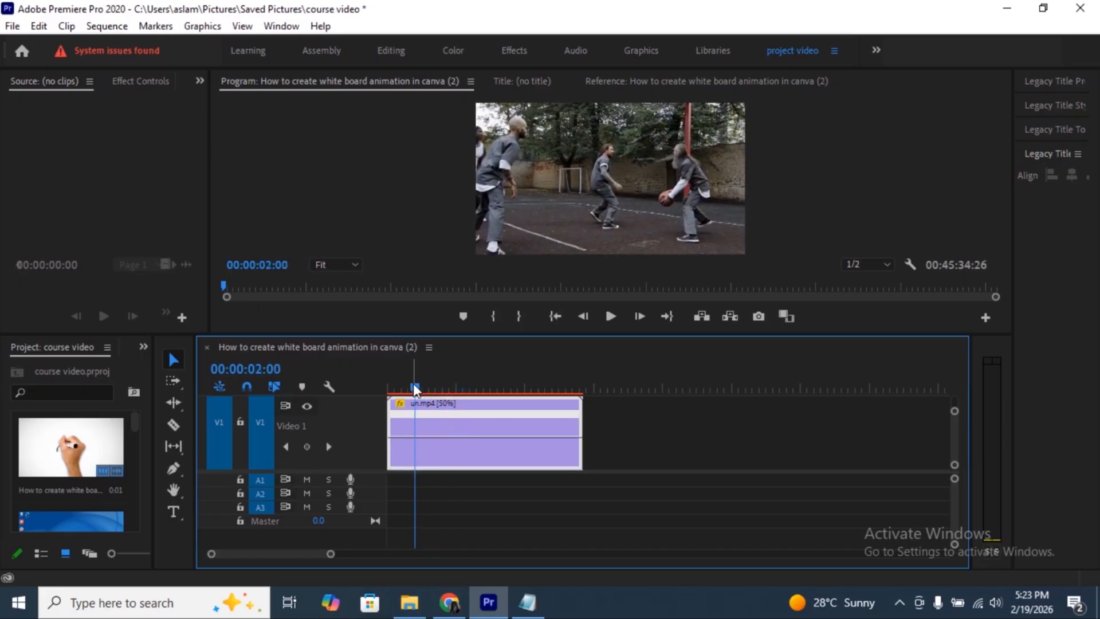
pyautogui.keyDown('ctrl'); pyautogui.click(415, 440); pyautogui.keyUp('ctrl')
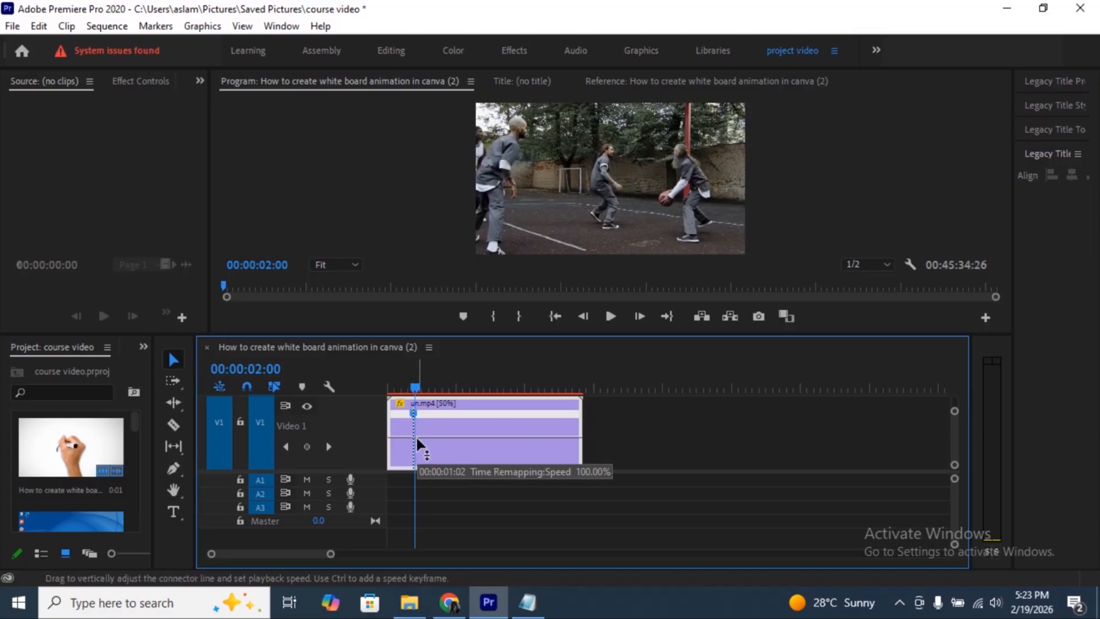
pyautogui.click(421, 385)
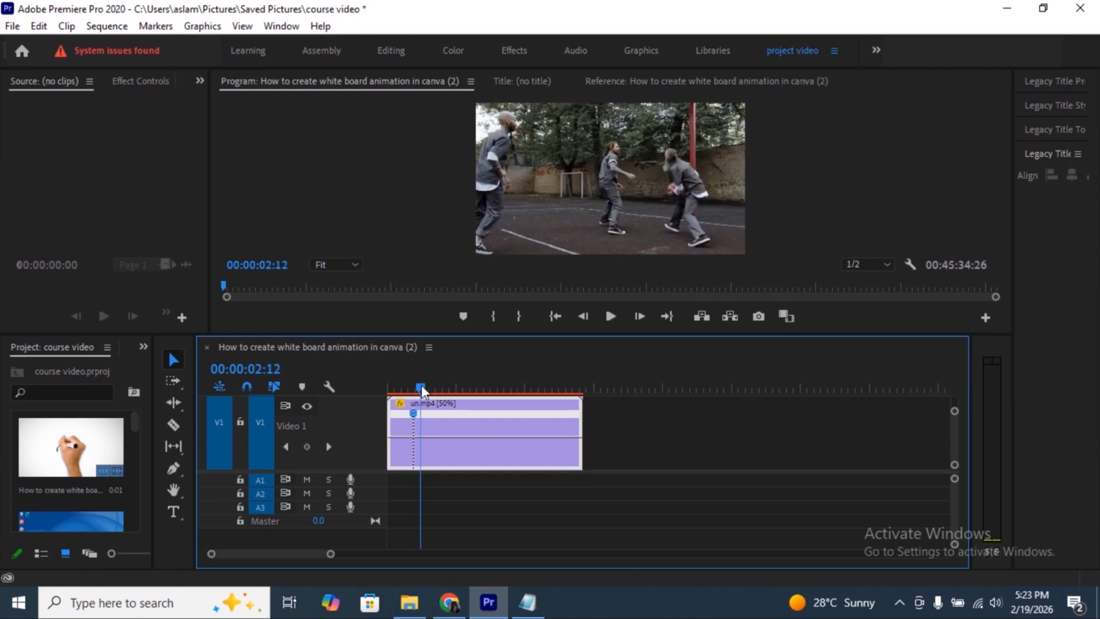
# - Lower the playback speed of the un.mp4 section after the speed keyframe and play it back from 00:00:00:16
pyautogui.moveTo(421, 385); pyautogui.dragTo(463, 386)
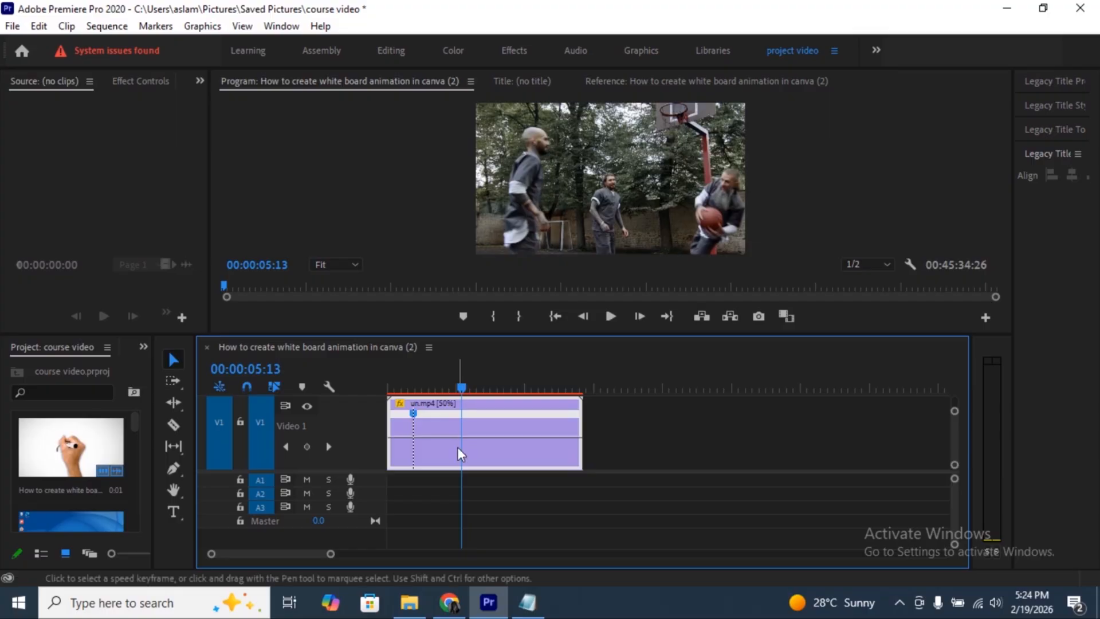
pyautogui.moveTo(434, 437); pyautogui.dragTo(434, 444)
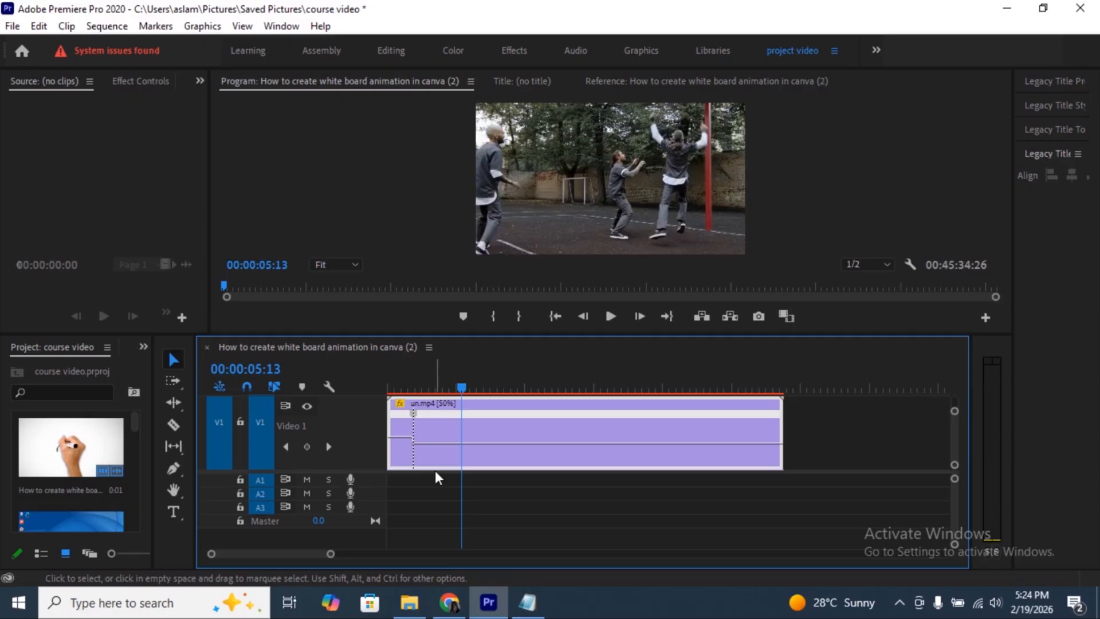
pyautogui.click(394, 387)
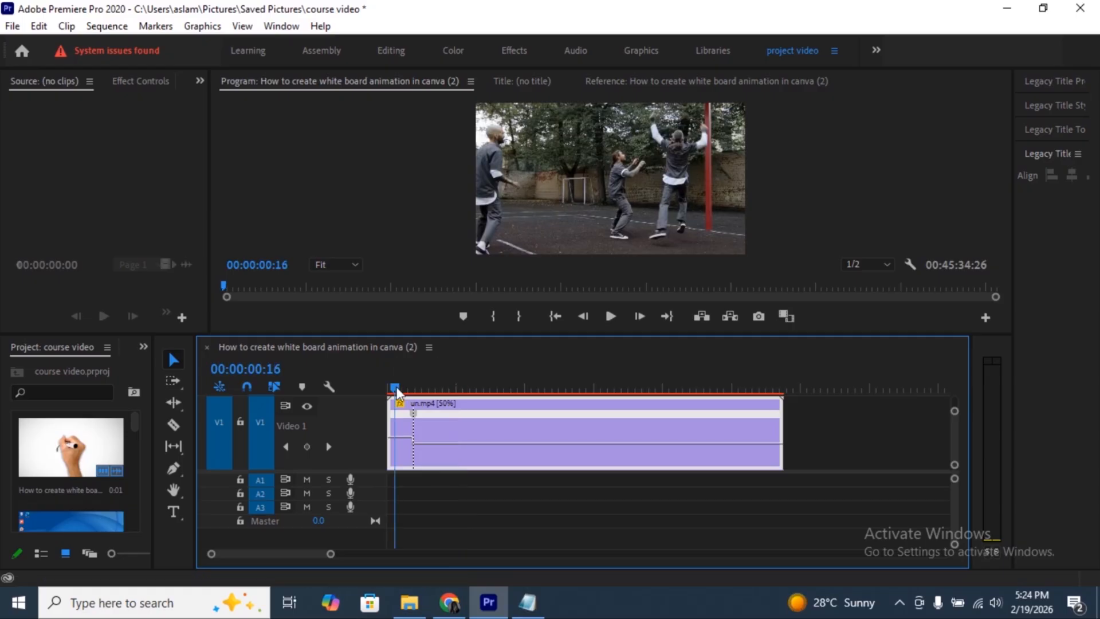
pyautogui.press('space')
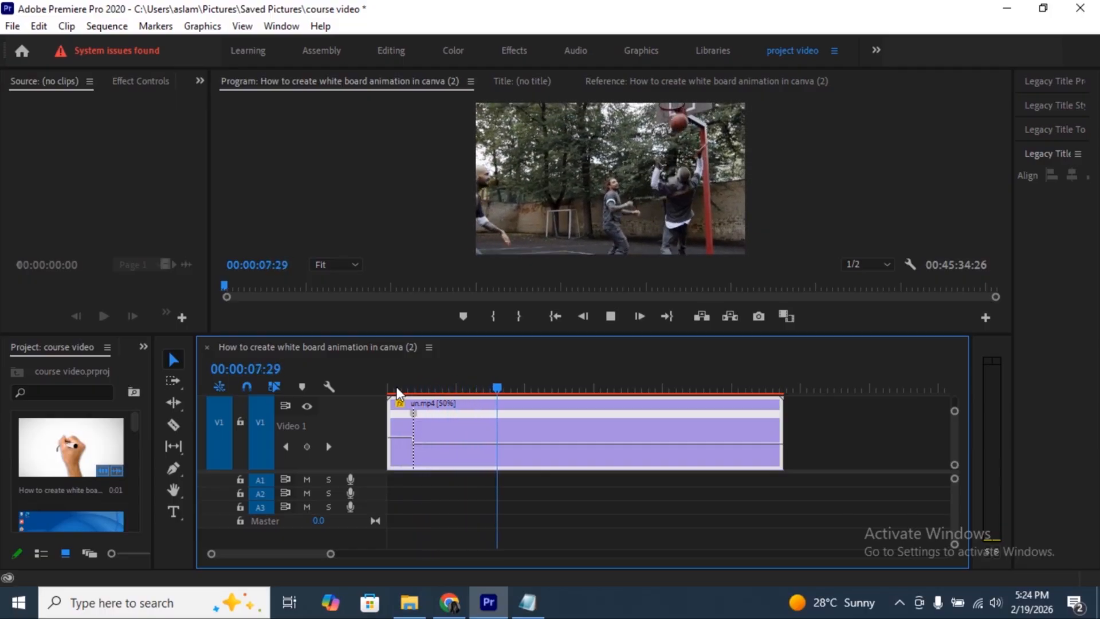
pyautogui.press('space')
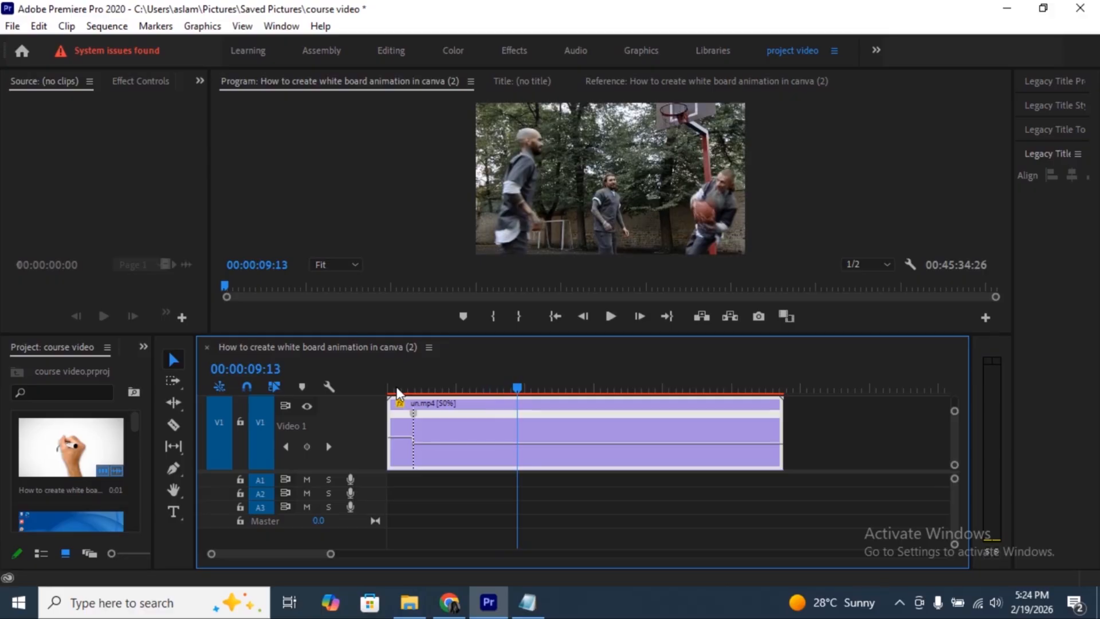
# - Add a second speed keyframe to the un.mp4 clip at about 00:00:09:13 and raise the playback speed after it
pyautogui.keyDown('ctrl'); pyautogui.click(520, 441); pyautogui.keyUp('ctrl')
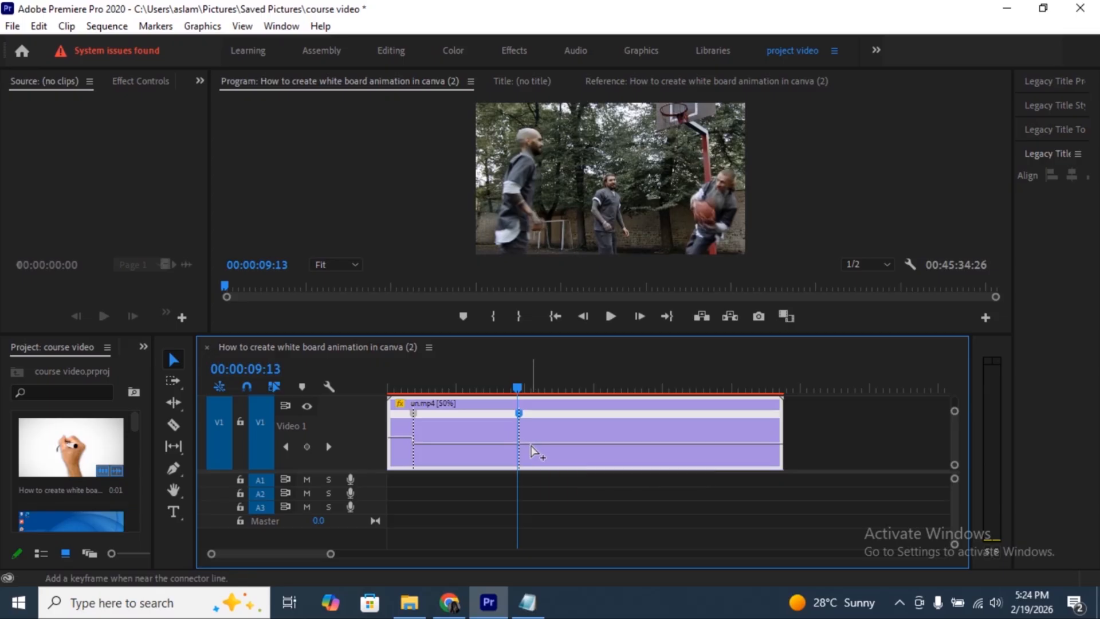
pyautogui.click(531, 444)
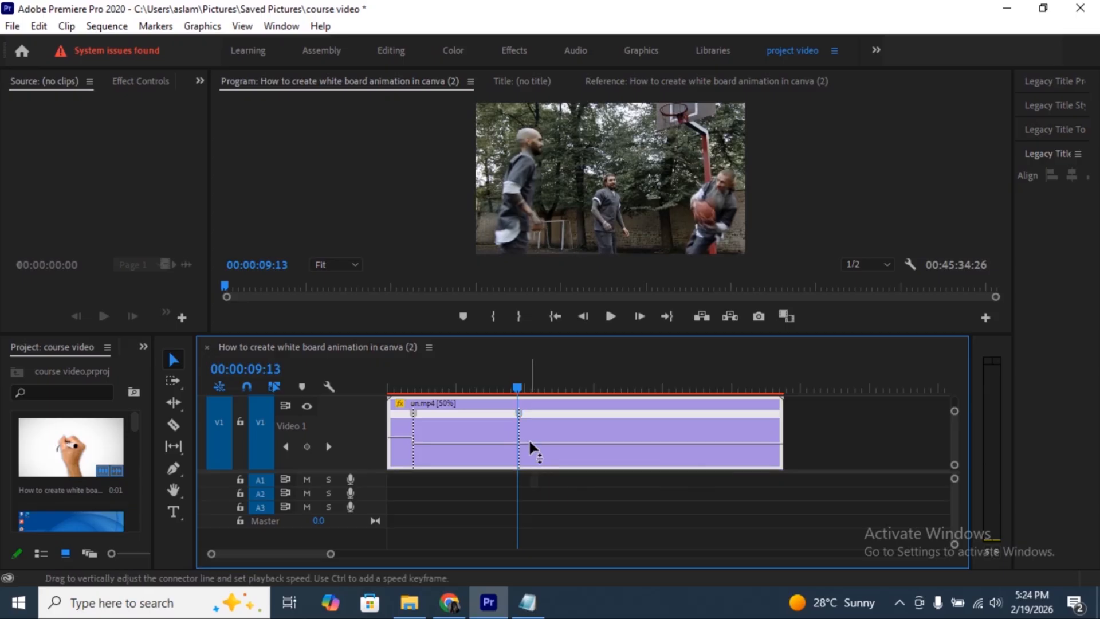
pyautogui.moveTo(529, 441); pyautogui.dragTo(529, 435)
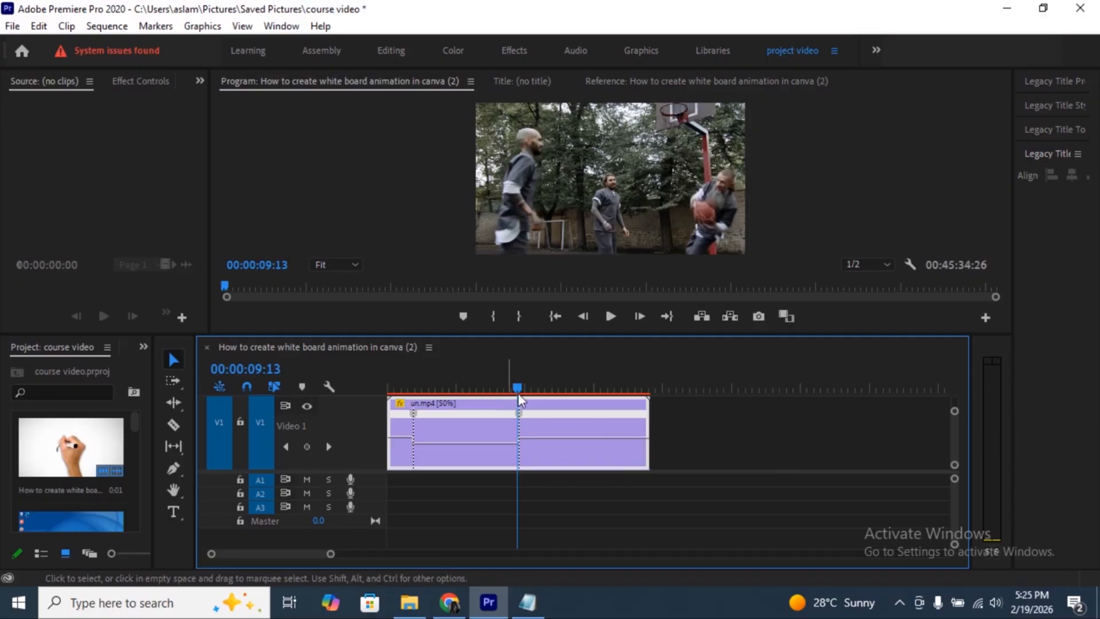
# - Play back the un.mp4 clip from 00:00:00:00 to check the slow section between the two speed keyframes
pyautogui.moveTo(516, 386); pyautogui.dragTo(381, 383)
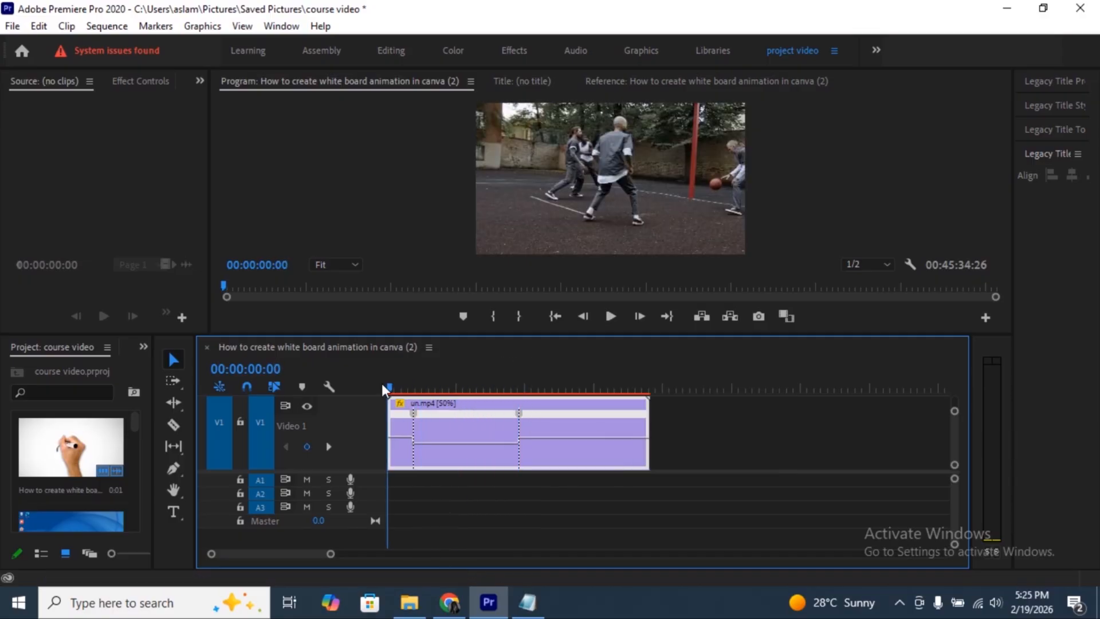
pyautogui.press('space')
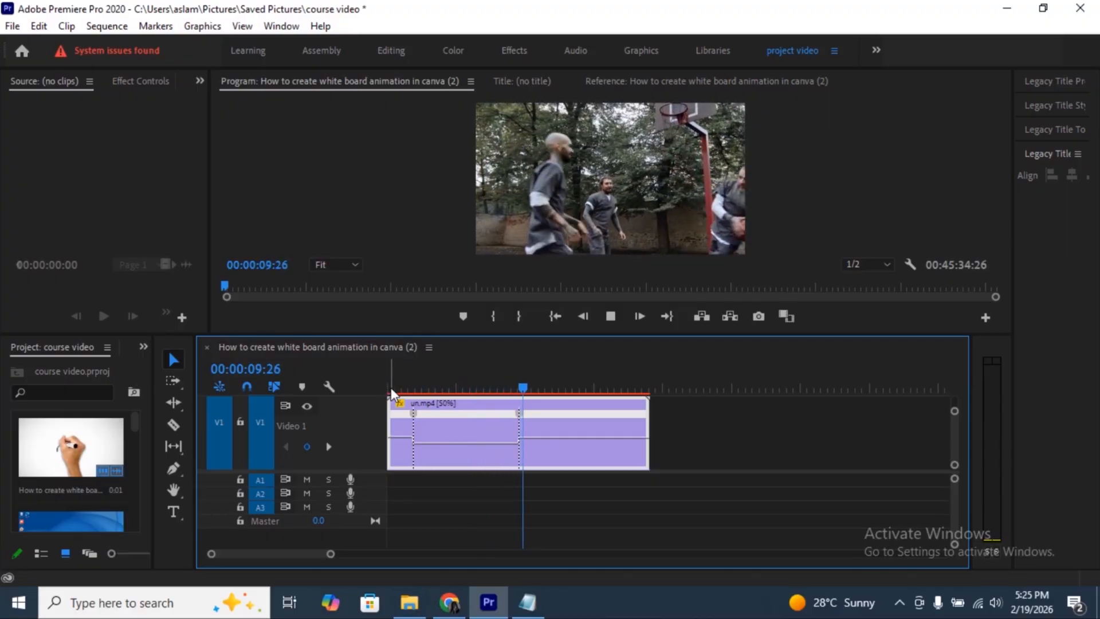
pyautogui.press('space')
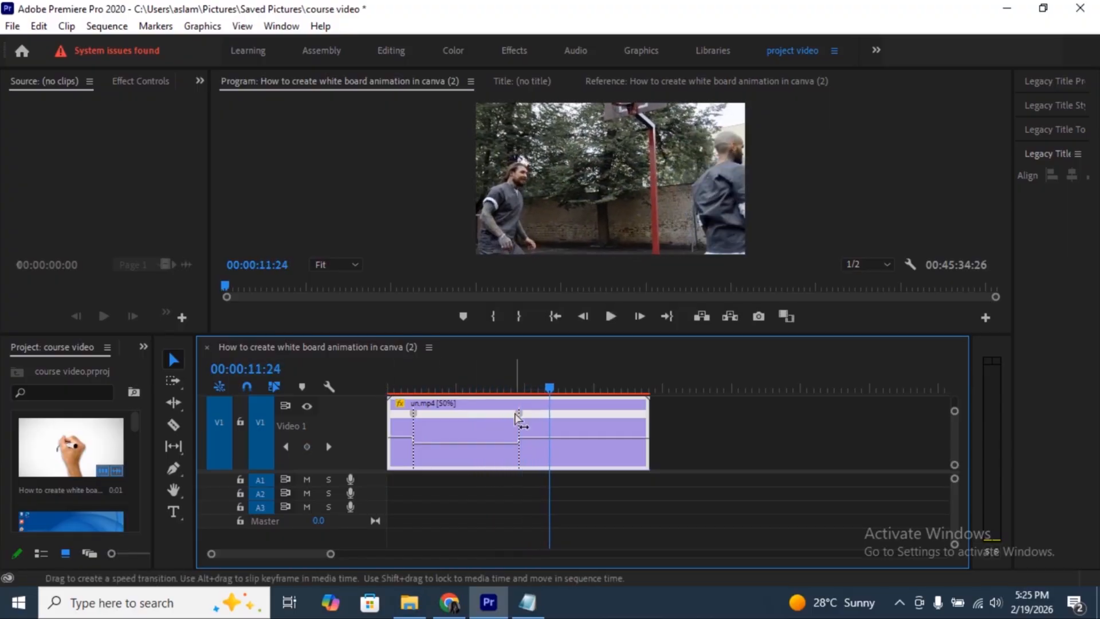
# - Split both speed keyframes on the un.mp4 clip into gradual speed transitions, giving the slow section a ramp on each side
pyautogui.moveTo(517, 418); pyautogui.dragTo(410, 422)
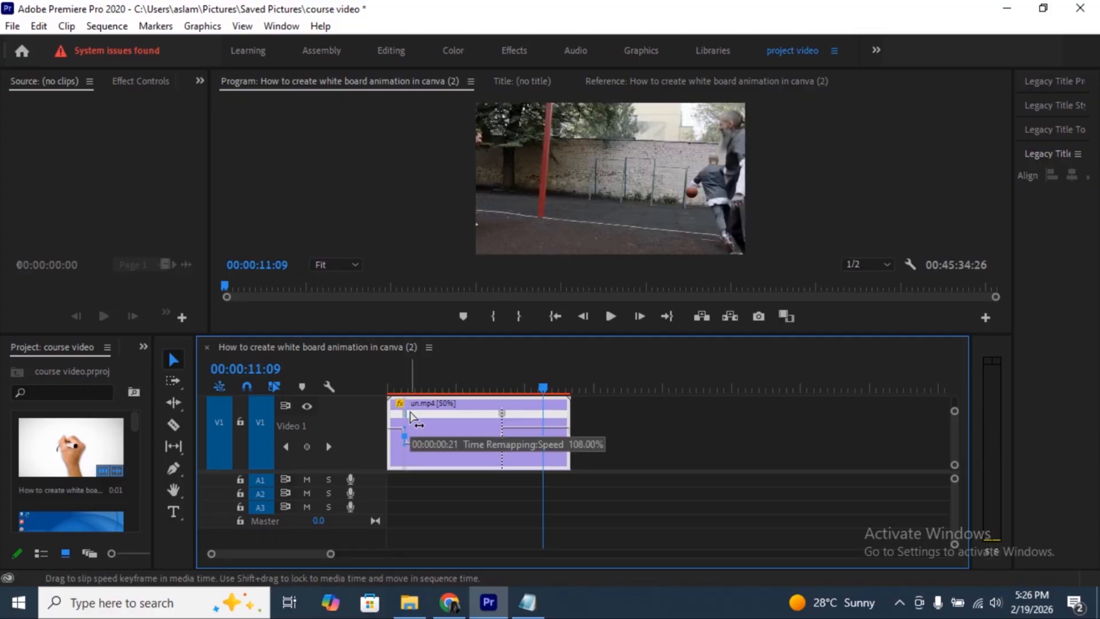
pyautogui.moveTo(410, 416); pyautogui.dragTo(410, 419)
pyautogui.moveTo(330, 556); pyautogui.dragTo(279, 556)
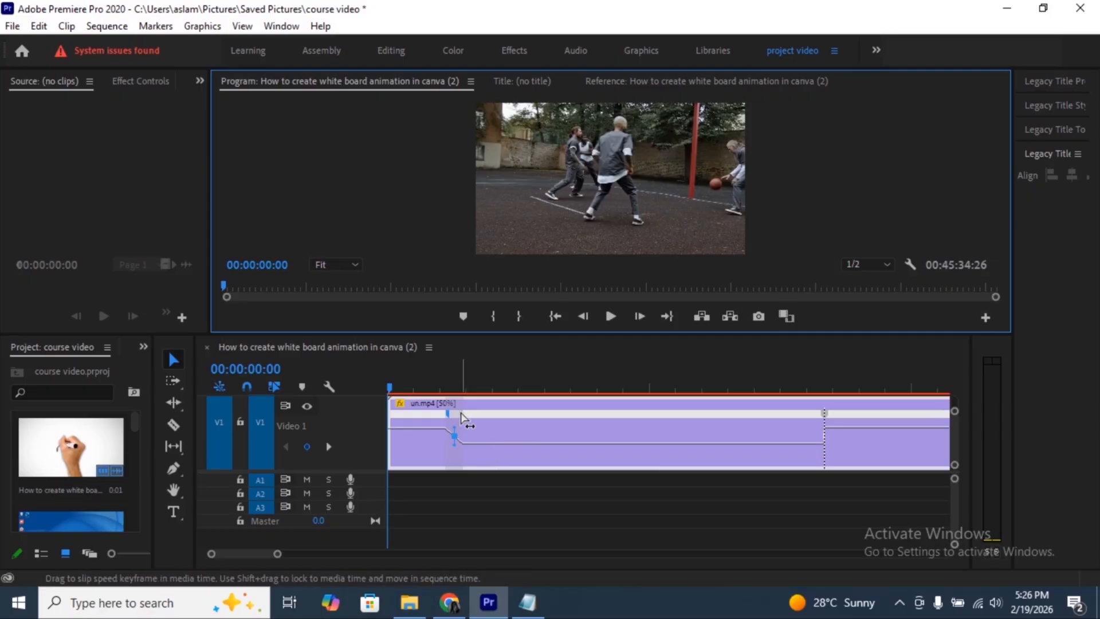
pyautogui.moveTo(464, 421); pyautogui.dragTo(452, 421)
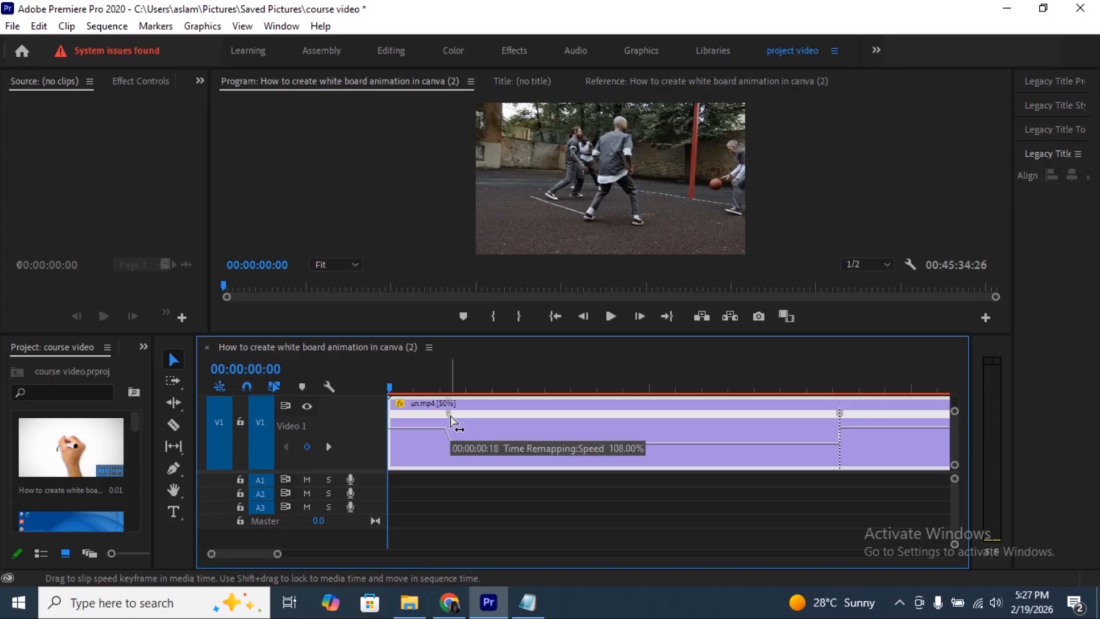
pyautogui.moveTo(450, 416); pyautogui.dragTo(480, 414)
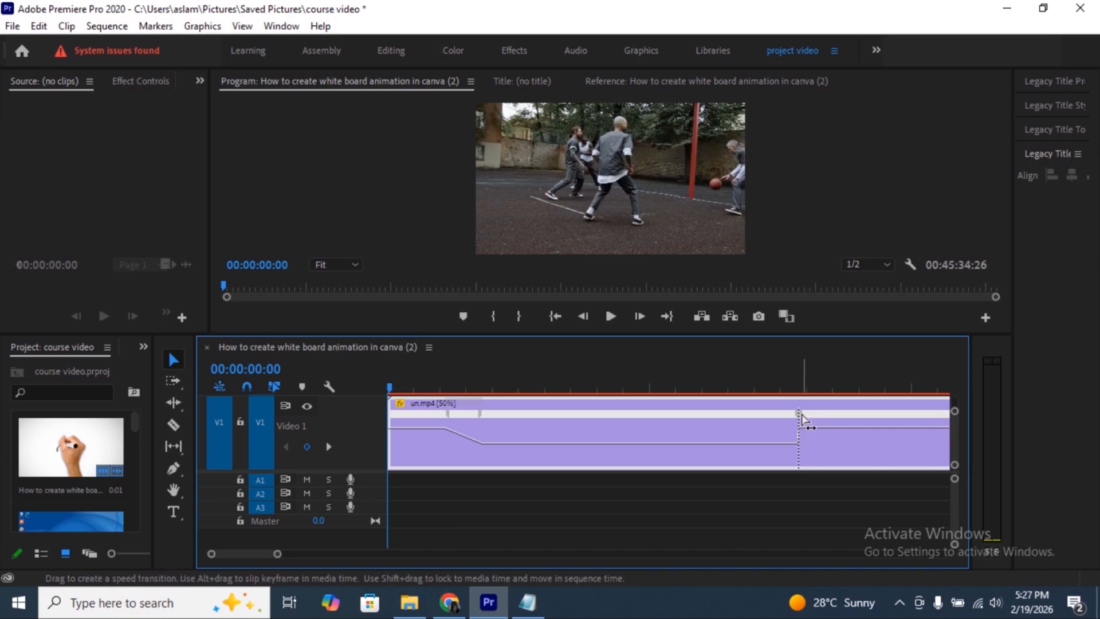
pyautogui.moveTo(802, 420); pyautogui.dragTo(838, 410)
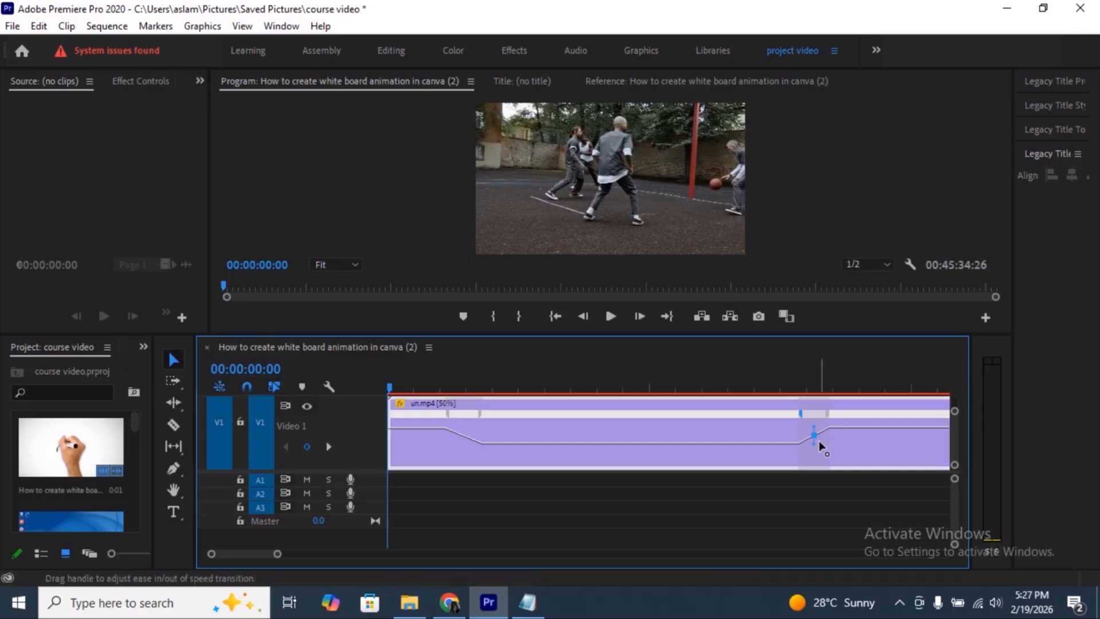
# - Smooth both speed transitions on the un.mp4 clip into eased curves with their ease handles
pyautogui.moveTo(816, 447); pyautogui.dragTo(790, 431)
pyautogui.click(486, 445)
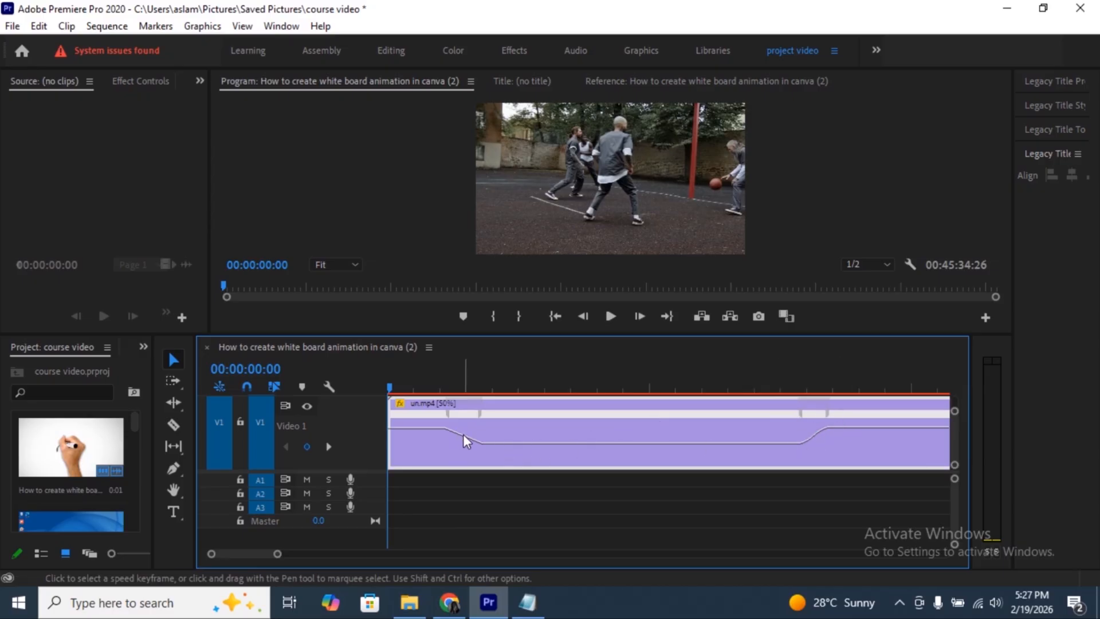
pyautogui.click(478, 415)
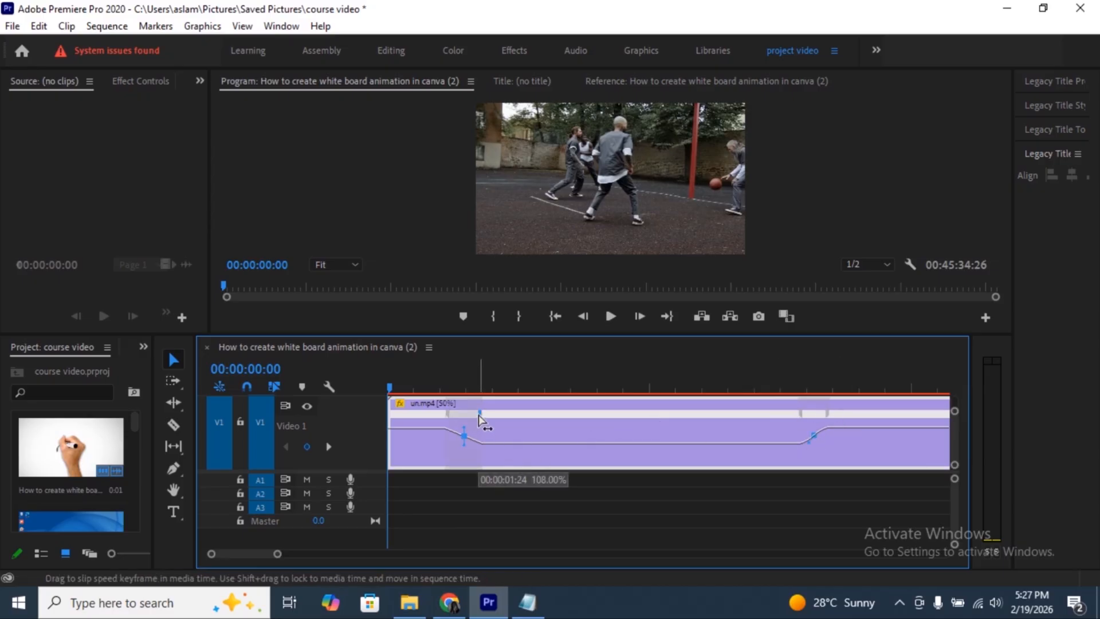
pyautogui.moveTo(465, 444); pyautogui.dragTo(469, 447)
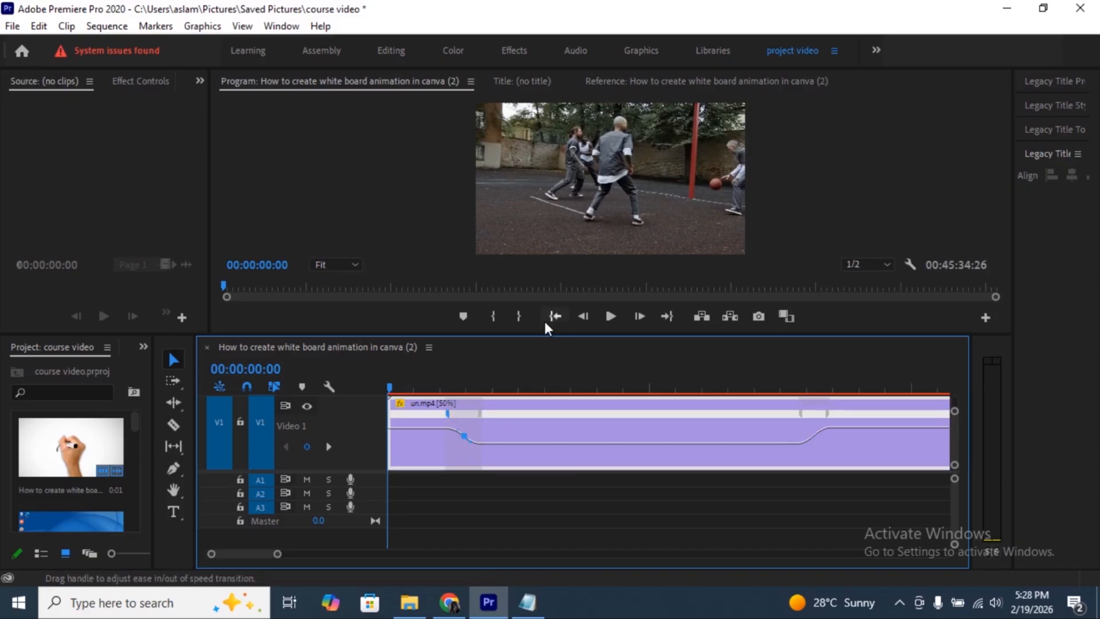
# - Deselect the speed keyframes and play back the un.mp4 clip with its smoothed speed ramps from the sequence start
pyautogui.click(586, 414)
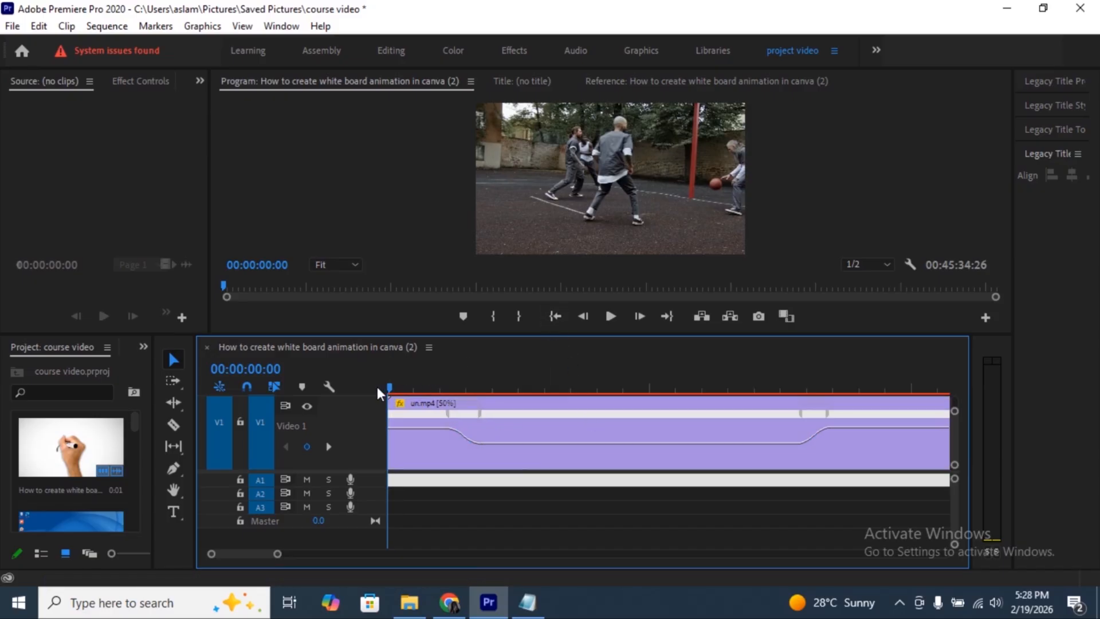
pyautogui.press('space')
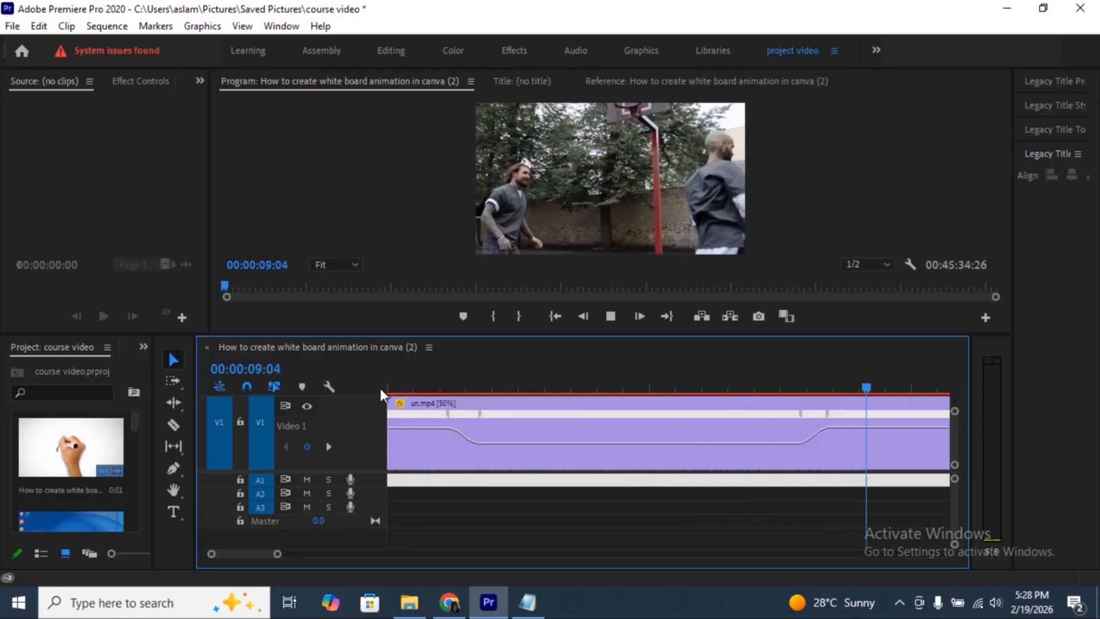
pyautogui.press('space')
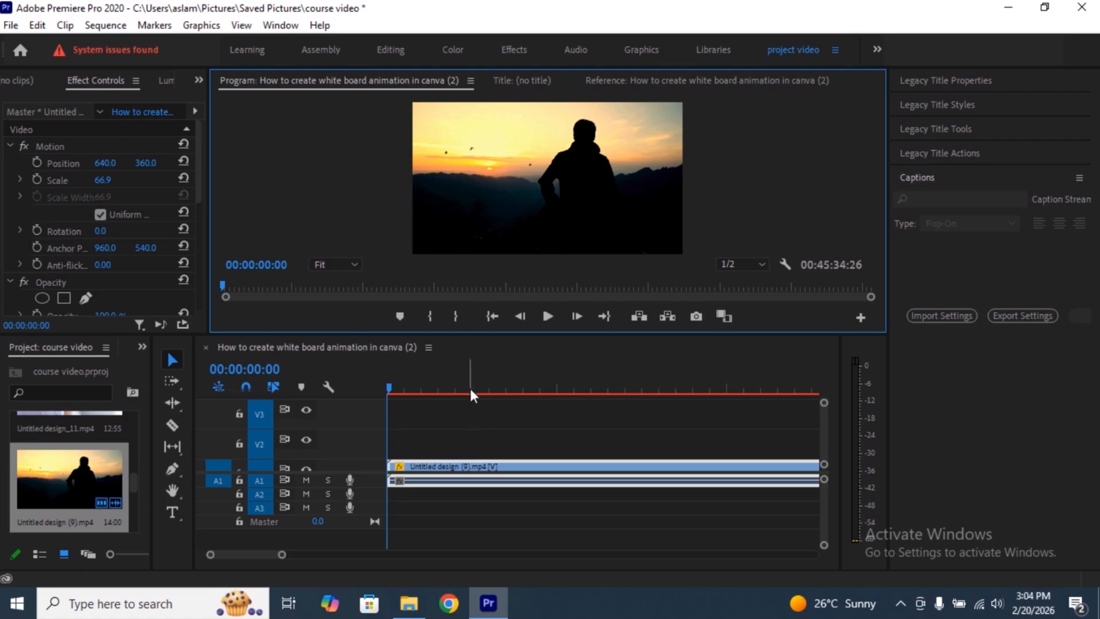
# - Draw a text box across most of the Untitled design (9).mp4 picture with the Type tool and enter "ENJOY EVERY MOMENT"
pyautogui.click(170, 514)
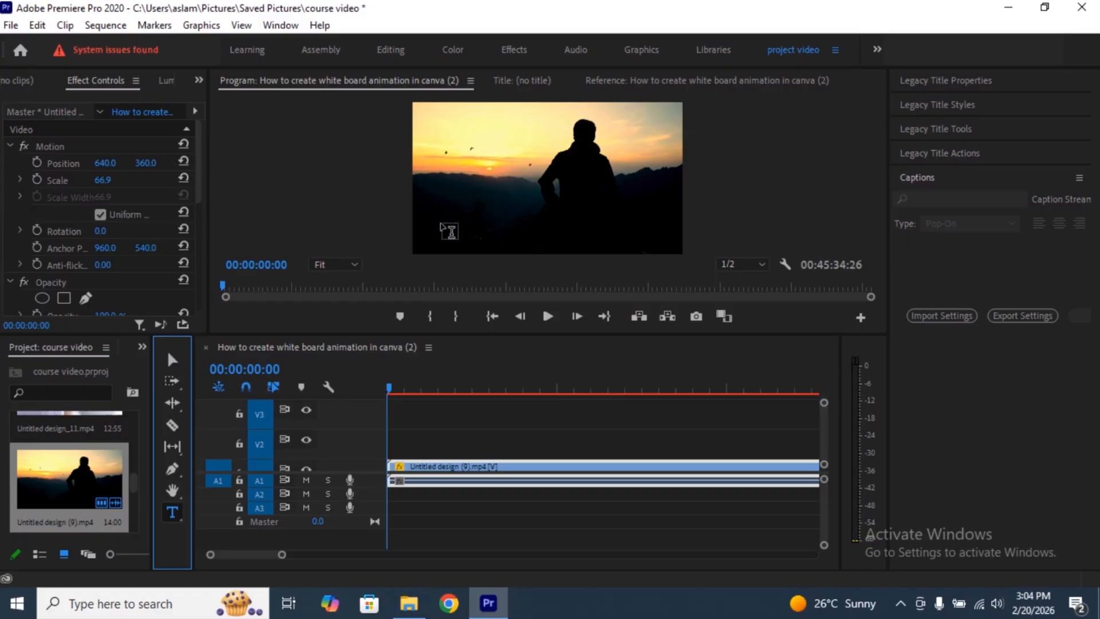
pyautogui.moveTo(426, 130); pyautogui.dragTo(656, 239)
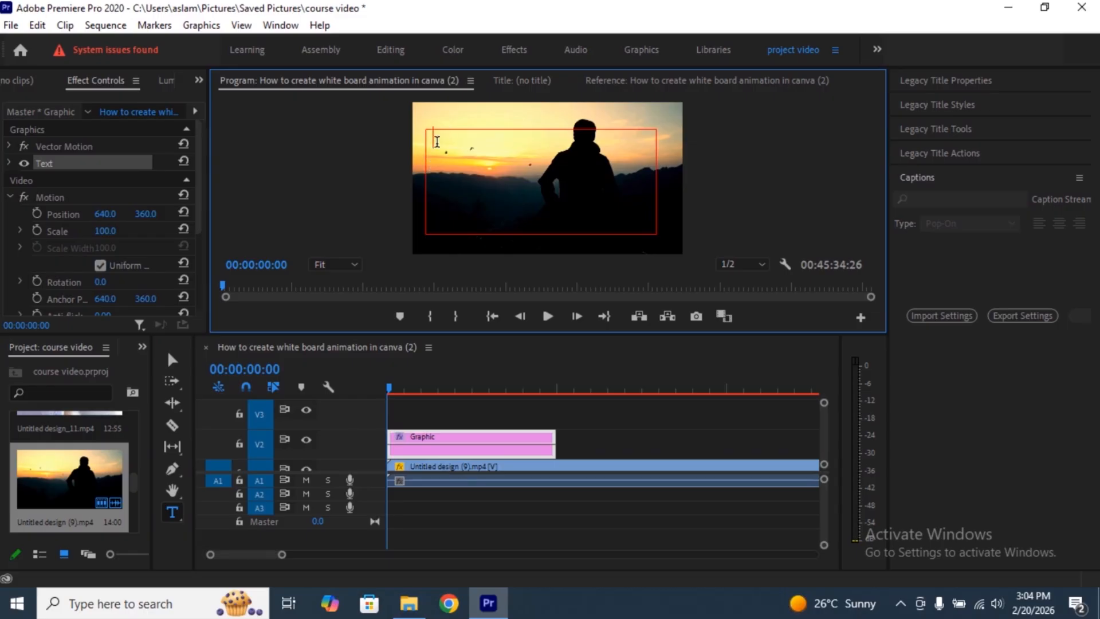
pyautogui.write('ENJOY EVERY MOMENT')
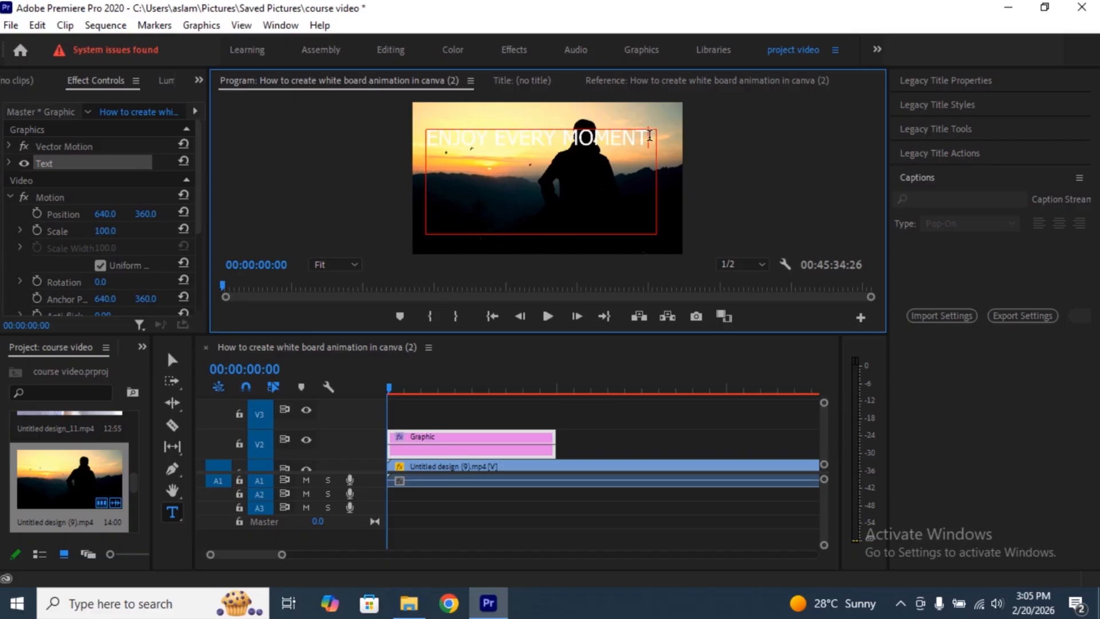
# - Select all of the title text, expand its Source Text properties, and widen and heighten the Effect Controls area
pyautogui.moveTo(648, 136); pyautogui.dragTo(421, 137)
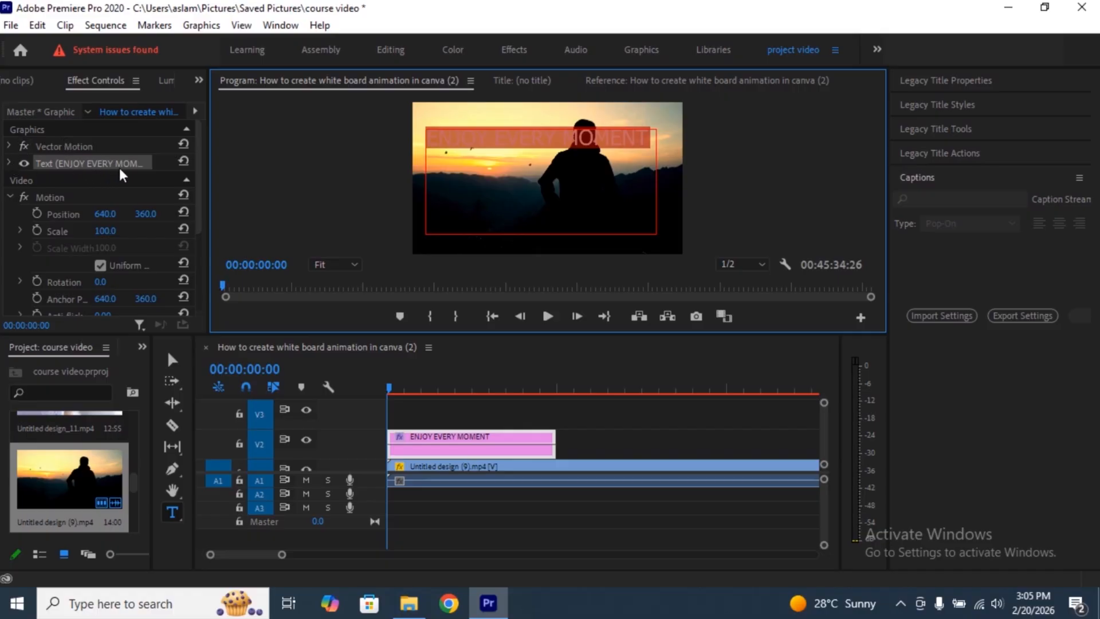
pyautogui.click(10, 164)
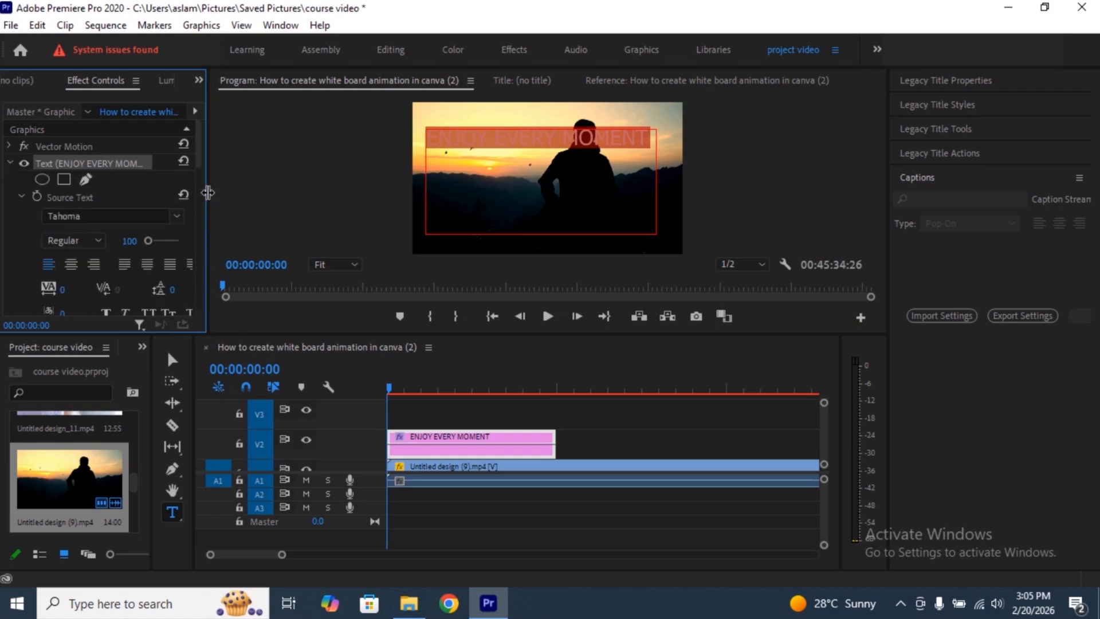
pyautogui.moveTo(207, 197); pyautogui.dragTo(484, 204)
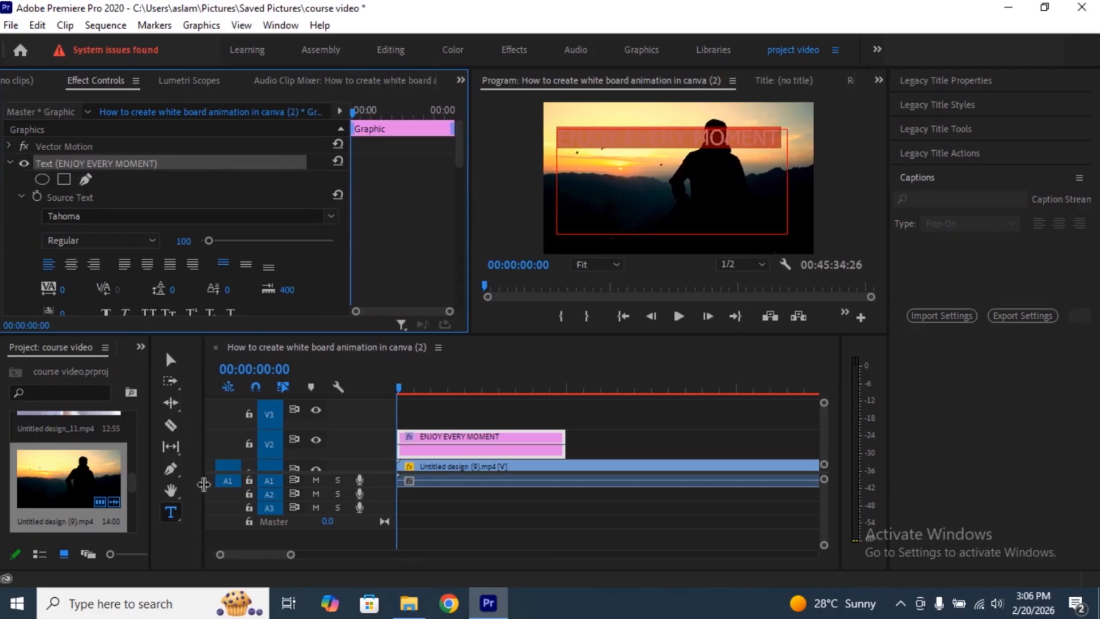
pyautogui.moveTo(193, 337); pyautogui.dragTo(193, 425)
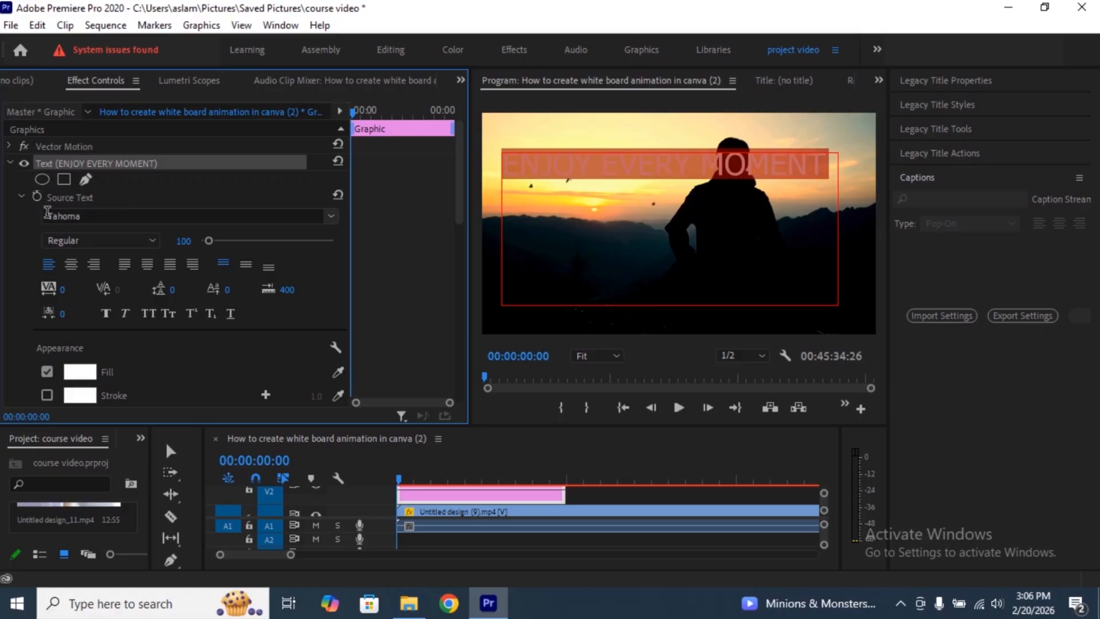
# - Set the "ENJOY EVERY MOMENT" text font to Tahoma Bold and deselect the text
pyautogui.click(329, 216)
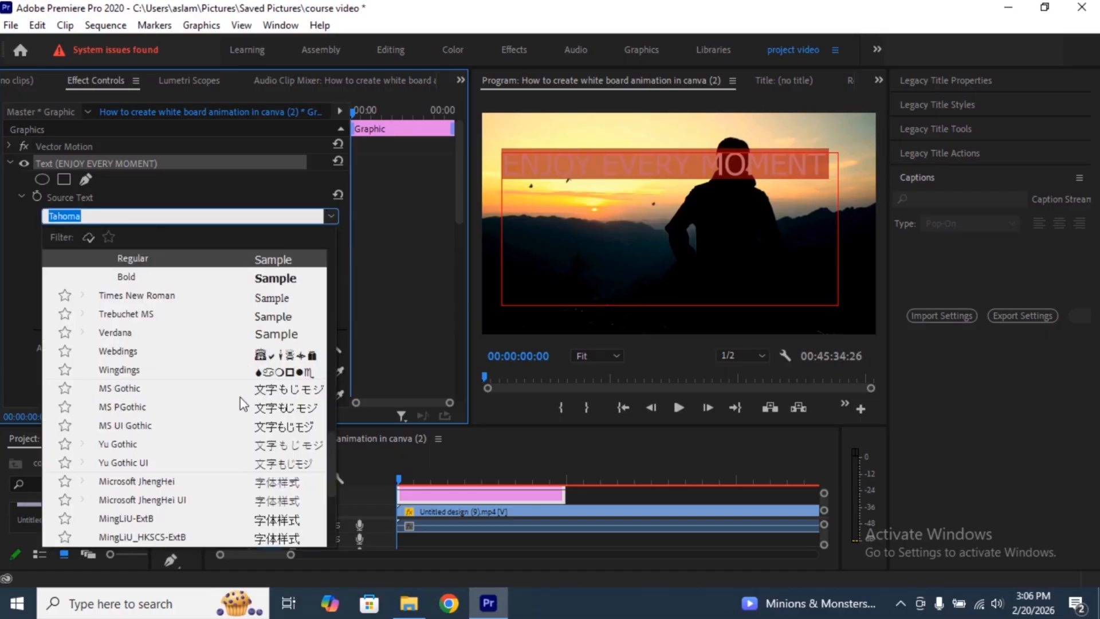
pyautogui.click(269, 283)
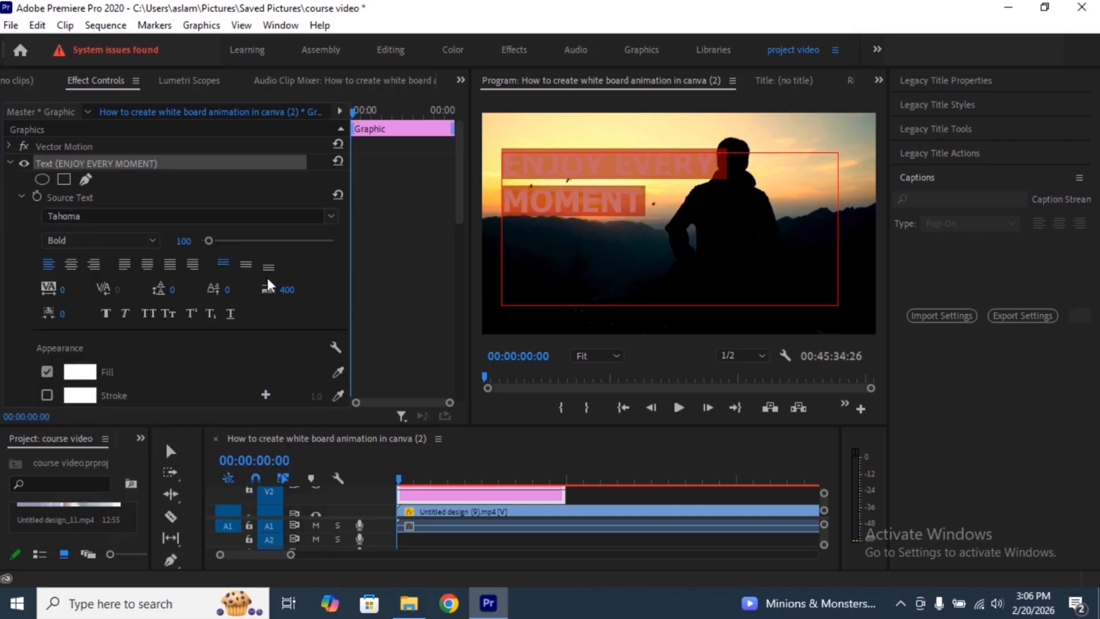
pyautogui.click(666, 213)
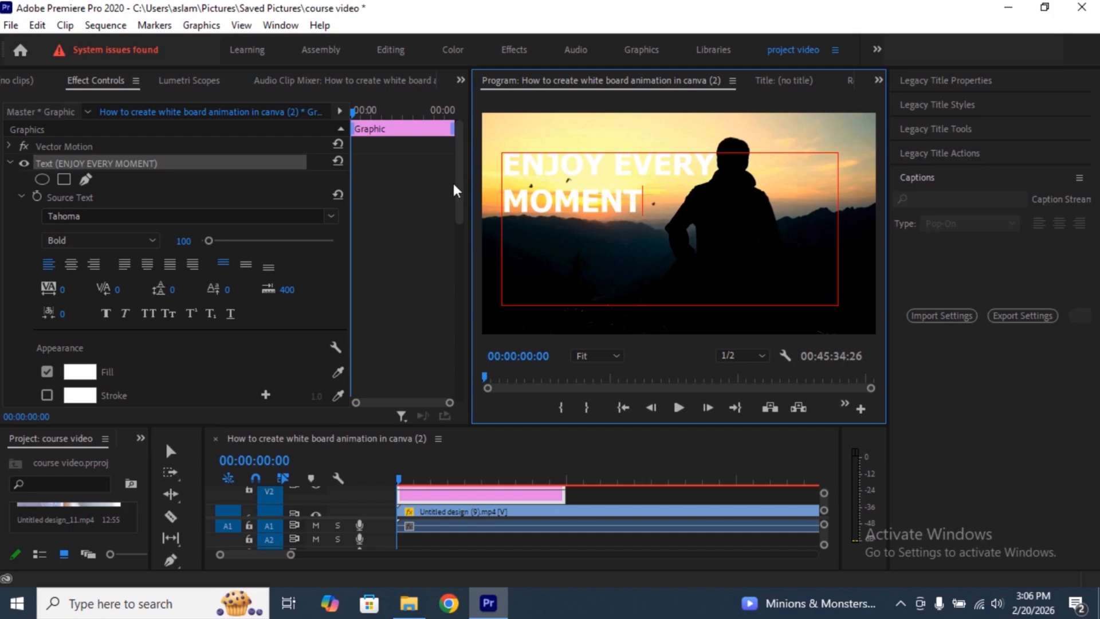
pyautogui.click(331, 216)
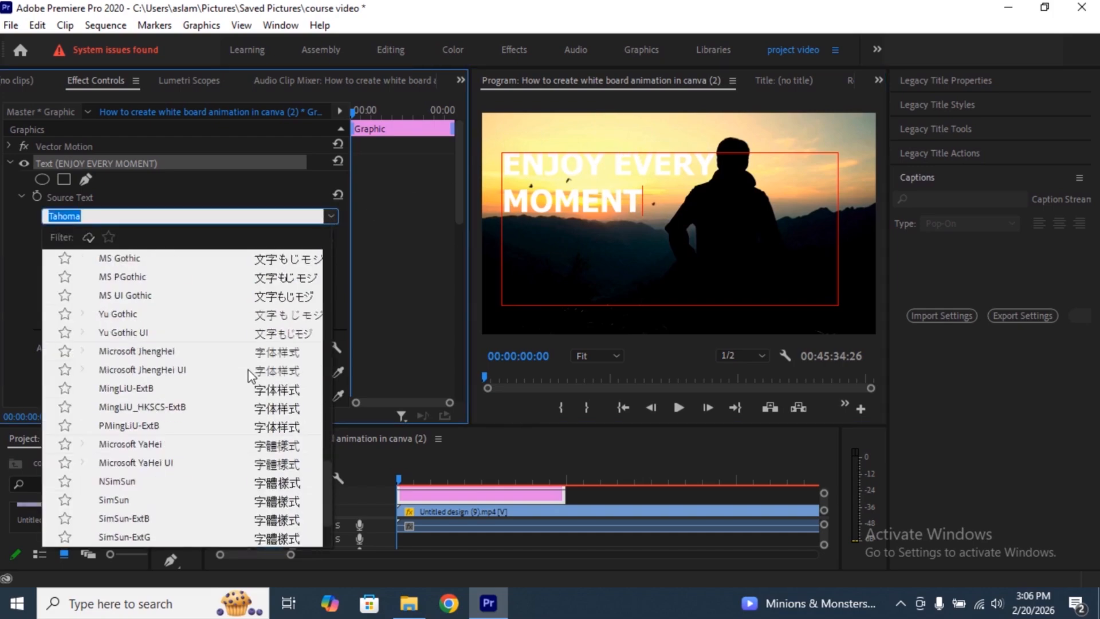
pyautogui.scroll(-2, 252, 377)
pyautogui.scroll(11, 252, 376)
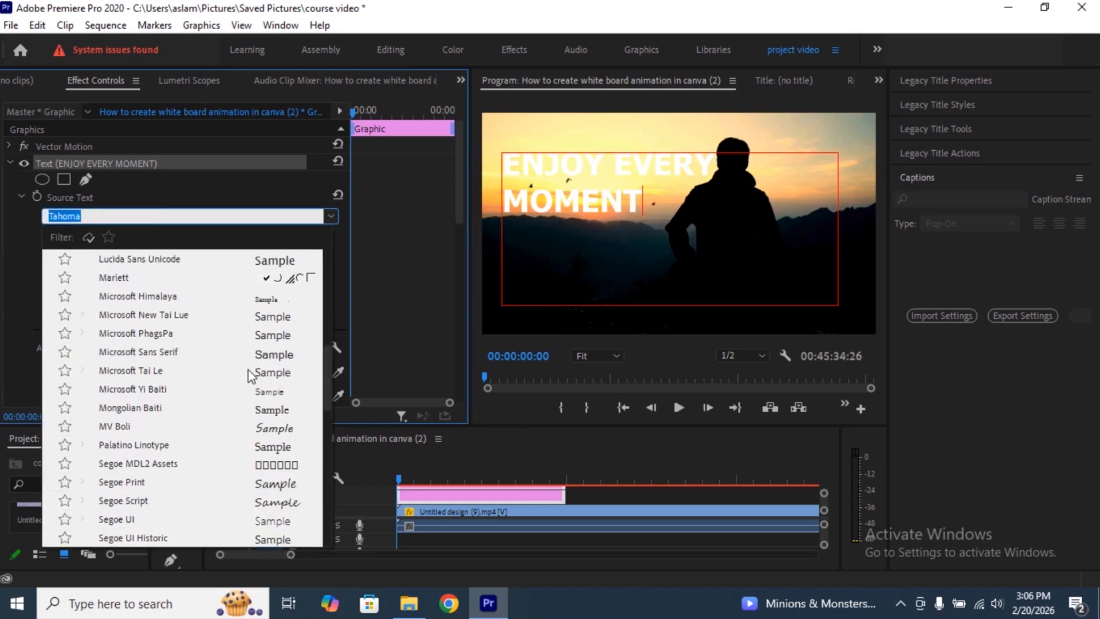
pyautogui.scroll(8, 251, 375)
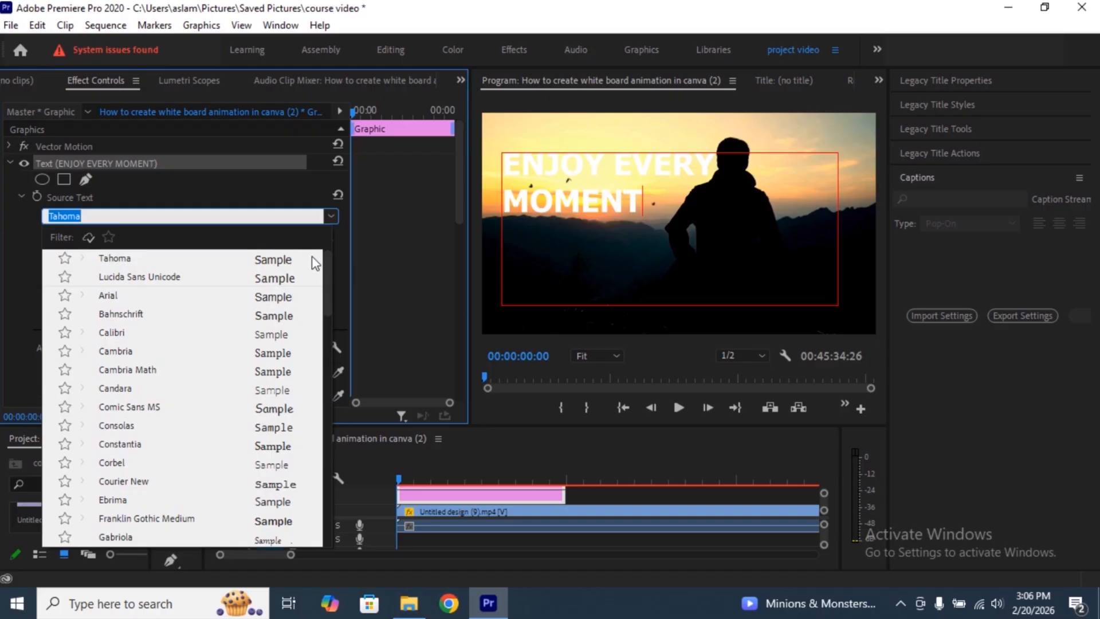
pyautogui.click(330, 215)
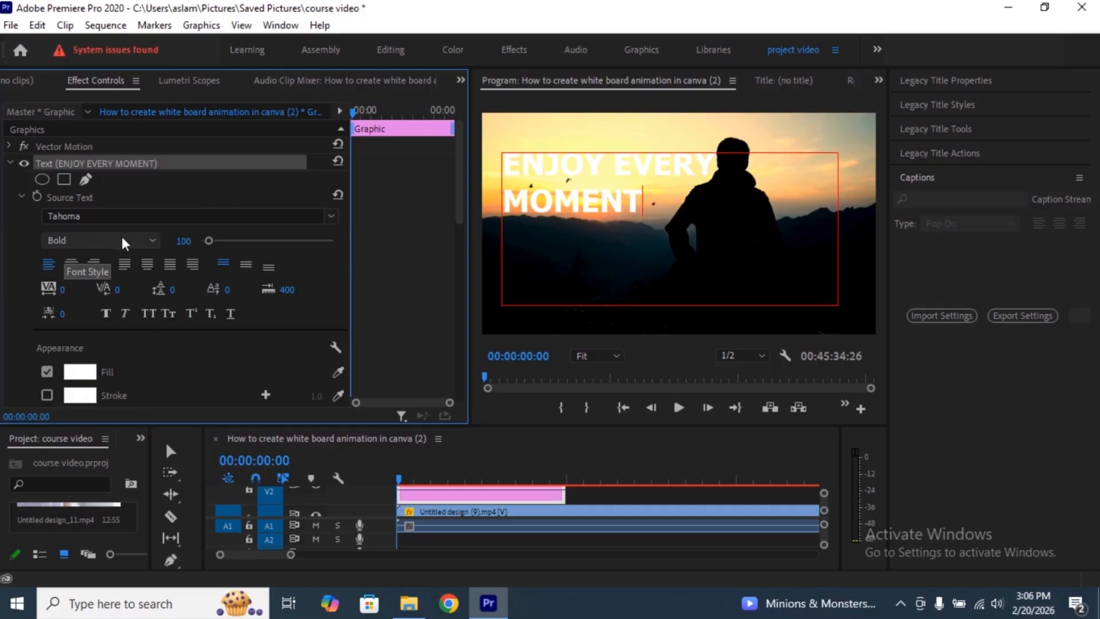
# - Select all of the "ENJOY EVERY MOMENT" text and change its font style to Regular
pyautogui.click(148, 245)
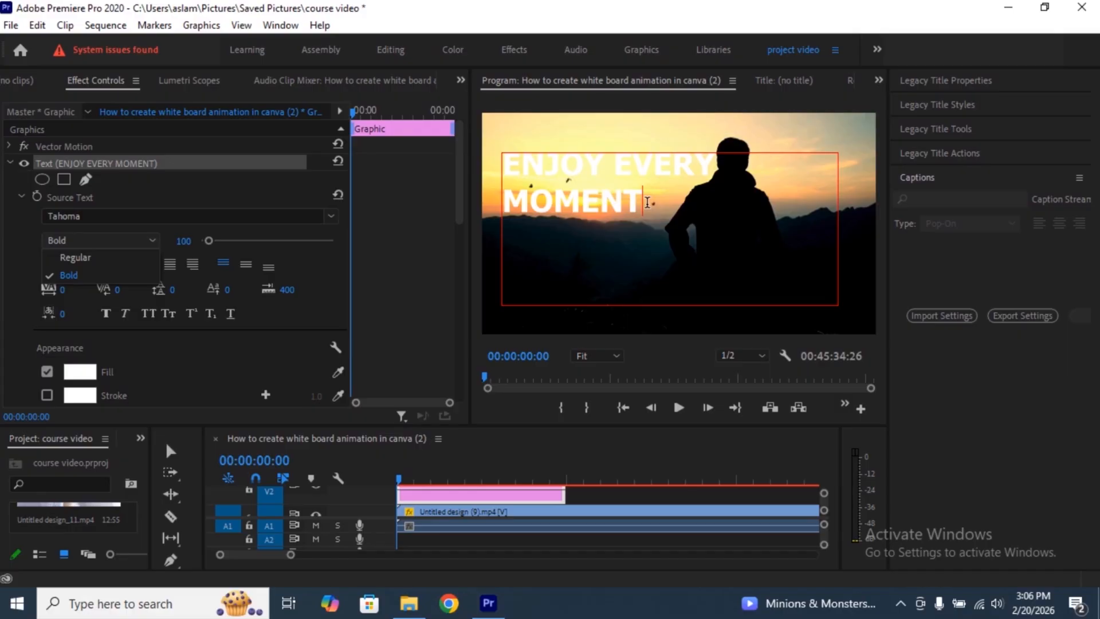
pyautogui.moveTo(647, 202); pyautogui.dragTo(503, 165)
pyautogui.click(143, 240)
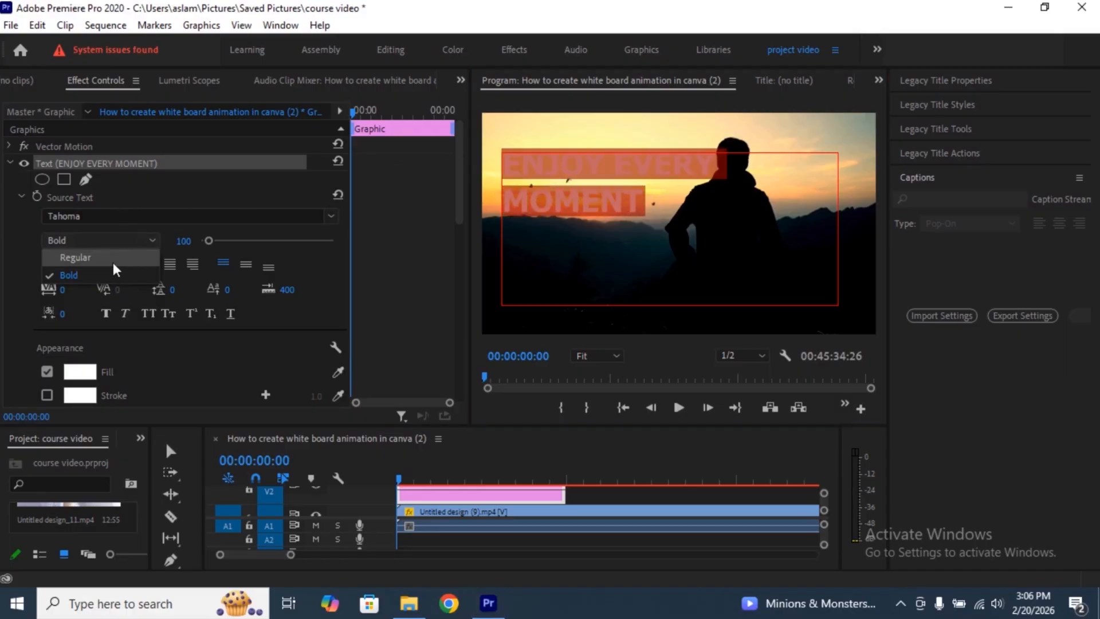
pyautogui.click(141, 253)
pyautogui.click(743, 204)
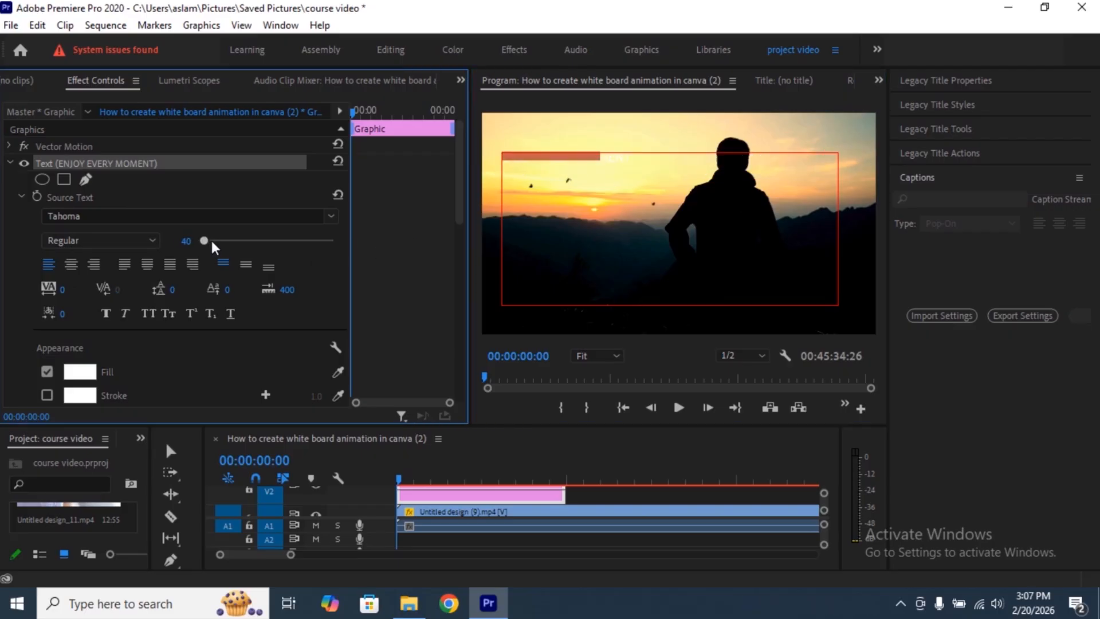
# - Set the title text's font size to 127, center-align it, and set its tracking to 98
pyautogui.moveTo(209, 240); pyautogui.dragTo(212, 242)
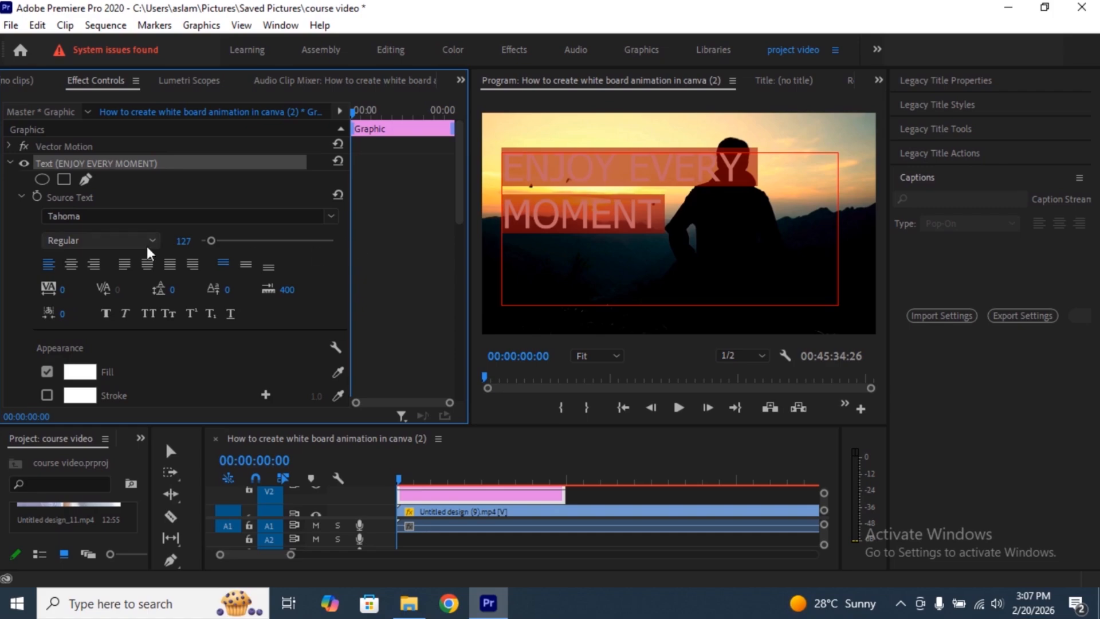
pyautogui.click(70, 264)
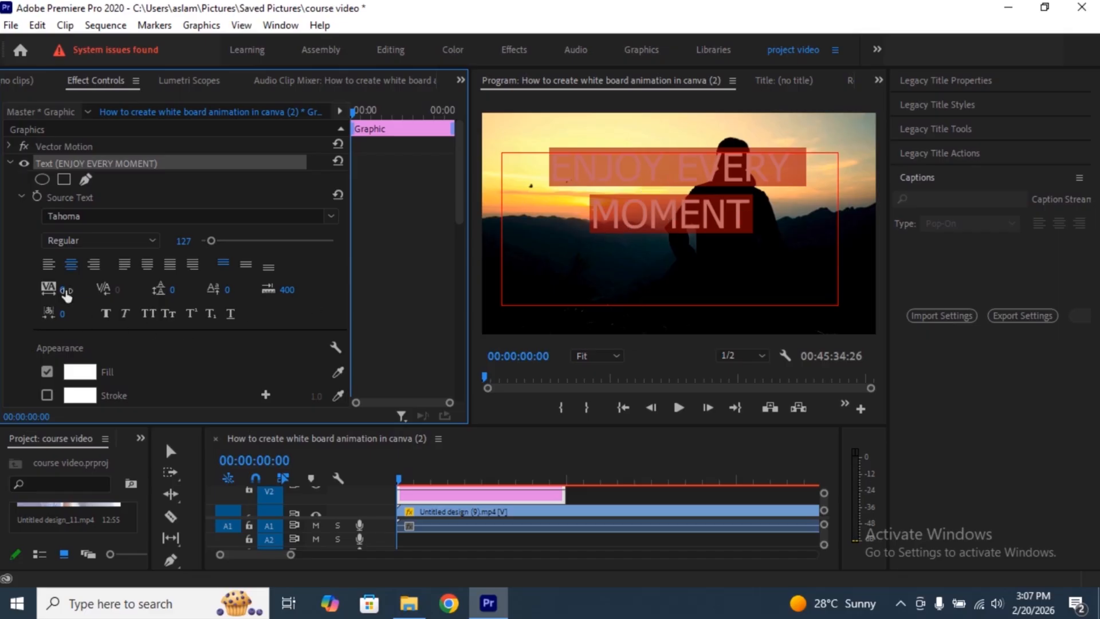
pyautogui.moveTo(67, 293); pyautogui.dragTo(123, 294)
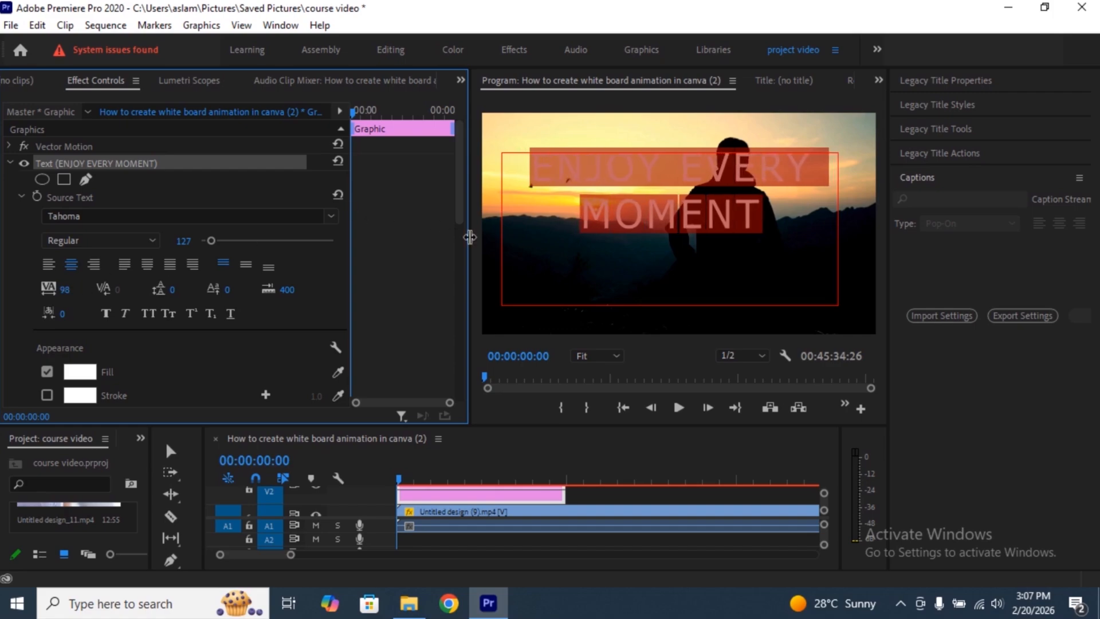
pyautogui.click(763, 220)
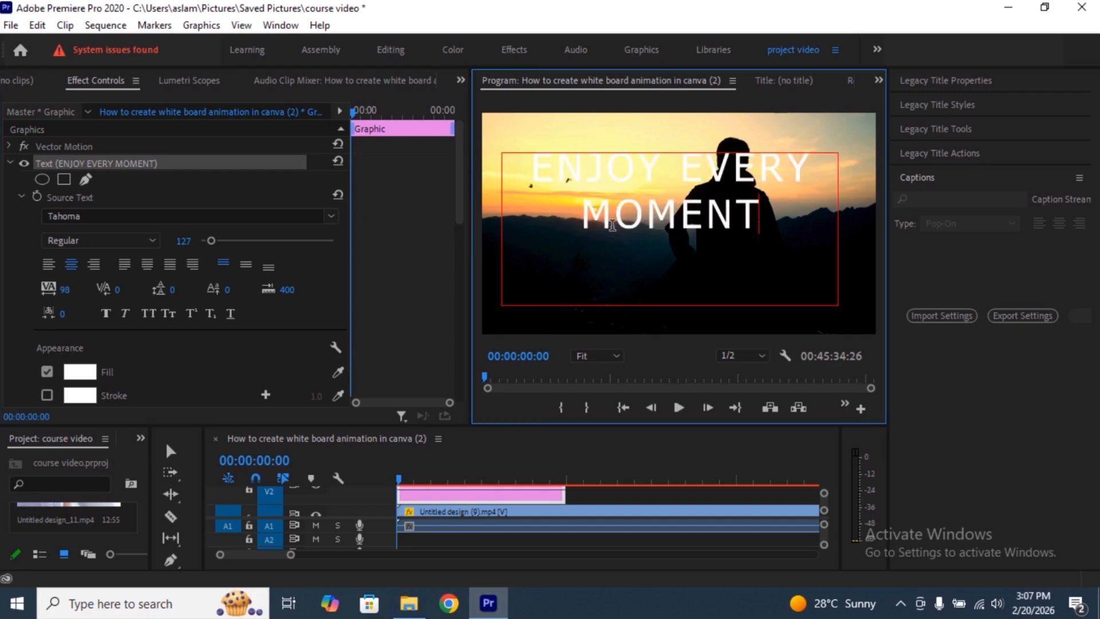
# - Select the whole title and set its leading to 42 and its baseline shift to 39
pyautogui.moveTo(762, 217); pyautogui.dragTo(529, 171)
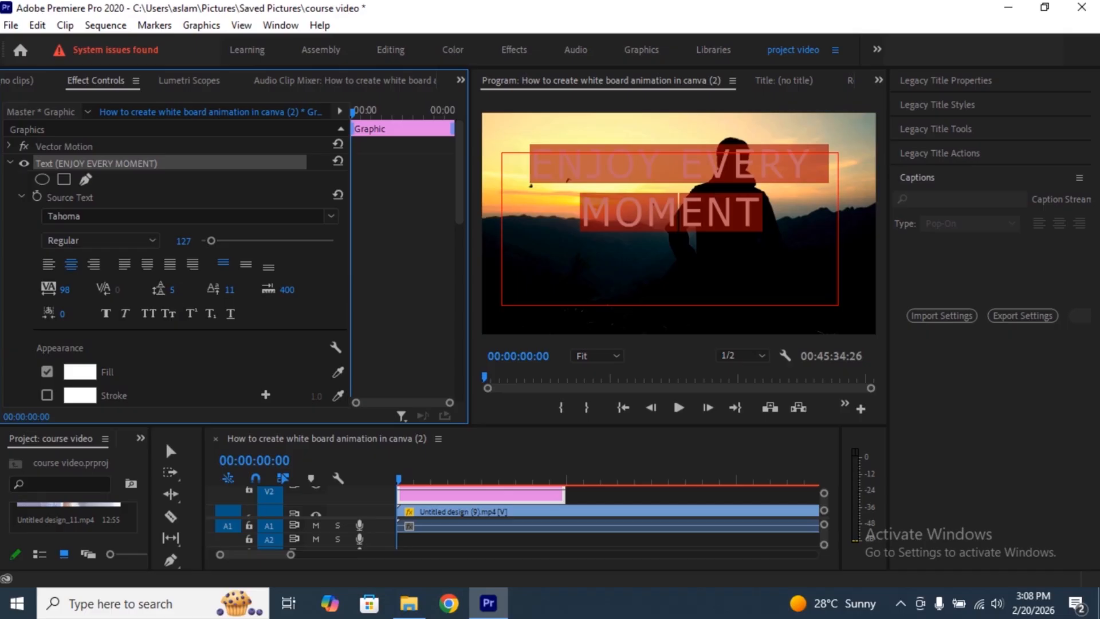
pyautogui.moveTo(174, 290); pyautogui.dragTo(194, 292)
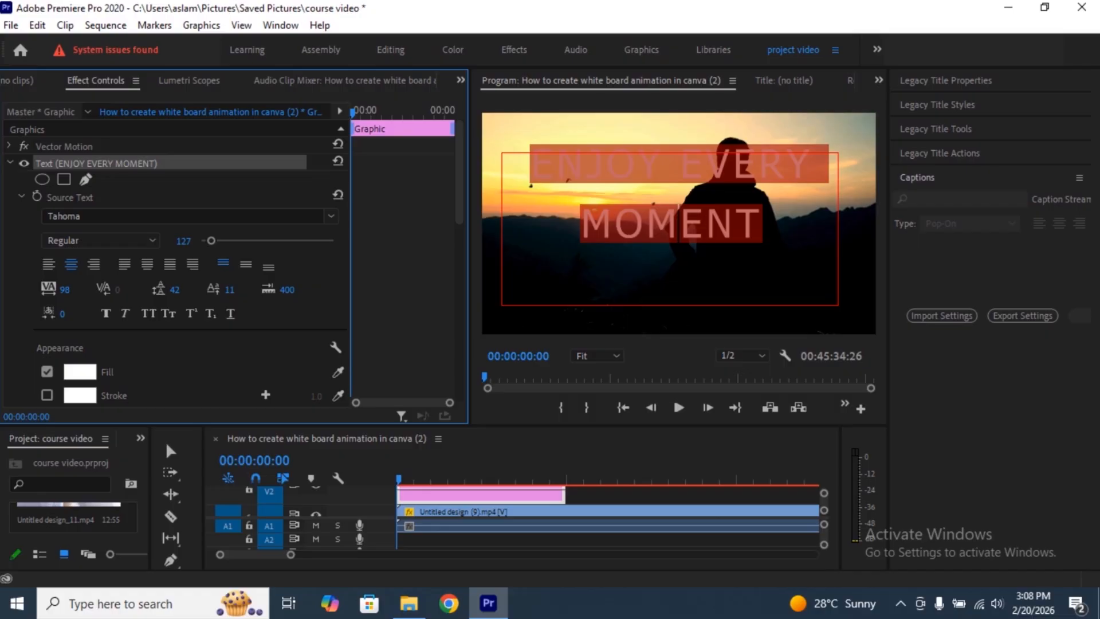
pyautogui.click(244, 288)
pyautogui.write('43')
pyautogui.press('Return')
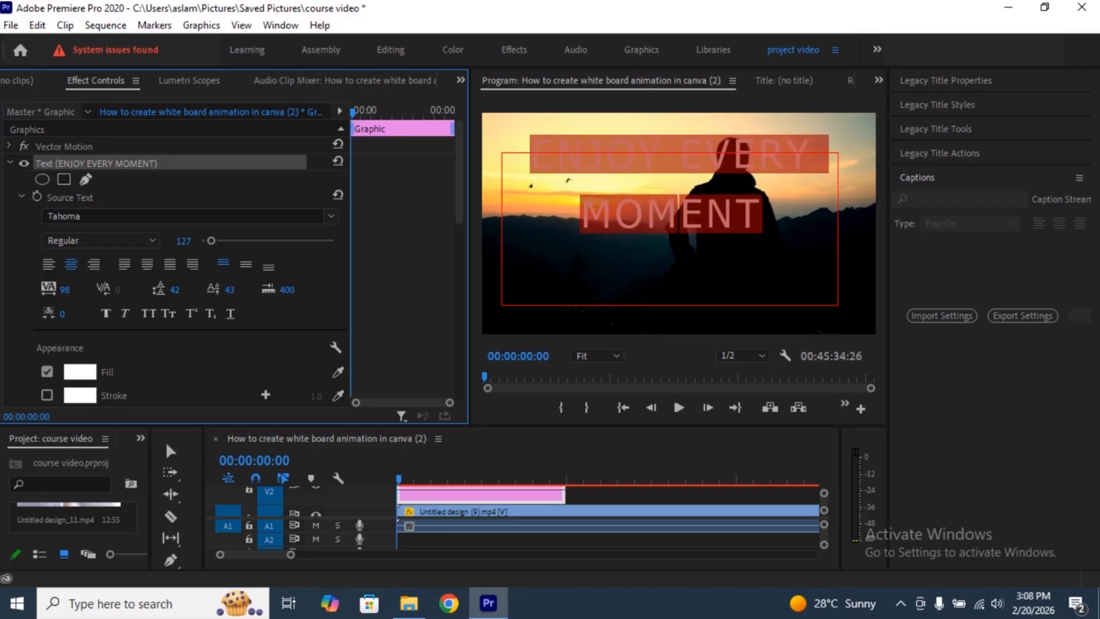
pyautogui.moveTo(244, 288); pyautogui.dragTo(242, 289)
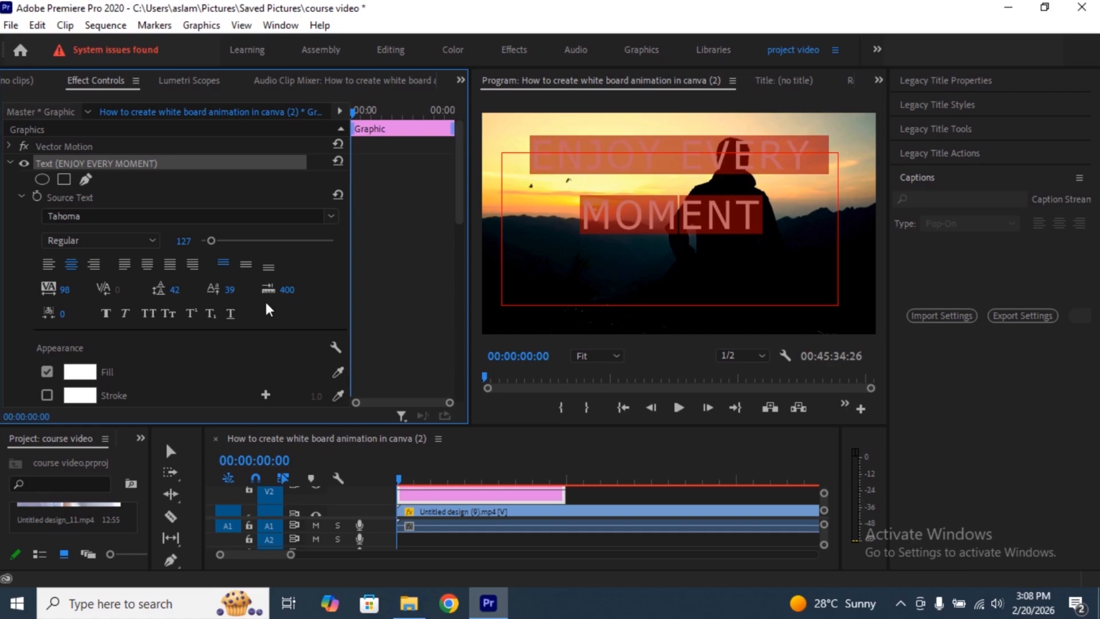
# - Try faux bold and all caps on the title text, leaving only small caps enabled
pyautogui.click(106, 314)
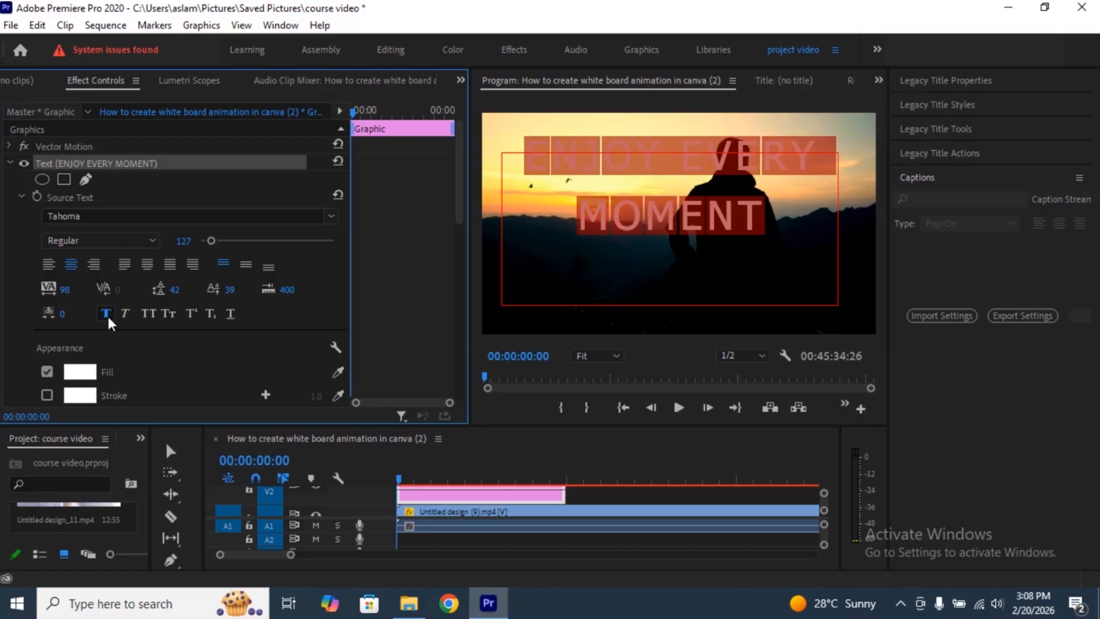
pyautogui.click(148, 314)
pyautogui.click(105, 314)
pyautogui.click(148, 312)
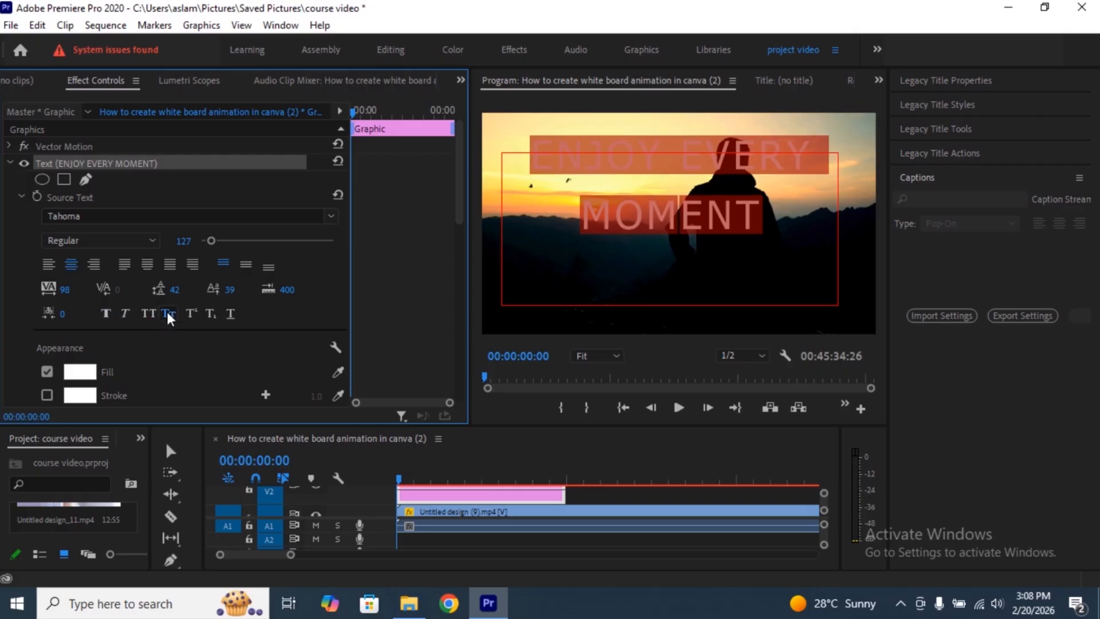
# - Change the title text's fill color to red (F60707) and deselect the text
pyautogui.scroll(-3, 154, 327)
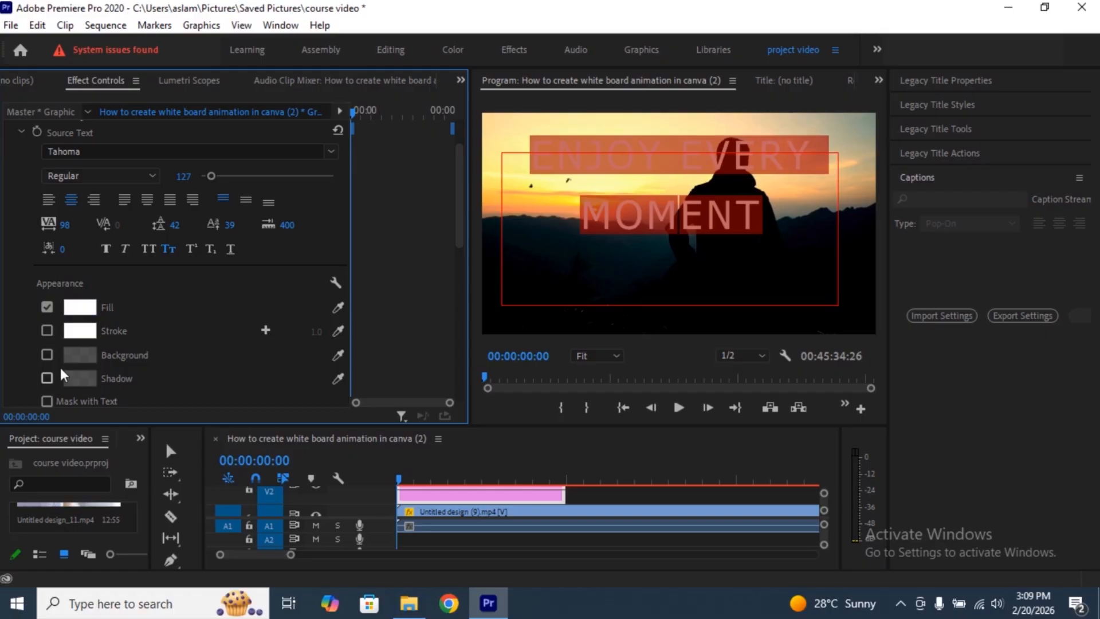
pyautogui.click(72, 312)
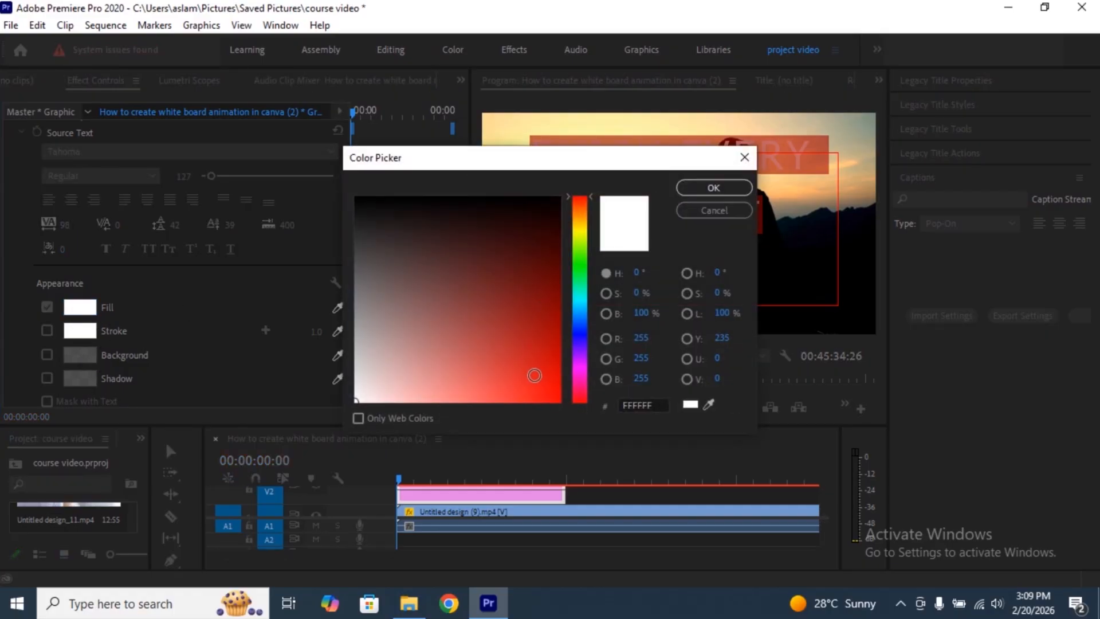
pyautogui.click(554, 395)
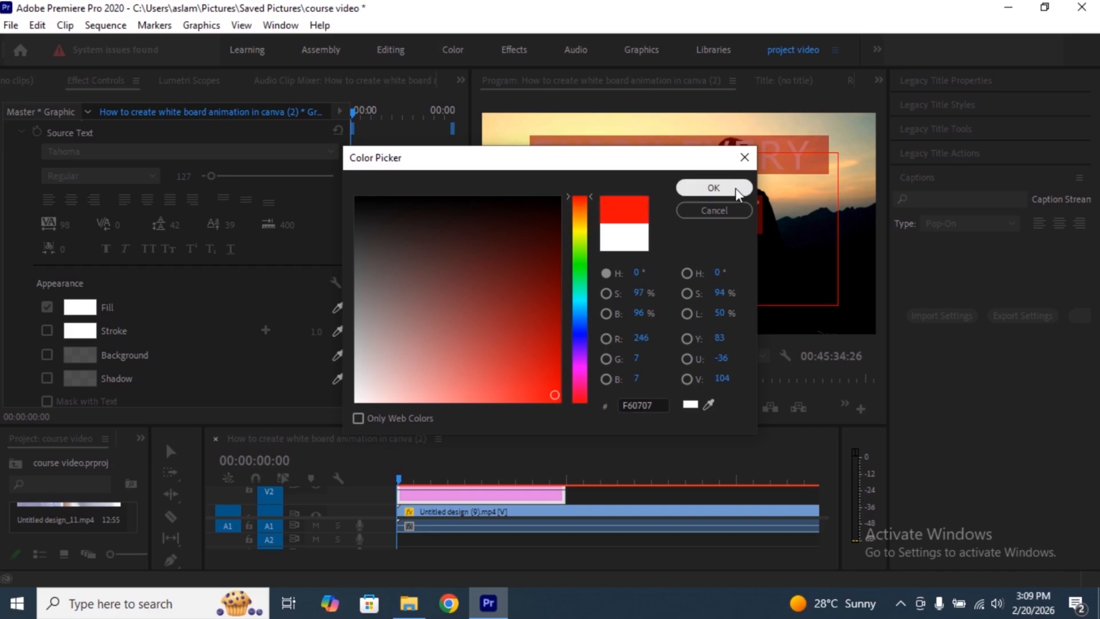
pyautogui.click(713, 187)
pyautogui.click(789, 213)
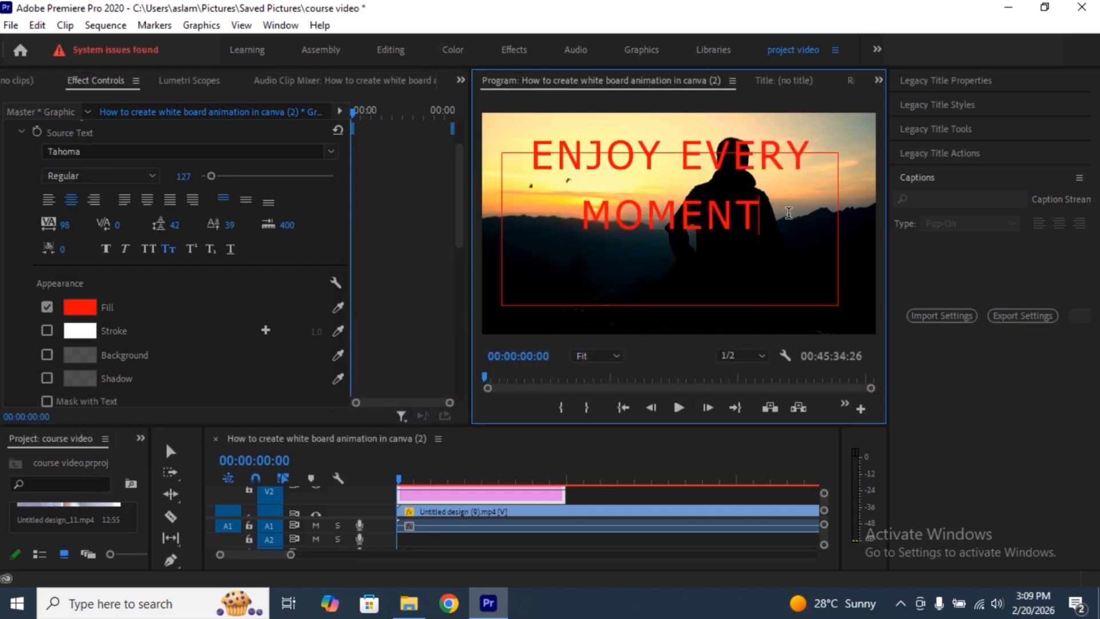
# - Add a white stroke with a width of 36 to the entire title text
pyautogui.click(47, 330)
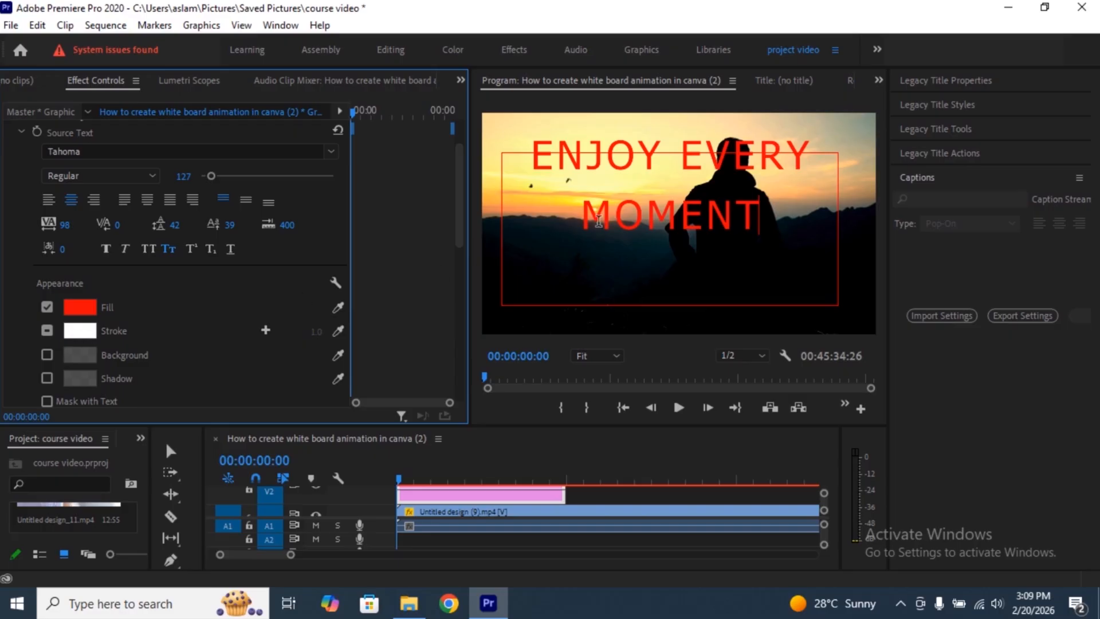
pyautogui.moveTo(770, 215); pyautogui.dragTo(538, 179)
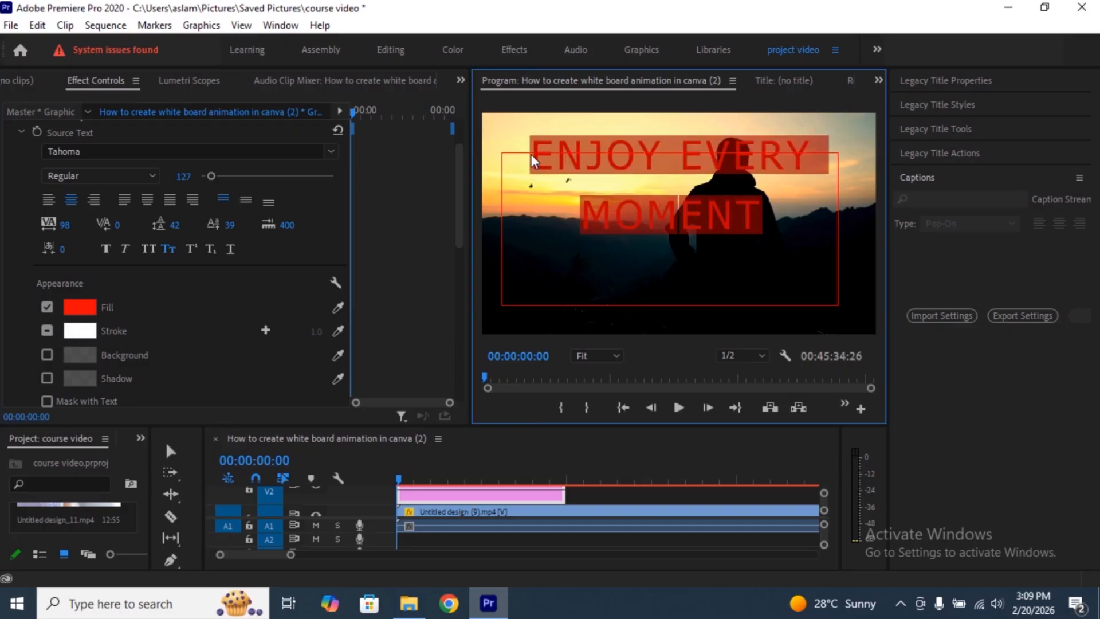
pyautogui.click(47, 331)
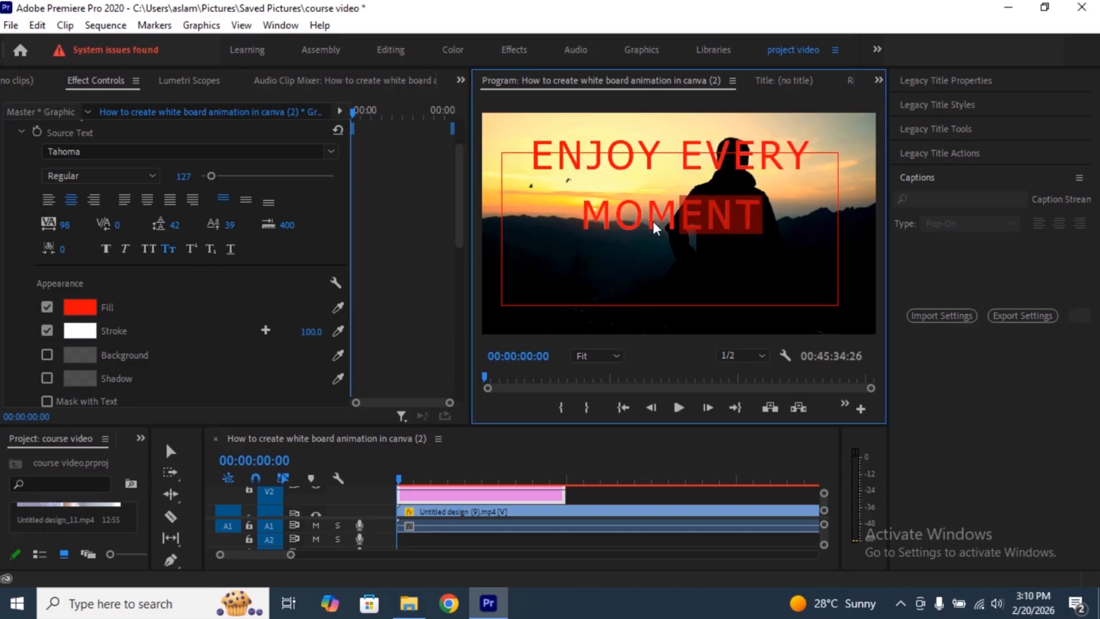
pyautogui.moveTo(568, 218); pyautogui.dragTo(546, 154)
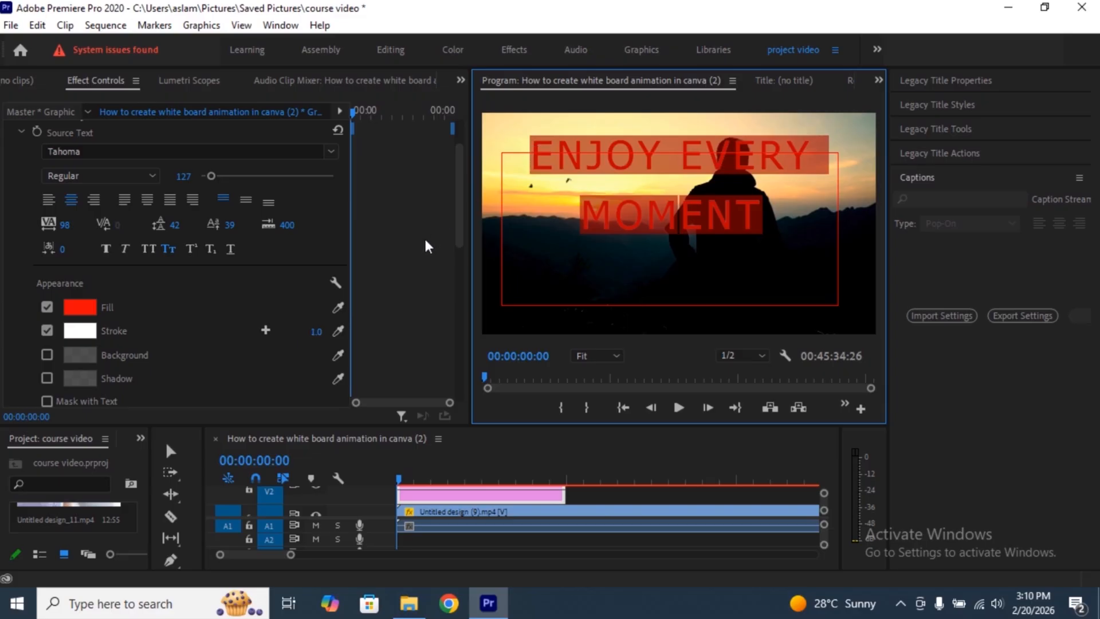
pyautogui.moveTo(307, 331); pyautogui.dragTo(331, 331)
pyautogui.click(802, 223)
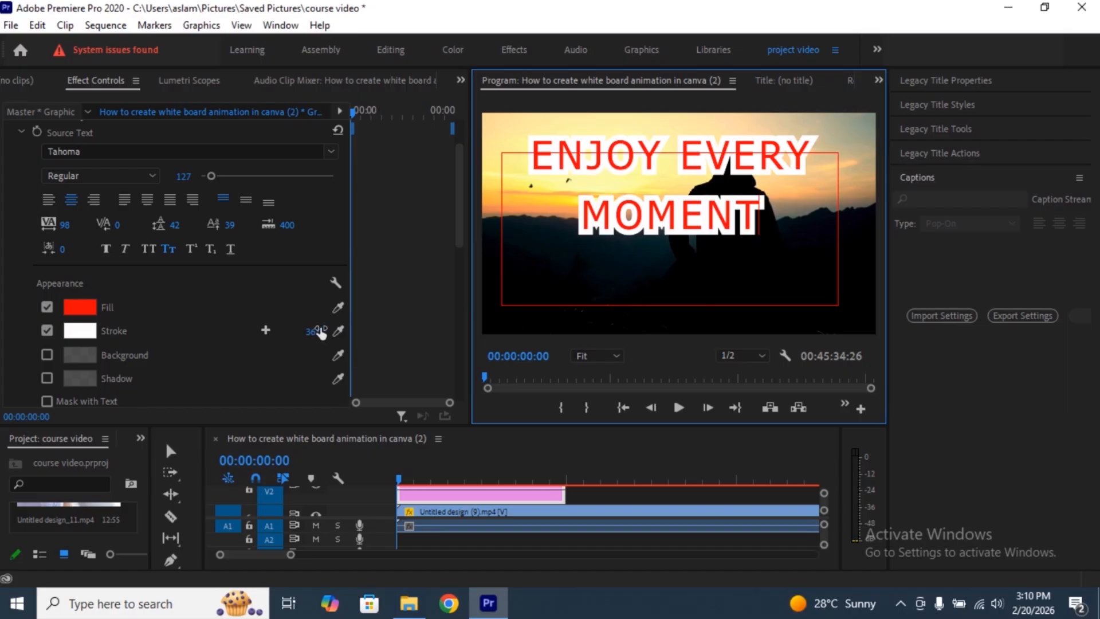
# - Sample the pale yellow sky in the video frame as the fill color for the whole title text
pyautogui.moveTo(339, 308); pyautogui.dragTo(514, 132)
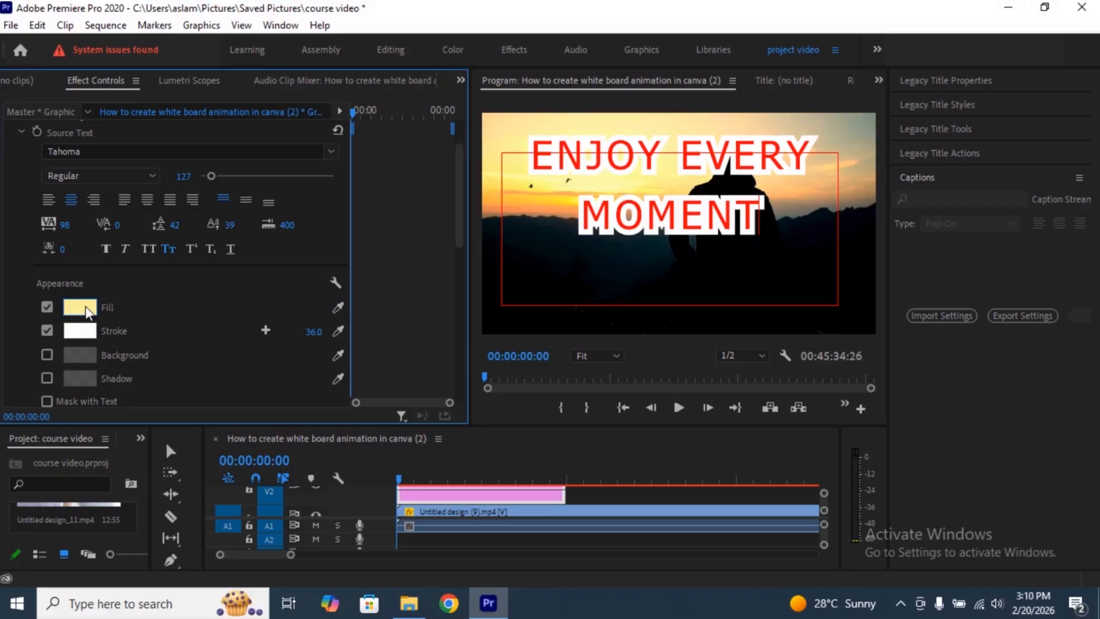
pyautogui.moveTo(762, 213)
pyautogui.mouseDown()
pyautogui.moveTo(510, 205)
pyautogui.moveTo(525, 140)
pyautogui.mouseUp()
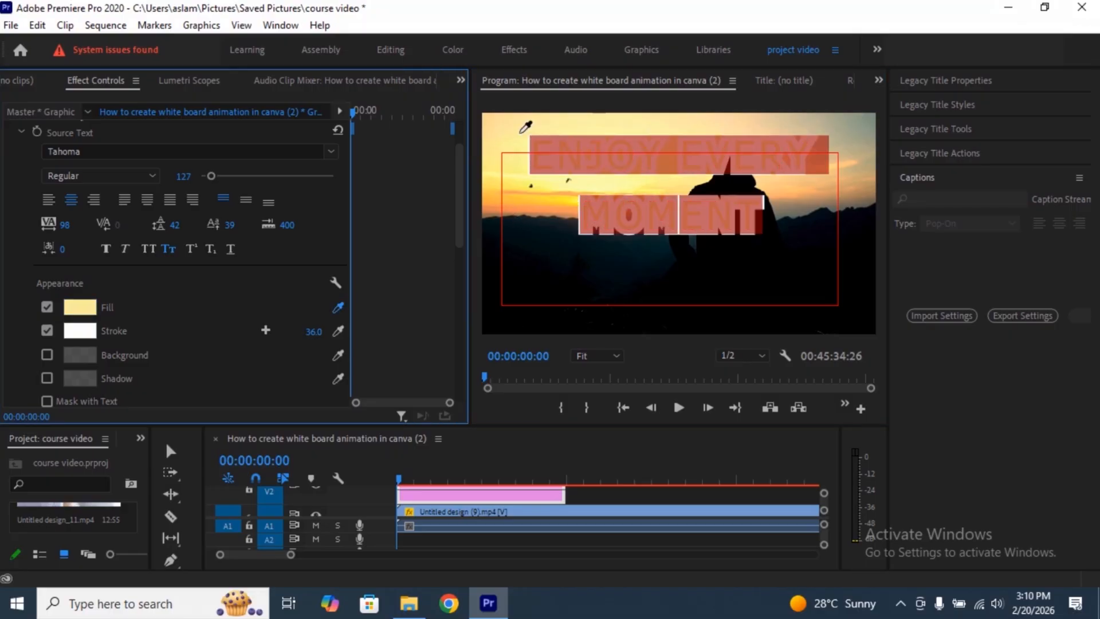
pyautogui.click(569, 259)
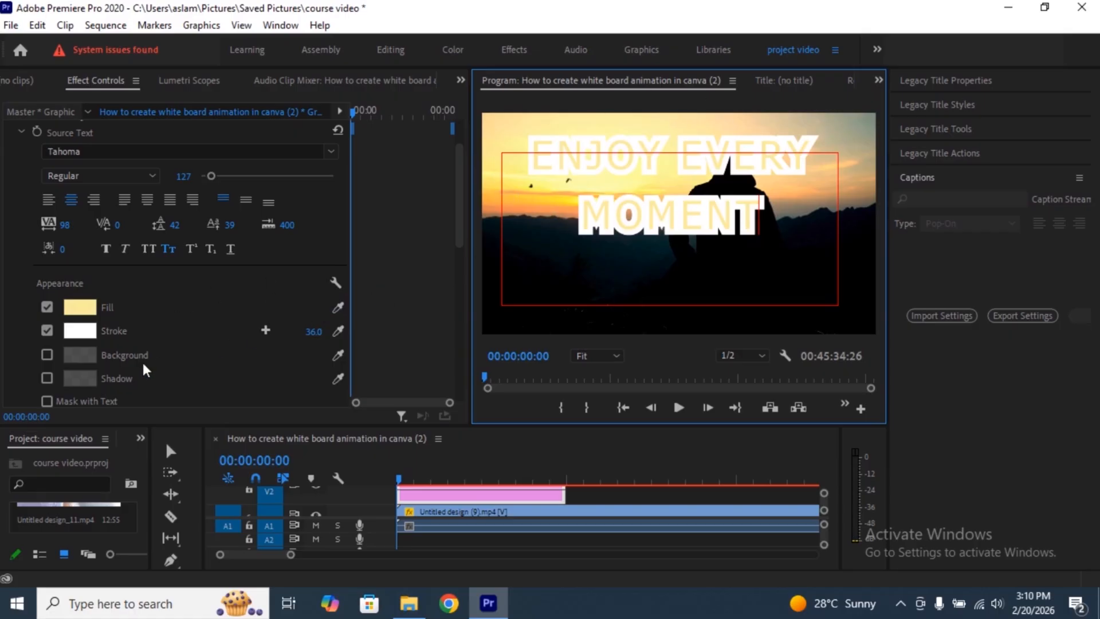
# - Enable a background behind the title with 18% opacity and a size of 50.8
pyautogui.click(47, 354)
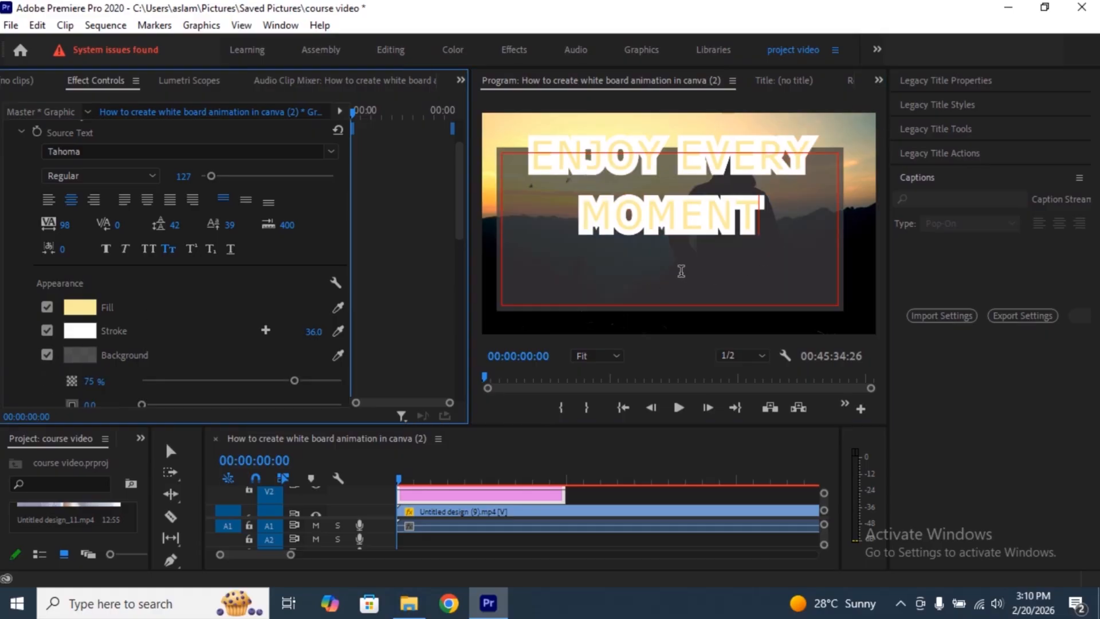
pyautogui.moveTo(295, 380)
pyautogui.mouseDown()
pyautogui.moveTo(224, 380)
pyautogui.moveTo(296, 395)
pyautogui.moveTo(175, 384)
pyautogui.moveTo(172, 368)
pyautogui.moveTo(267, 373)
pyautogui.moveTo(242, 373)
pyautogui.mouseUp()
pyautogui.scroll(-2, 287, 331)
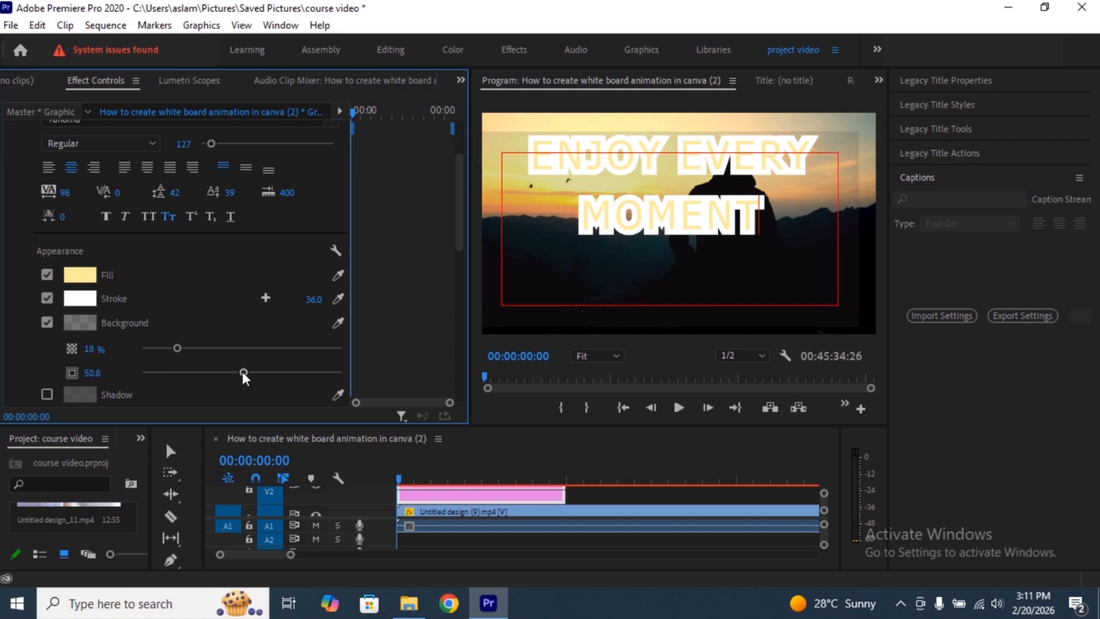
# - Enable a shadow on the title text and set its opacity to 72%
pyautogui.scroll(-2, 243, 372)
pyautogui.click(47, 361)
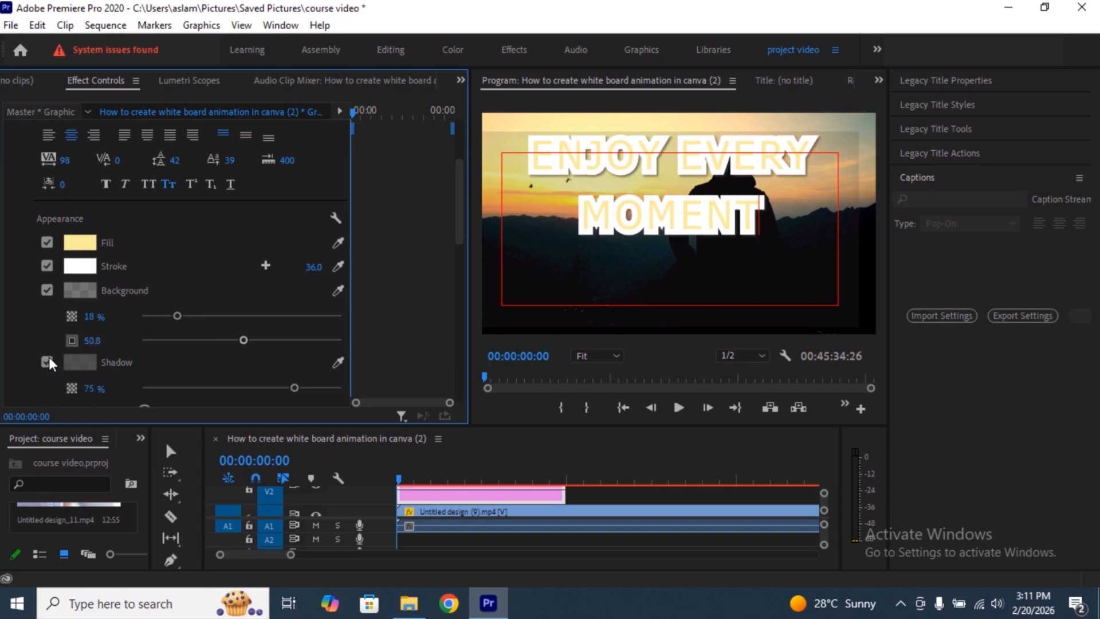
pyautogui.moveTo(293, 387); pyautogui.dragTo(372, 394)
pyautogui.scroll(-3, 135, 309)
pyautogui.moveTo(342, 304); pyautogui.dragTo(284, 303)
# - Set the title shadow's distance to 66.9, its size to 14.1, and its blur to 77
pyautogui.scroll(-1, 284, 303)
pyautogui.moveTo(147, 323); pyautogui.dragTo(208, 322)
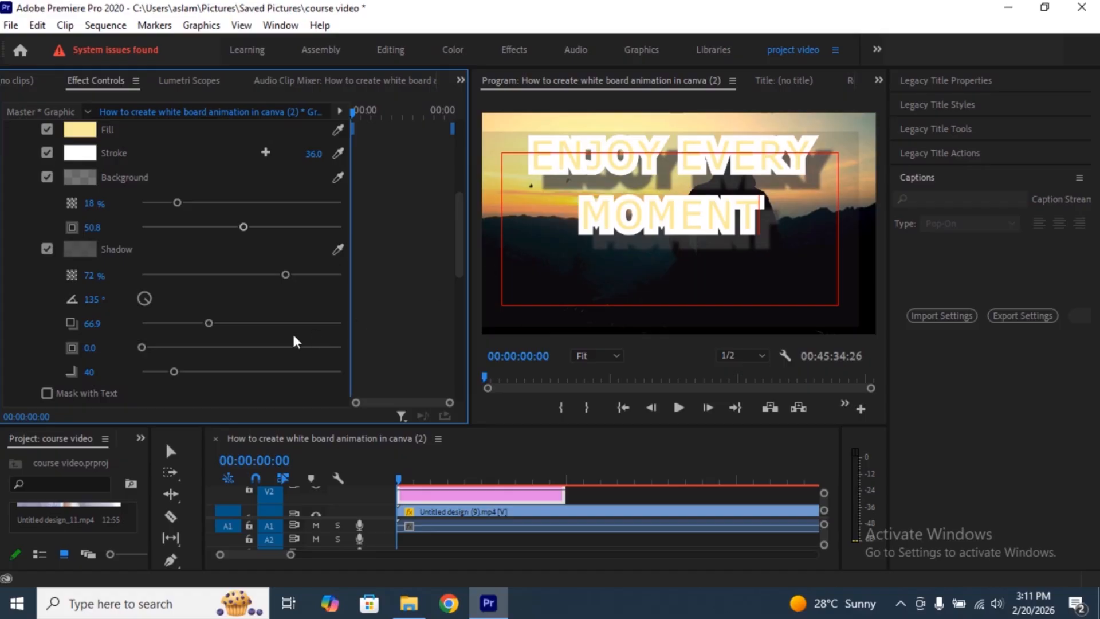
pyautogui.moveTo(142, 348); pyautogui.dragTo(169, 348)
pyautogui.moveTo(173, 371); pyautogui.dragTo(203, 370)
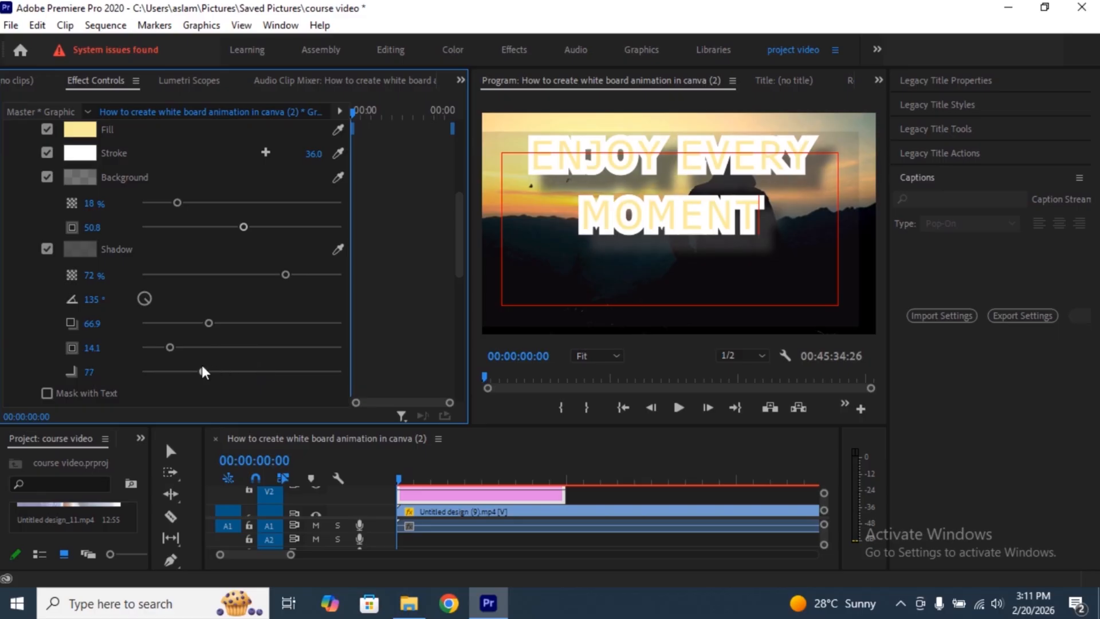
pyautogui.scroll(-3, 205, 363)
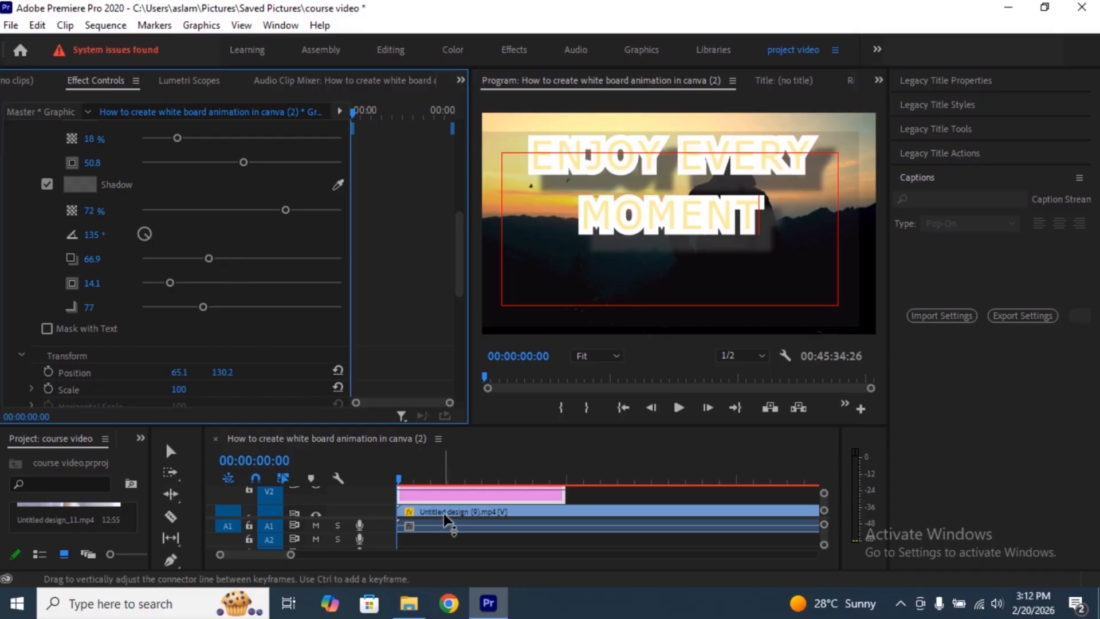
# - Keyframe the title clip's motion position at 00:00:00:00 and set its horizontal position to 772 at 00:00:03:10
pyautogui.click(449, 499)
pyautogui.scroll(-5, 229, 206)
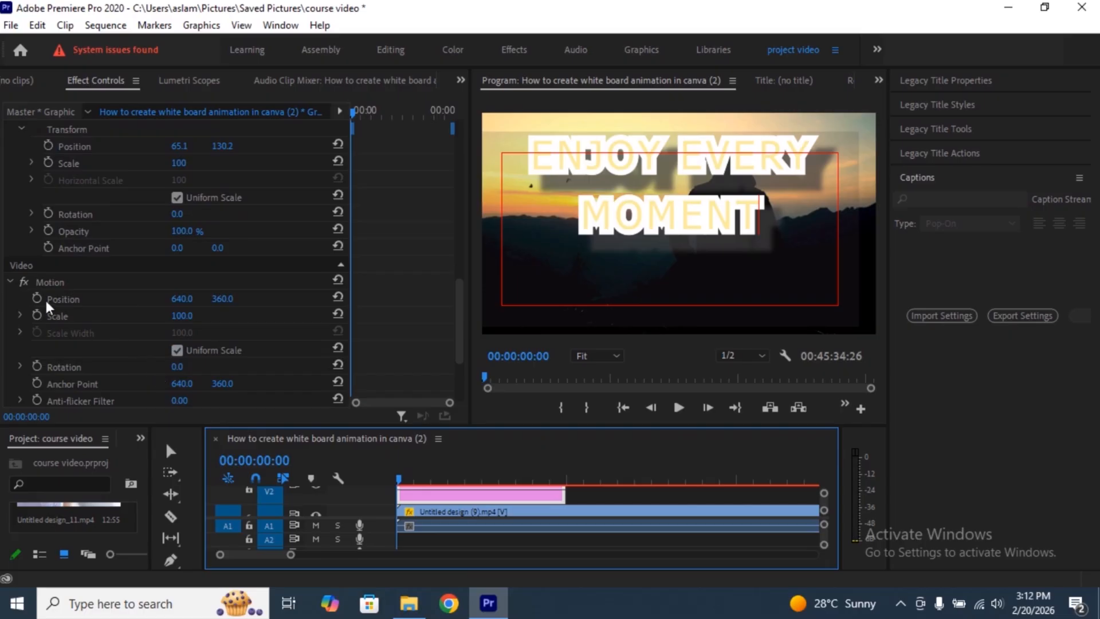
pyautogui.click(36, 298)
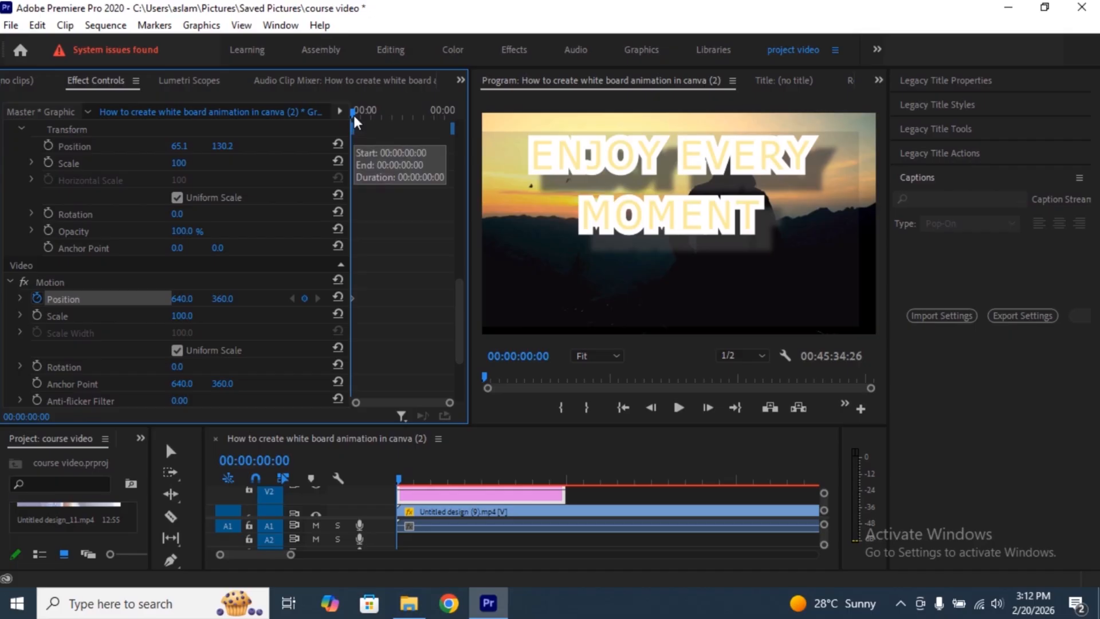
pyautogui.moveTo(353, 114); pyautogui.dragTo(400, 113)
pyautogui.moveTo(417, 116); pyautogui.dragTo(421, 115)
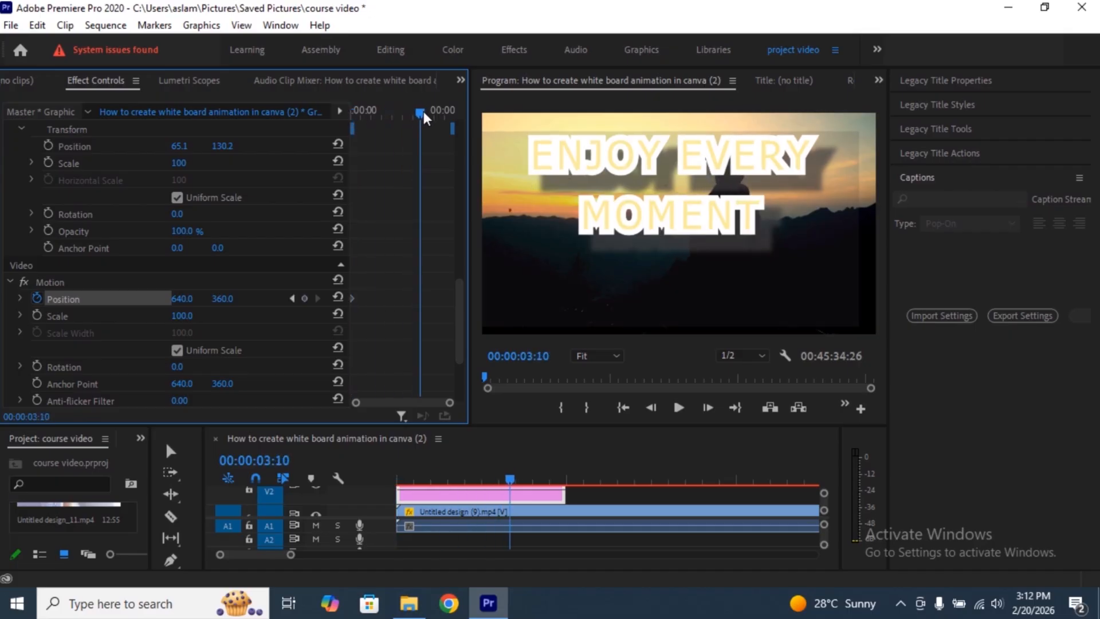
pyautogui.moveTo(175, 300); pyautogui.dragTo(250, 300)
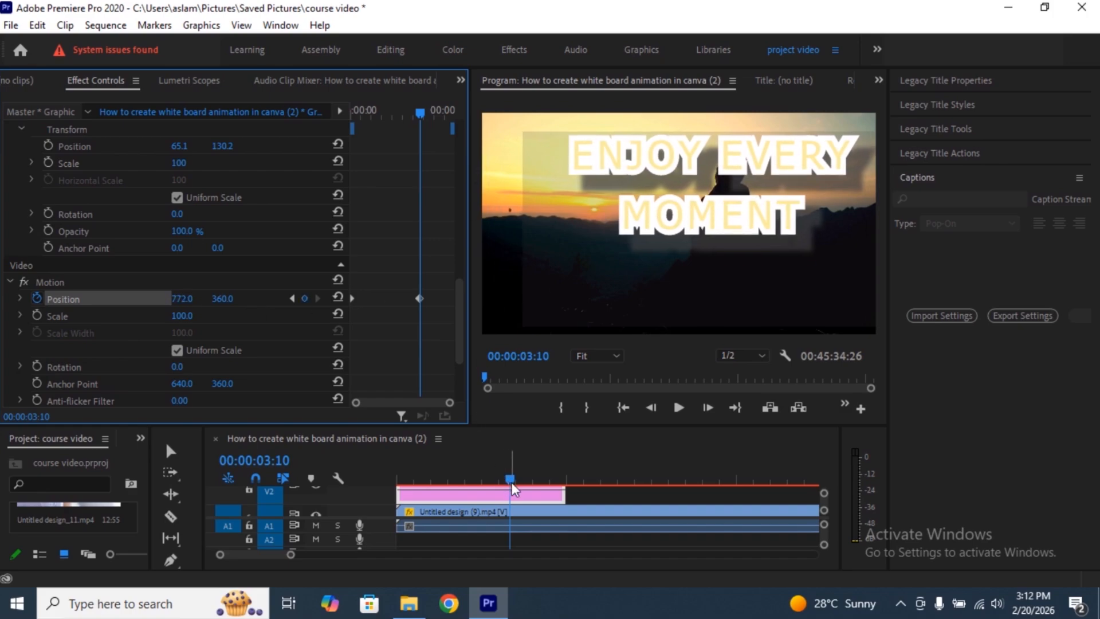
# - Play the sequence from its start to preview the title's sliding motion
pyautogui.moveTo(509, 485); pyautogui.dragTo(369, 492)
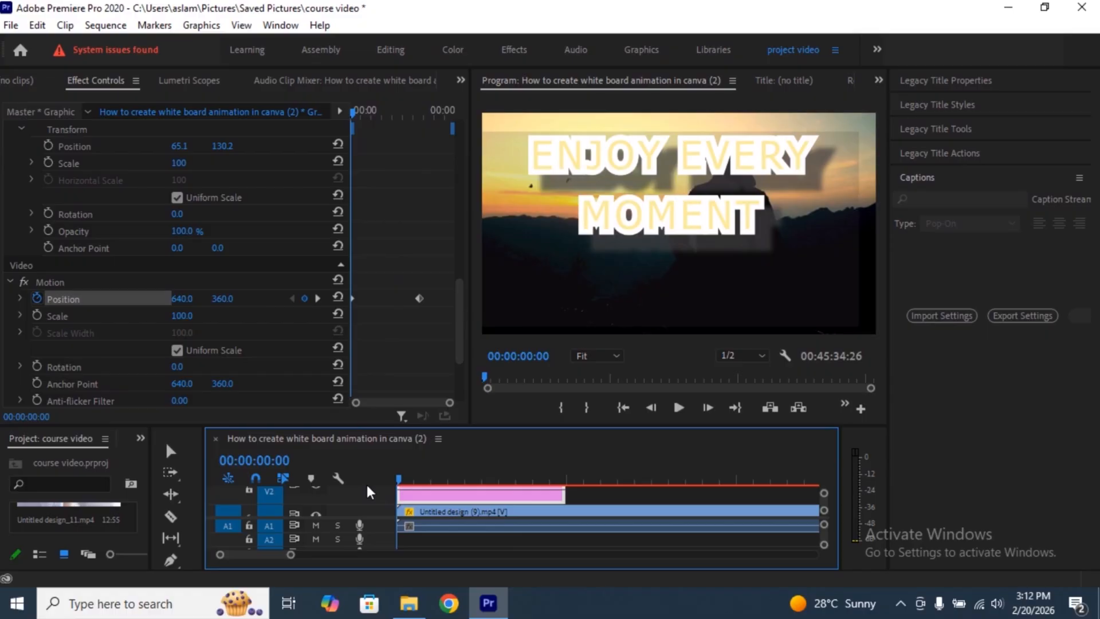
pyautogui.press('space')
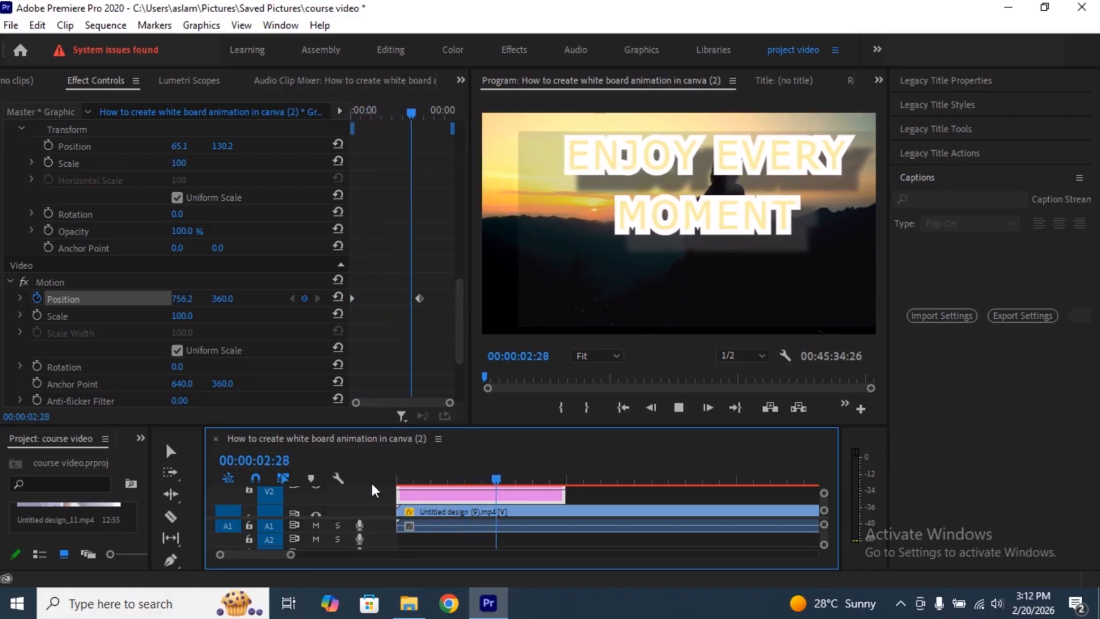
pyautogui.press('space')
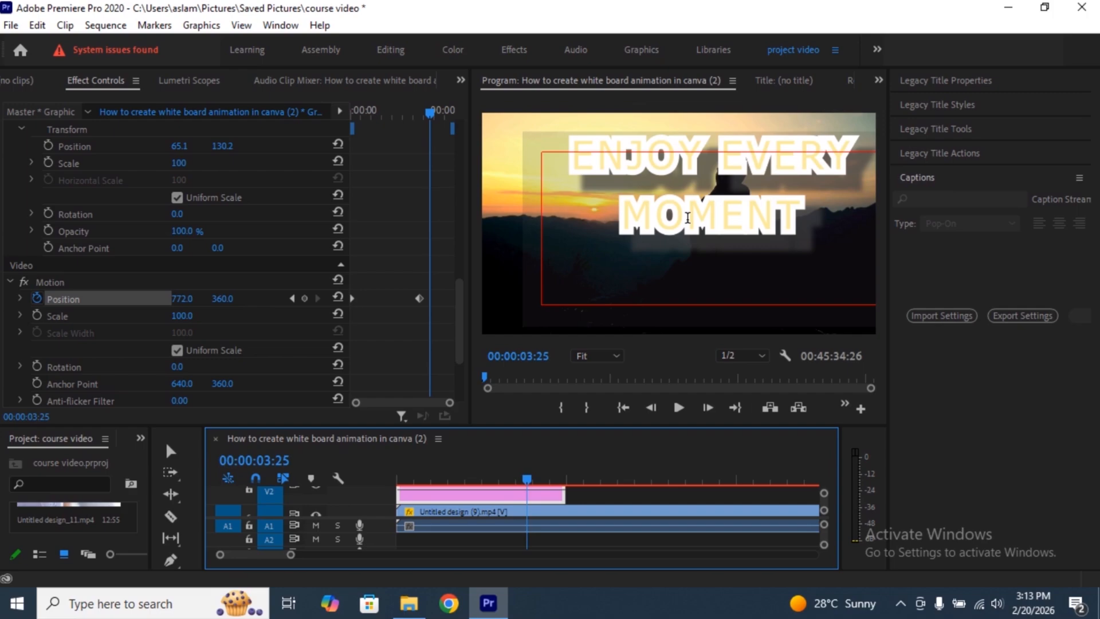
# - Show Essential Graphics and enlarge its area so the templates appear in two columns, keeping the program preview large
pyautogui.click(279, 25)
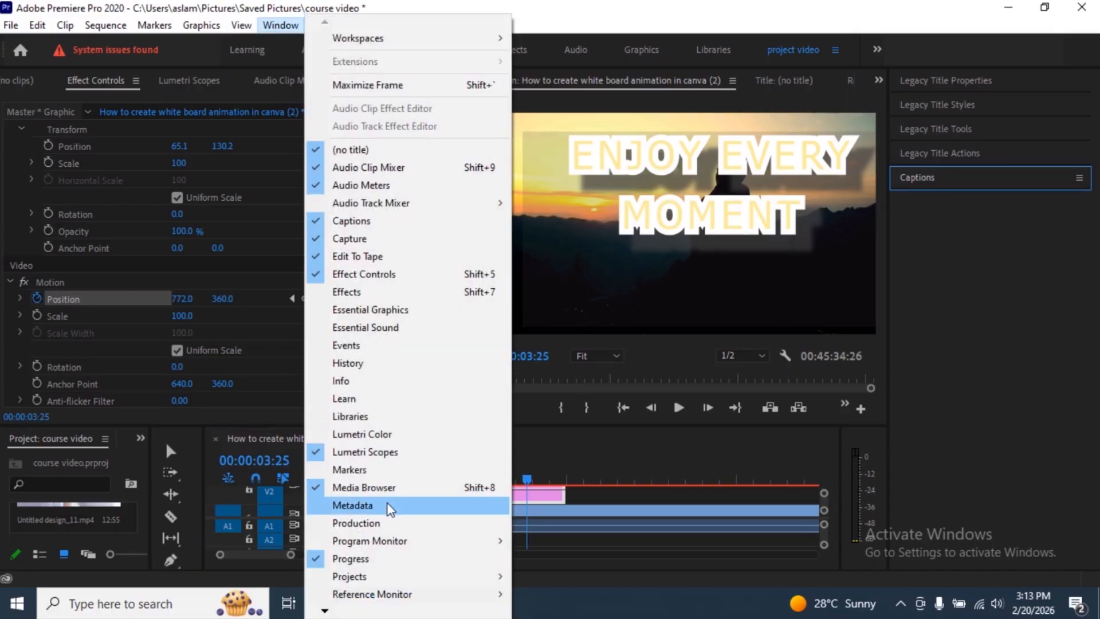
pyautogui.click(375, 311)
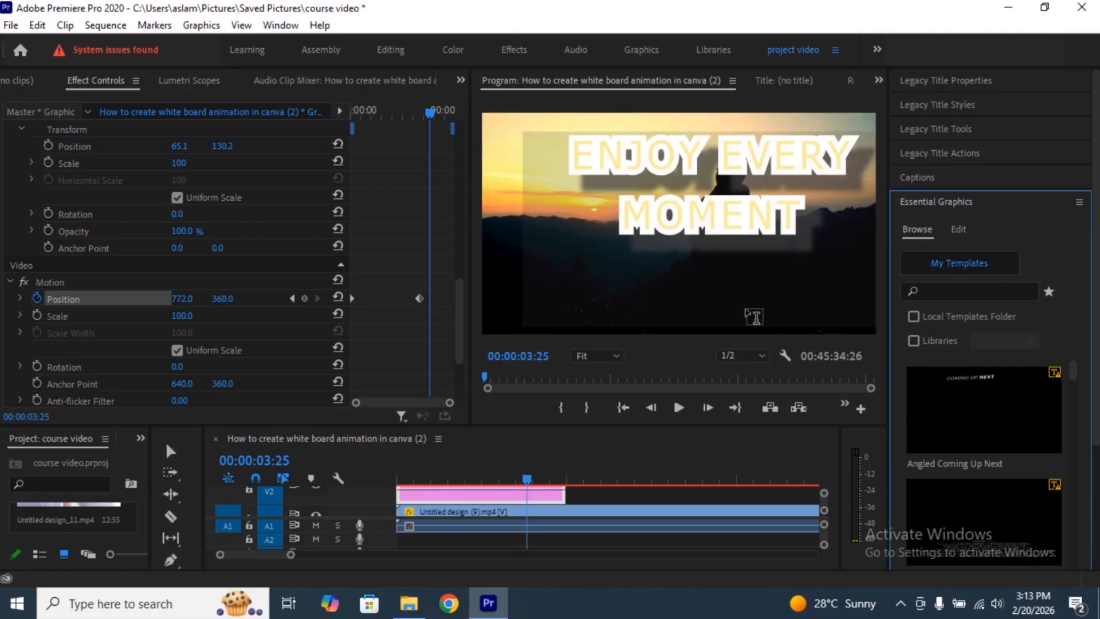
pyautogui.scroll(-2, 1043, 289)
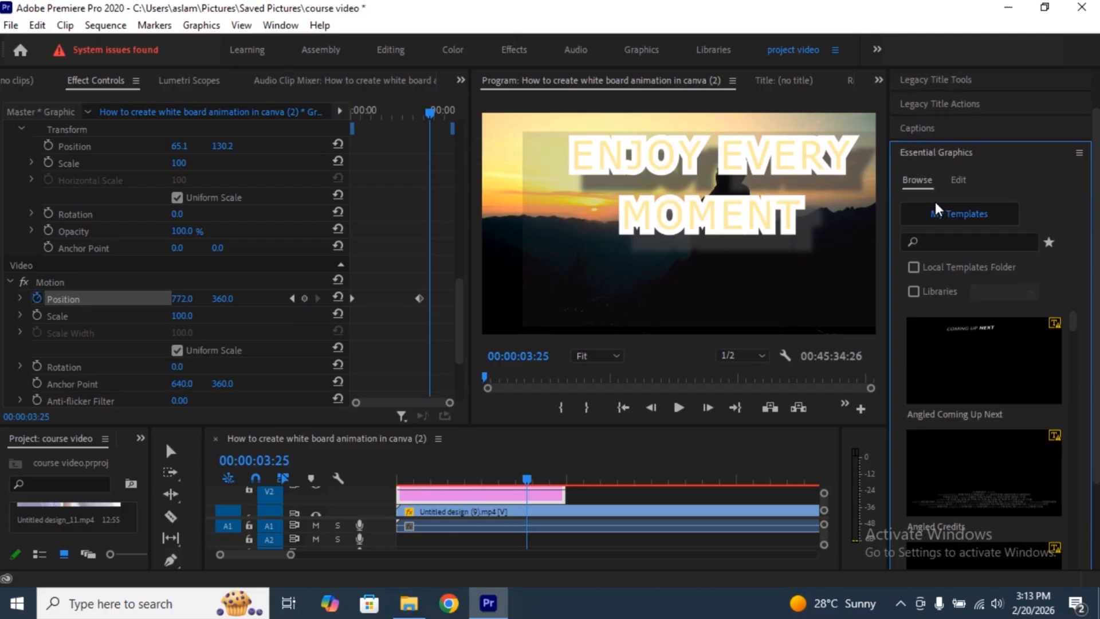
pyautogui.scroll(-5, 966, 463)
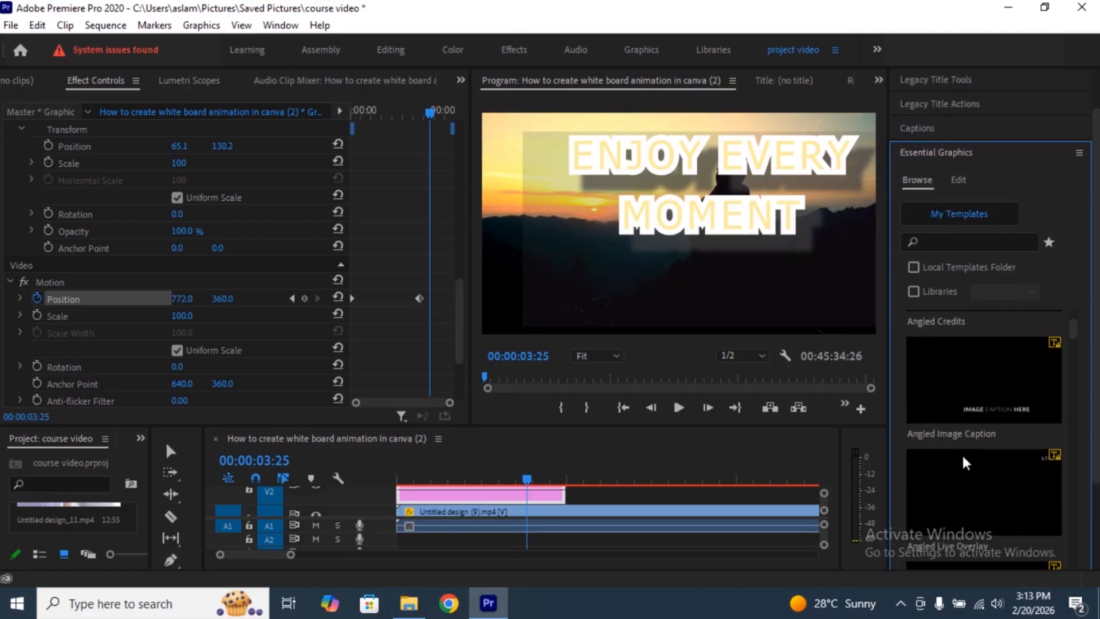
pyautogui.scroll(-3, 966, 462)
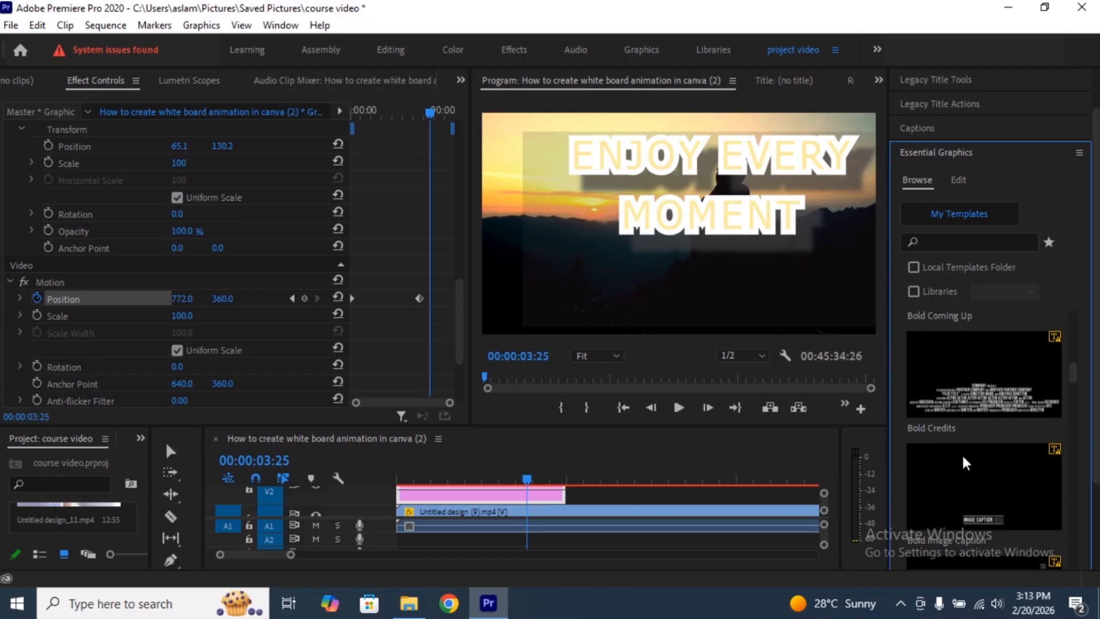
pyautogui.moveTo(887, 374); pyautogui.dragTo(678, 375)
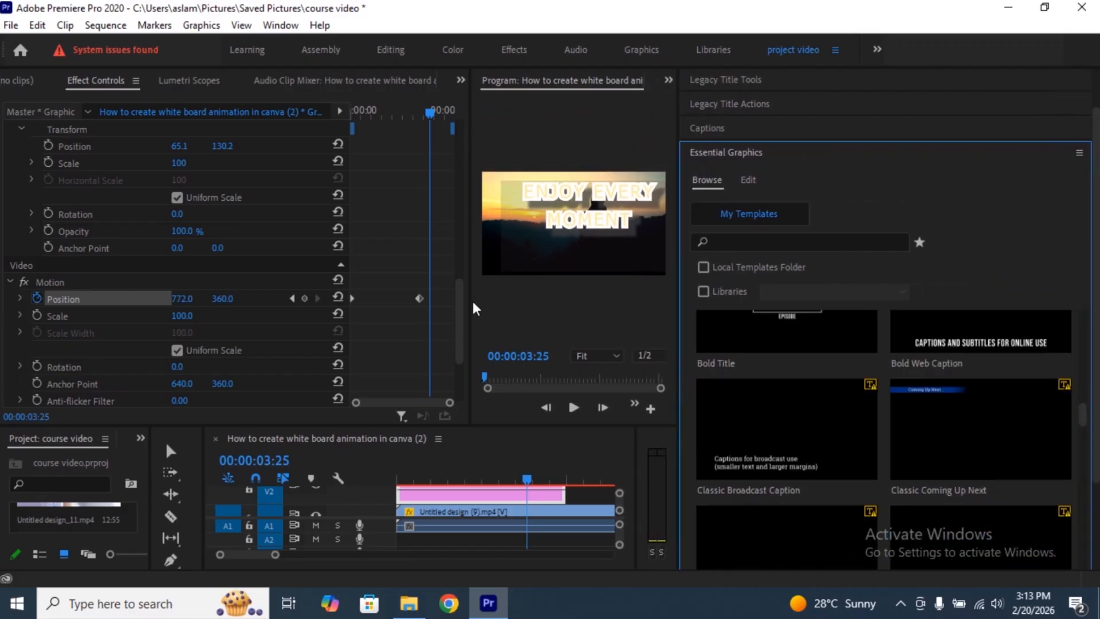
pyautogui.moveTo(472, 255); pyautogui.dragTo(247, 255)
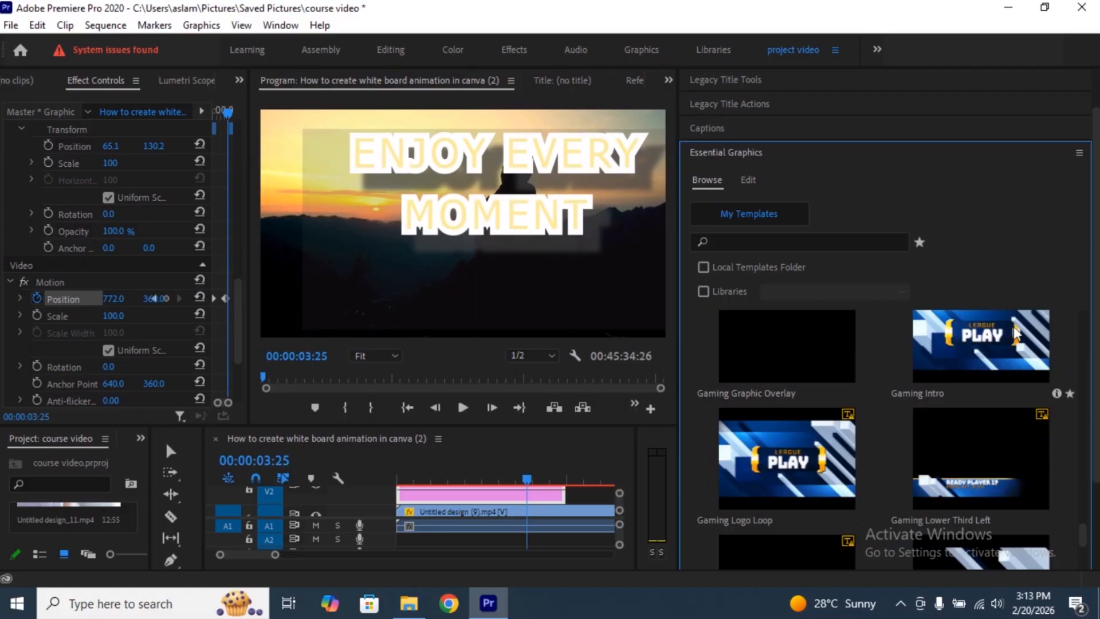
# - Place the Sports Lower Third Side template on track V2 at 00:00:03:25 and accept the font substitution
pyautogui.scroll(-3, 794, 464)
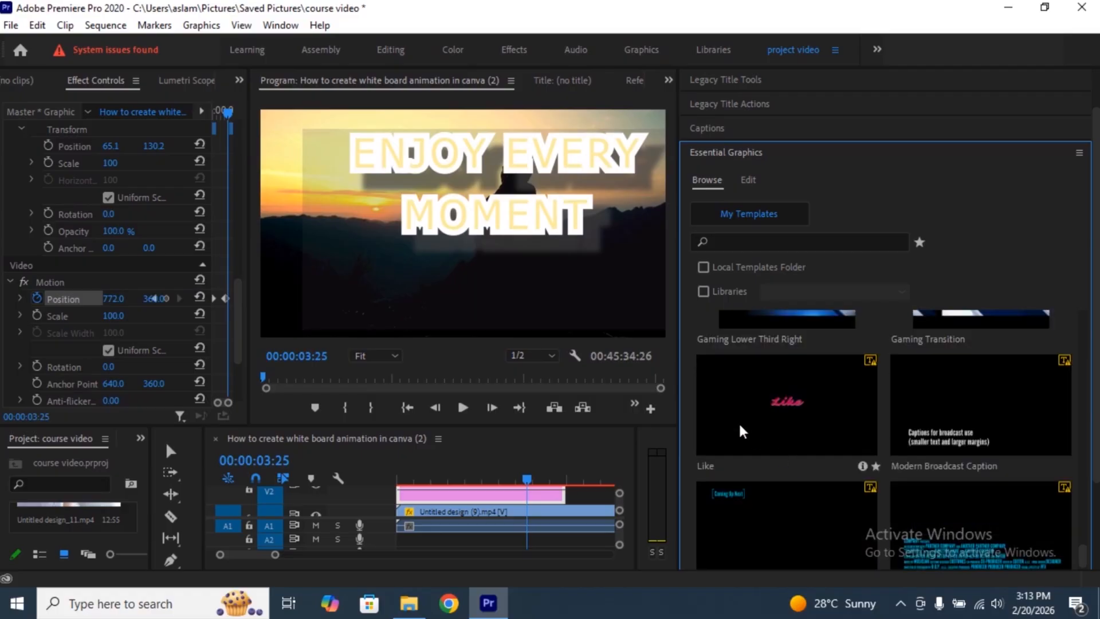
pyautogui.scroll(-4, 999, 438)
pyautogui.scroll(-10, 859, 442)
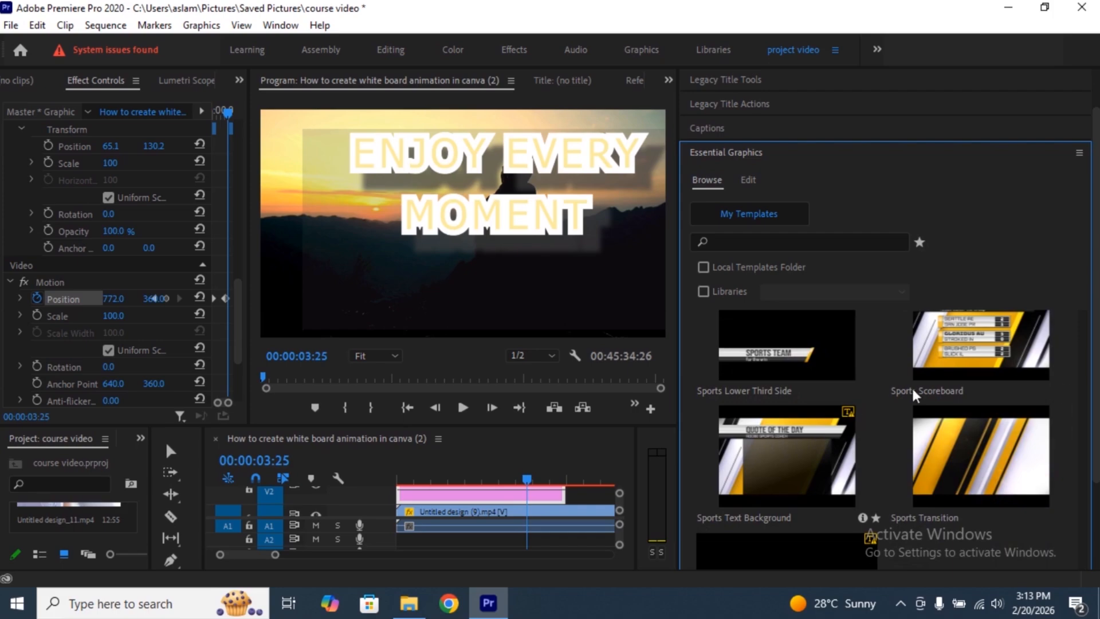
pyautogui.scroll(2, 913, 394)
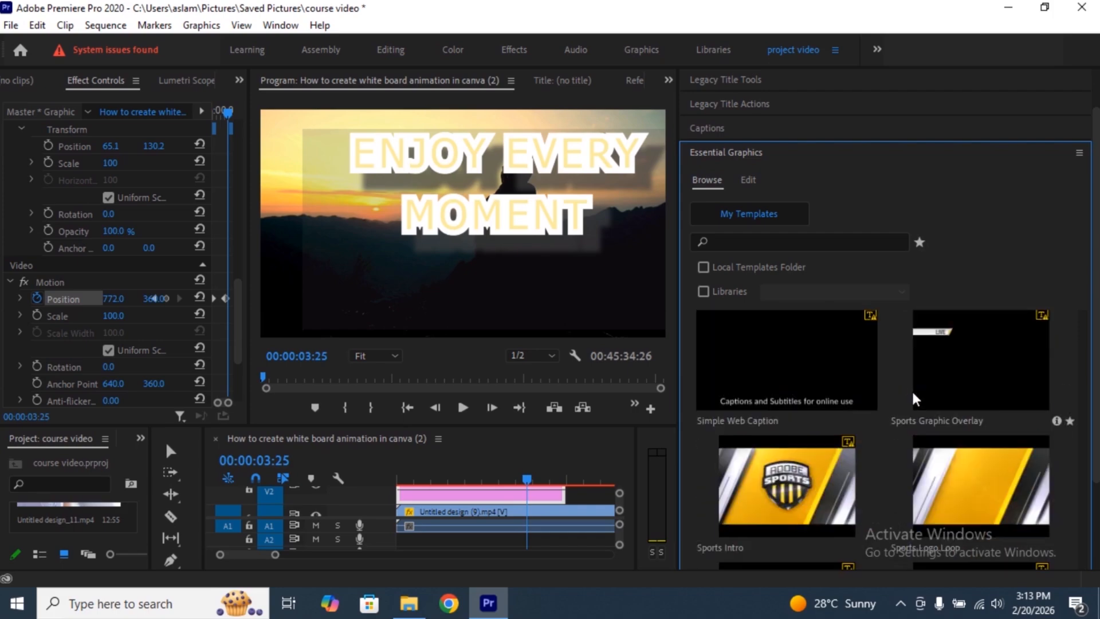
pyautogui.doubleClick(497, 217)
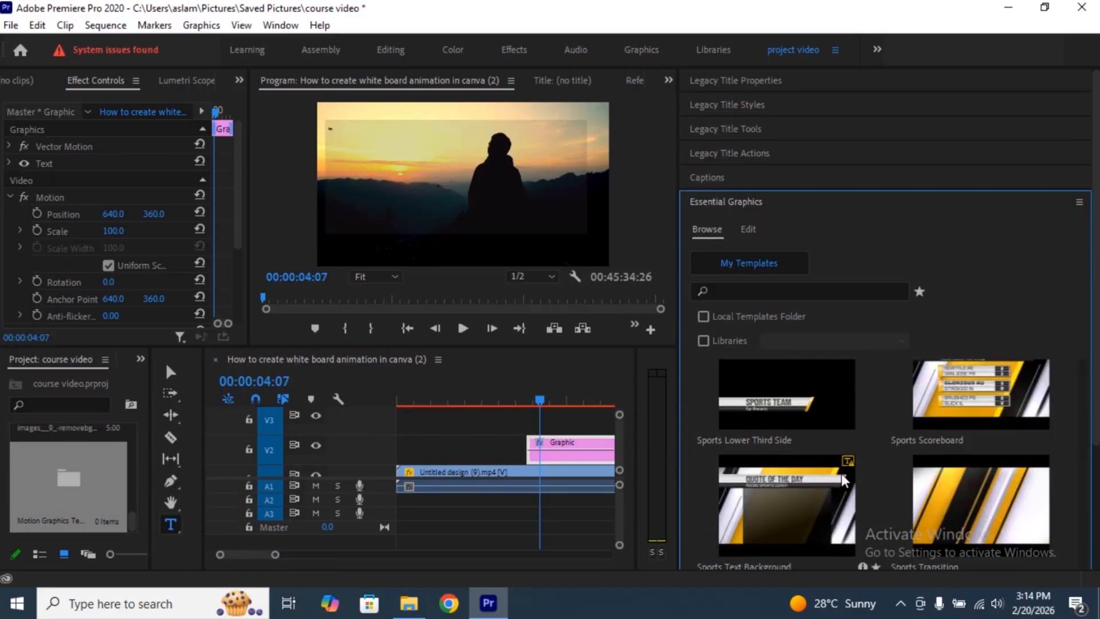
pyautogui.moveTo(762, 399); pyautogui.dragTo(531, 449)
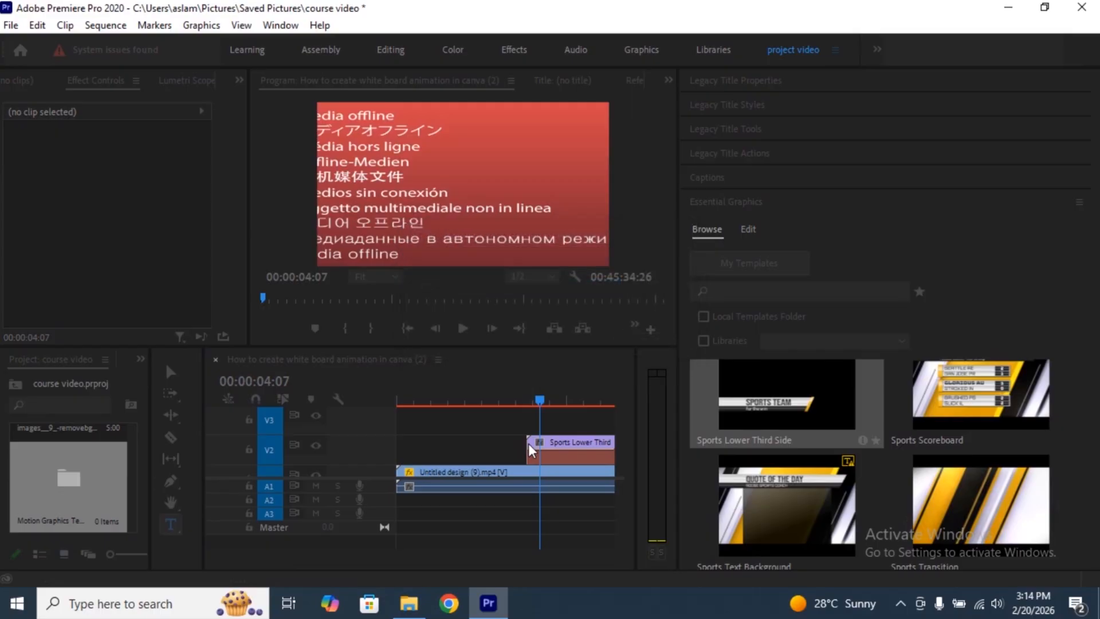
pyautogui.click(692, 335)
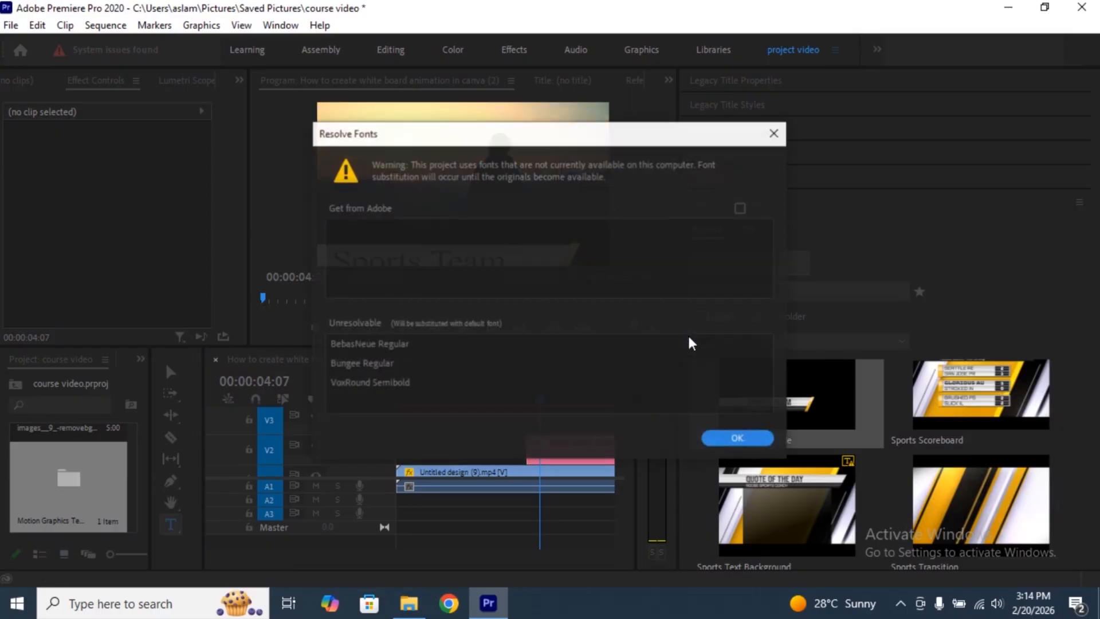
pyautogui.click(743, 438)
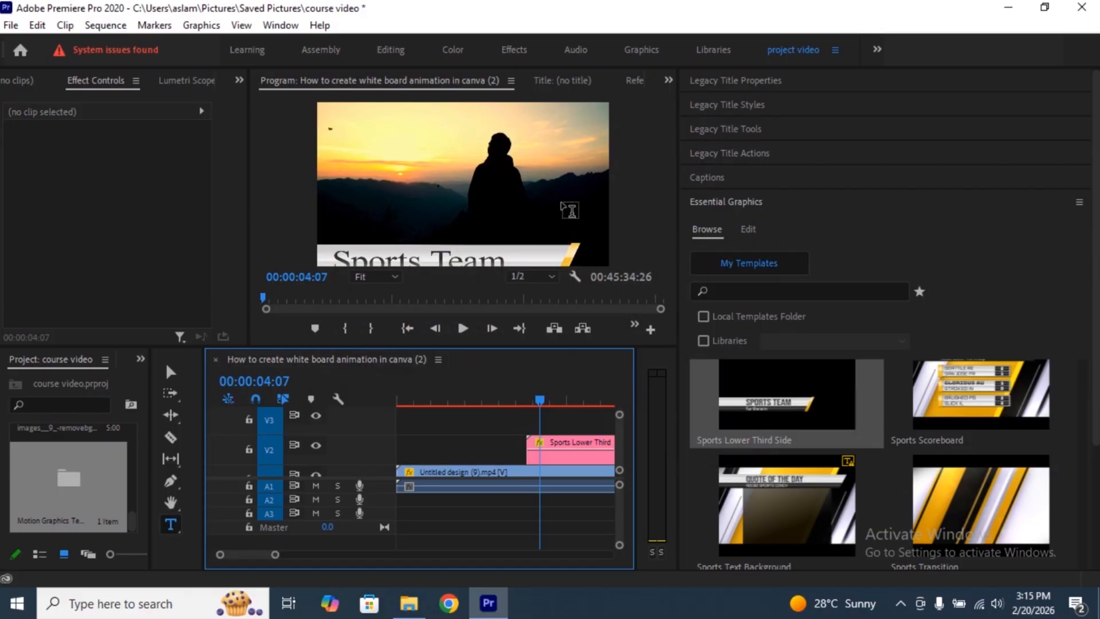
# - Change the lower third's title text to "enjoy" and set its font style to Bold
pyautogui.doubleClick(563, 266)
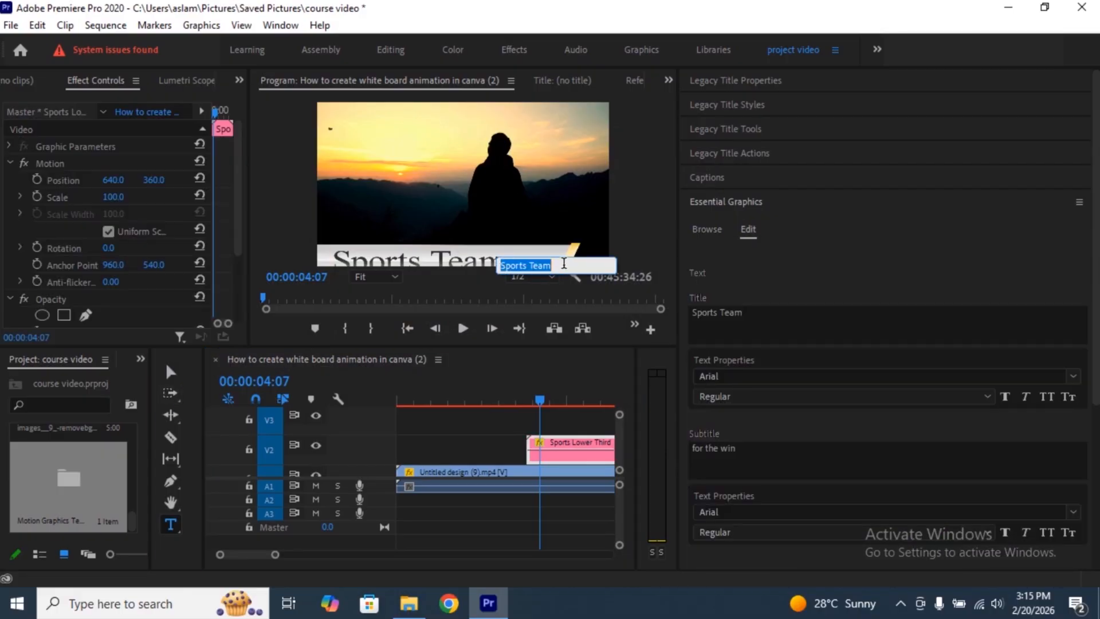
pyautogui.write('enjoy')
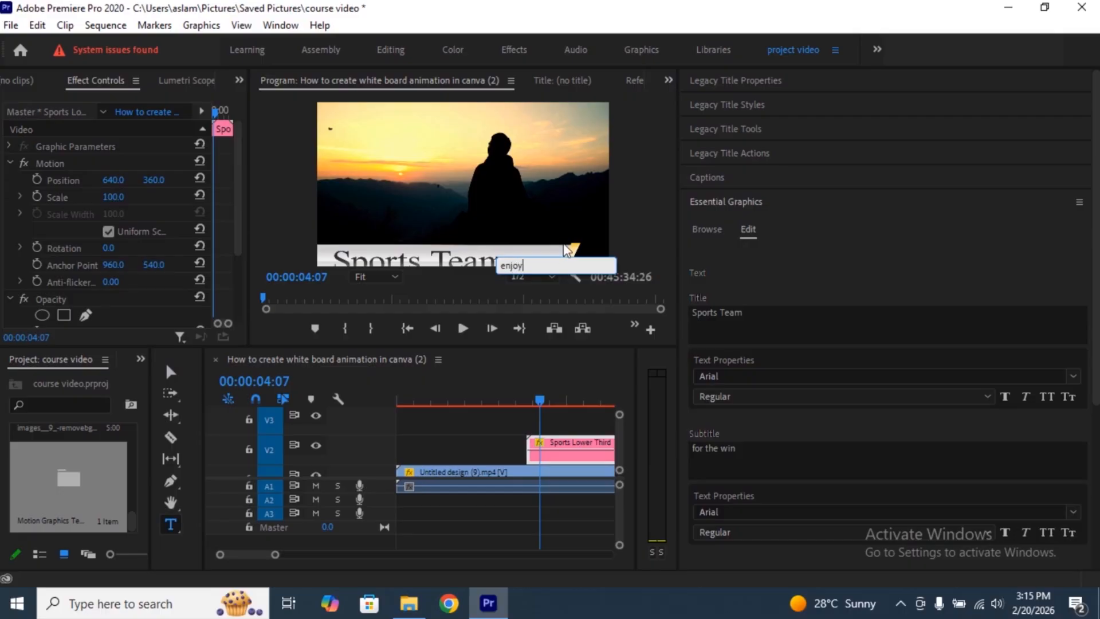
pyautogui.click(577, 237)
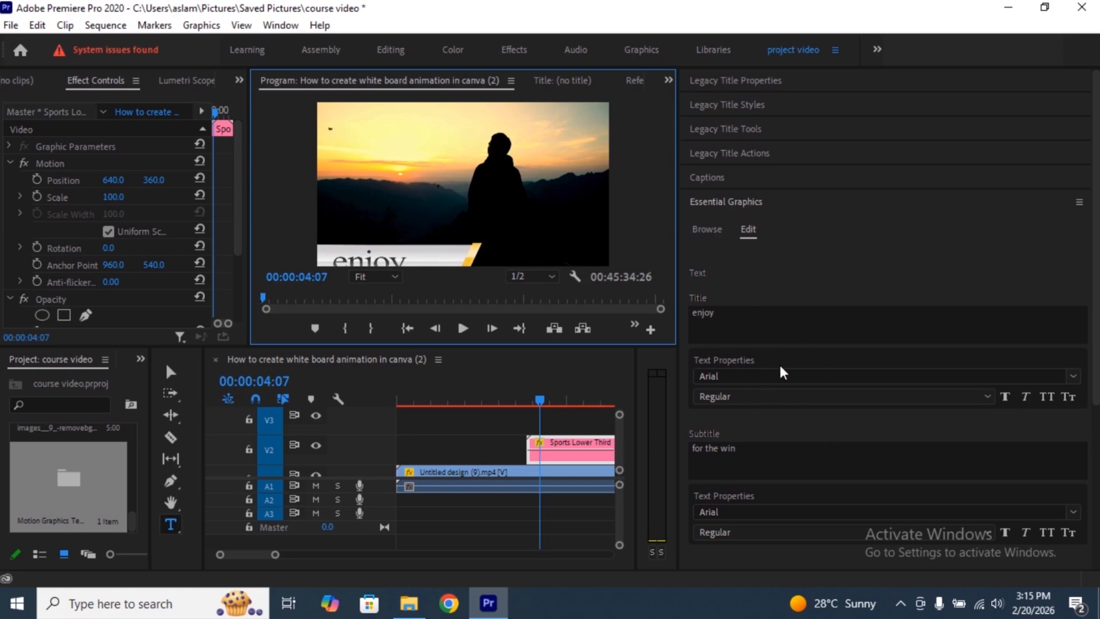
pyautogui.click(980, 401)
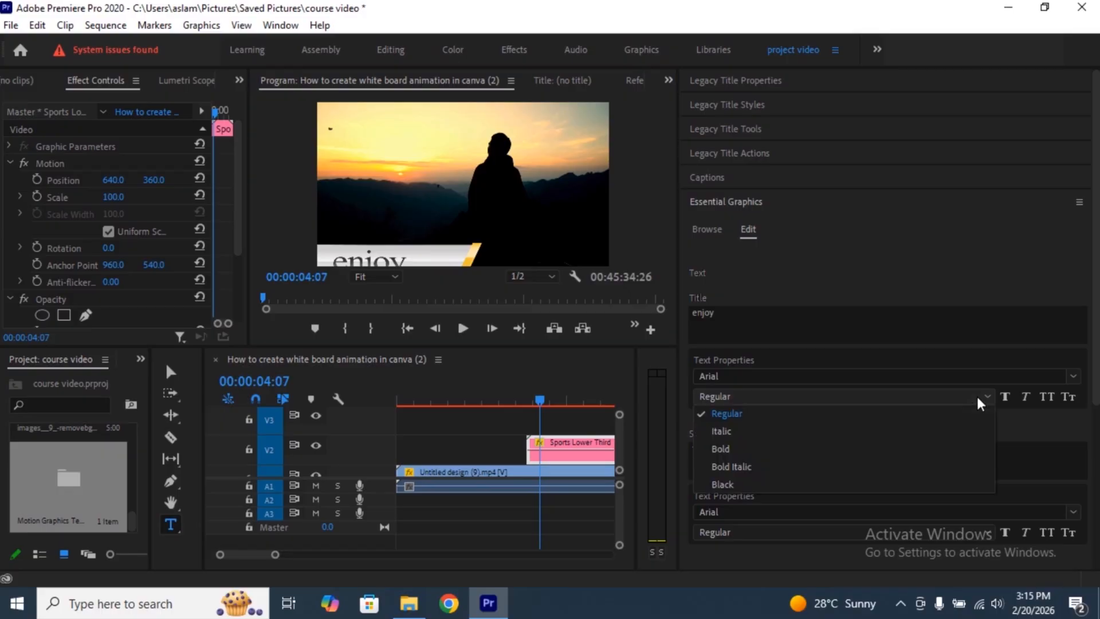
pyautogui.click(745, 449)
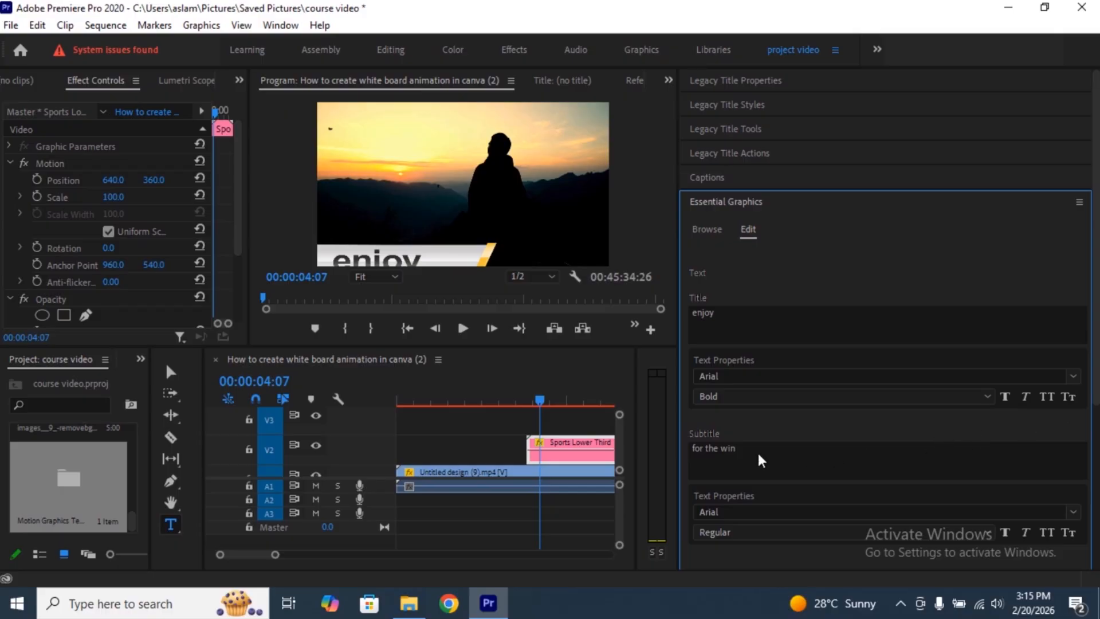
# - Turn on both right and top alignment for the lower third graphic
pyautogui.scroll(-5, 762, 511)
pyautogui.scroll(-4, 764, 512)
pyautogui.scroll(-4, 1010, 480)
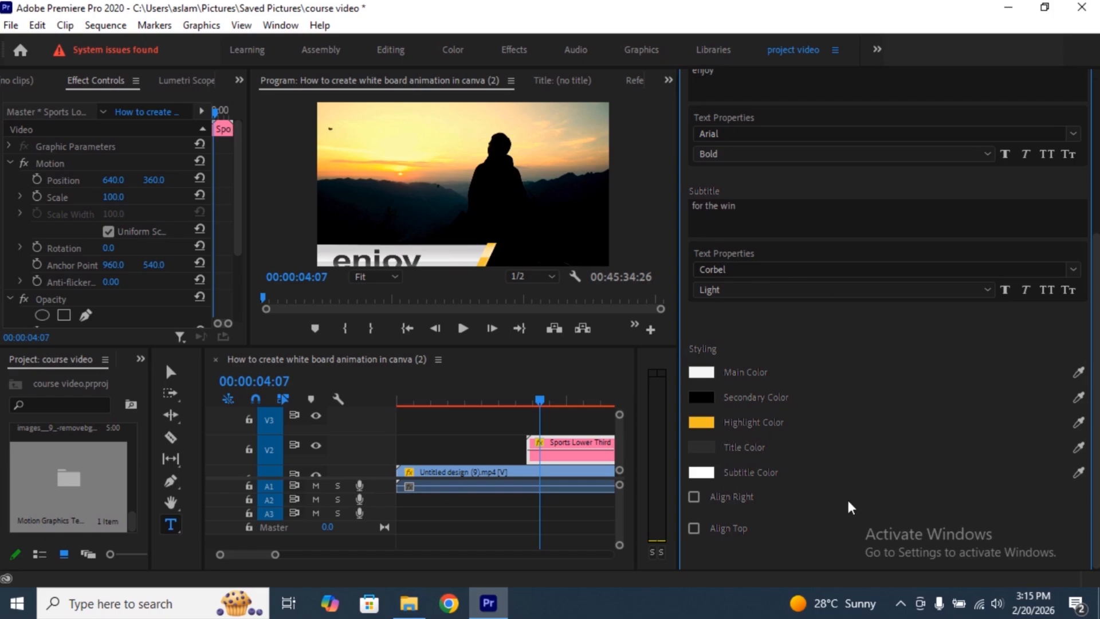
pyautogui.click(693, 496)
pyautogui.click(694, 528)
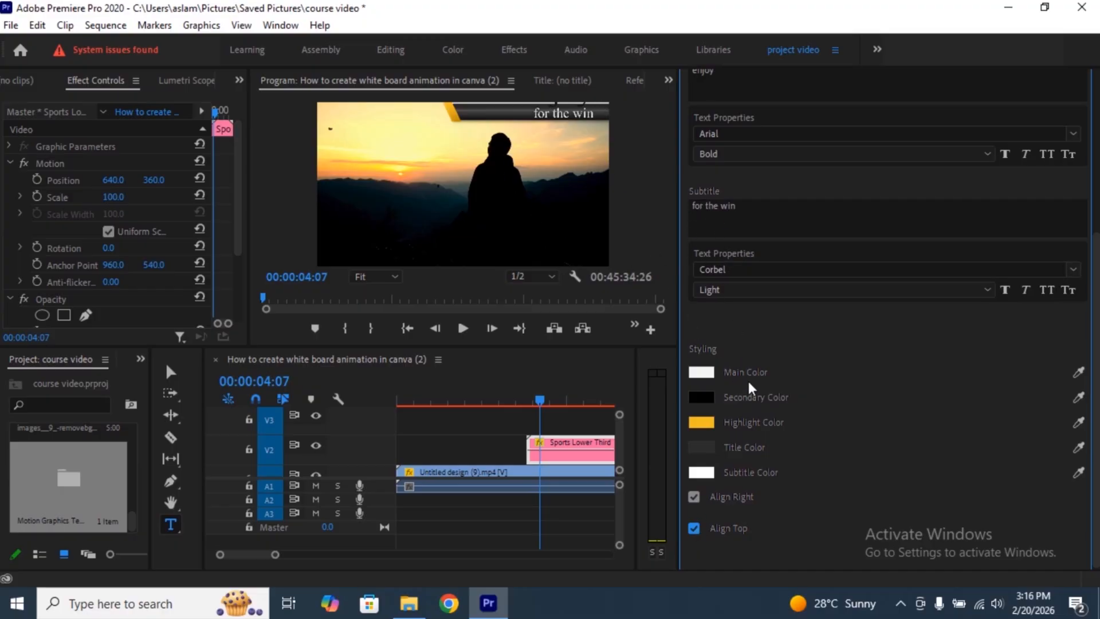
pyautogui.scroll(-2, 755, 388)
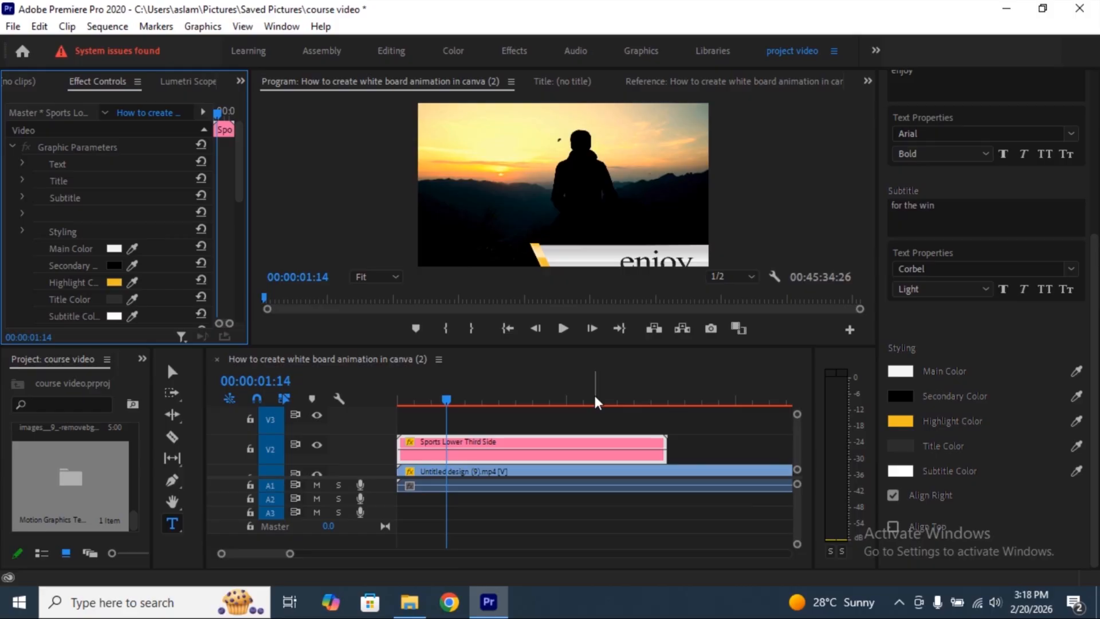
# - Open the media export settings and look through the H.264 presets, keeping High Quality 1080p HD
pyautogui.click(20, 25)
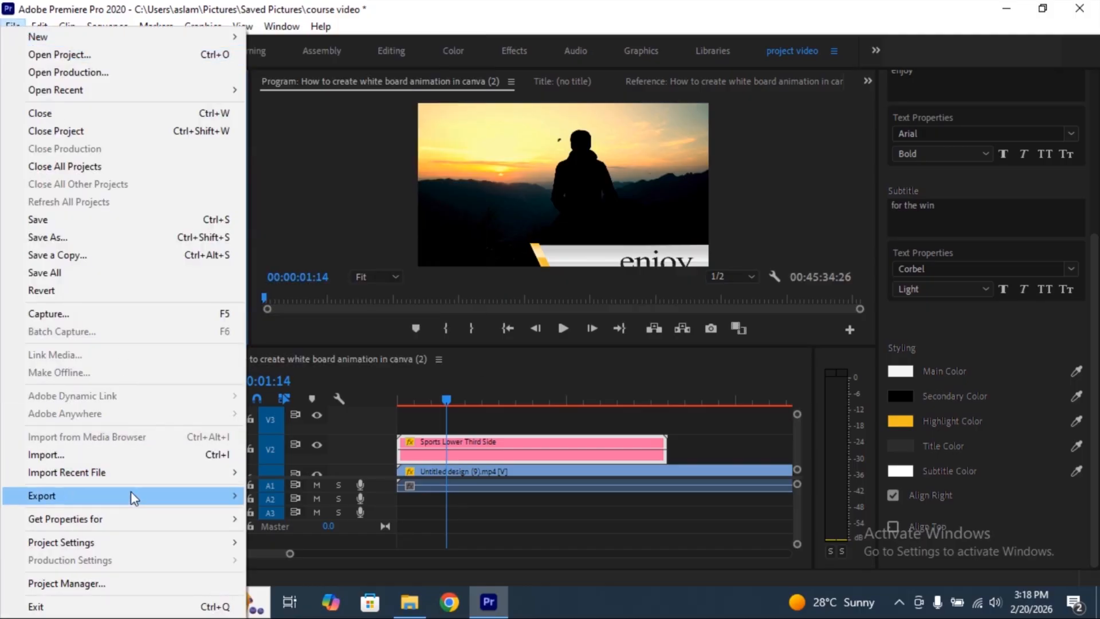
pyautogui.moveTo(131, 496)
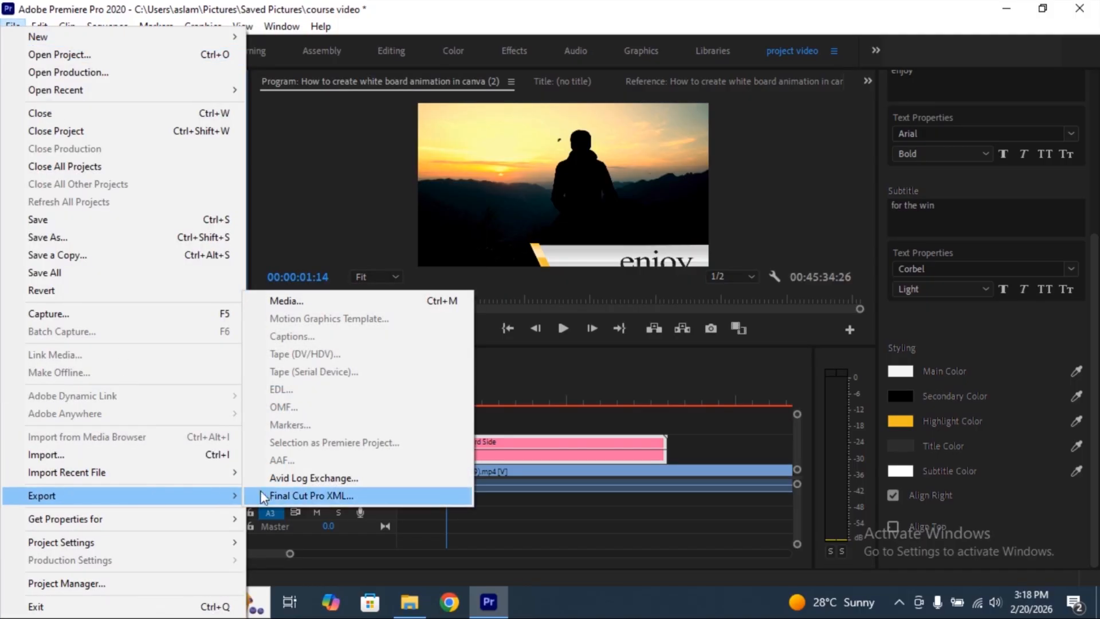
pyautogui.click(319, 298)
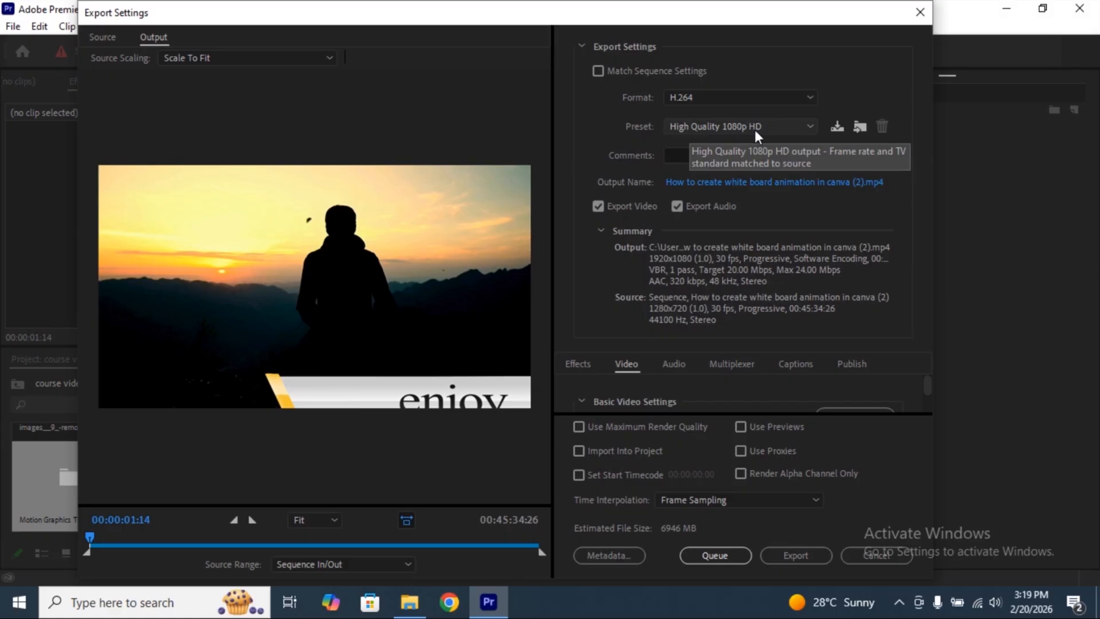
pyautogui.click(807, 121)
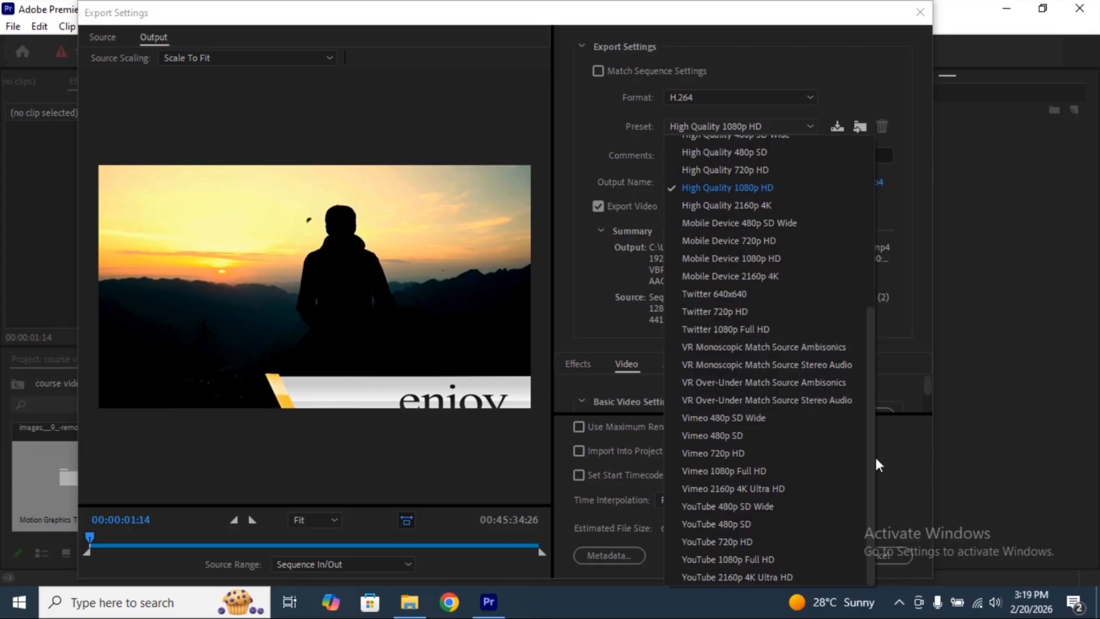
pyautogui.moveTo(871, 457); pyautogui.dragTo(867, 280)
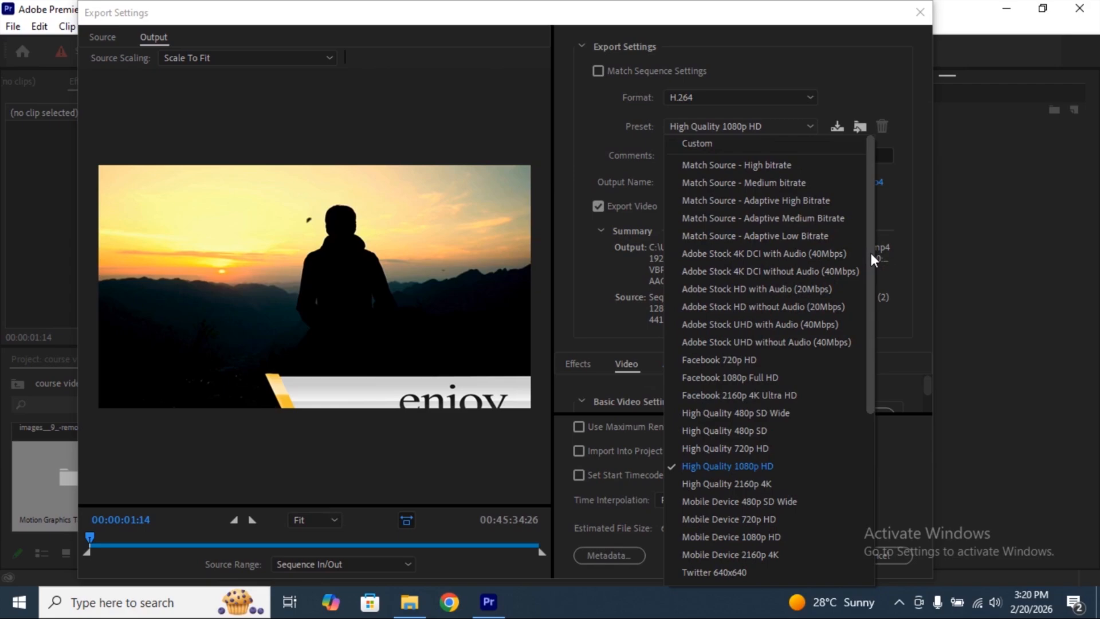
pyautogui.moveTo(871, 252); pyautogui.dragTo(868, 326)
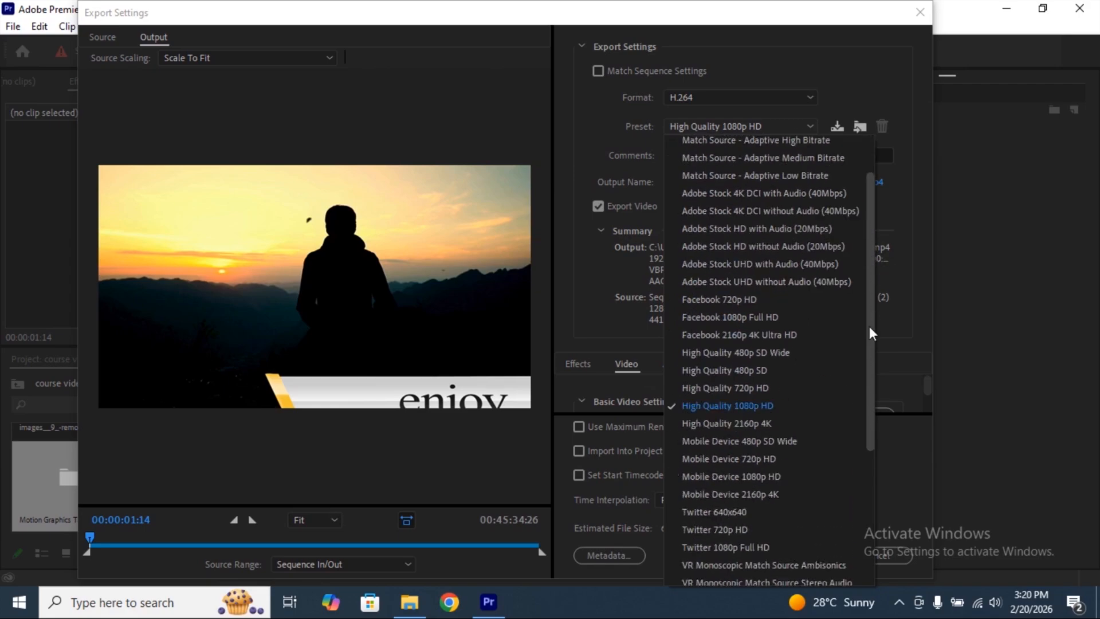
pyautogui.click(878, 86)
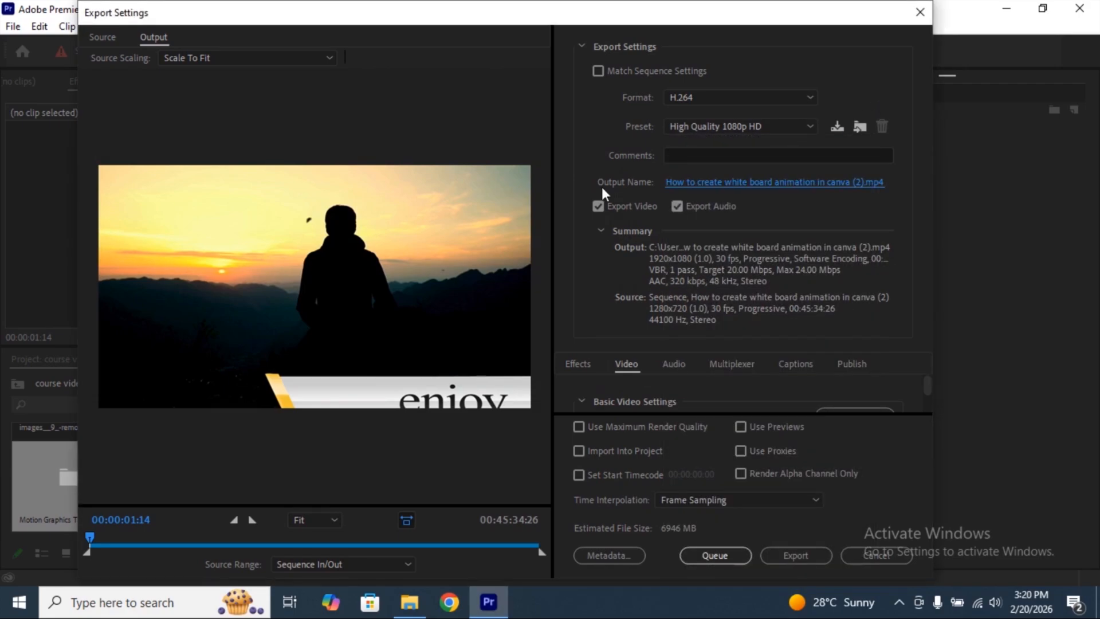
# - Set the output file's location to the Captures folder in Videos and export the video immediately
pyautogui.click(724, 184)
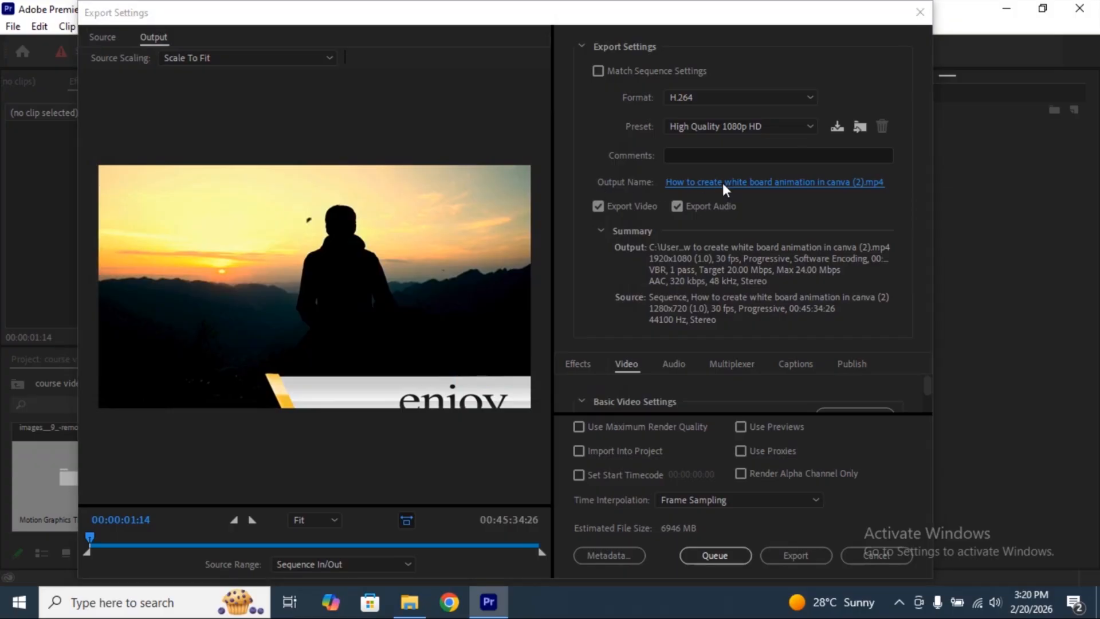
pyautogui.doubleClick(366, 172)
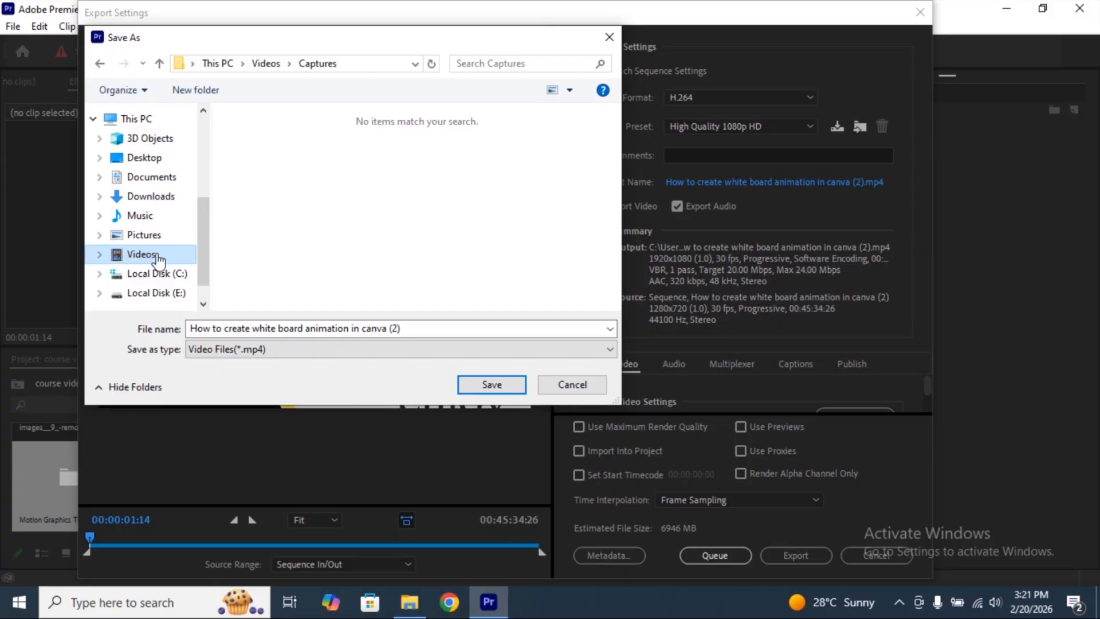
pyautogui.click(491, 384)
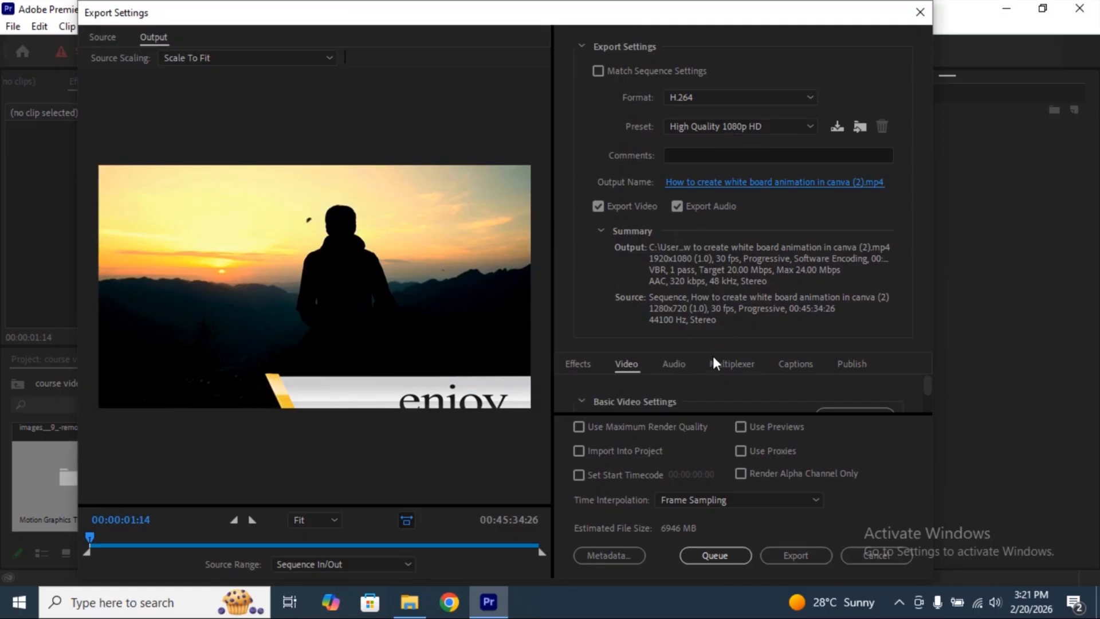
pyautogui.click(794, 551)
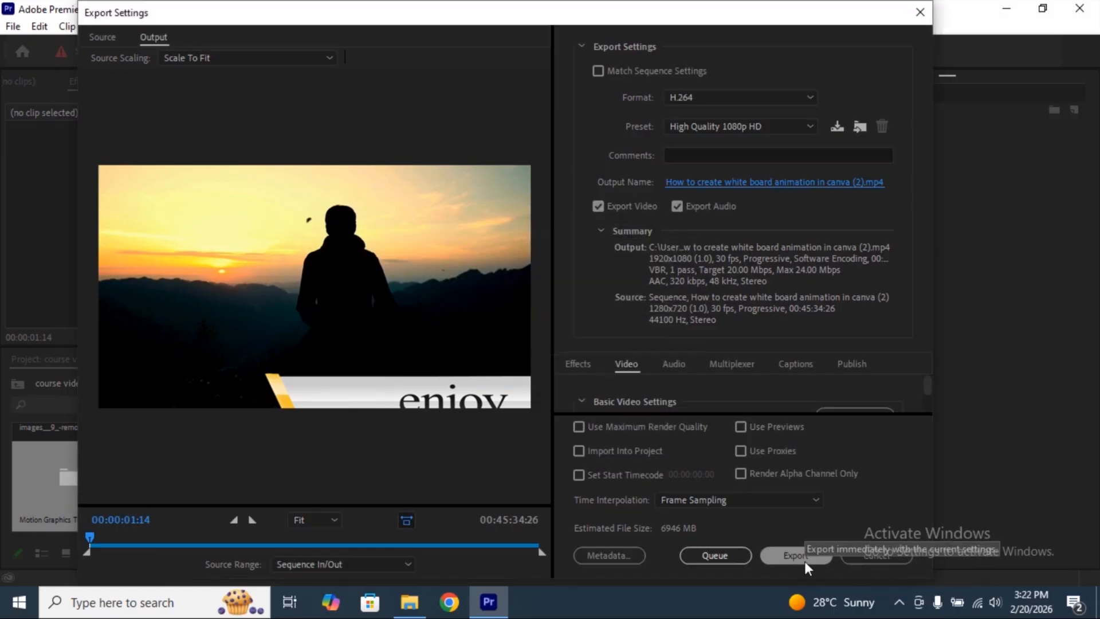